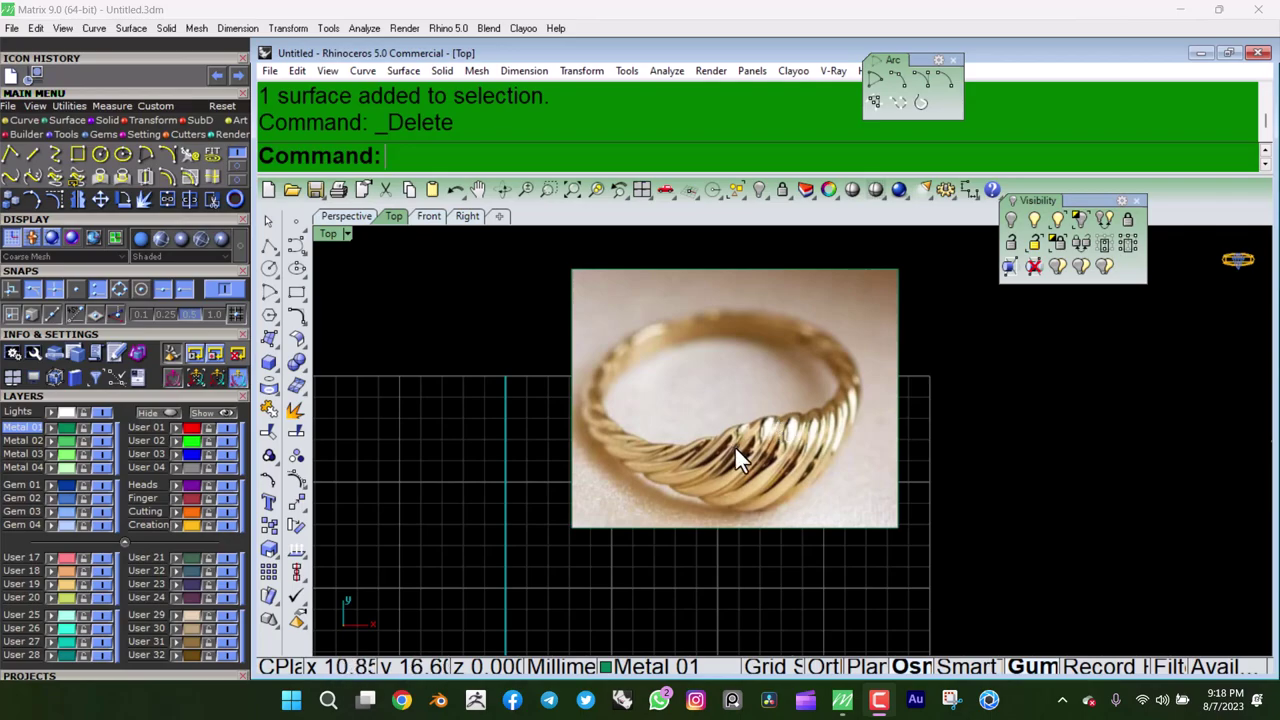
Create a Swiss size 13 ring rail circle from the Matrix panel.
right_drag(812, 386, 832, 376)
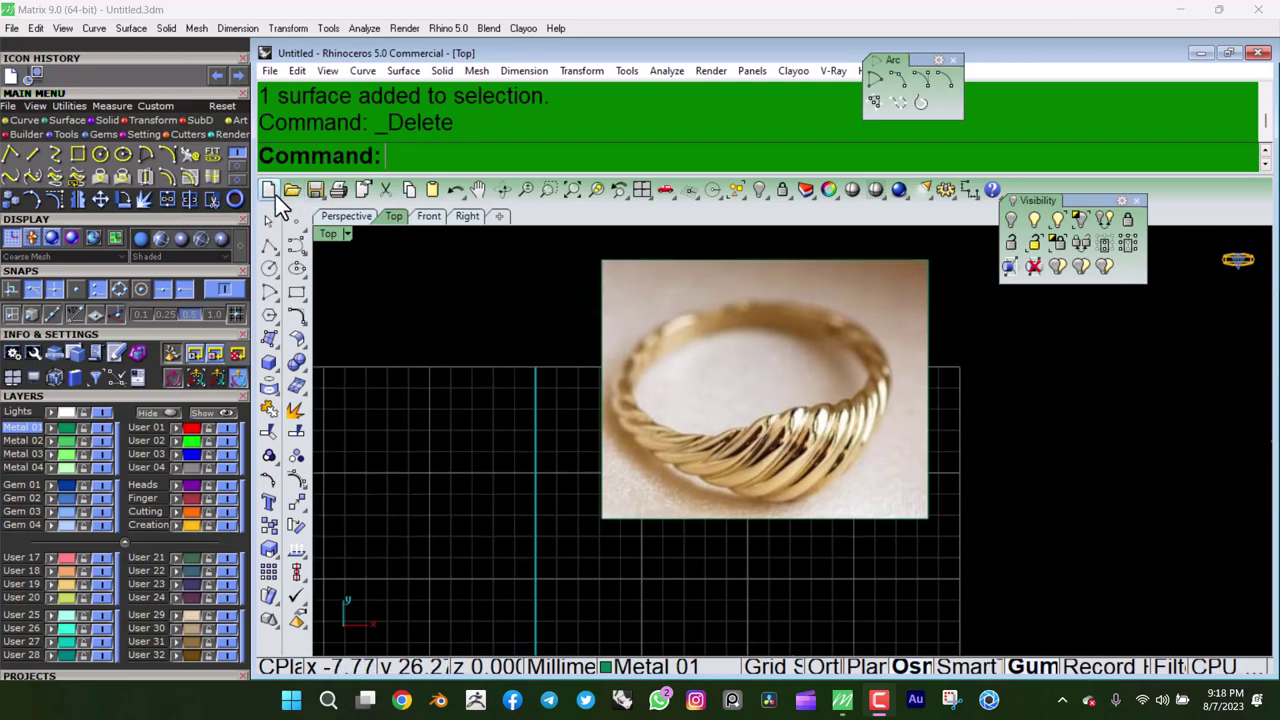
click(240, 199)
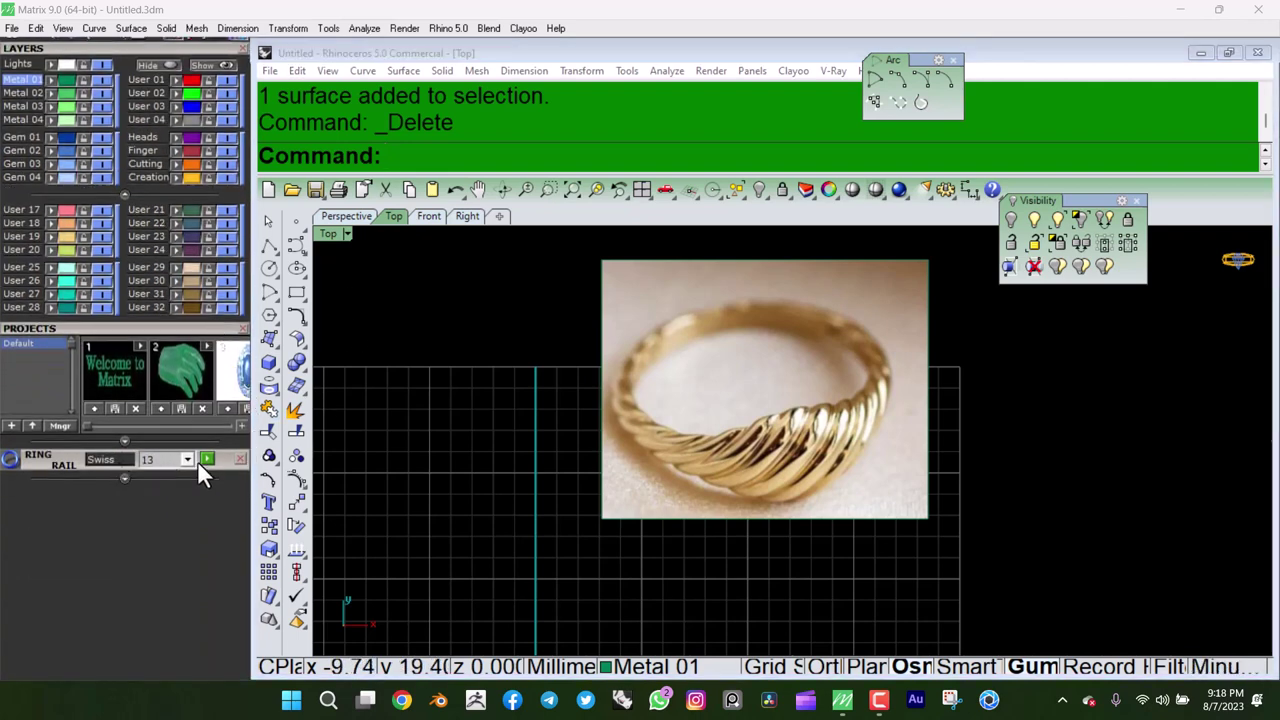
click(202, 458)
Select the size 13 ring rail and measure its length with Analyze > Length: 53 mm.
right_drag(565, 422, 600, 388)
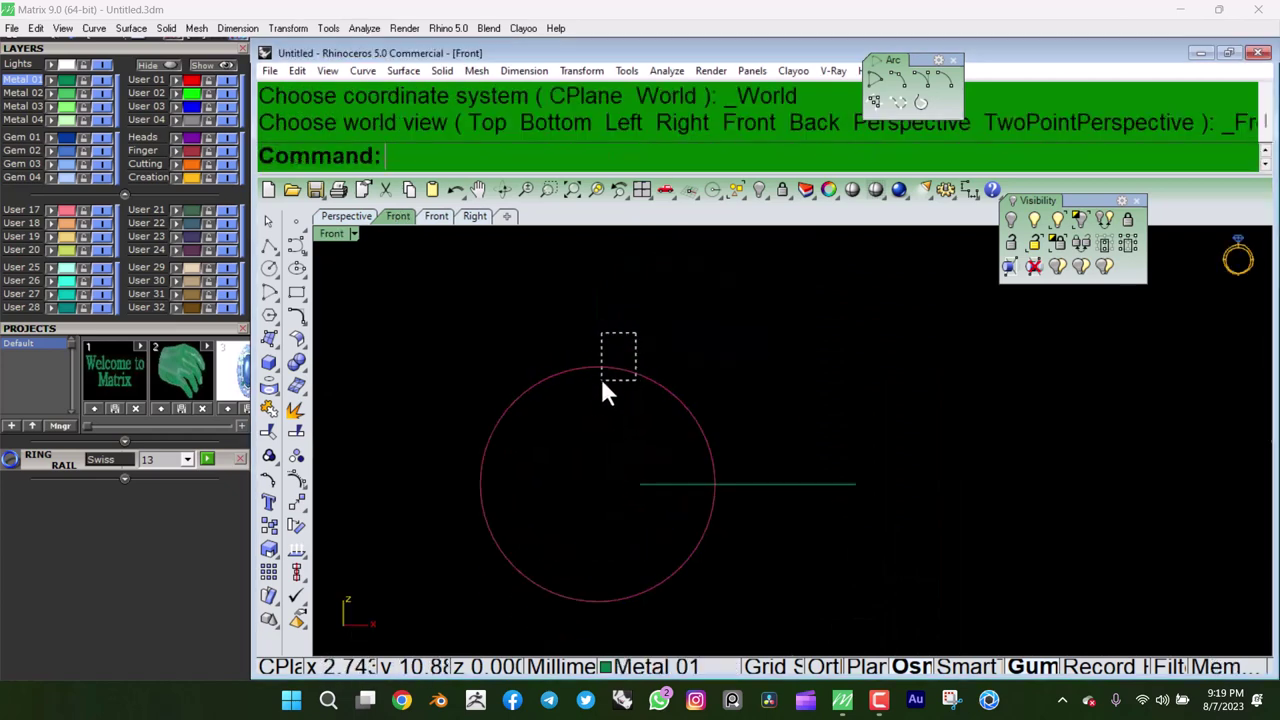
drag(598, 395, 598, 395)
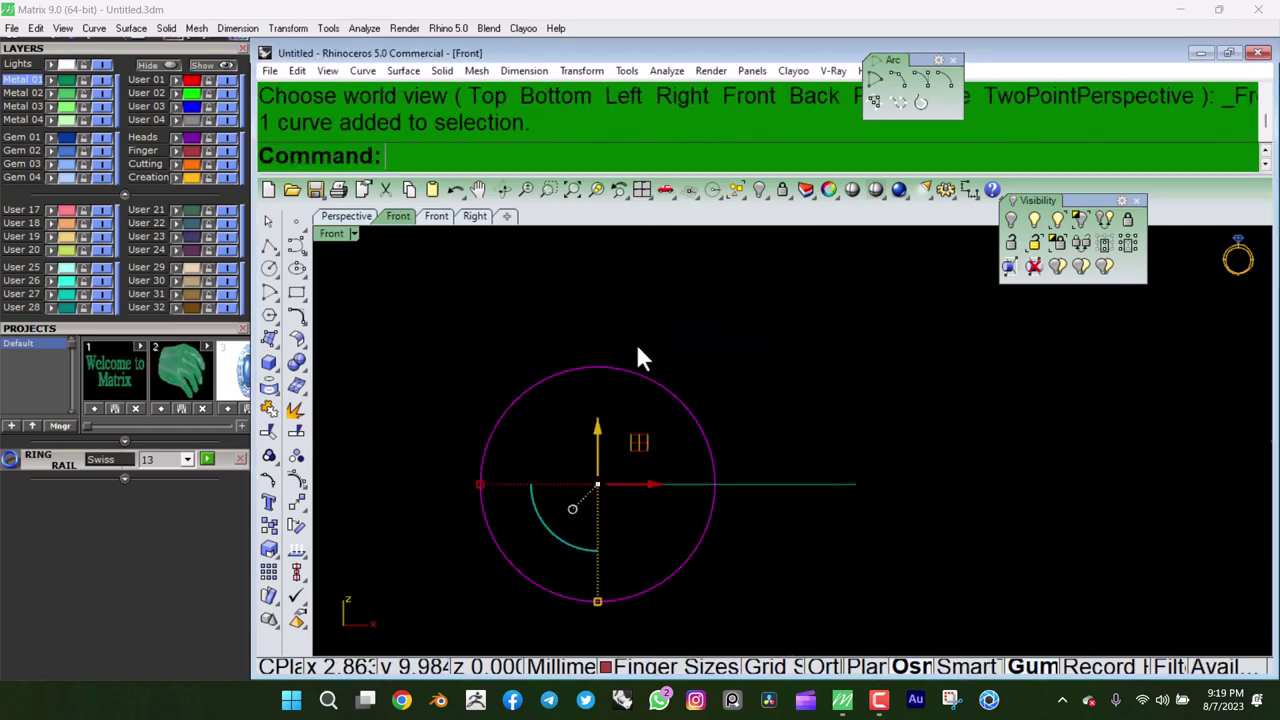
drag(636, 333, 598, 394)
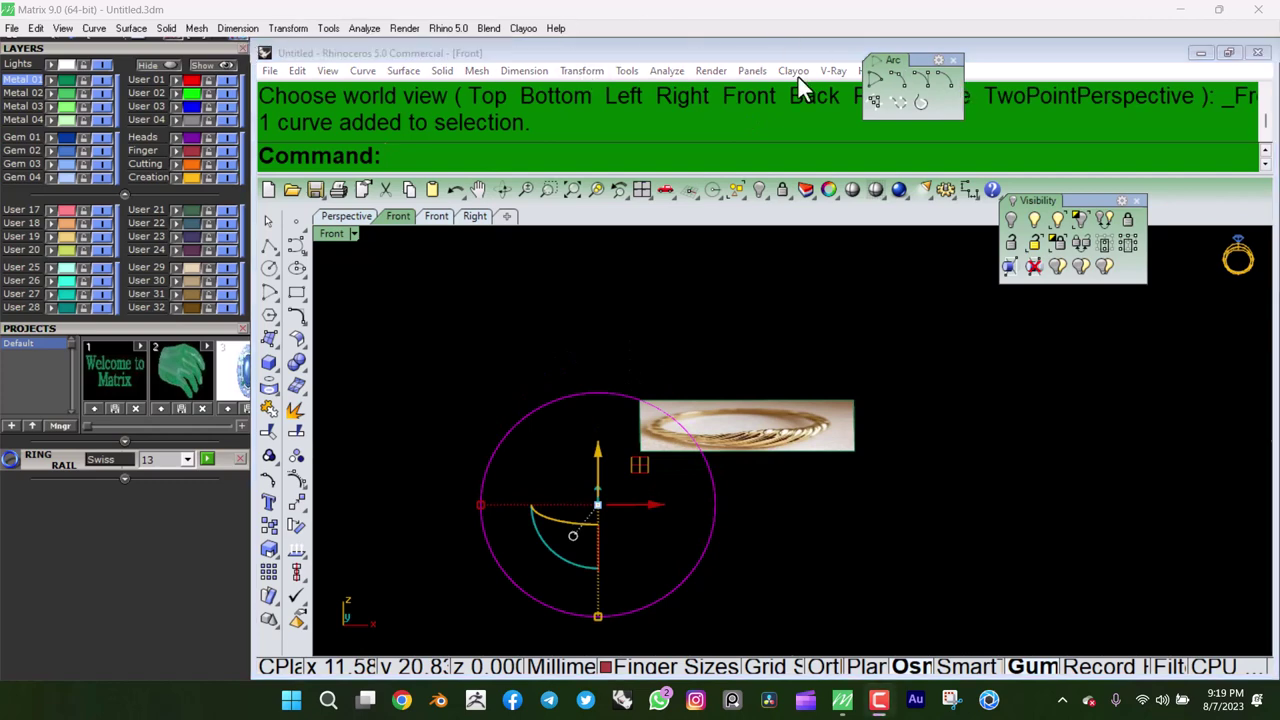
click(583, 72)
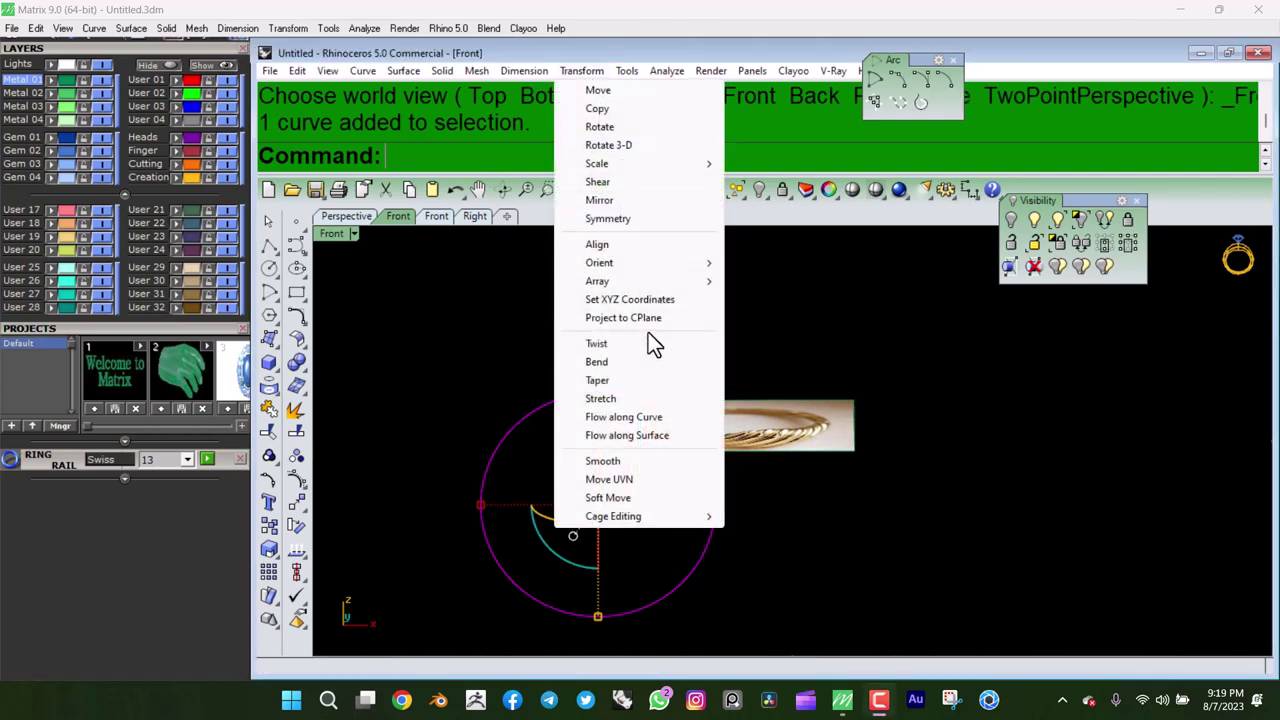
click(668, 72)
click(668, 72)
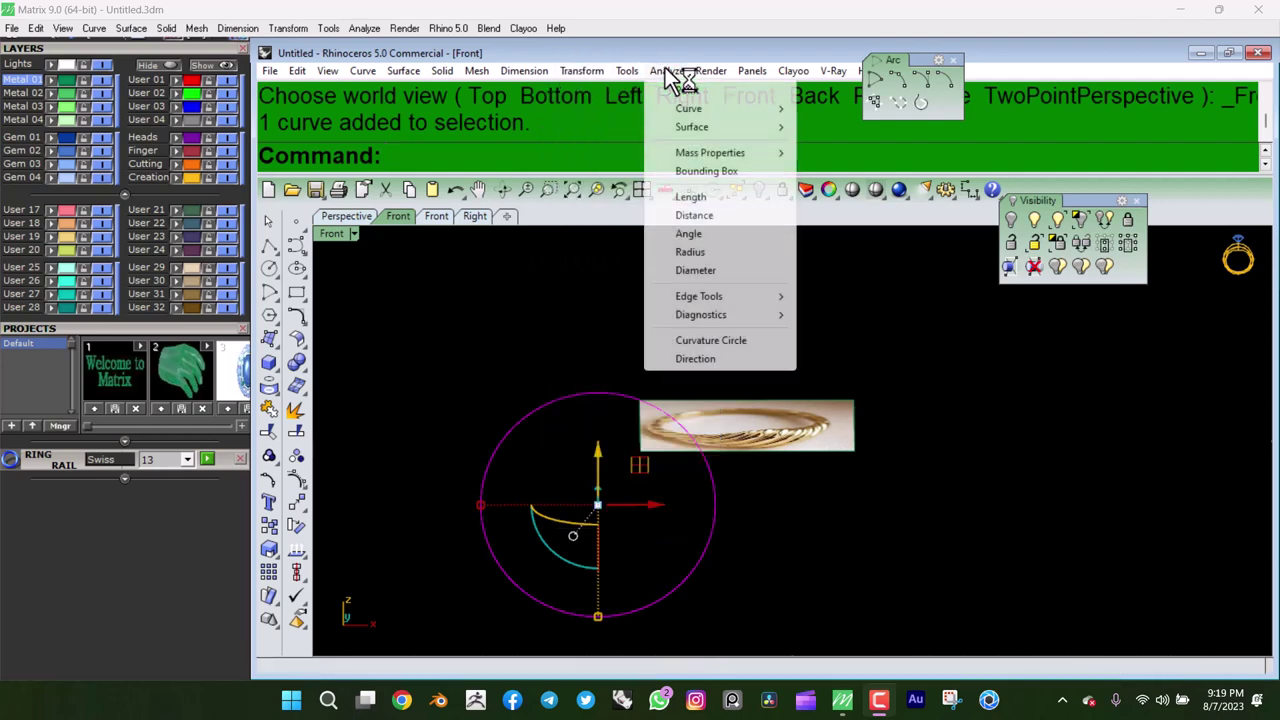
click(703, 202)
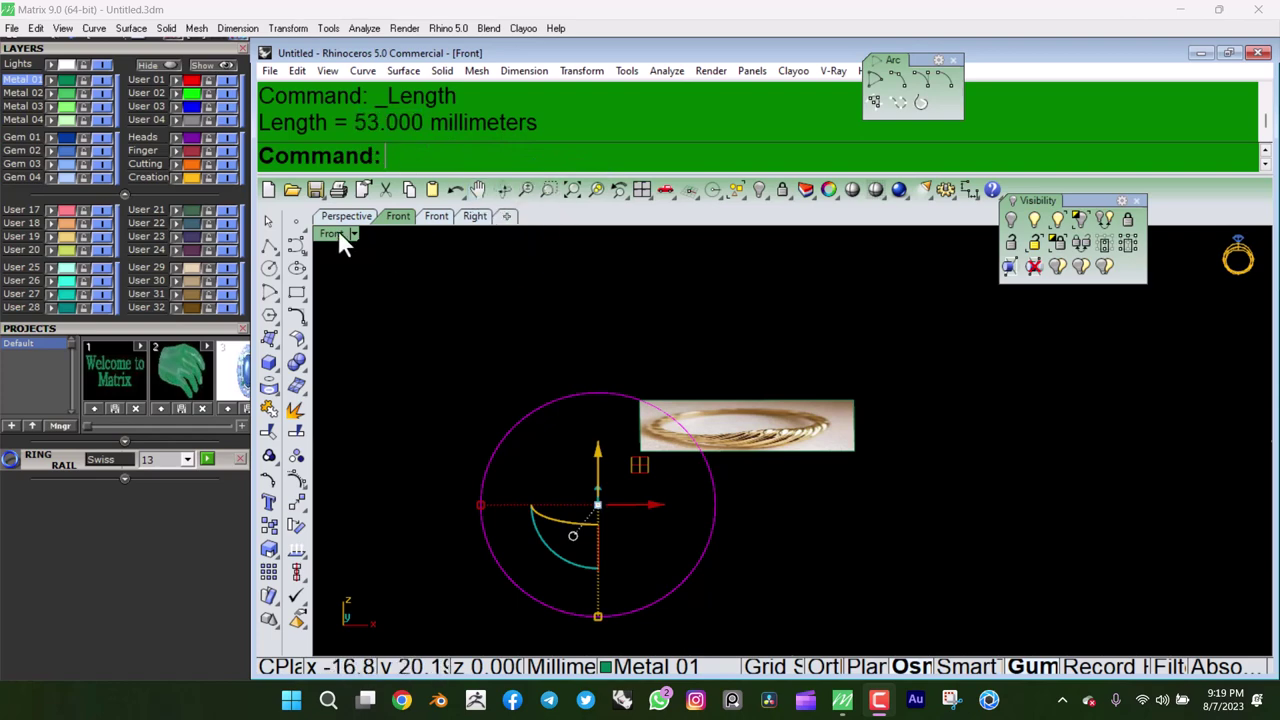
Draw a straight 53 mm polyline starting at the origin, running to the right.
click(269, 245)
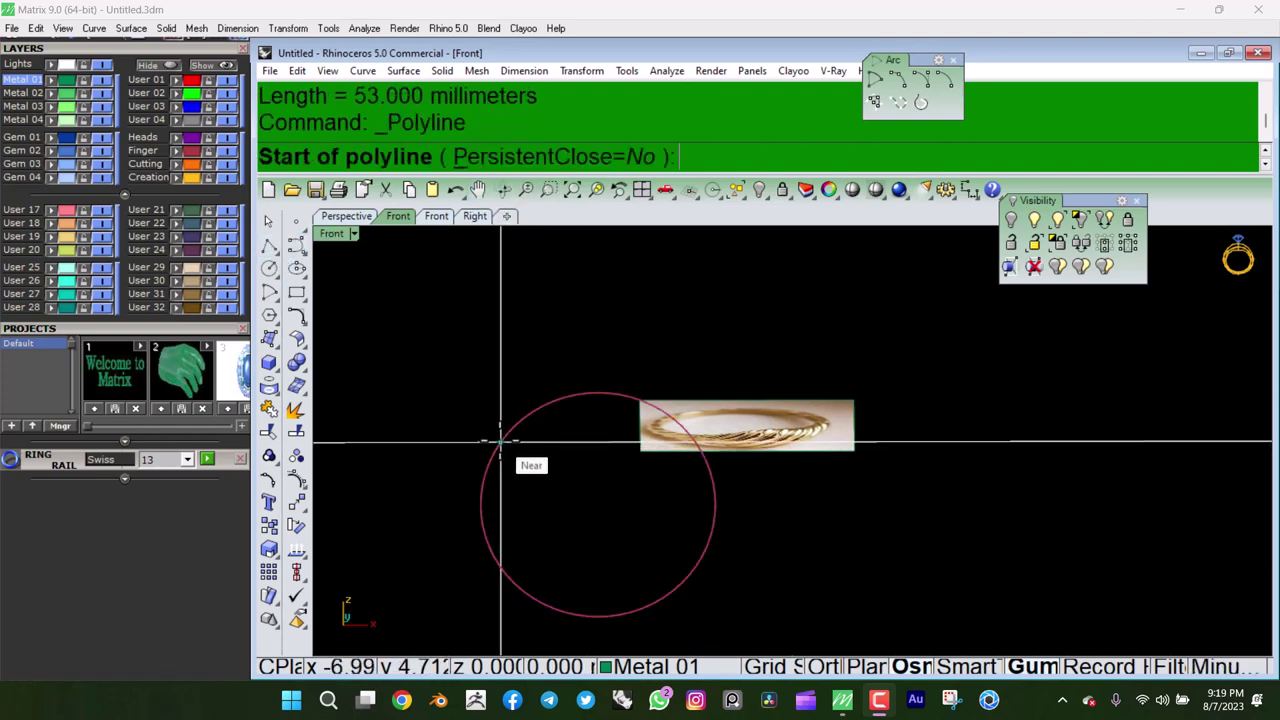
text( 0)
key(Return)
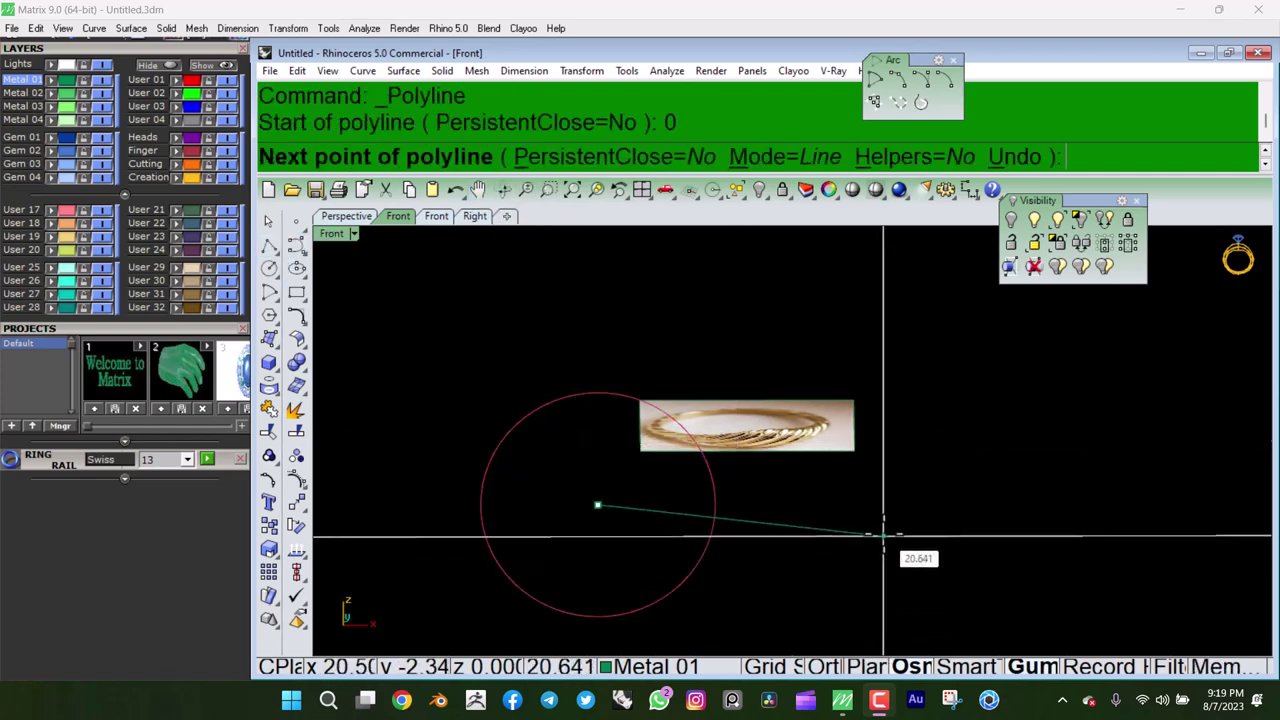
text(53)
key(Return)
click(884, 532)
key(Return)
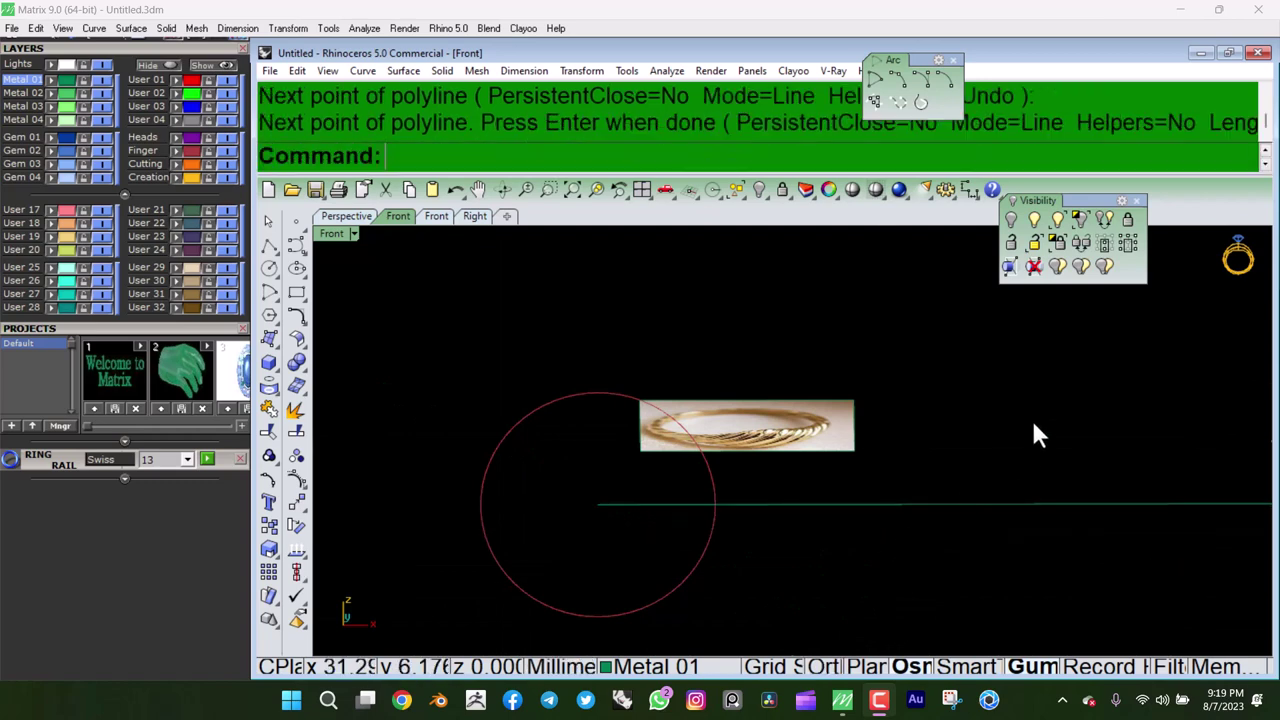
Centre the 53 mm line on the origin with Matrix's Center Object utility.
click(960, 506)
click(169, 46)
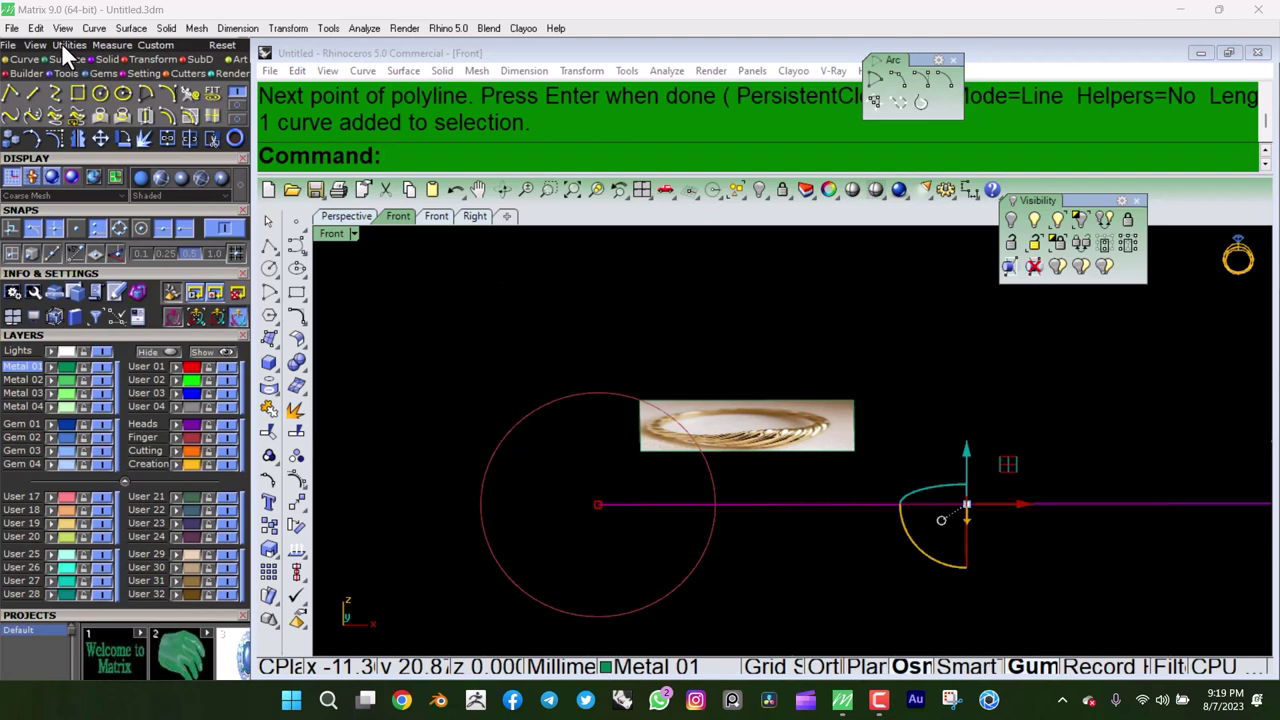
click(62, 45)
click(221, 90)
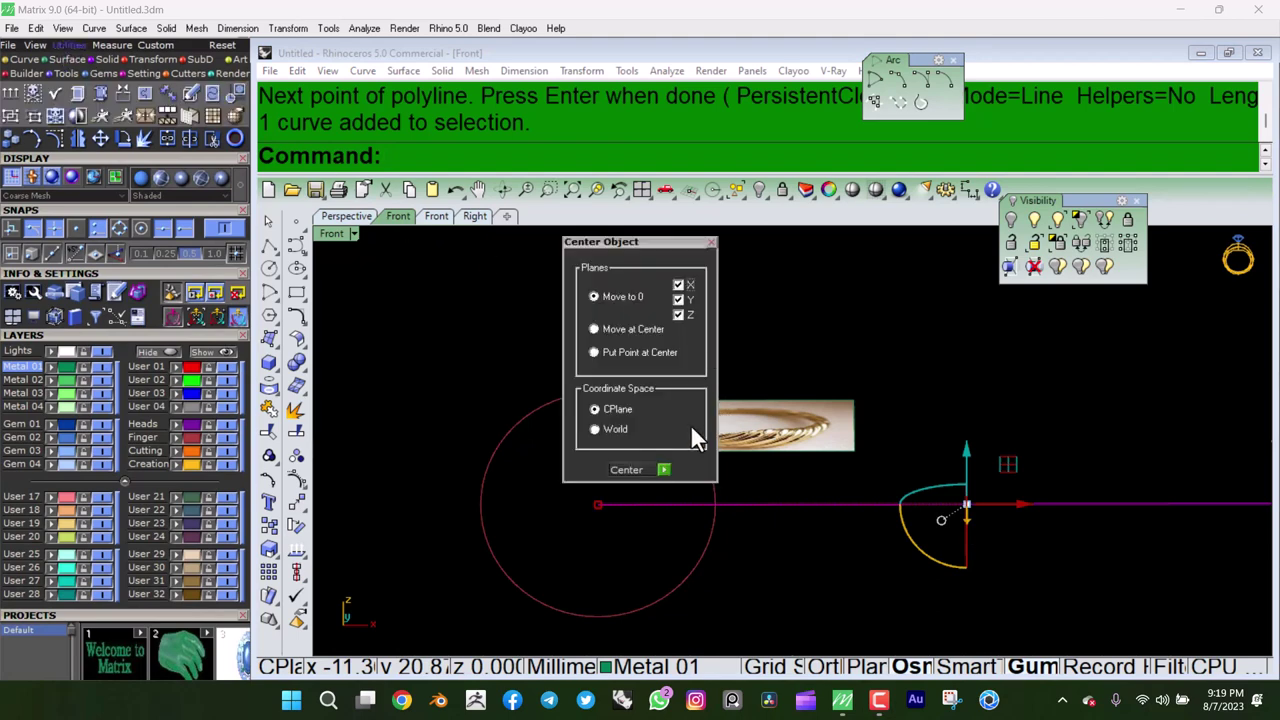
click(665, 468)
Hide everything except the 53 mm line and switch to Top view.
mouse_move(786, 423)
right_down()
mouse_move(814, 577)
mouse_move(690, 420)
mouse_move(583, 403)
mouse_move(814, 457)
mouse_move(849, 391)
mouse_move(825, 415)
right_up()
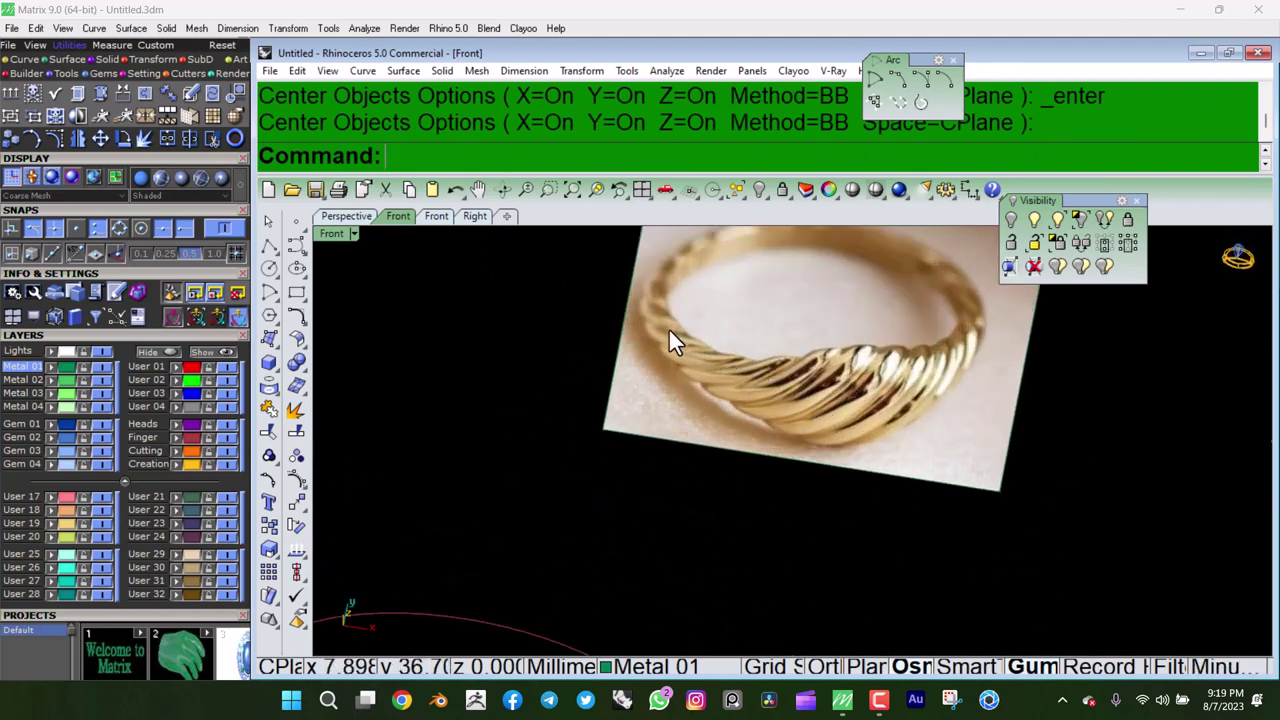
mouse_move(890, 349)
right_down()
mouse_move(913, 363)
mouse_move(966, 498)
mouse_move(651, 451)
mouse_move(937, 551)
mouse_move(937, 505)
right_up()
click(935, 545)
click(1083, 222)
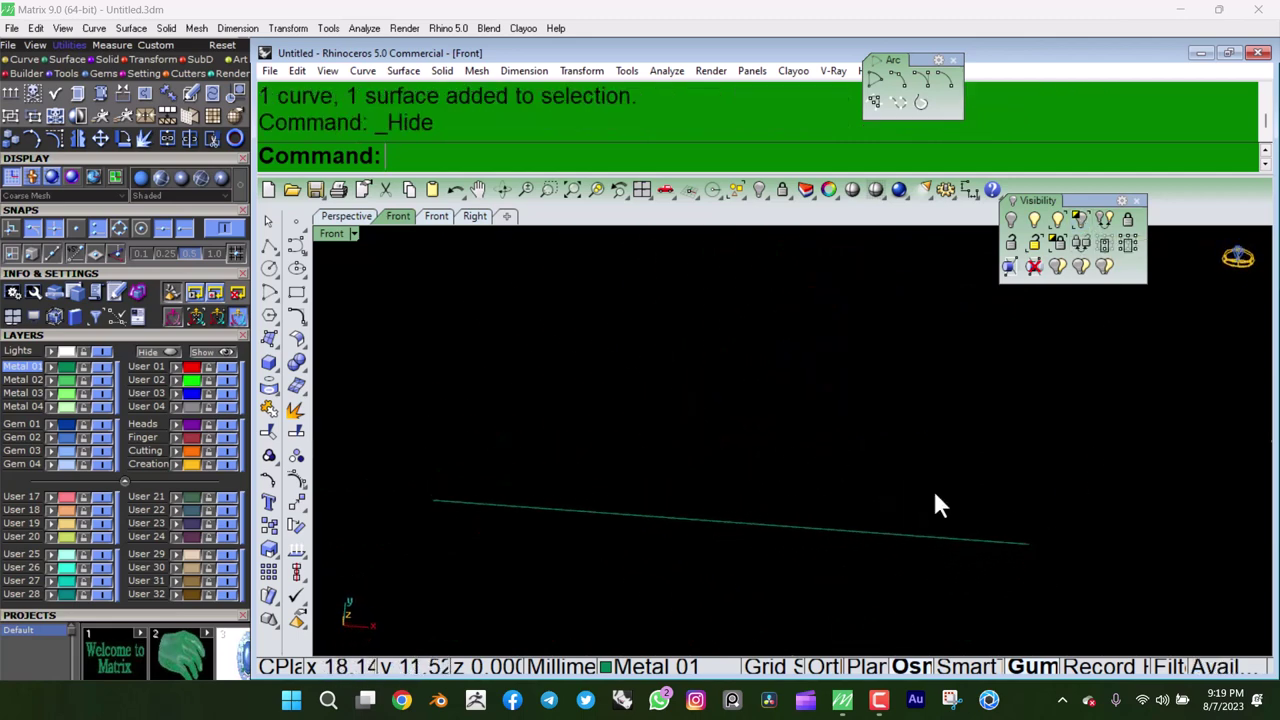
key(ctrl+F1)
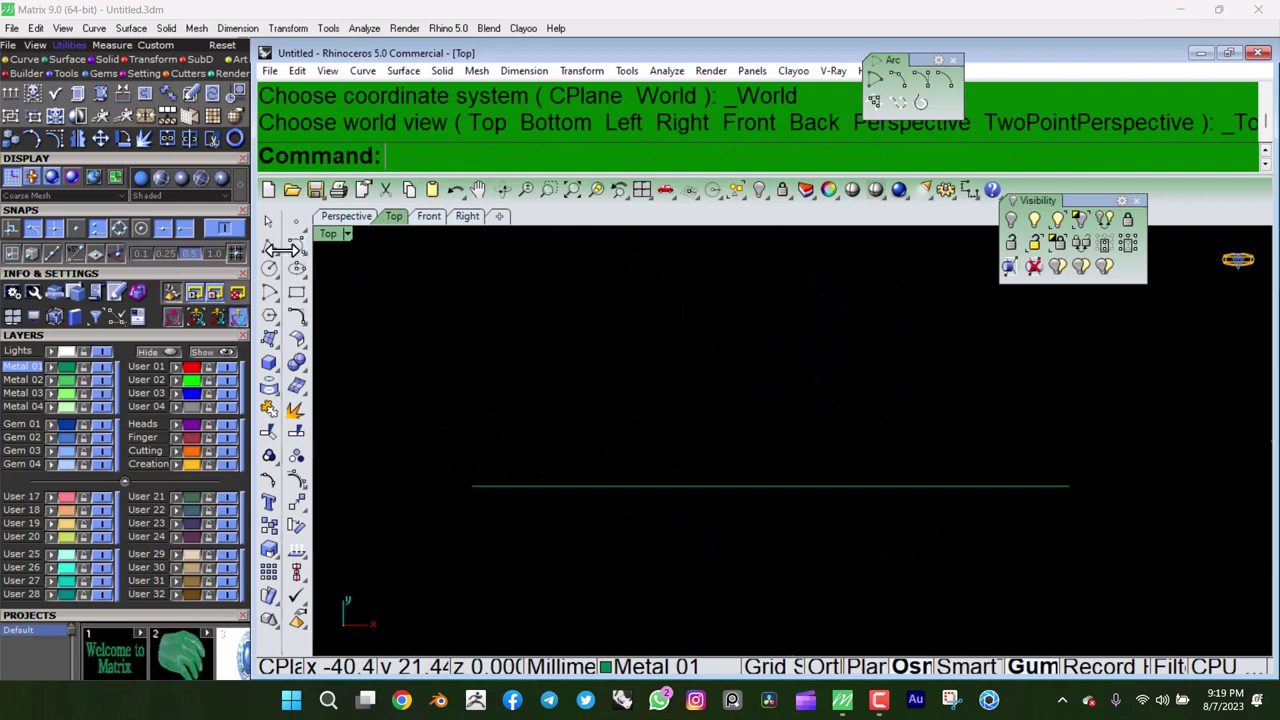
Draw a 2.5 mm vertical cross line centred on the 53 mm line's right end.
click(274, 252)
click(343, 256)
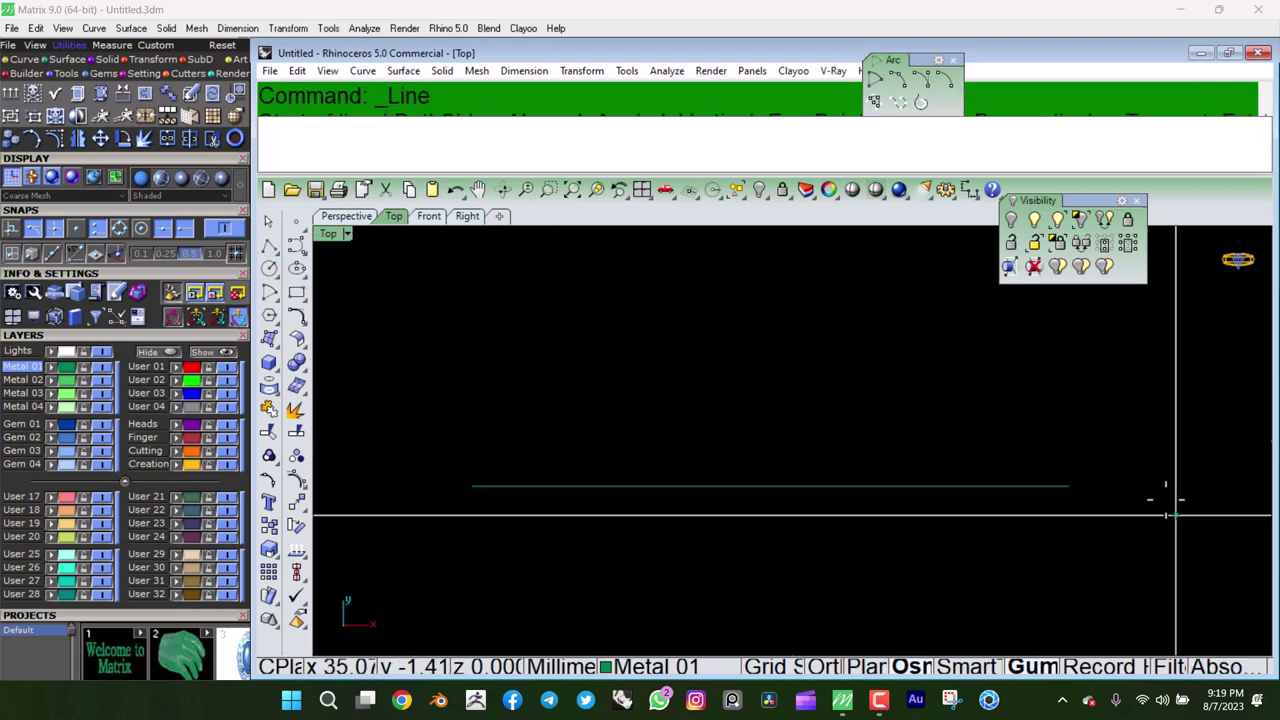
click(1069, 486)
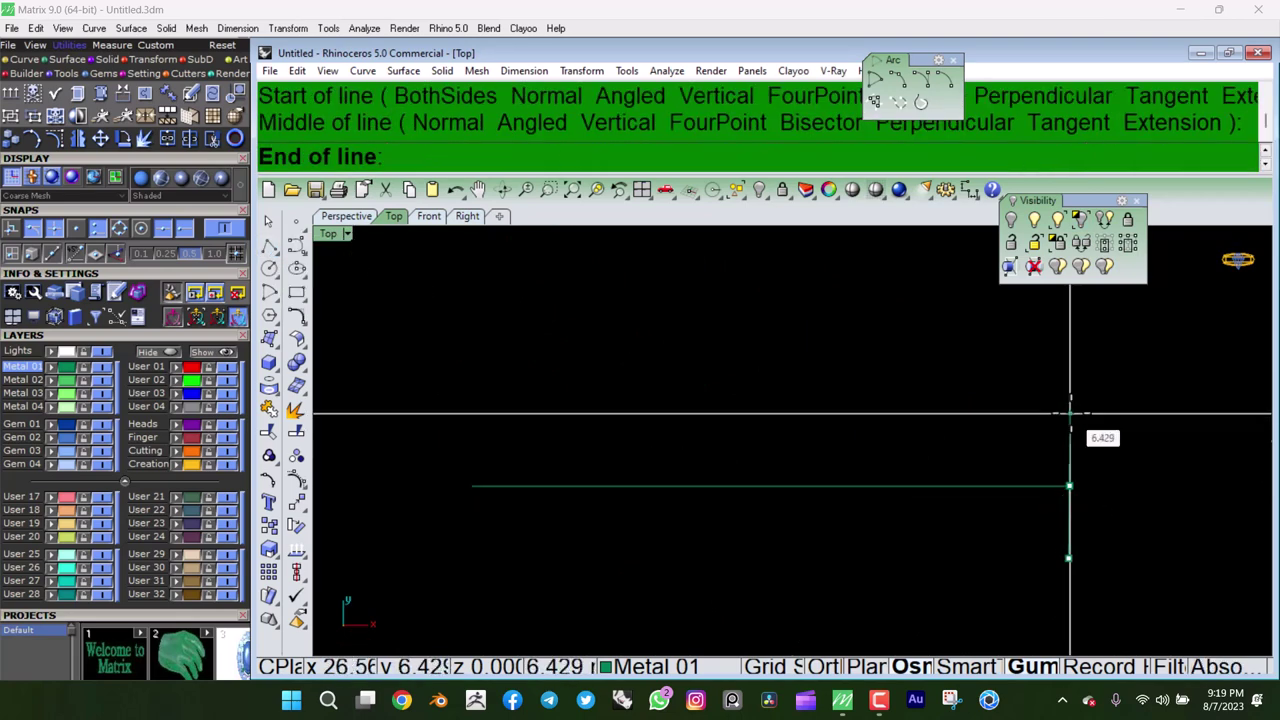
text(2.5/)
key(Return)
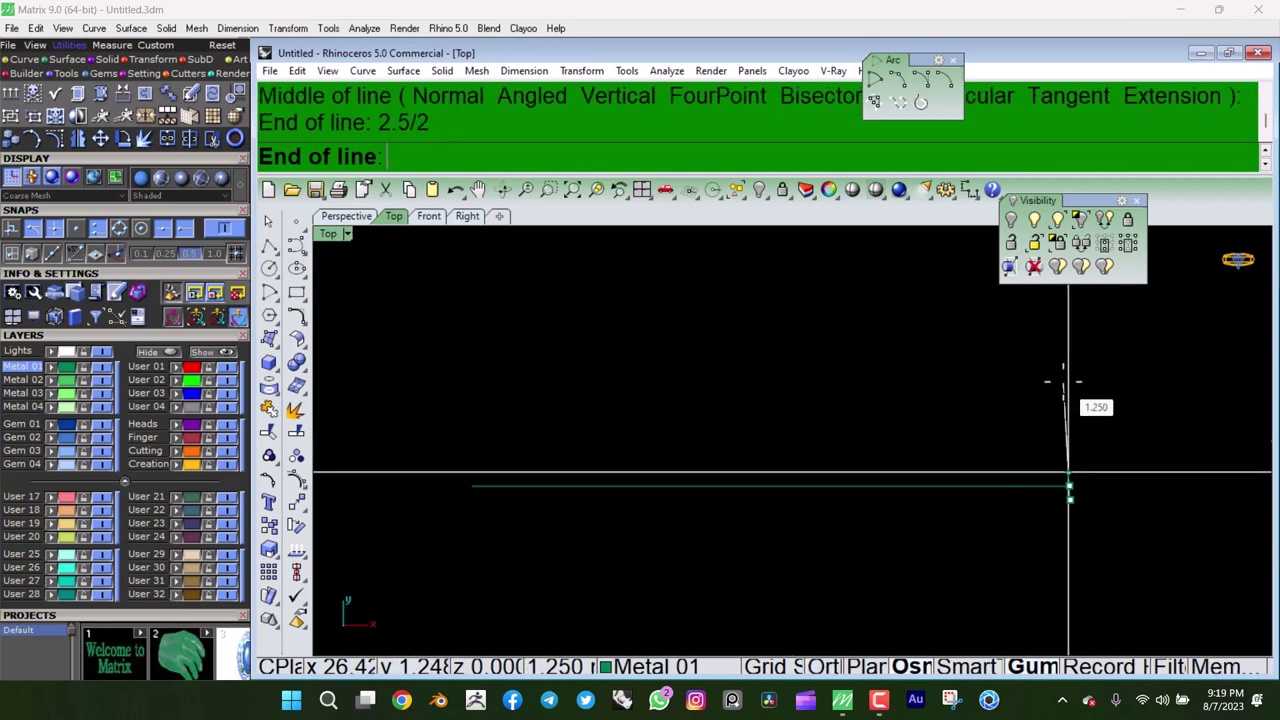
click(1063, 383)
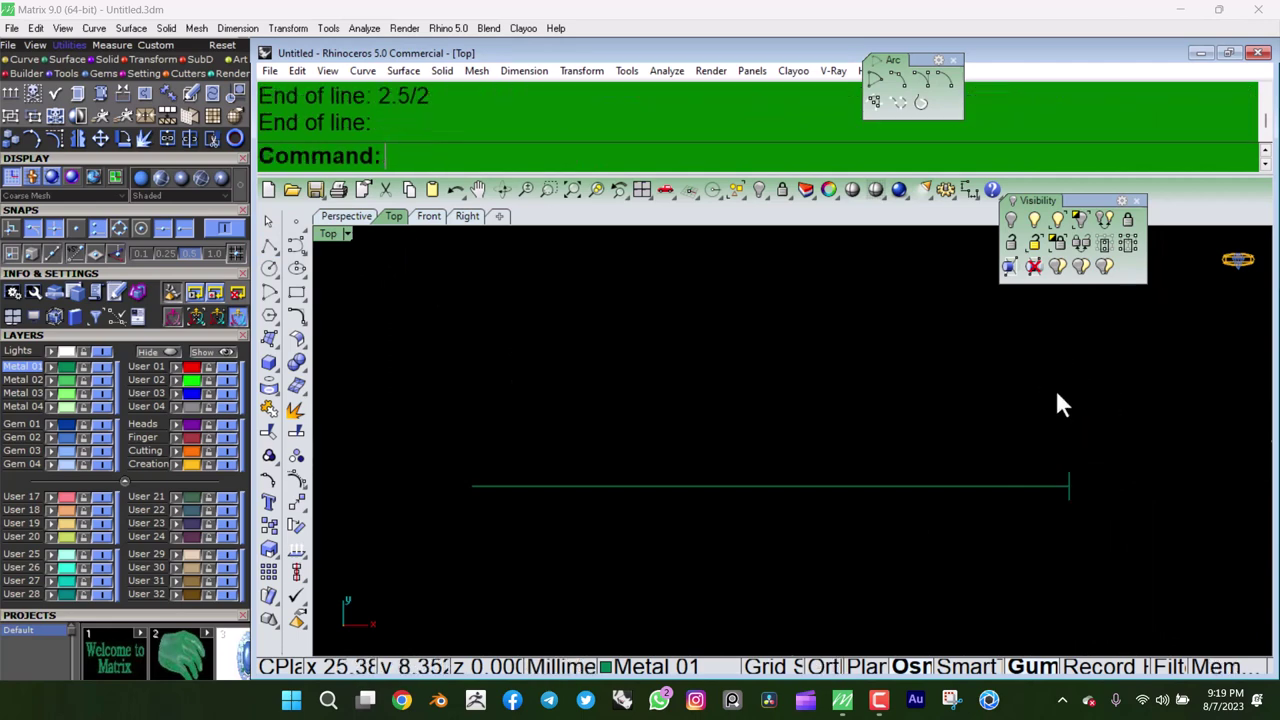
Check the end cross line with a temporary 2.50 dimension, then delete it.
click(972, 192)
click(1070, 487)
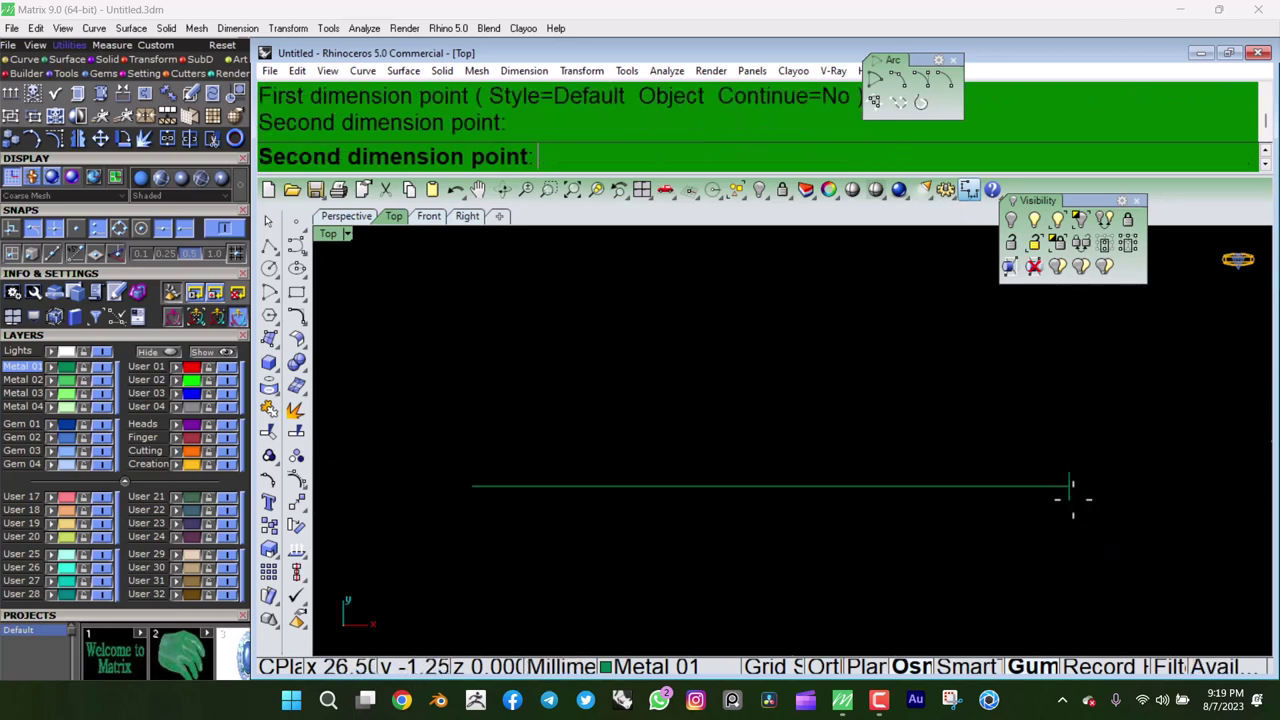
click(1094, 486)
click(1100, 487)
click(1136, 481)
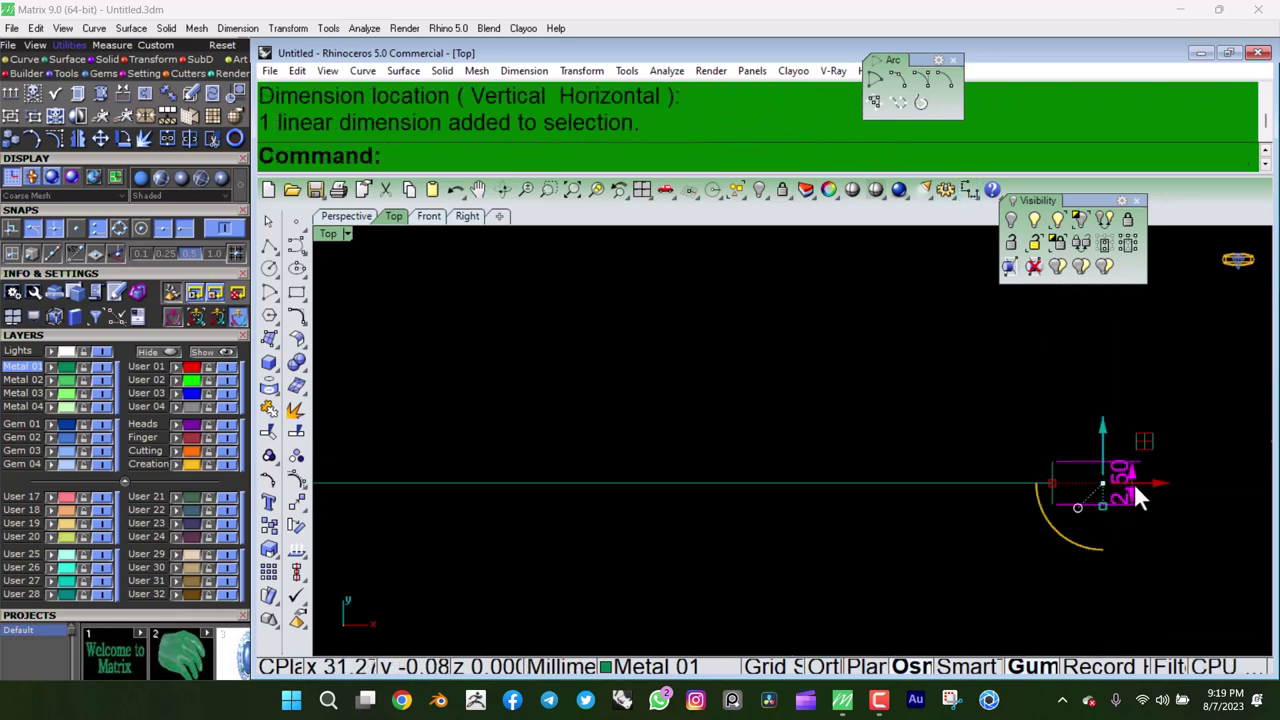
key(Delete)
Draw a 7 mm vertical cross line centred on the 53 mm line's midpoint.
click(277, 247)
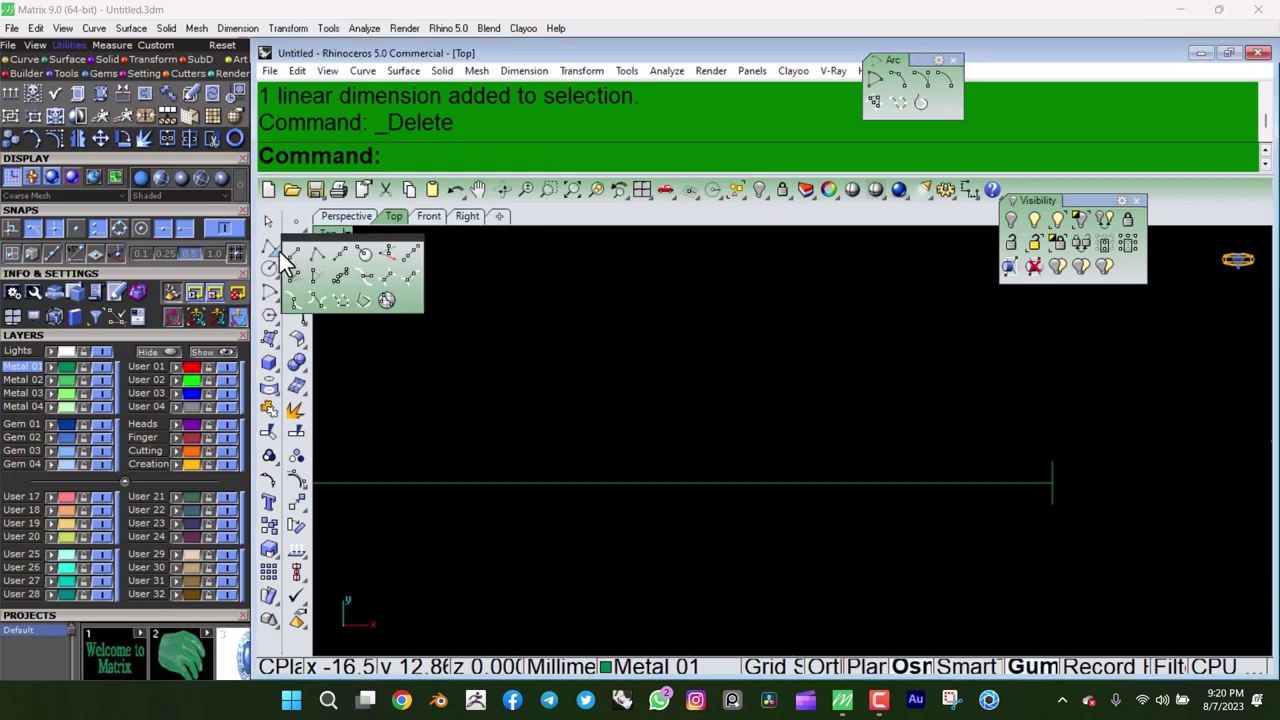
click(340, 262)
click(594, 483)
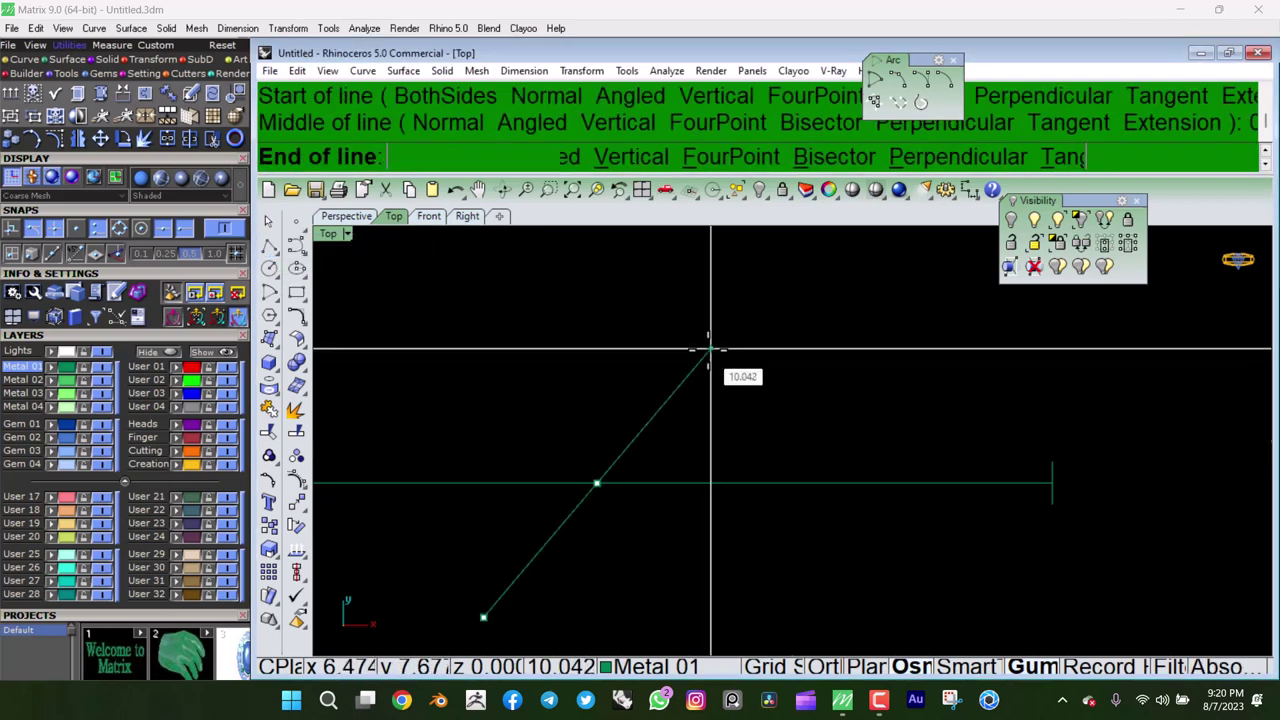
scroll(690, 345, down, 2)
text(7/)
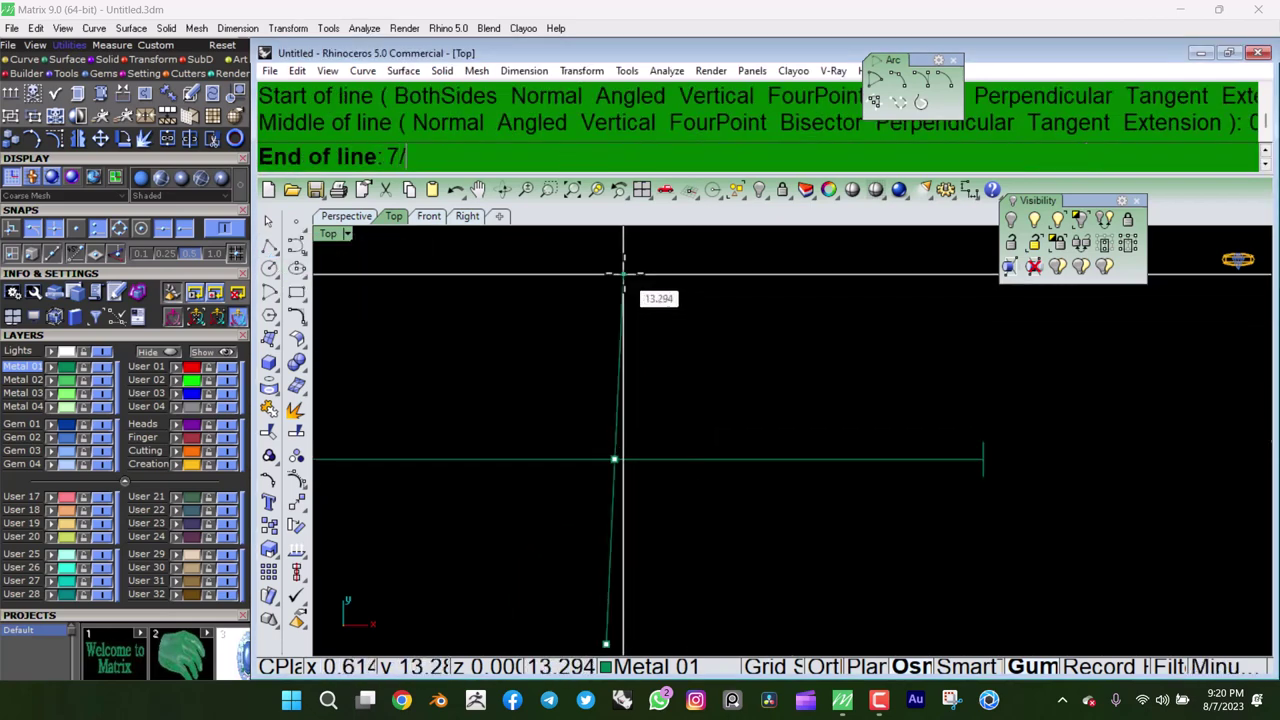
text(2)
key(Return)
click(624, 263)
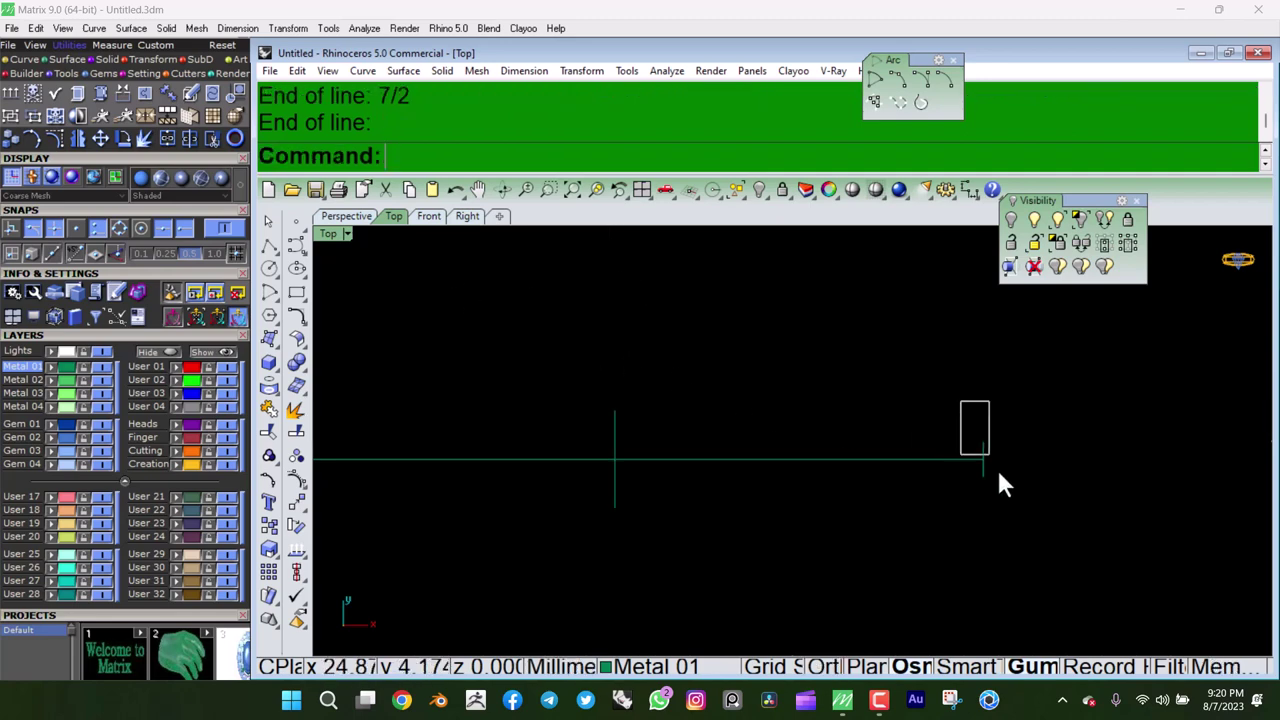
Mirror the 2.5 mm end cross line across the origin to the left end.
drag(999, 476, 905, 530)
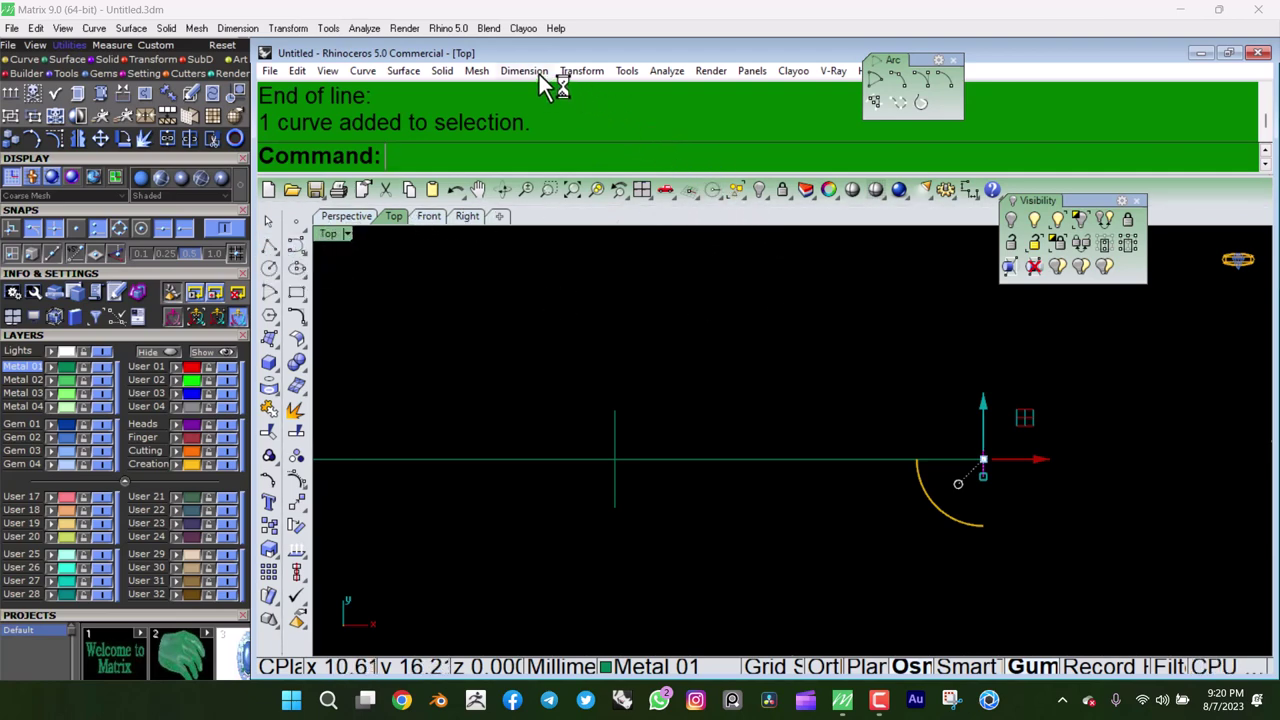
click(593, 72)
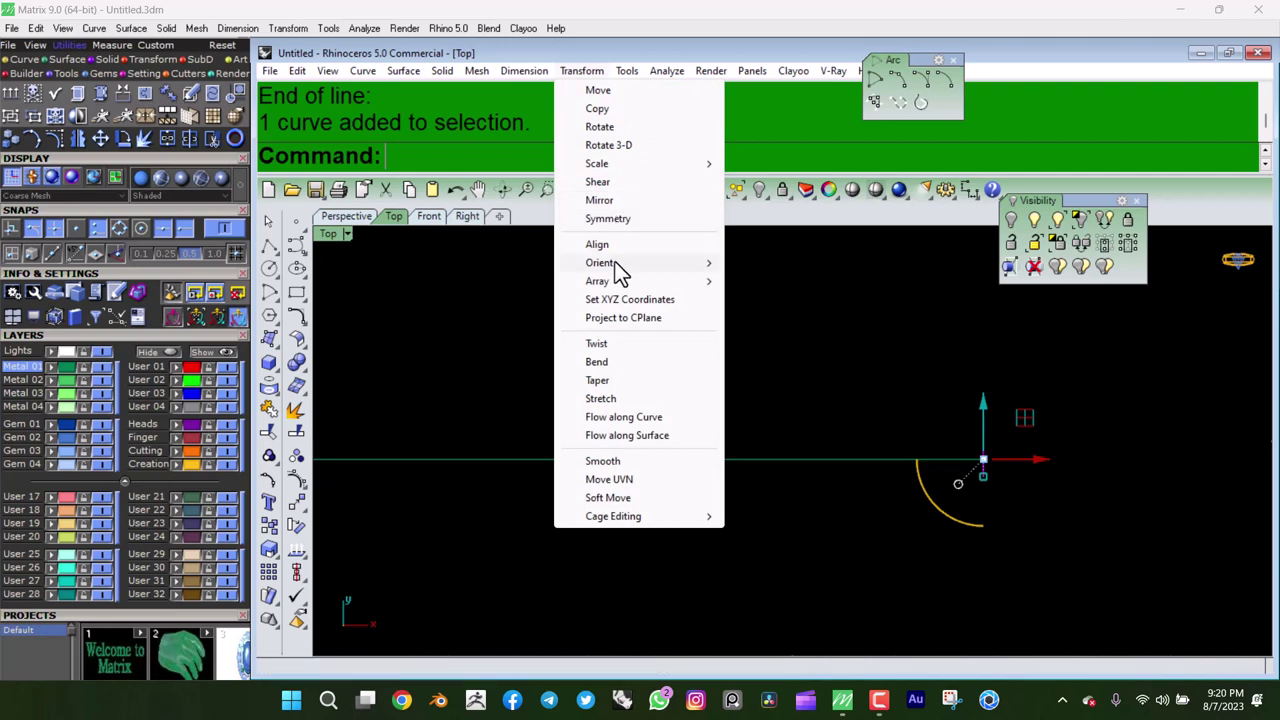
click(600, 200)
text(0)
key(Return)
text(0)
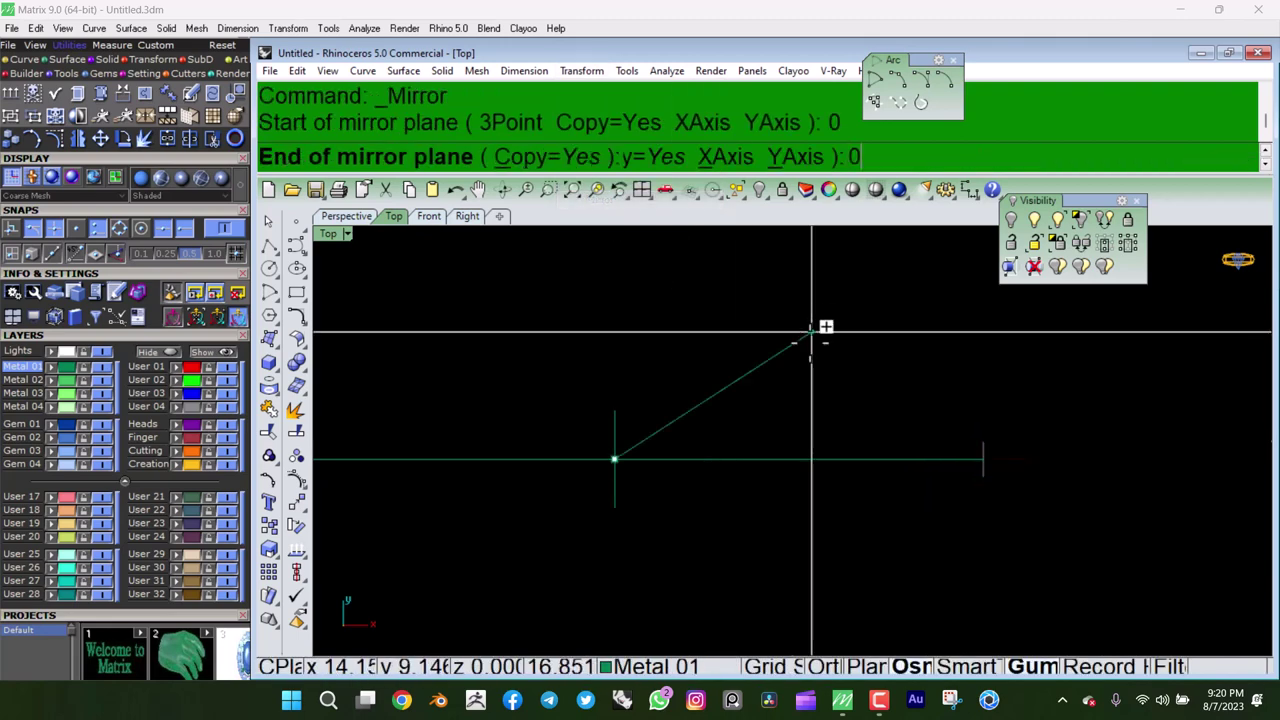
key(BackSpace)
click(731, 258)
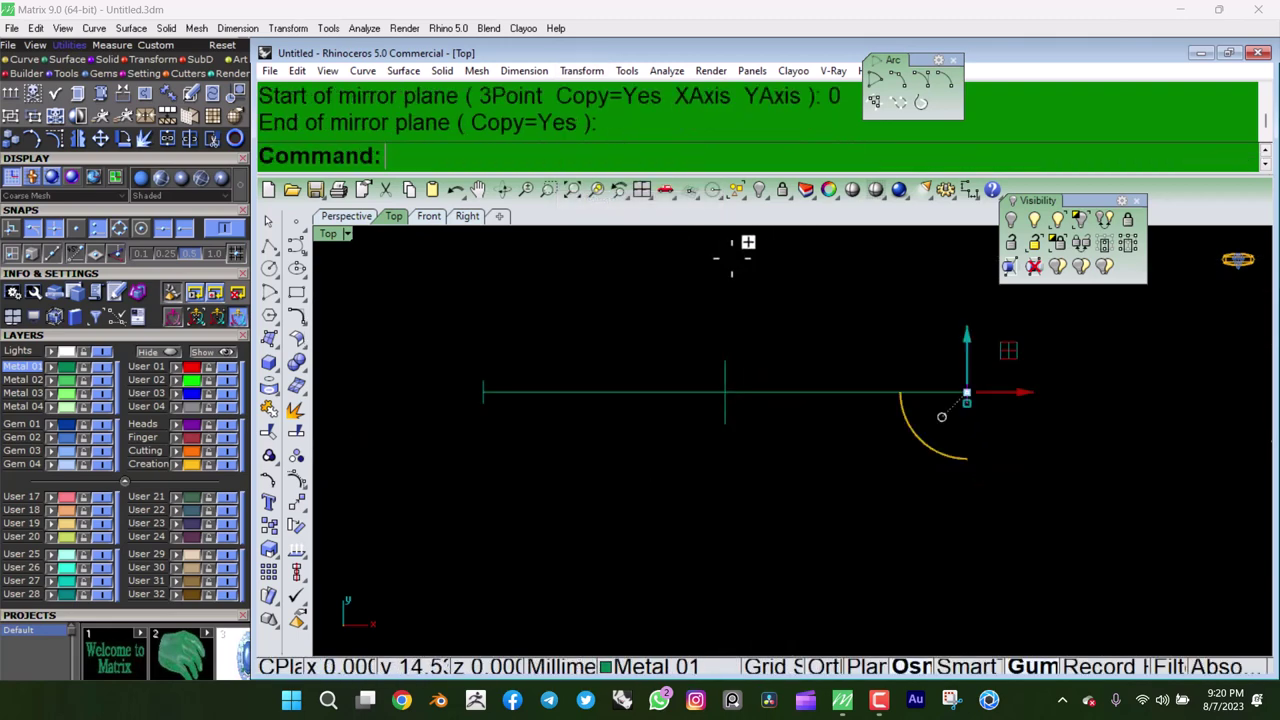
key(Delete)
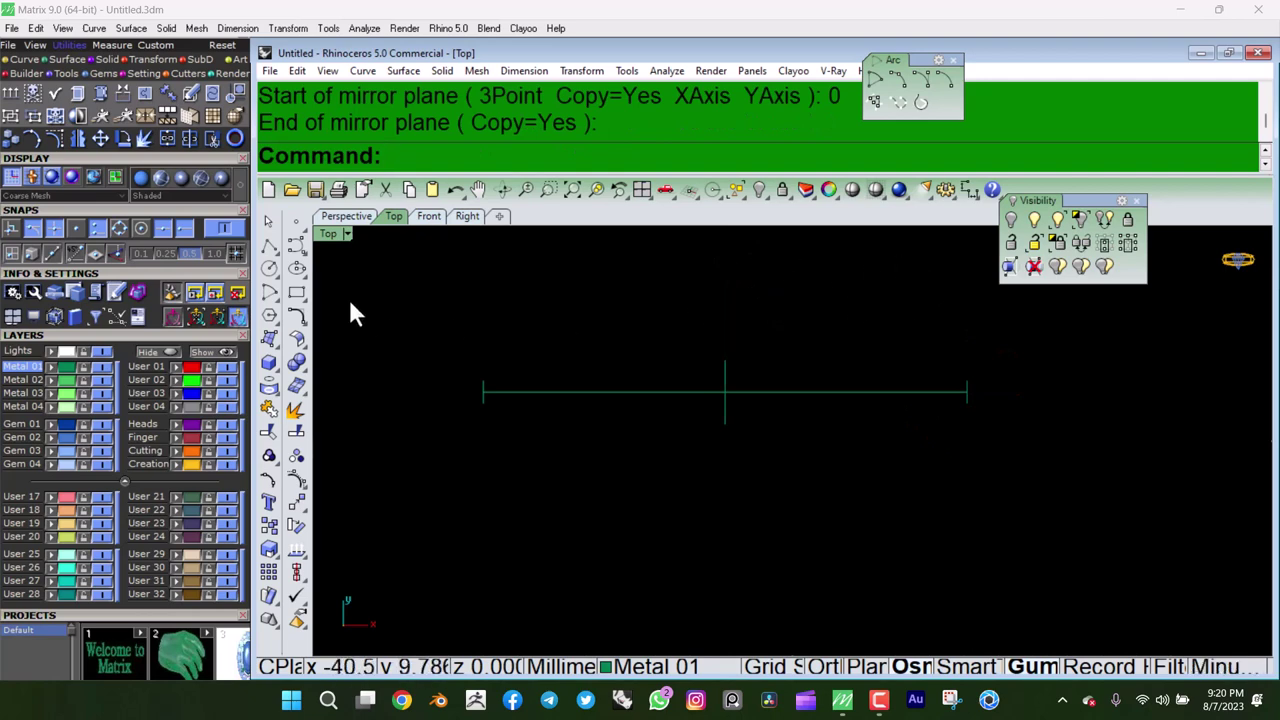
Draw an interpolated curve sloping down from the vertical guide's top through four points.
click(303, 253)
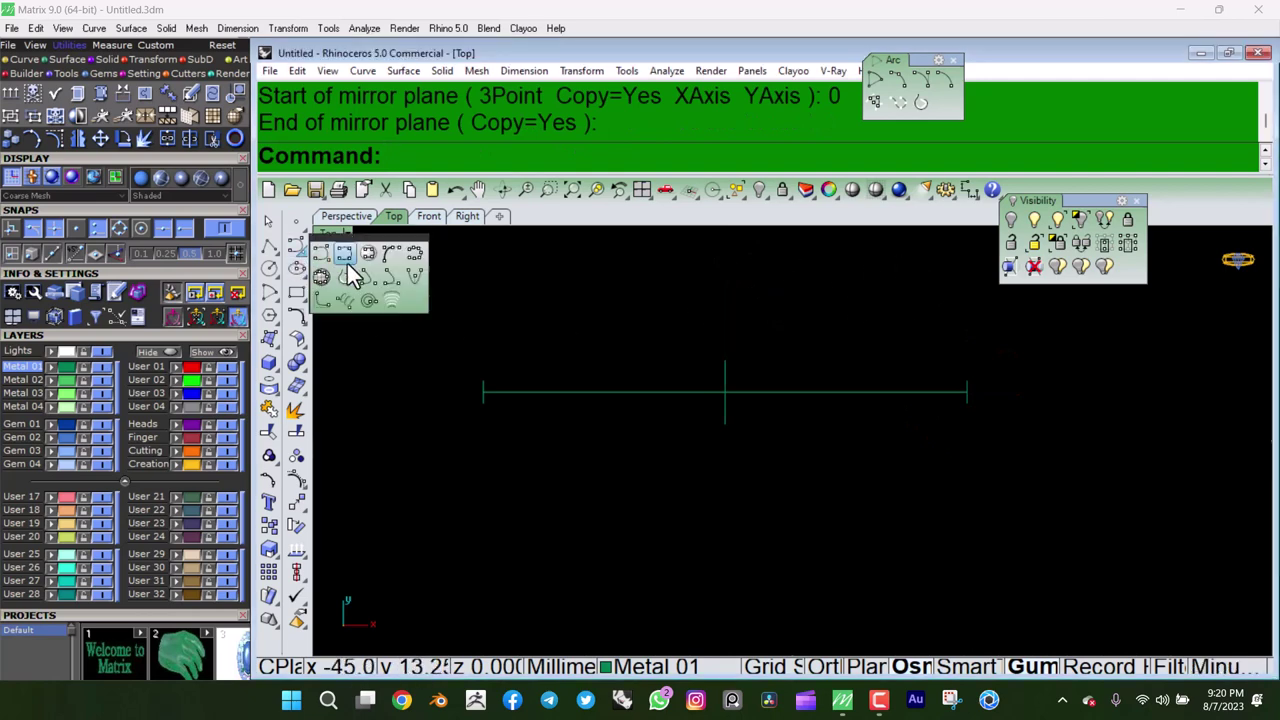
click(349, 257)
scroll(740, 370, up, 5)
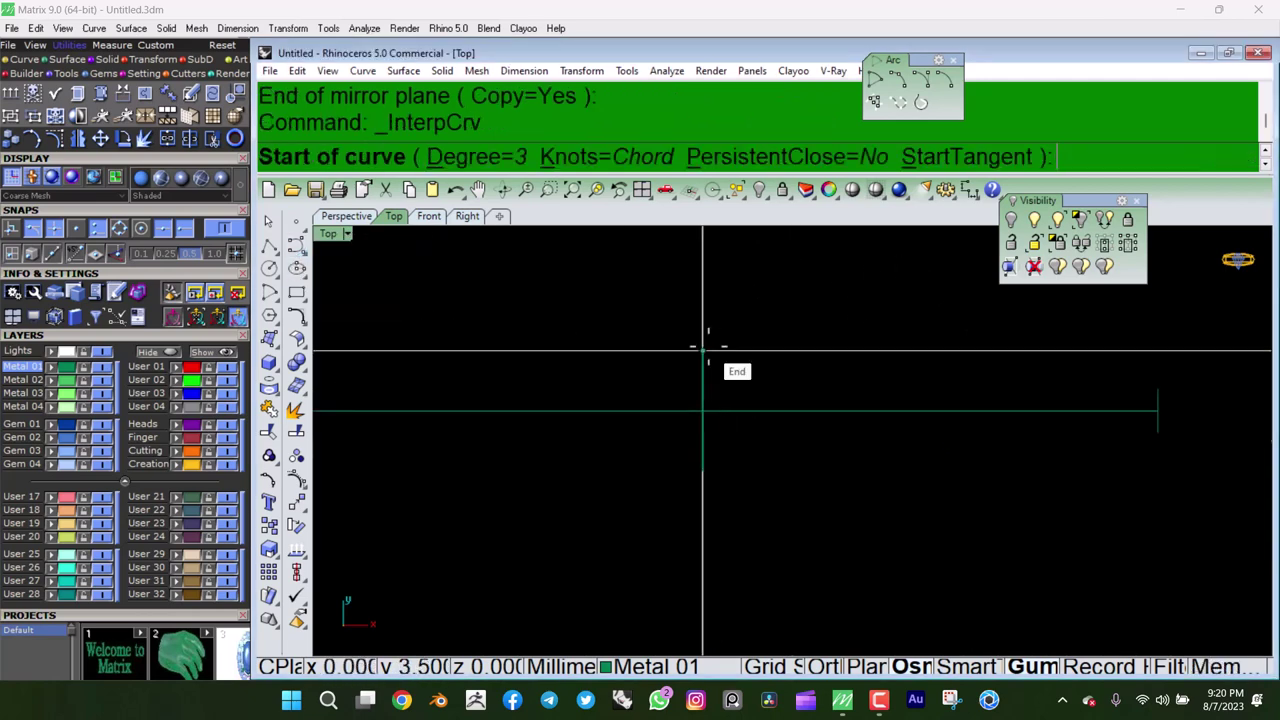
click(700, 351)
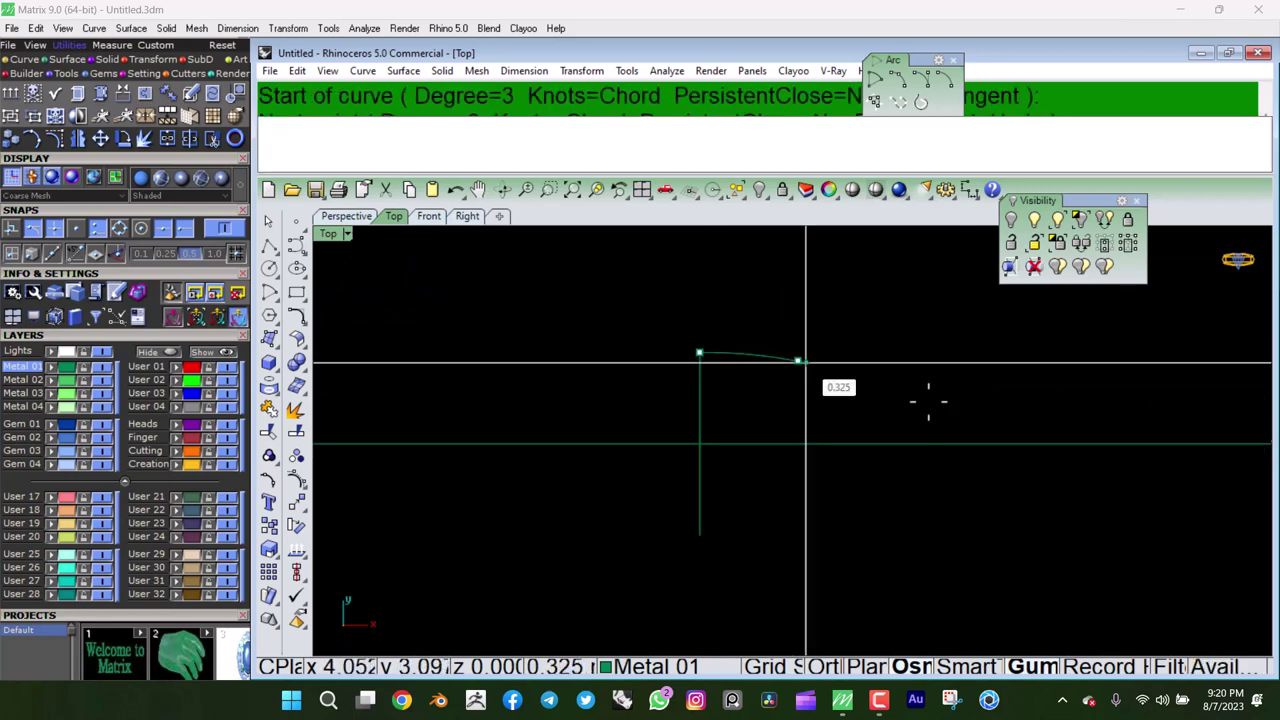
click(797, 360)
click(812, 390)
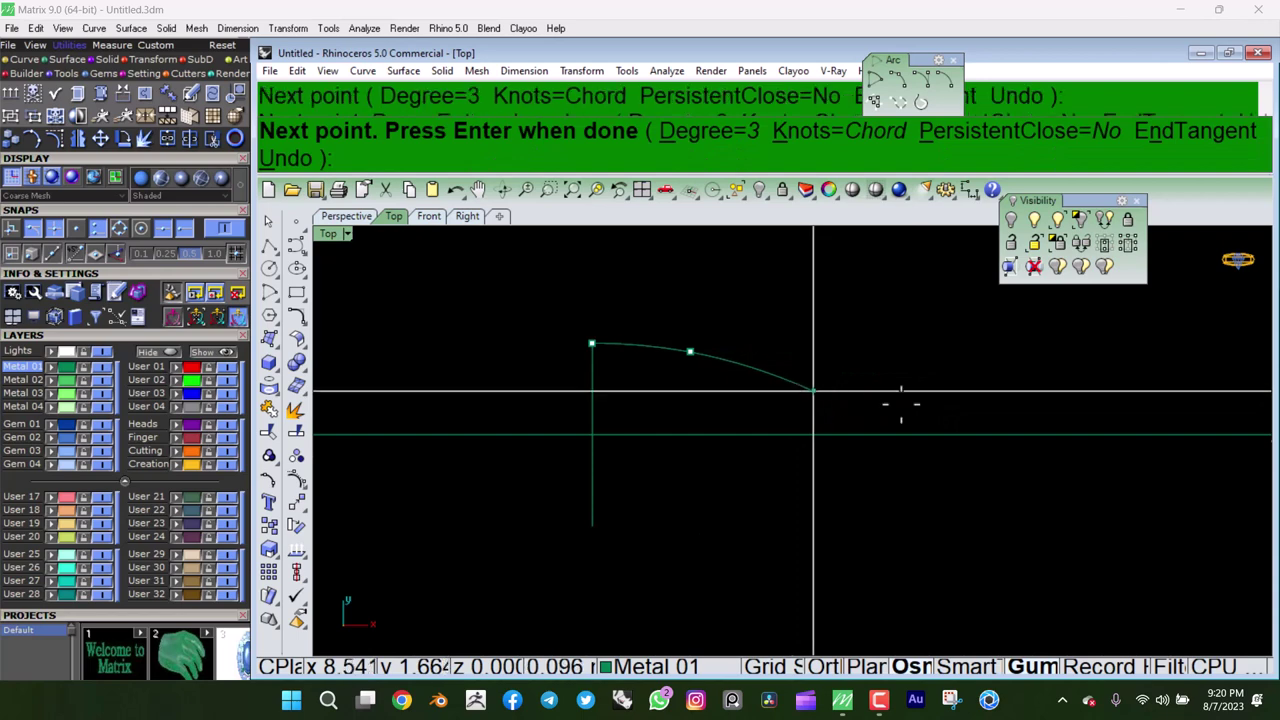
click(892, 402)
key(Return)
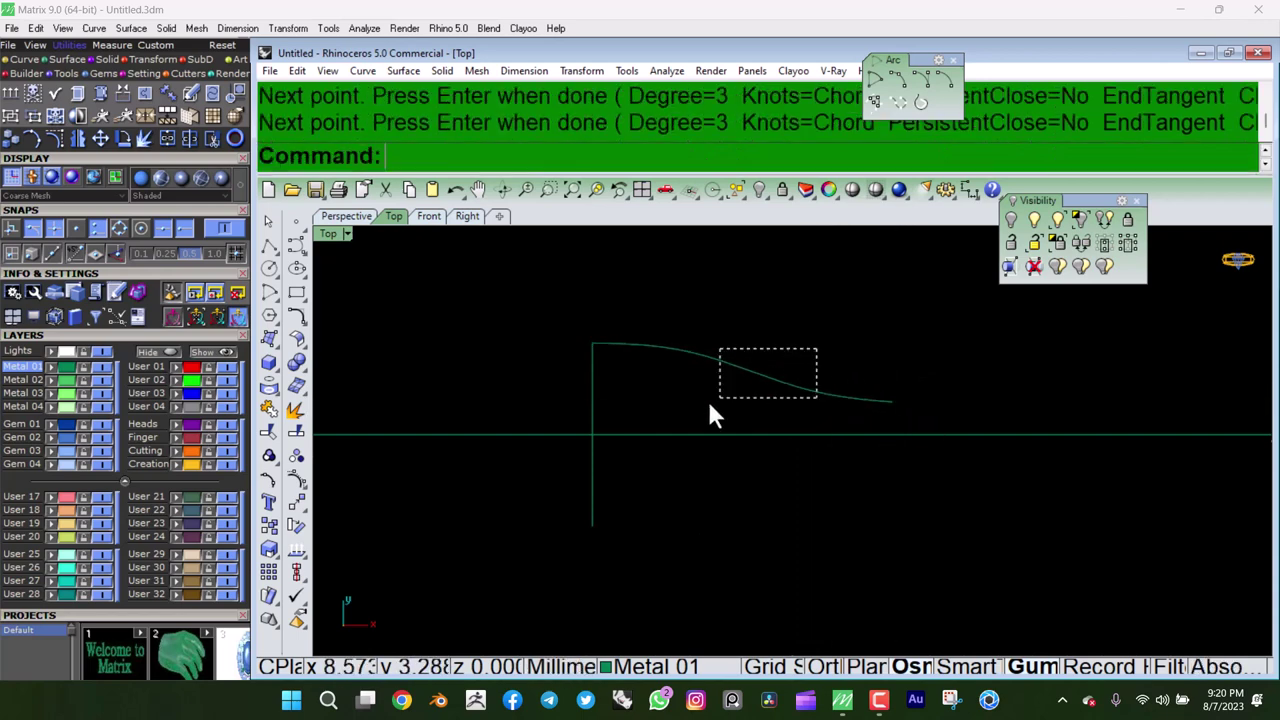
drag(817, 351, 707, 398)
key(Escape)
Add a straight line from the guide's right end to the curve's end and join them.
click(272, 245)
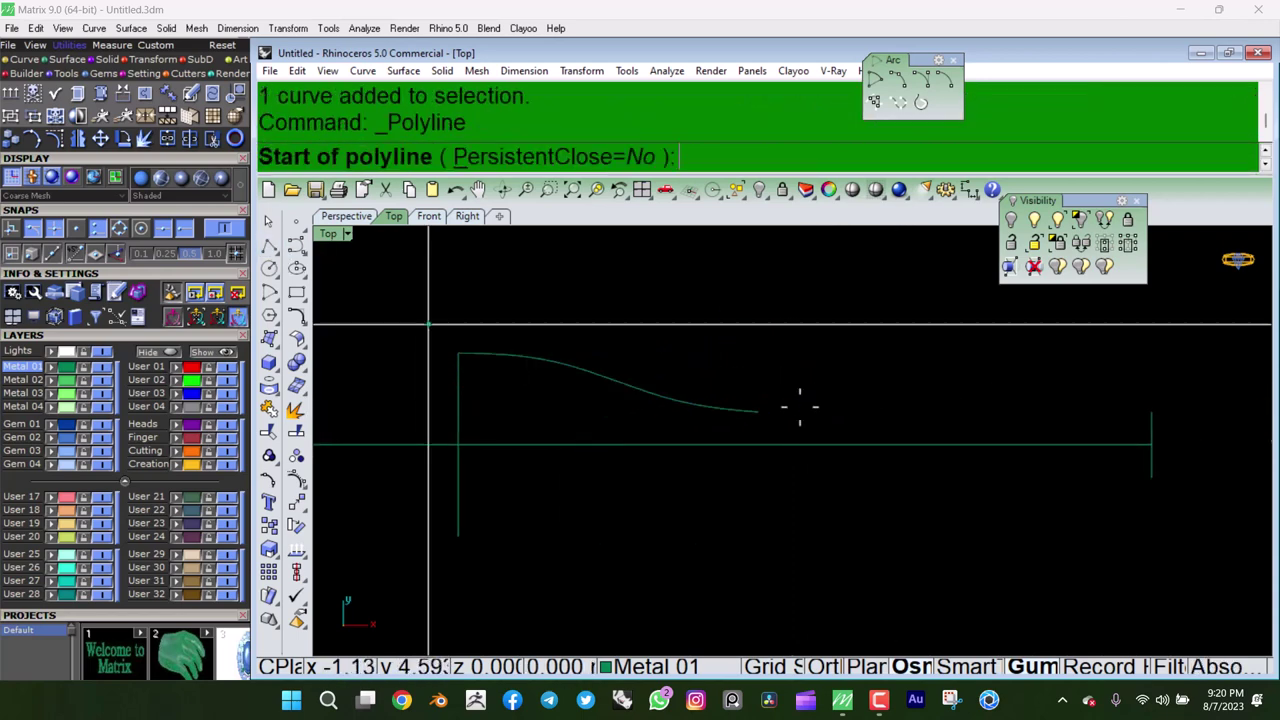
click(1152, 412)
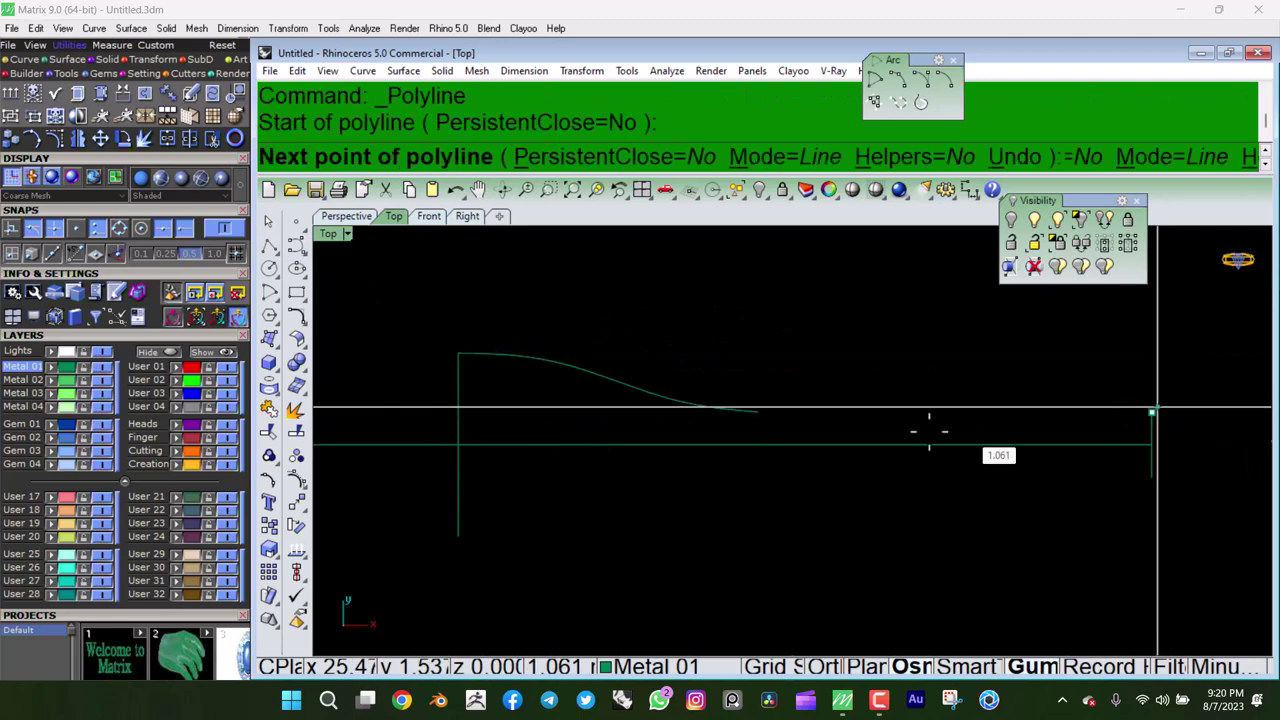
click(760, 412)
key(Return)
drag(786, 376, 658, 430)
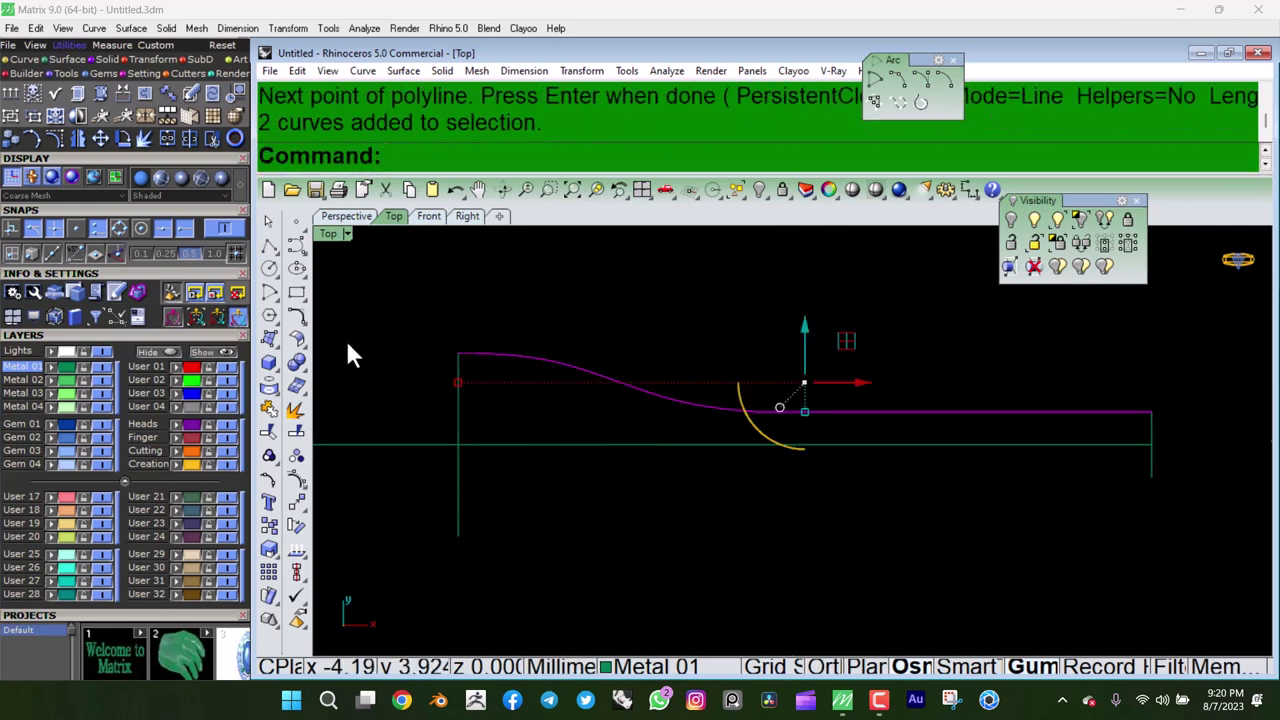
click(270, 408)
right_drag(572, 343, 725, 350)
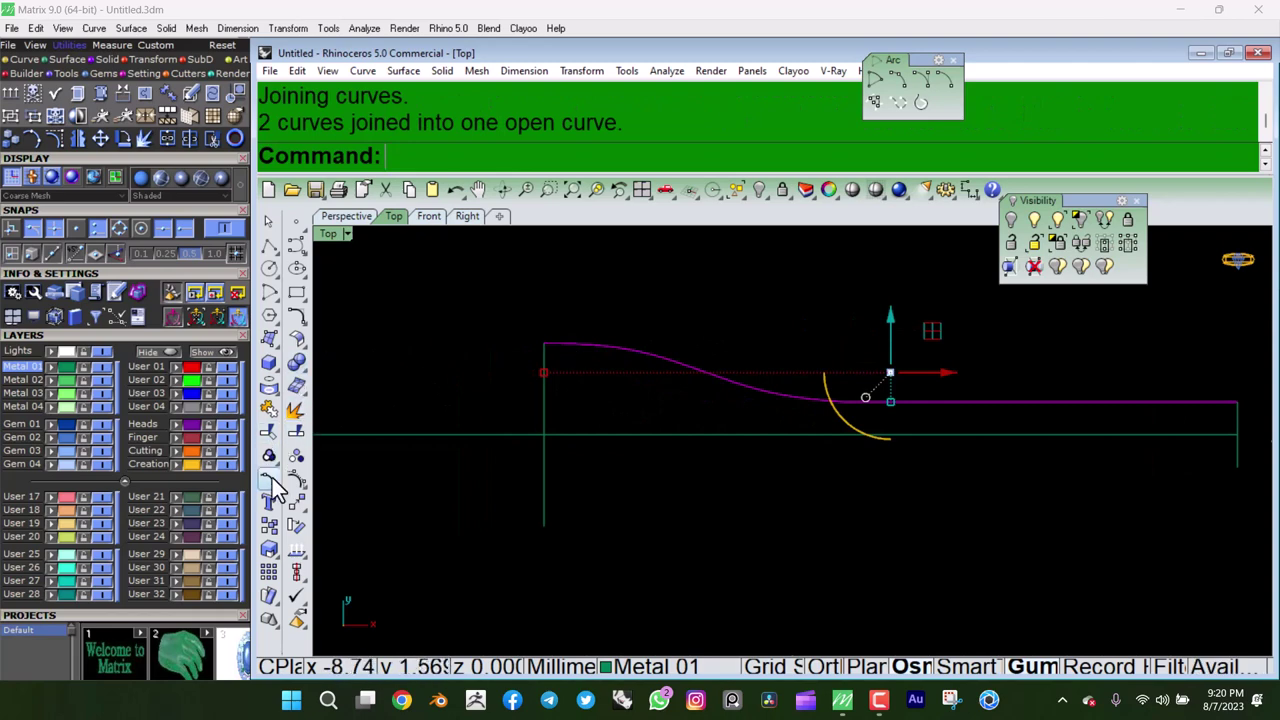
Nudge the joined curve's control points to reshape its crest and slope.
click(297, 480)
scroll(455, 370, up, 3)
click(703, 326)
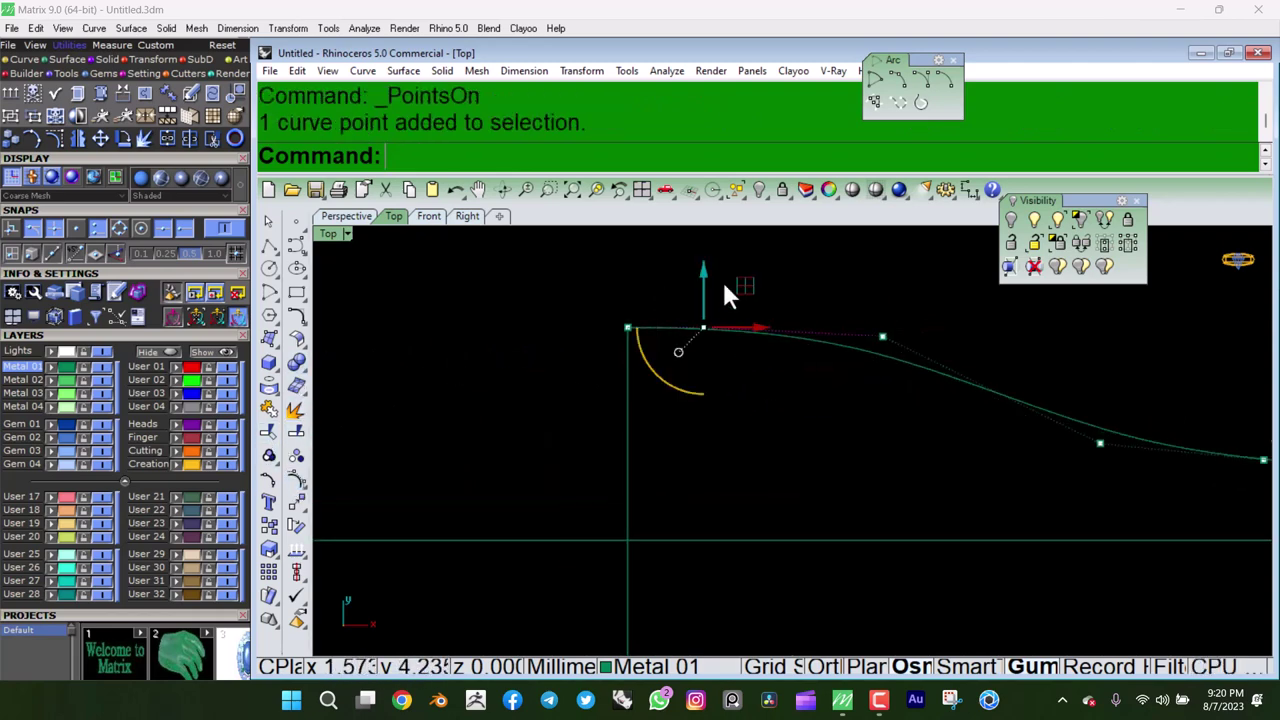
drag(728, 290, 740, 290)
right_drag(736, 290, 800, 349)
click(854, 367)
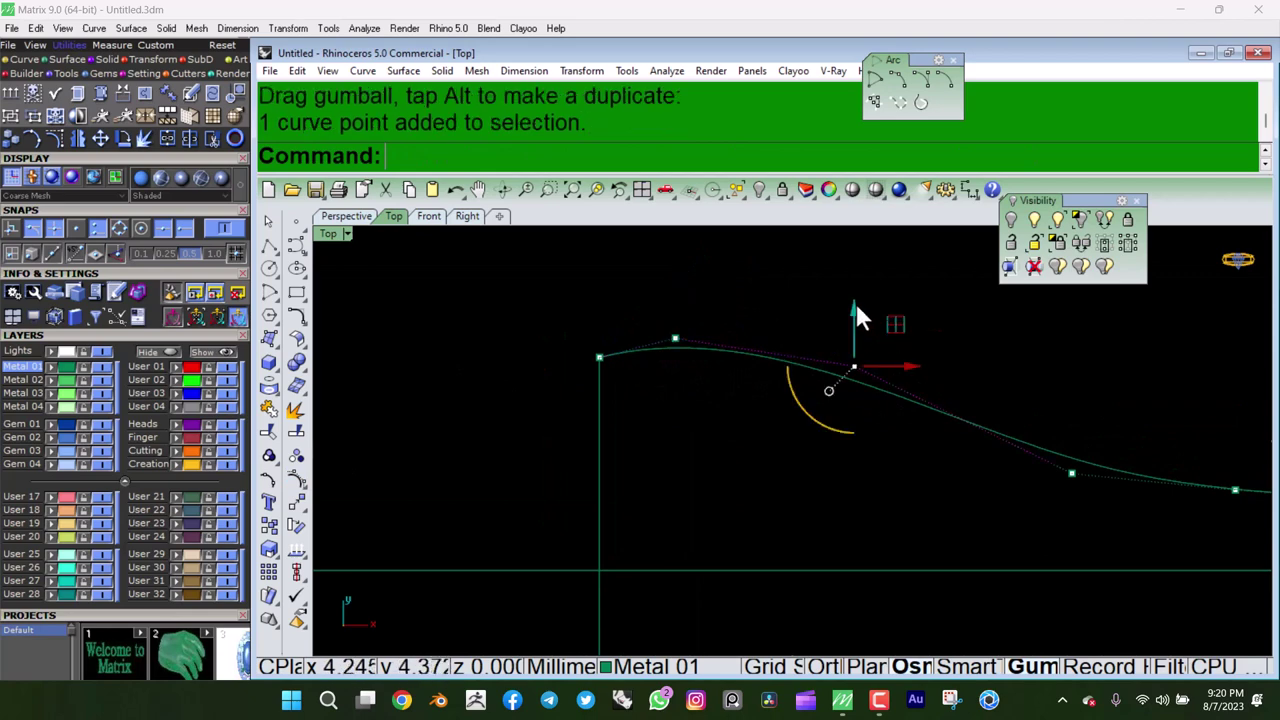
drag(857, 312, 857, 329)
click(675, 338)
drag(678, 290, 694, 320)
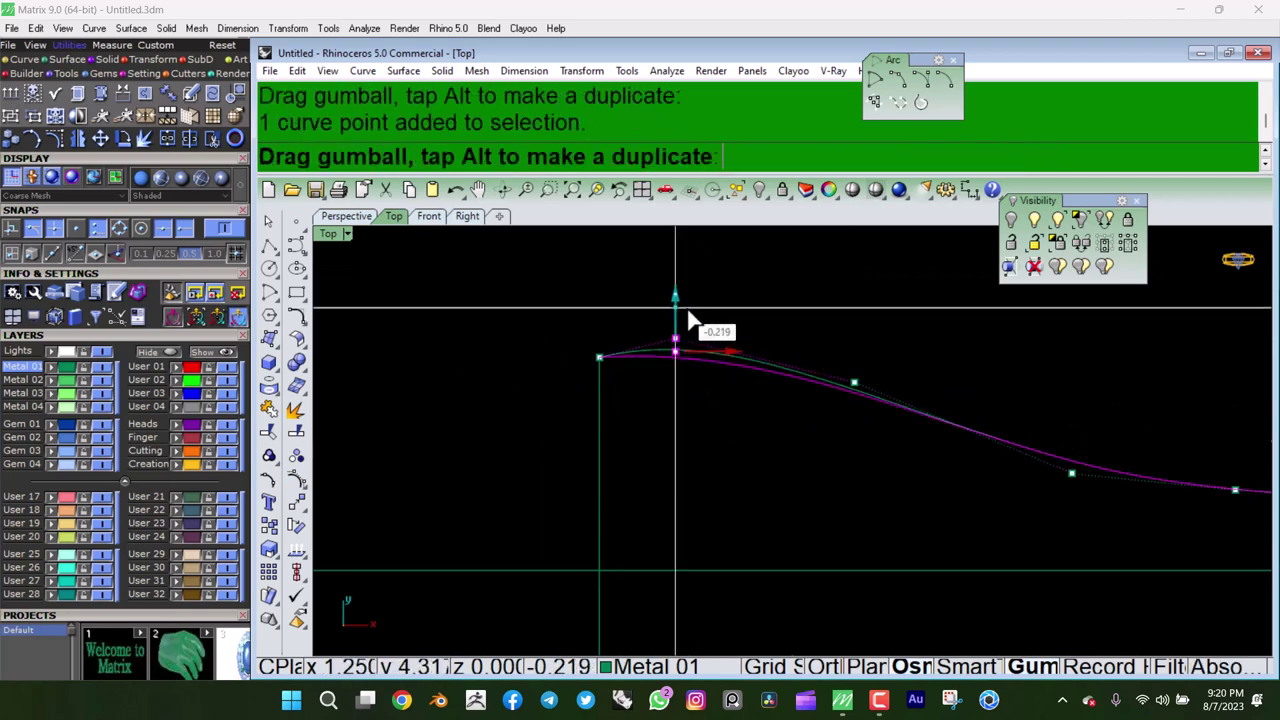
right_drag(976, 408, 851, 371)
click(945, 437)
drag(945, 400, 948, 412)
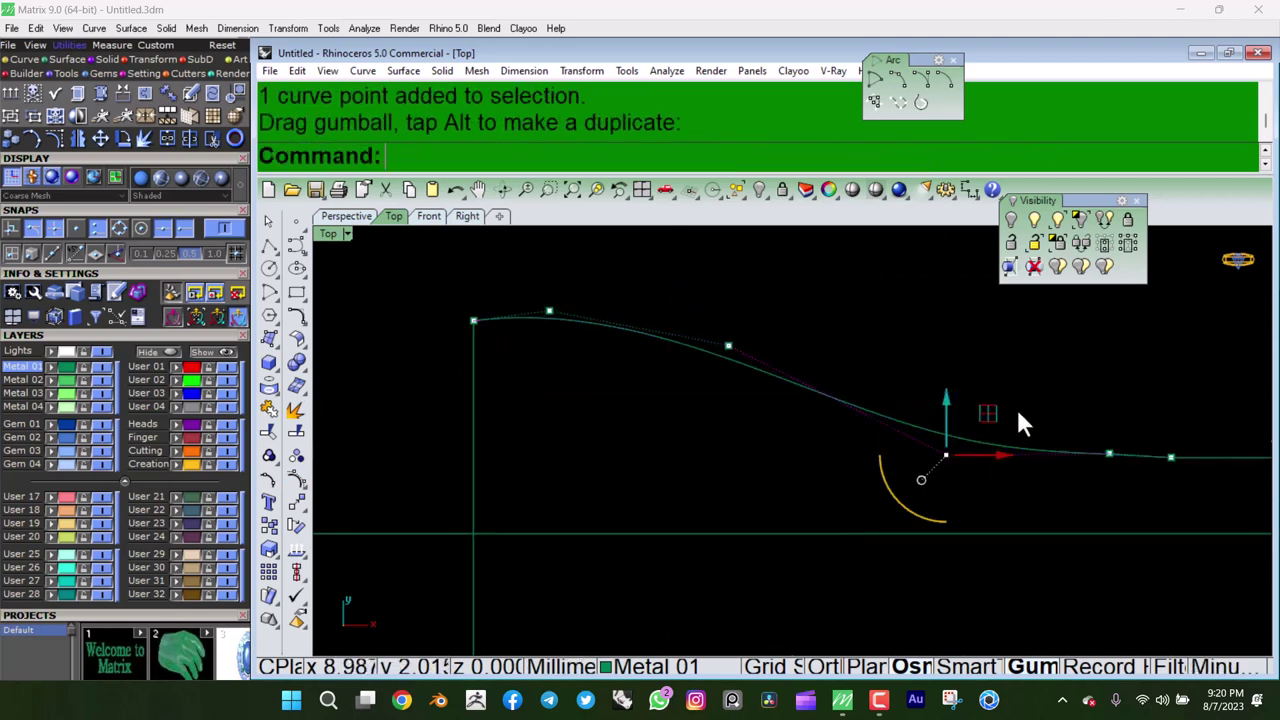
right_drag(1136, 421, 975, 411)
Delete the redundant control point on the flat section and hide the points.
click(1009, 448)
key(F10)
click(1009, 448)
key(Delete)
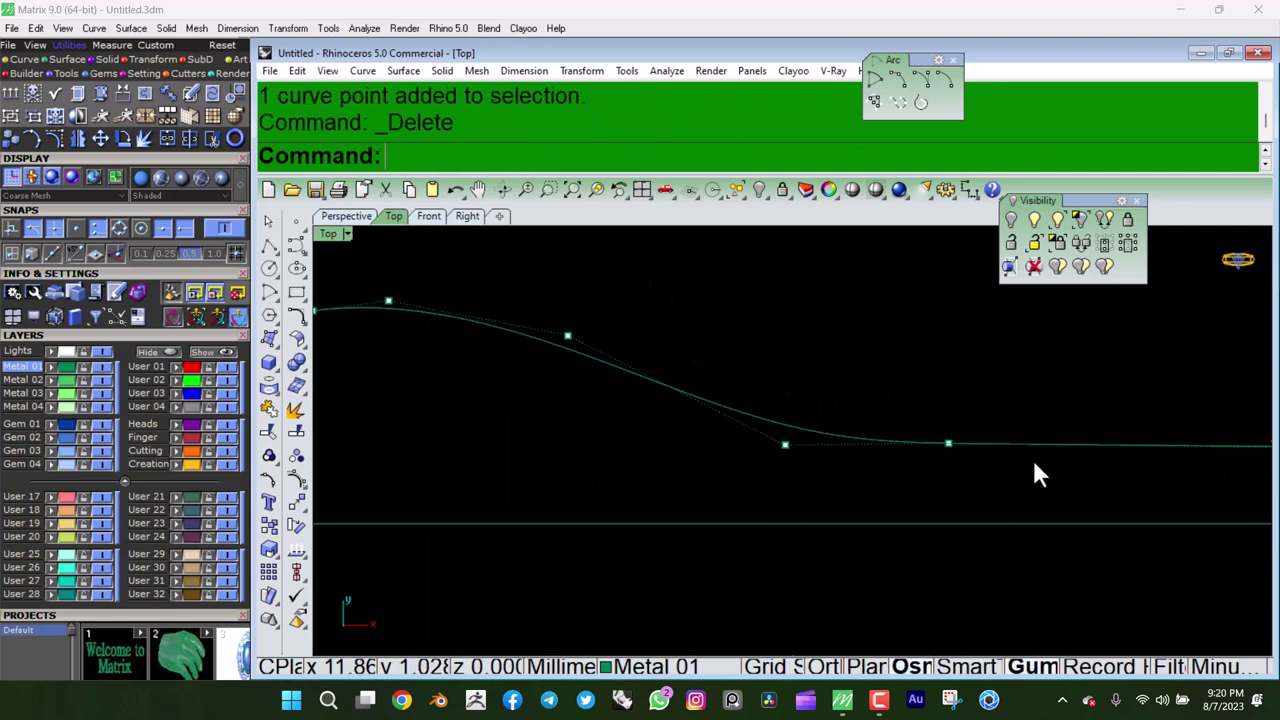
key(Escape)
scroll(892, 418, down, 3)
scroll(885, 412, down, 2)
scroll(875, 400, down, 1)
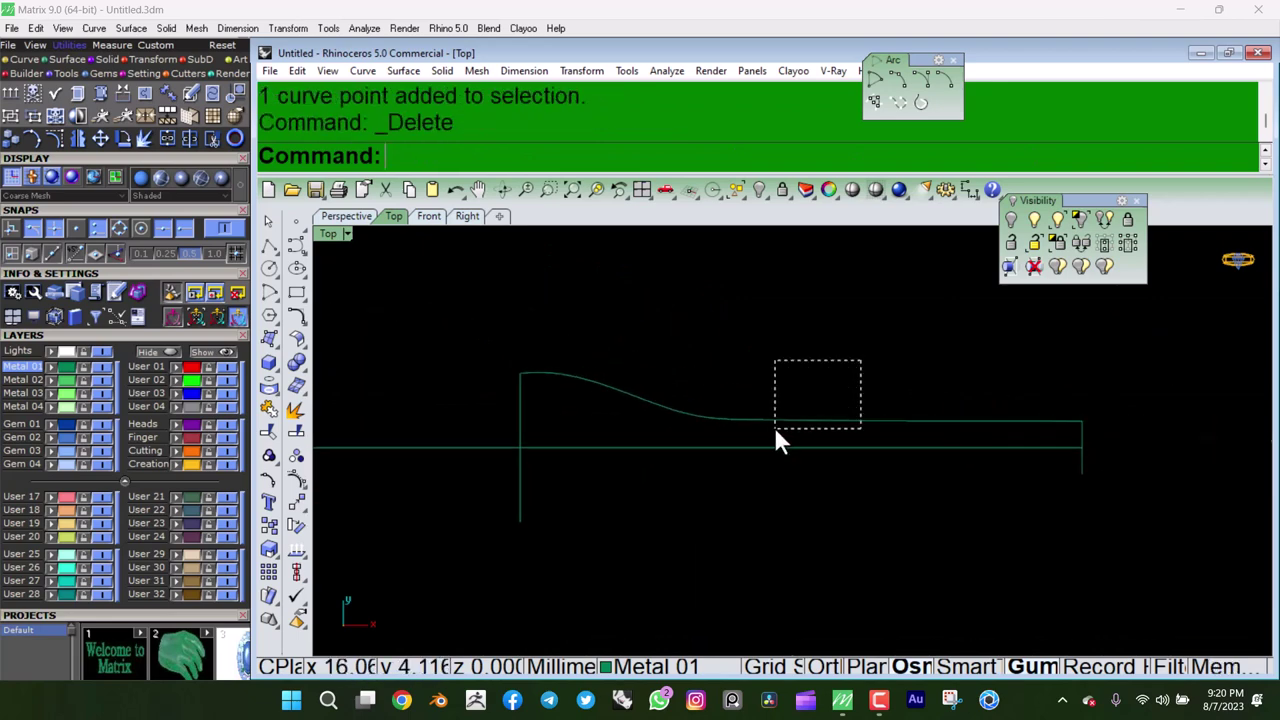
Select the whole profile curve and start Transform > Mirror.
drag(860, 360, 775, 429)
scroll(644, 409, up, 3)
click(572, 72)
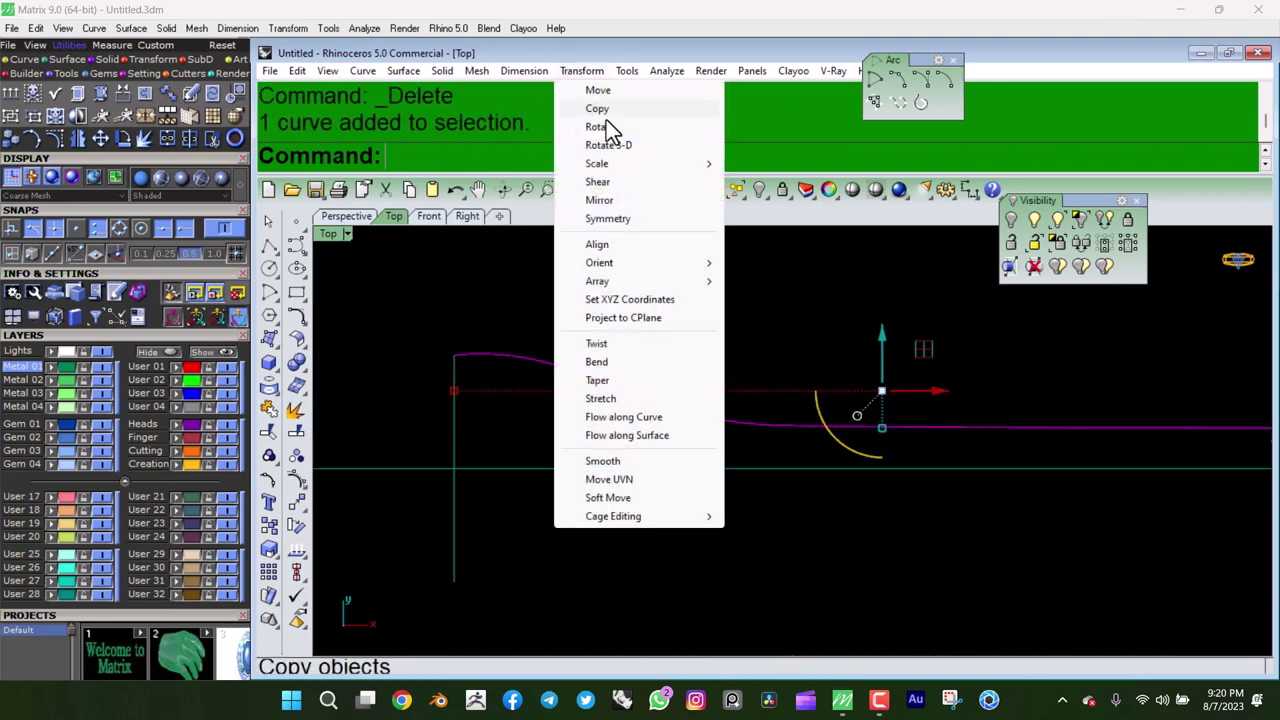
click(606, 200)
Mirror the profile across the vertical guide from origin 0 and join both halves.
text(0)
key(Return)
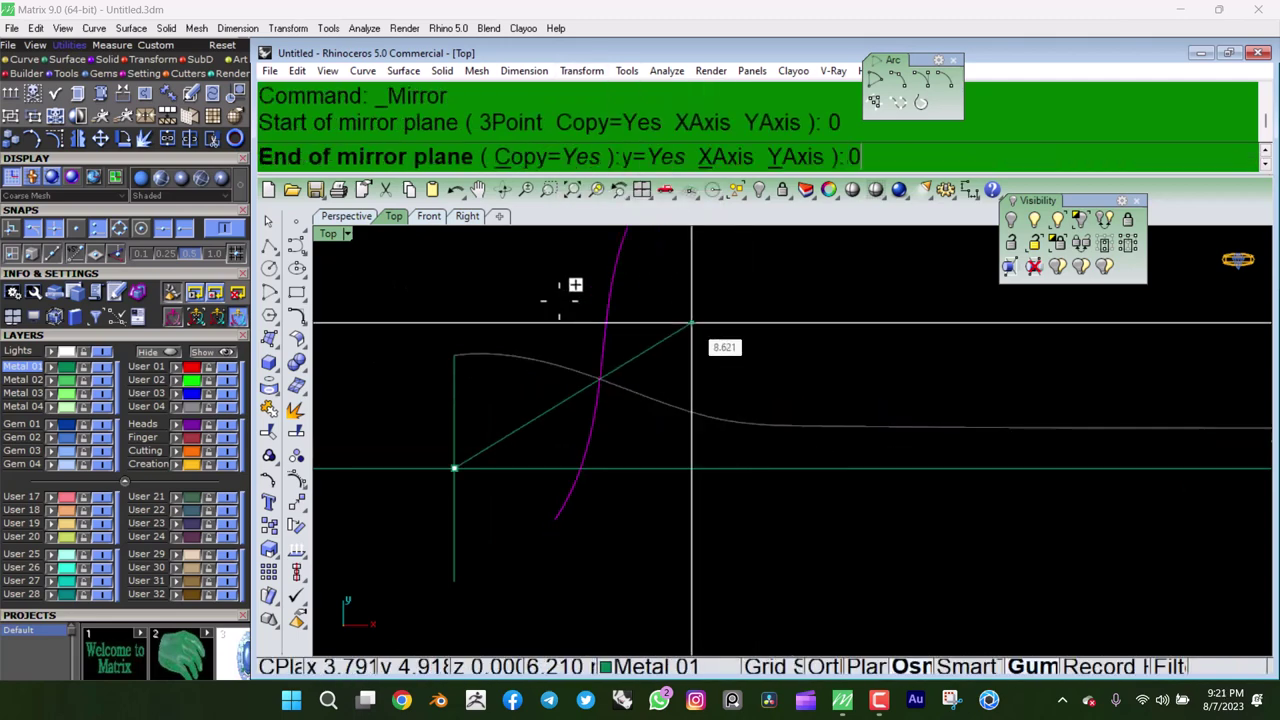
click(454, 255)
right_drag(716, 310, 843, 312)
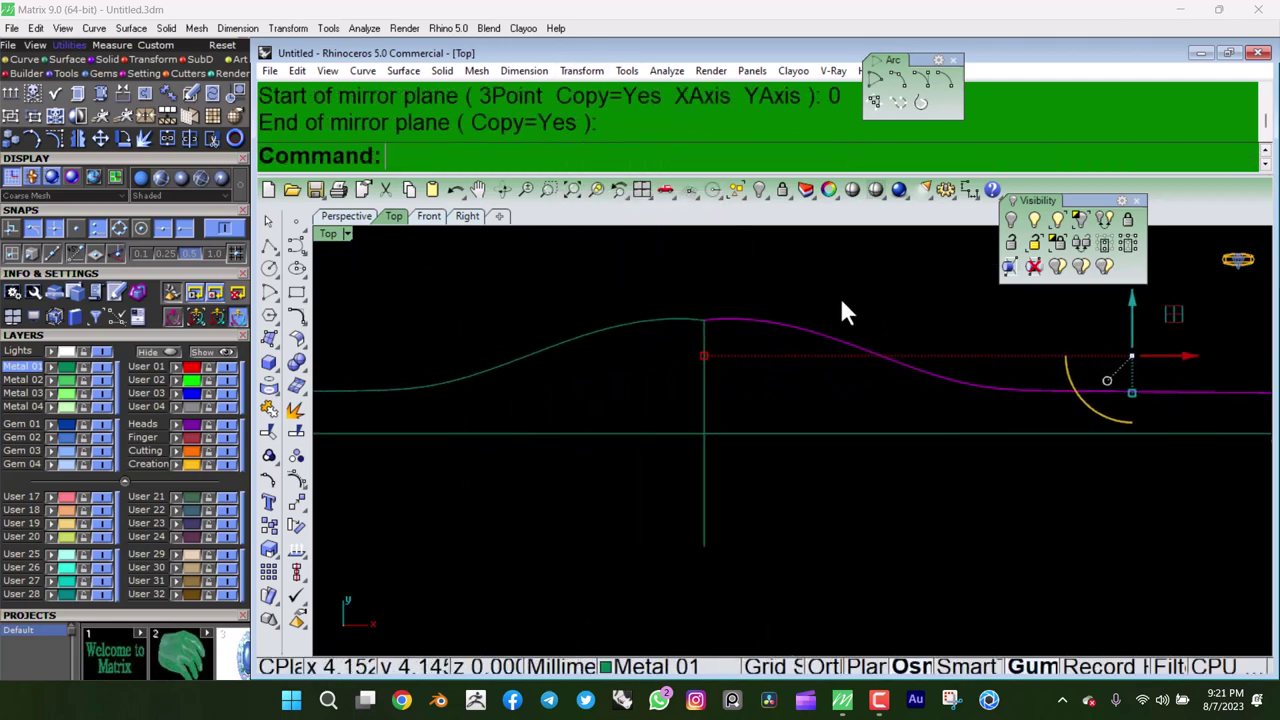
shift+click(626, 324)
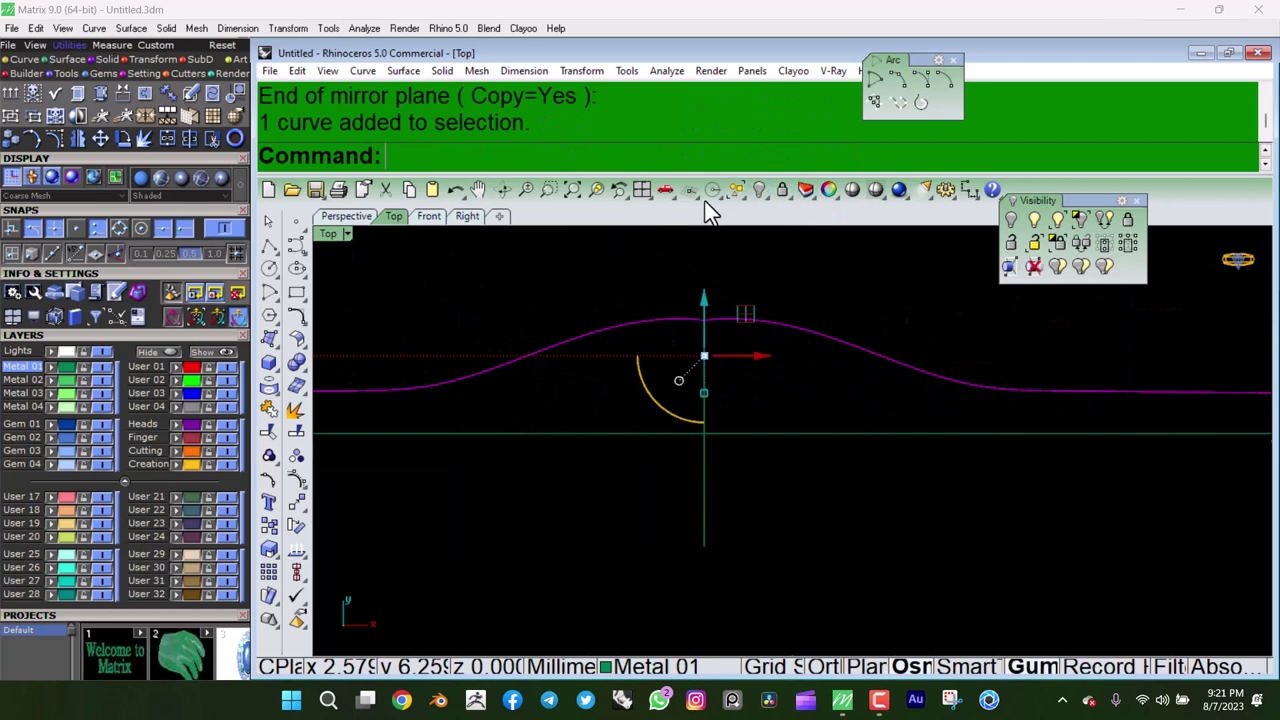
click(268, 410)
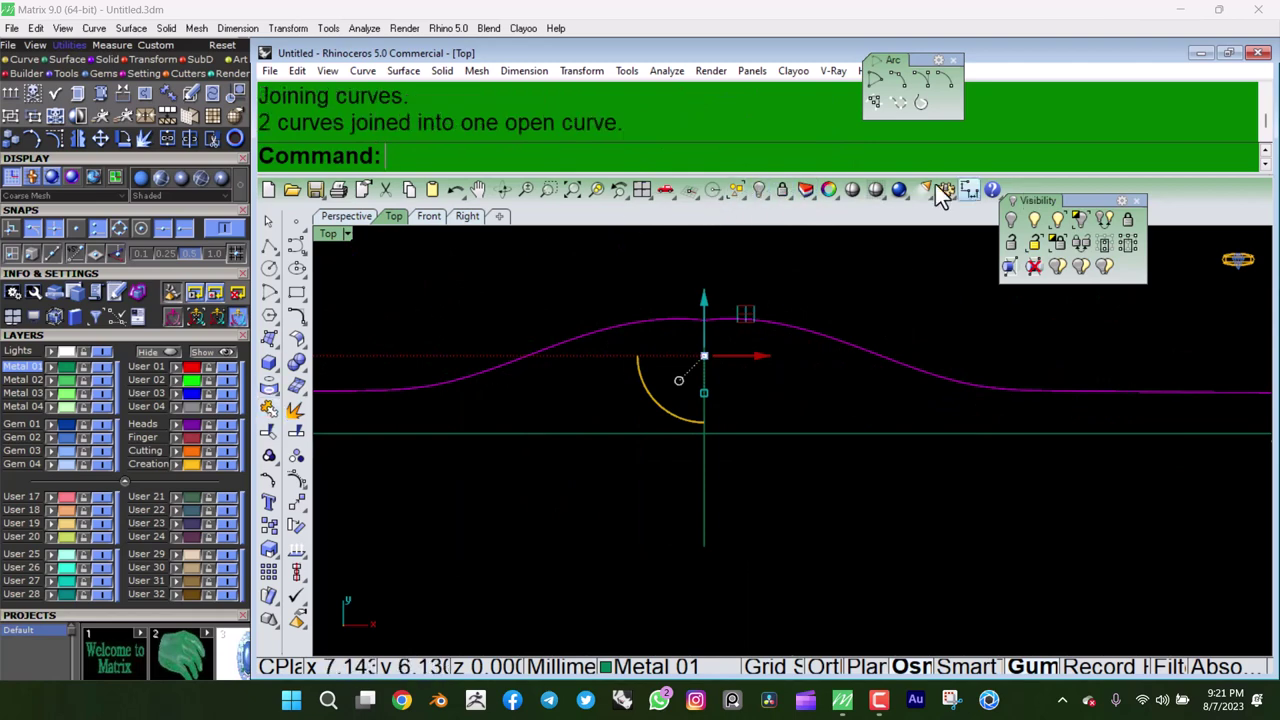
Delete the peak control point and lower its two neighbours to soften the bump.
click(296, 480)
scroll(655, 268, up, 3)
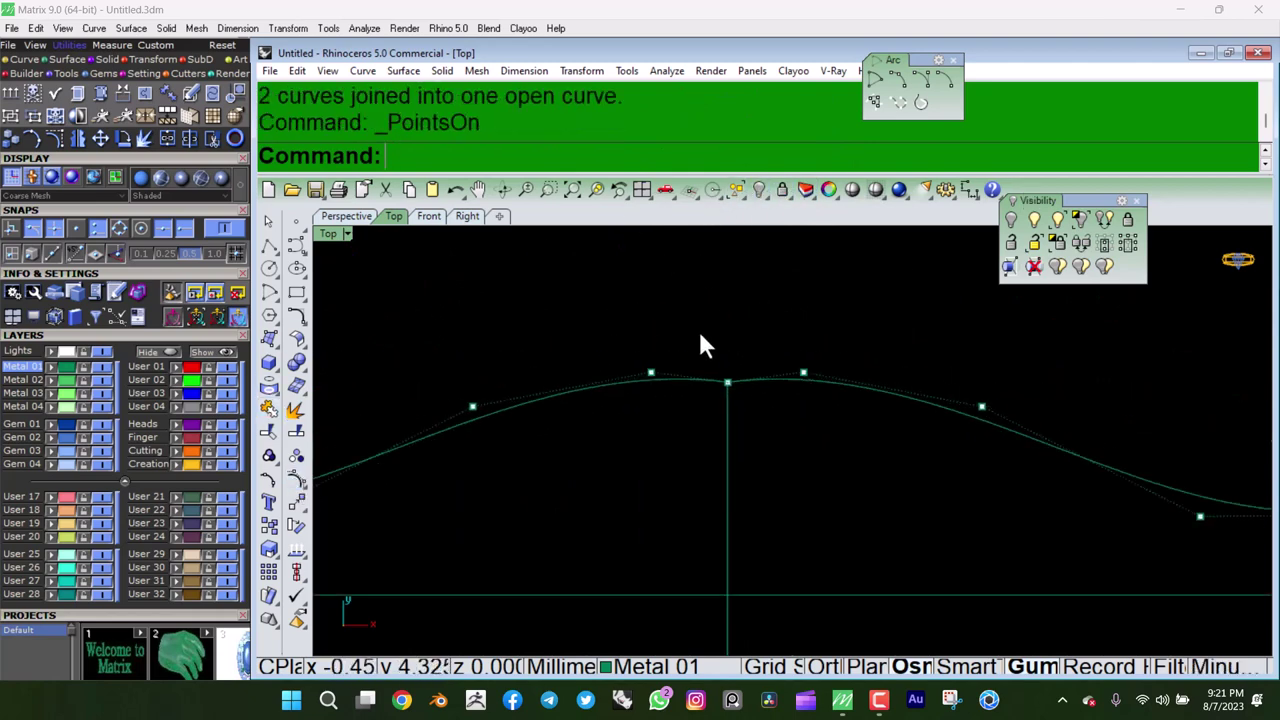
click(727, 372)
key(Delete)
drag(602, 322, 800, 392)
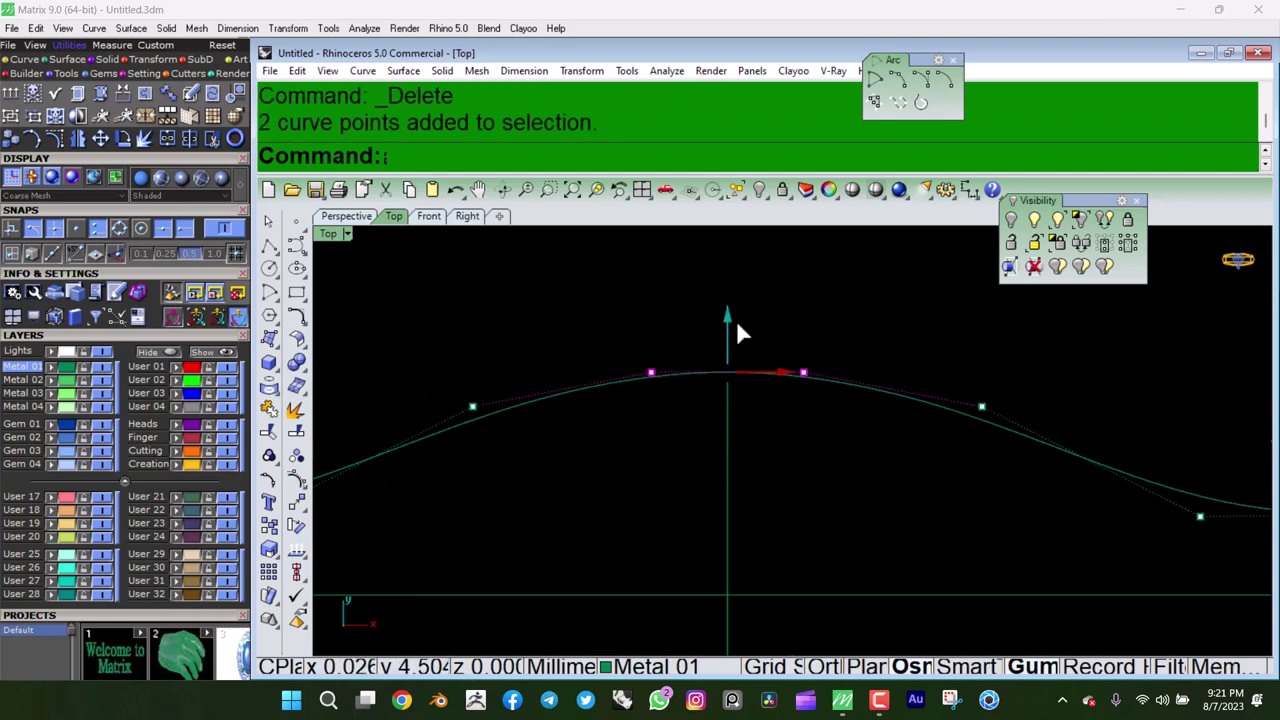
drag(738, 333, 749, 343)
click(746, 333)
scroll(787, 332, down, 3)
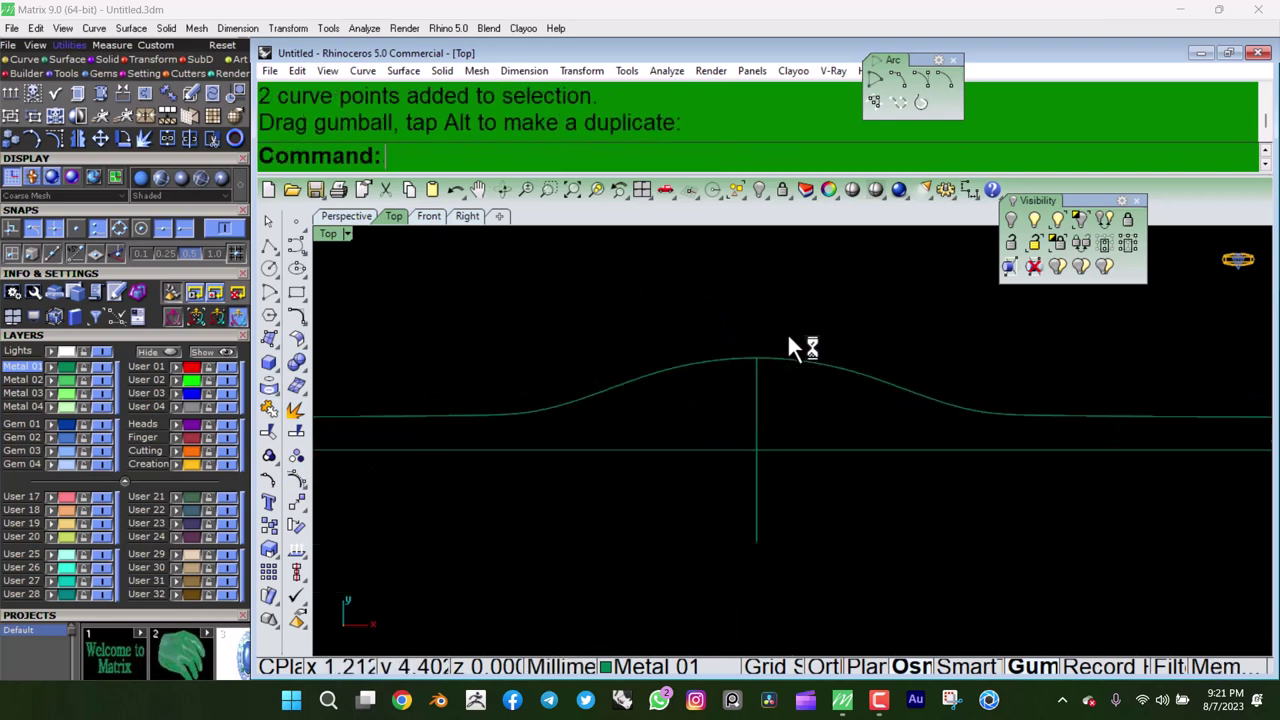
Mirror the bump curve below the centre line as the lower edge.
click(851, 356)
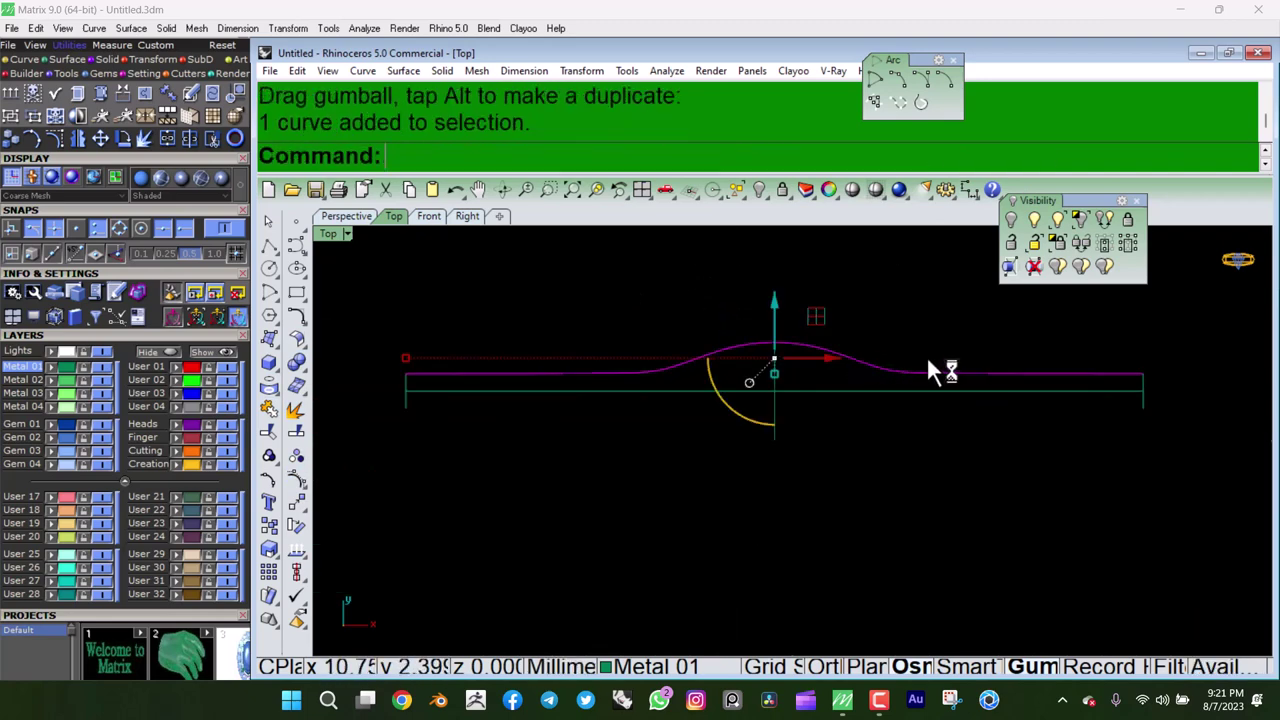
click(596, 77)
click(611, 209)
text(0)
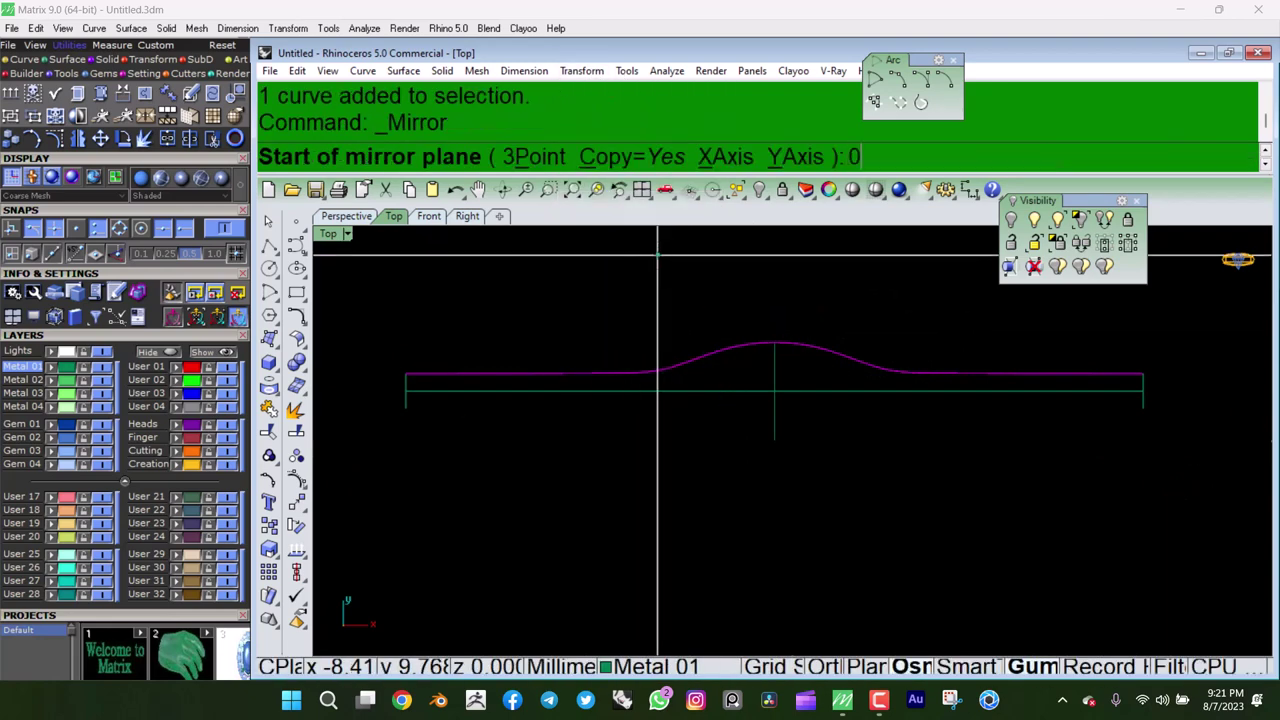
key(Return)
click(940, 375)
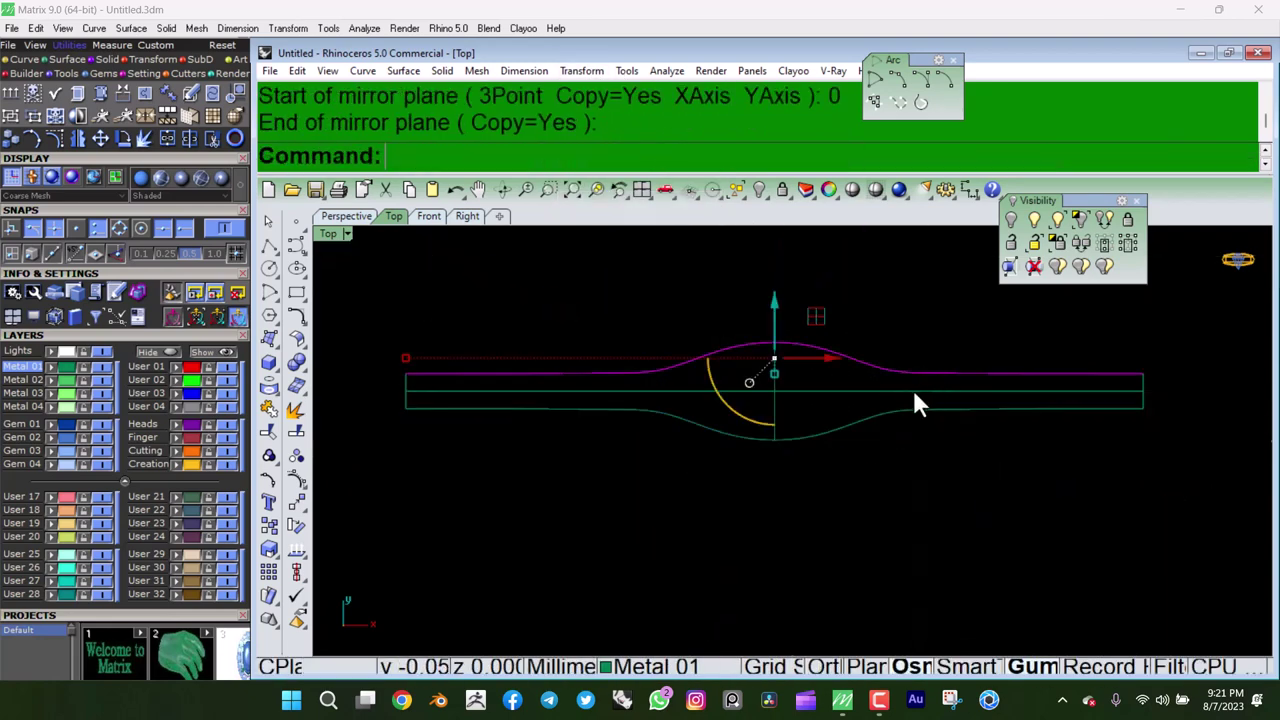
shift+click(838, 414)
Pull the four shoulder control points on both bulge curves toward the centre.
click(297, 478)
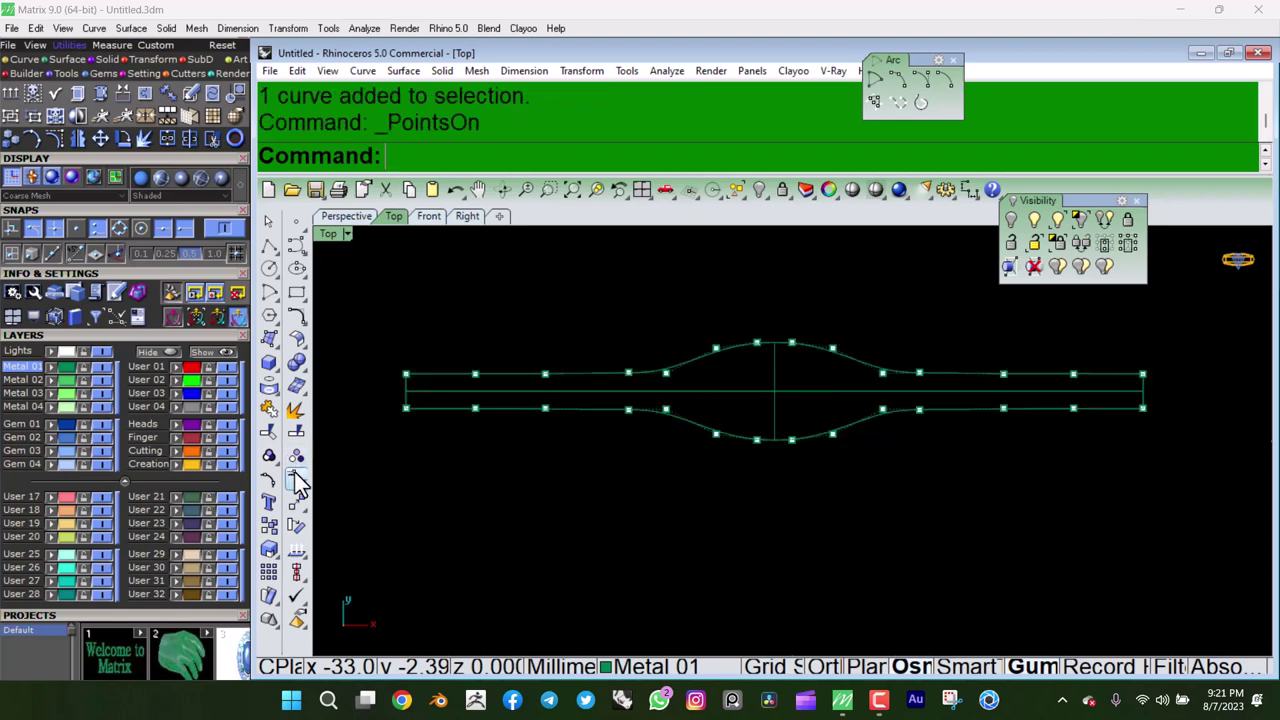
scroll(712, 320, up, 2)
scroll(690, 395, up, 3)
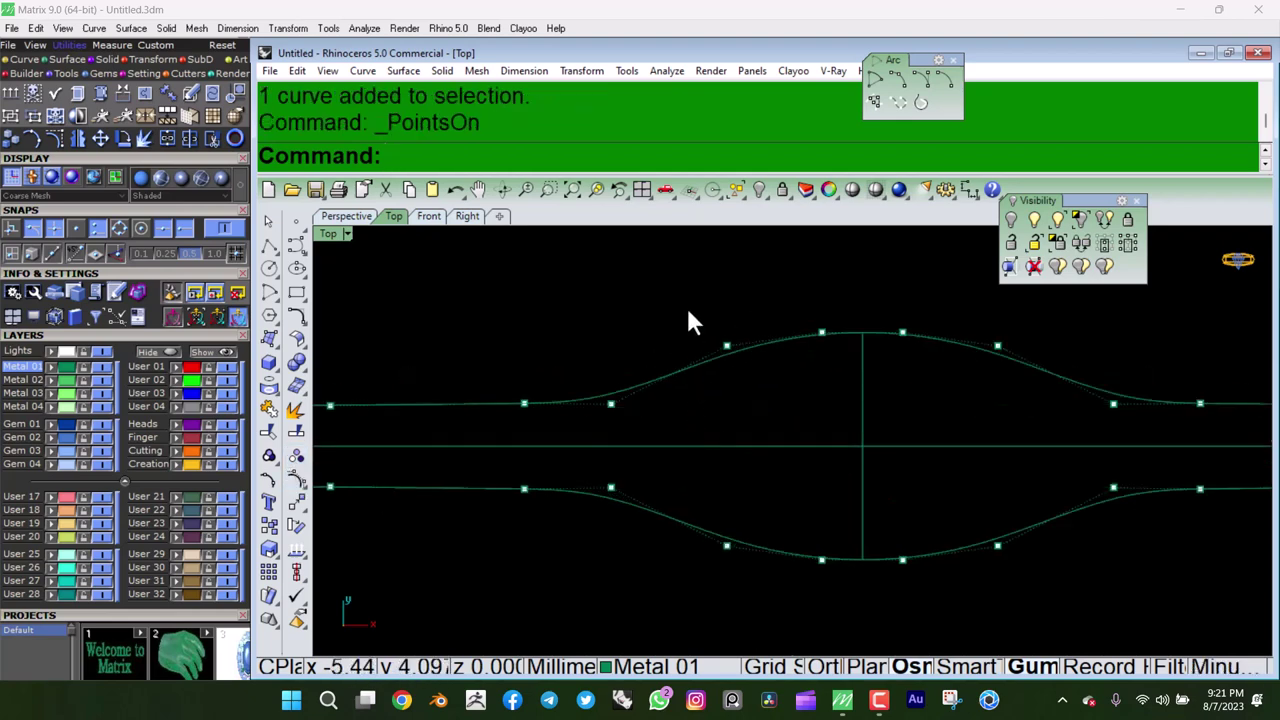
drag(690, 308, 788, 590)
shift+click(997, 345)
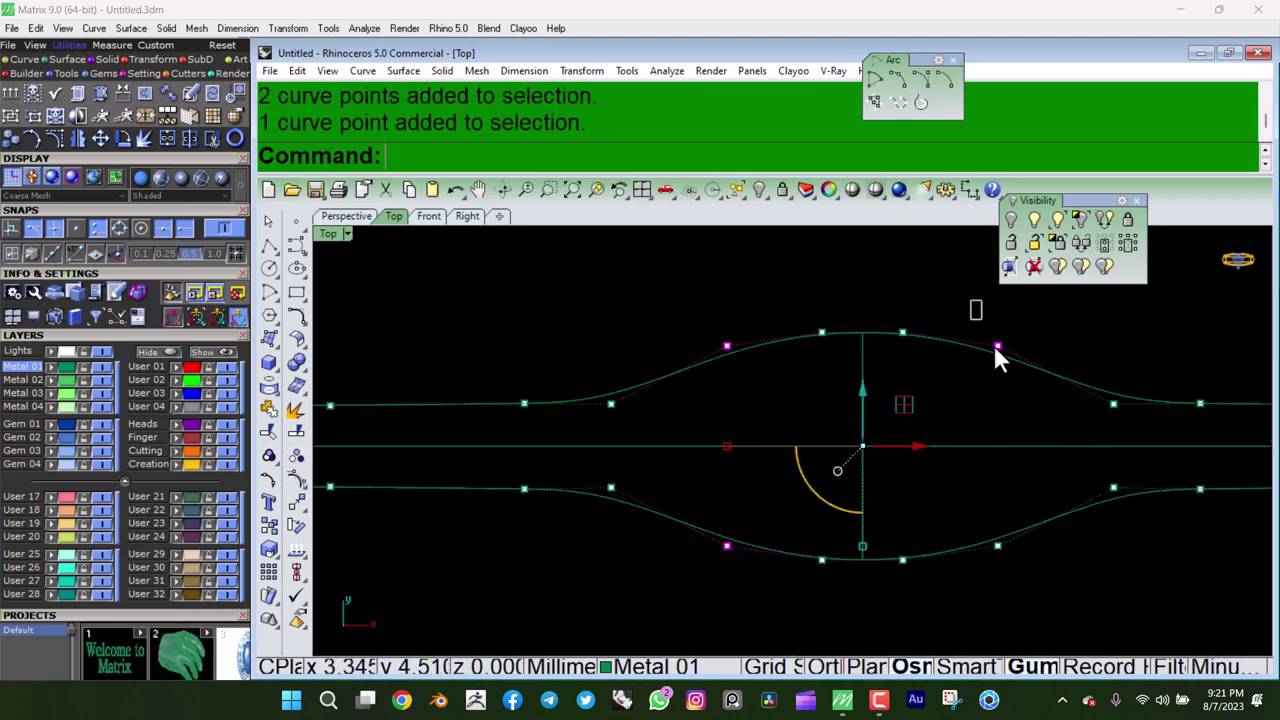
shift+click(997, 545)
drag(724, 447, 763, 446)
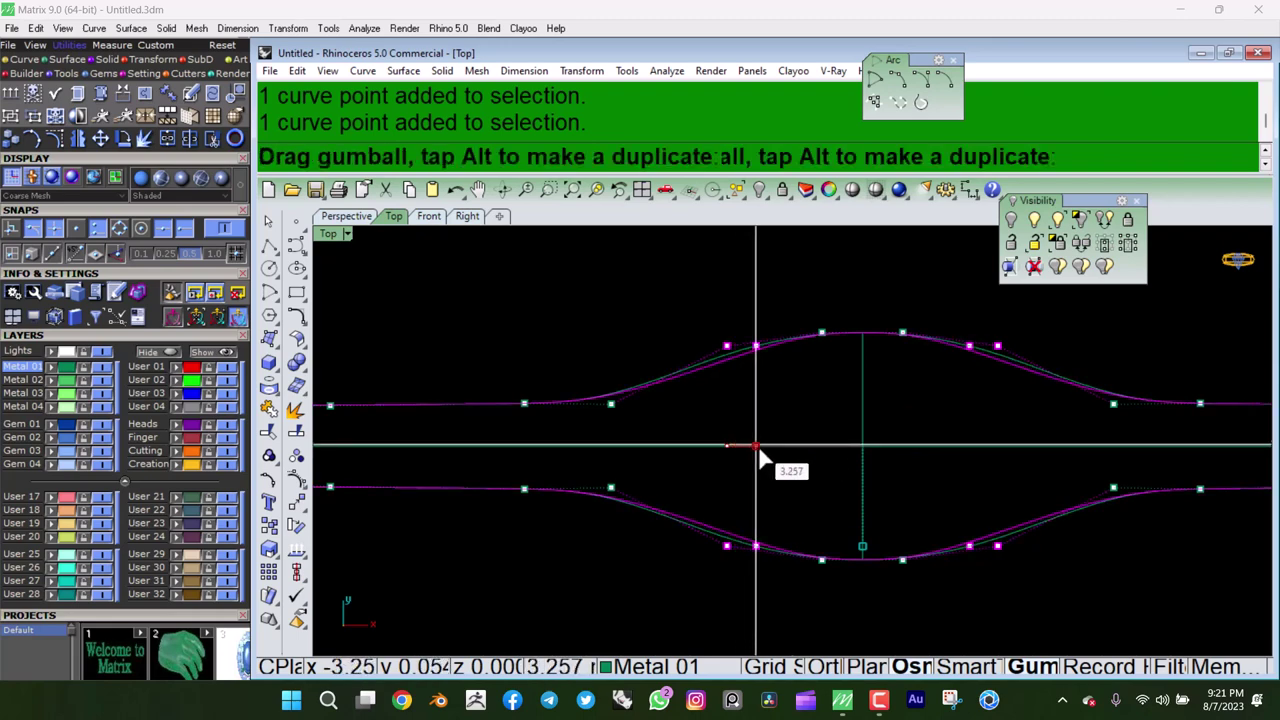
Move the bump-start points on both sides to reshape the transition, then exit point editing.
drag(574, 346, 624, 528)
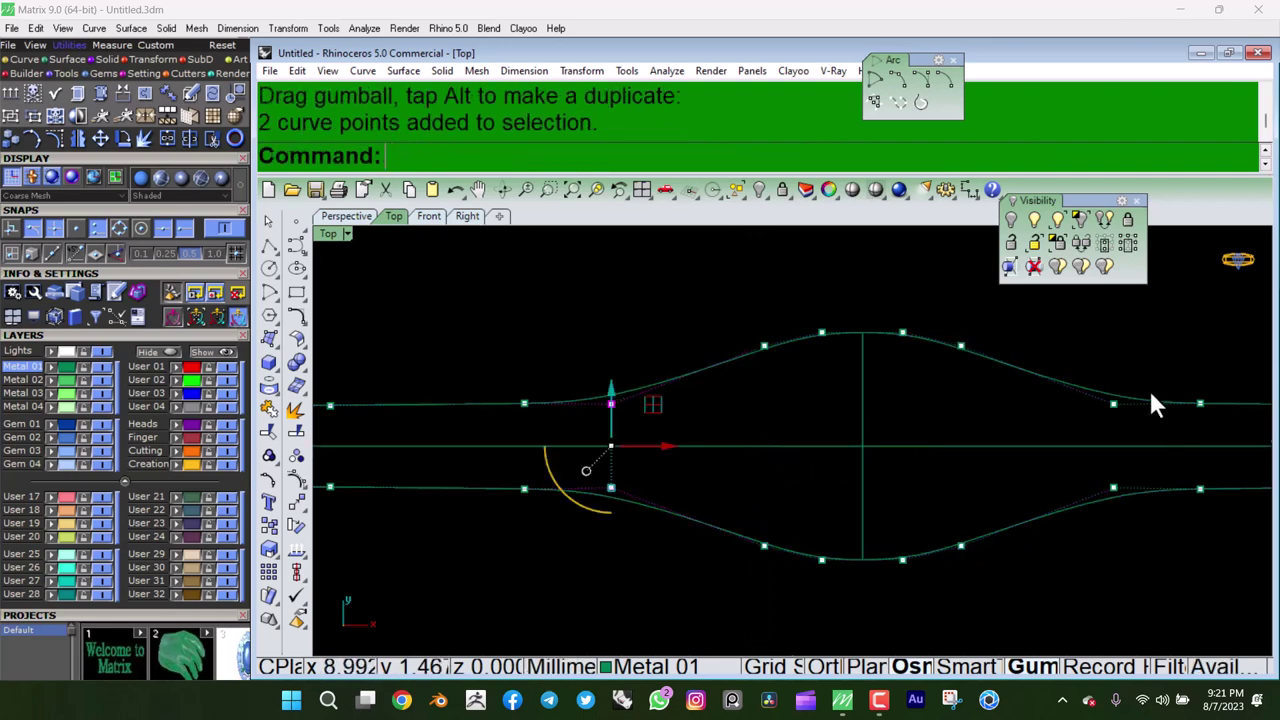
shift+drag(1151, 387, 966, 490)
drag(864, 487, 866, 491)
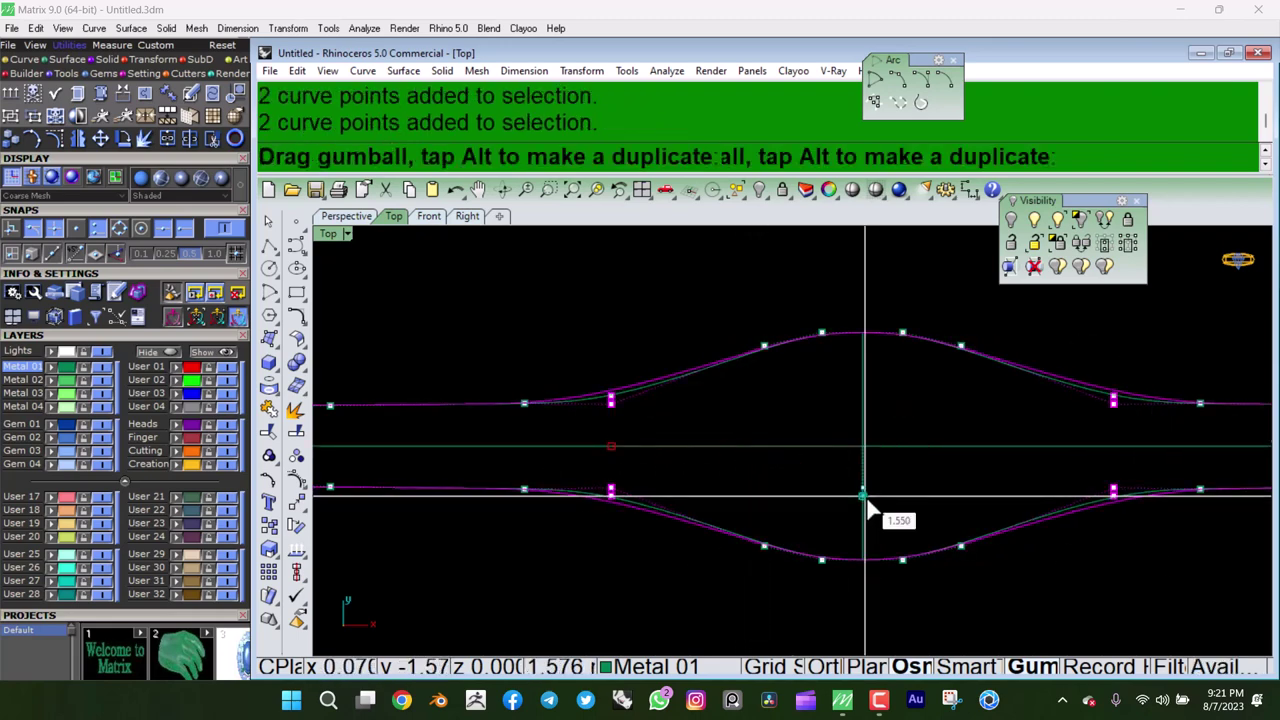
key(Escape)
scroll(840, 420, down, 5)
scroll(862, 400, down, 6)
scroll(862, 400, up, 5)
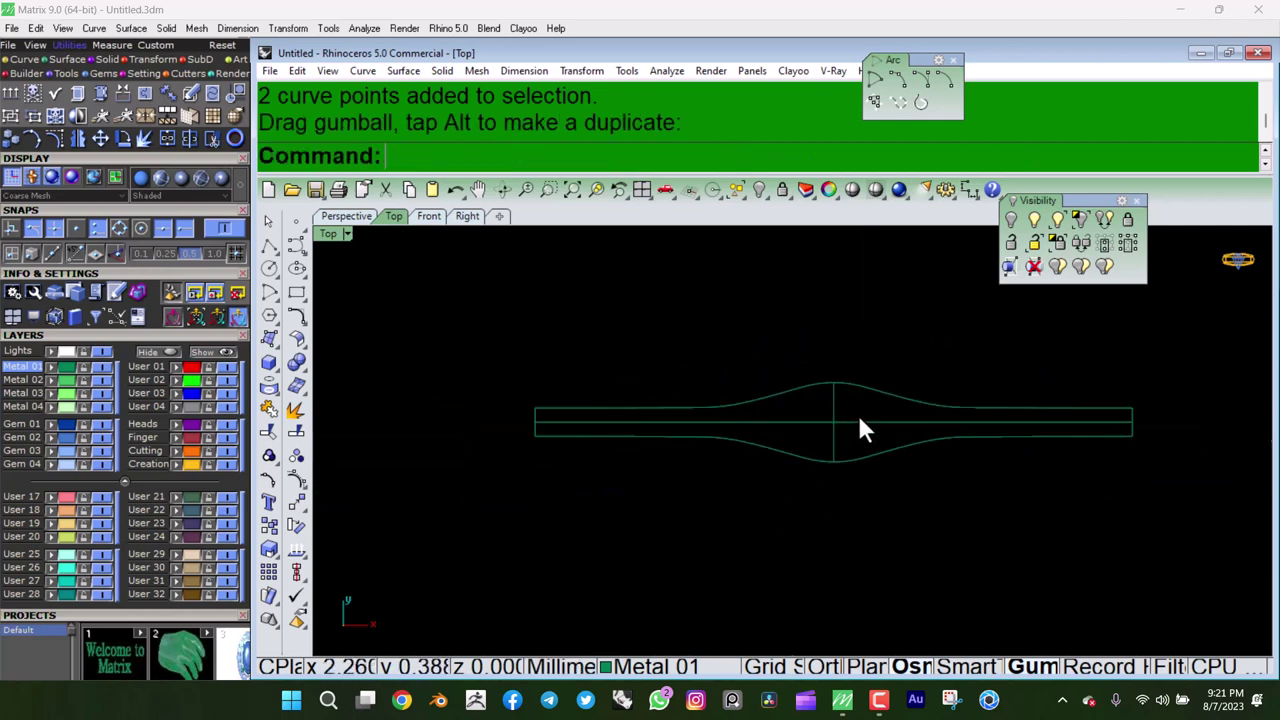
scroll(872, 412, up, 2)
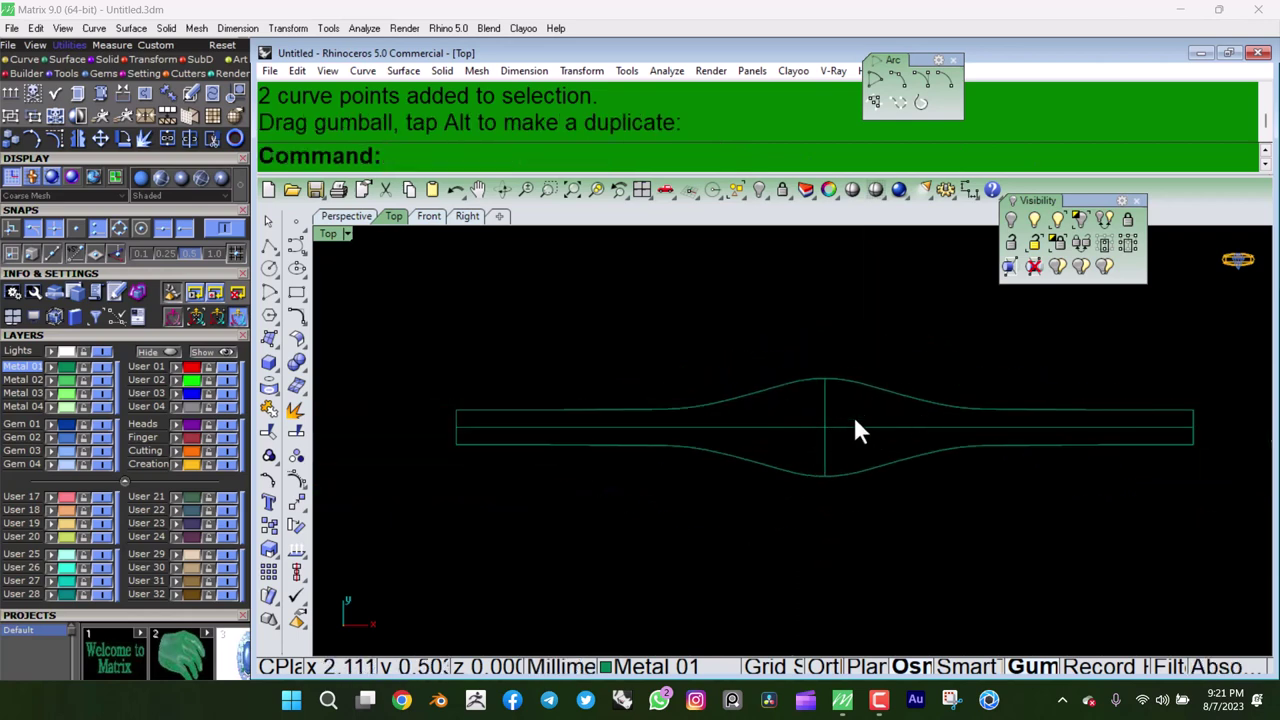
Delete the vertical centre guide and select the upper and lower bulge curves.
click(824, 410)
key(Delete)
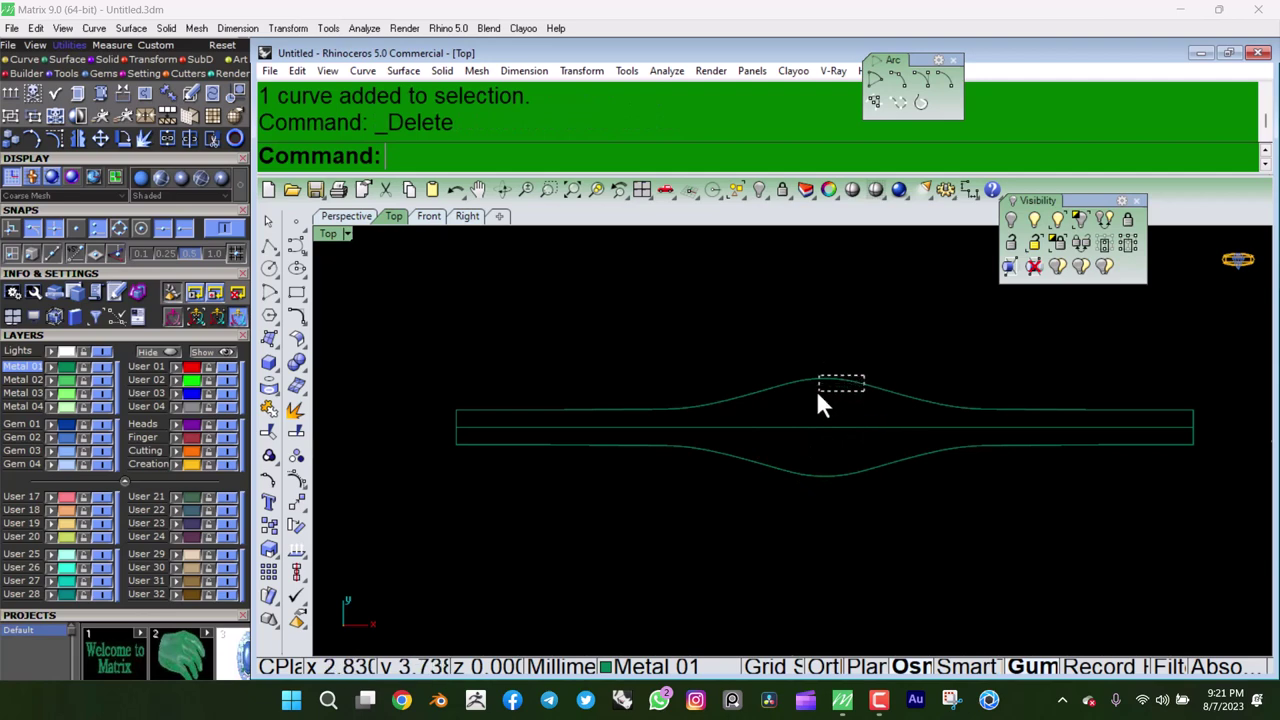
drag(864, 377, 818, 395)
drag(857, 452, 834, 500)
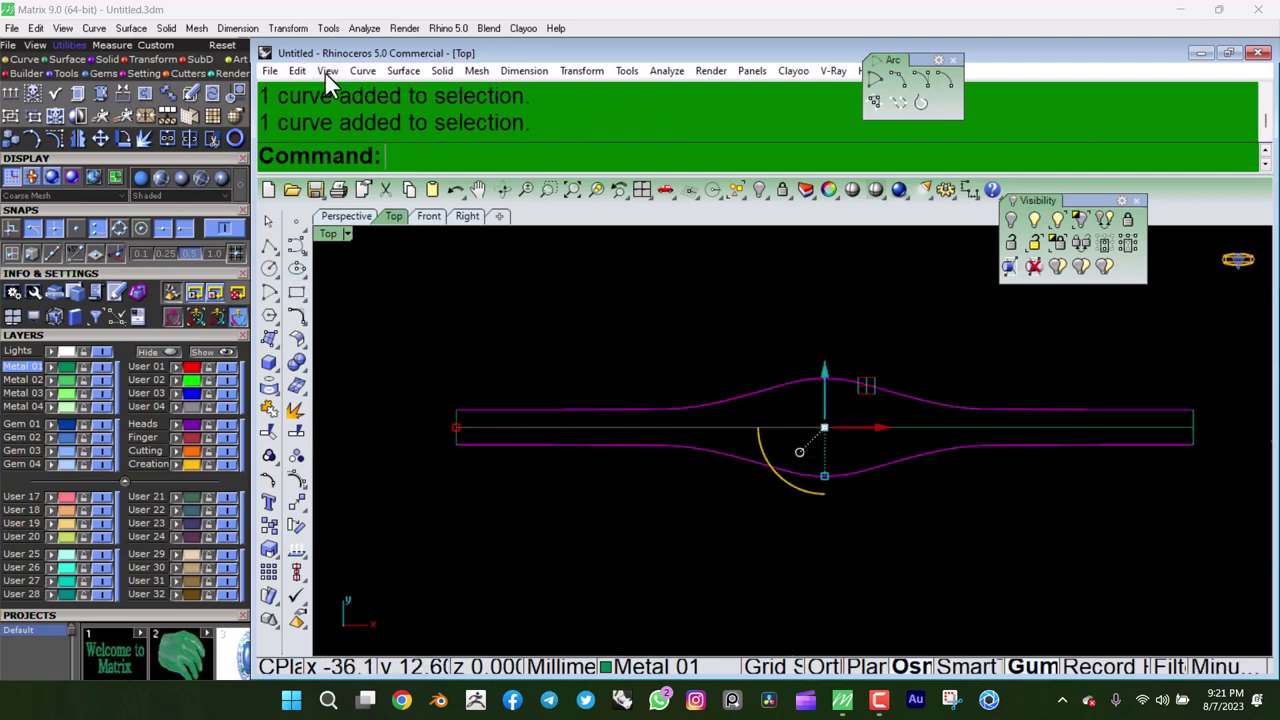
Rebuild both bulge curves with 12 points, degree 3.
click(297, 71)
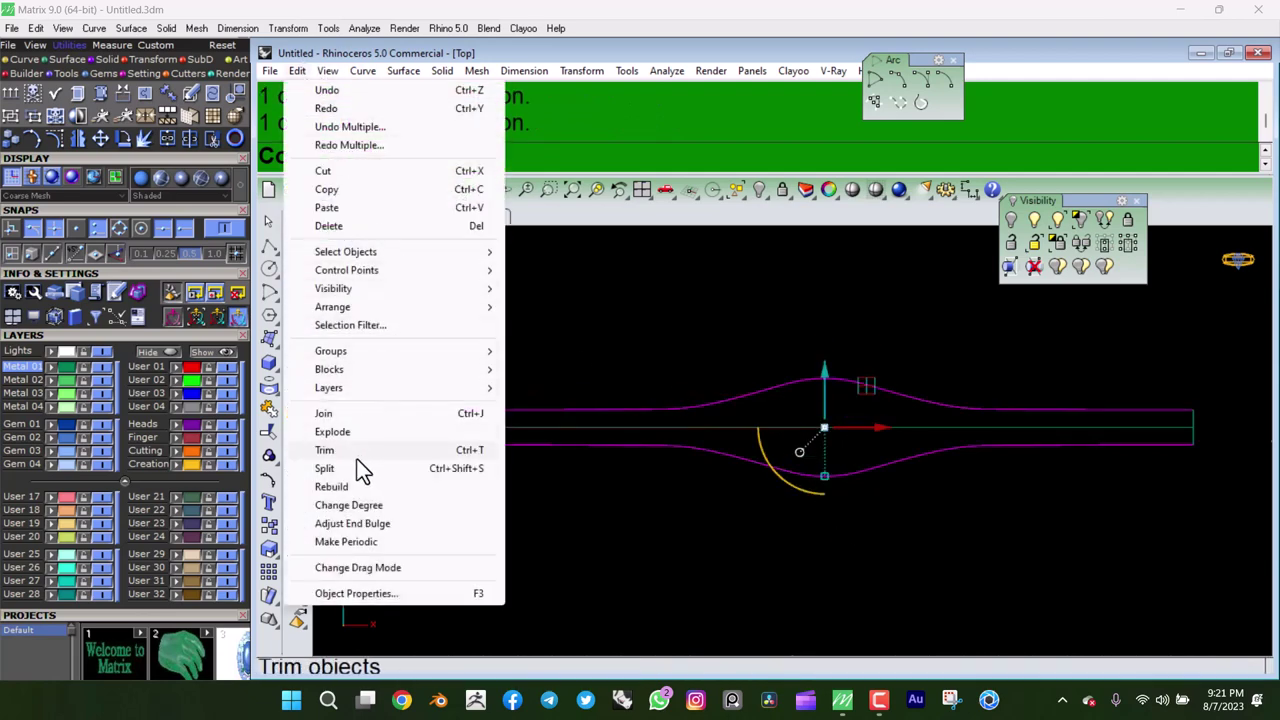
click(372, 486)
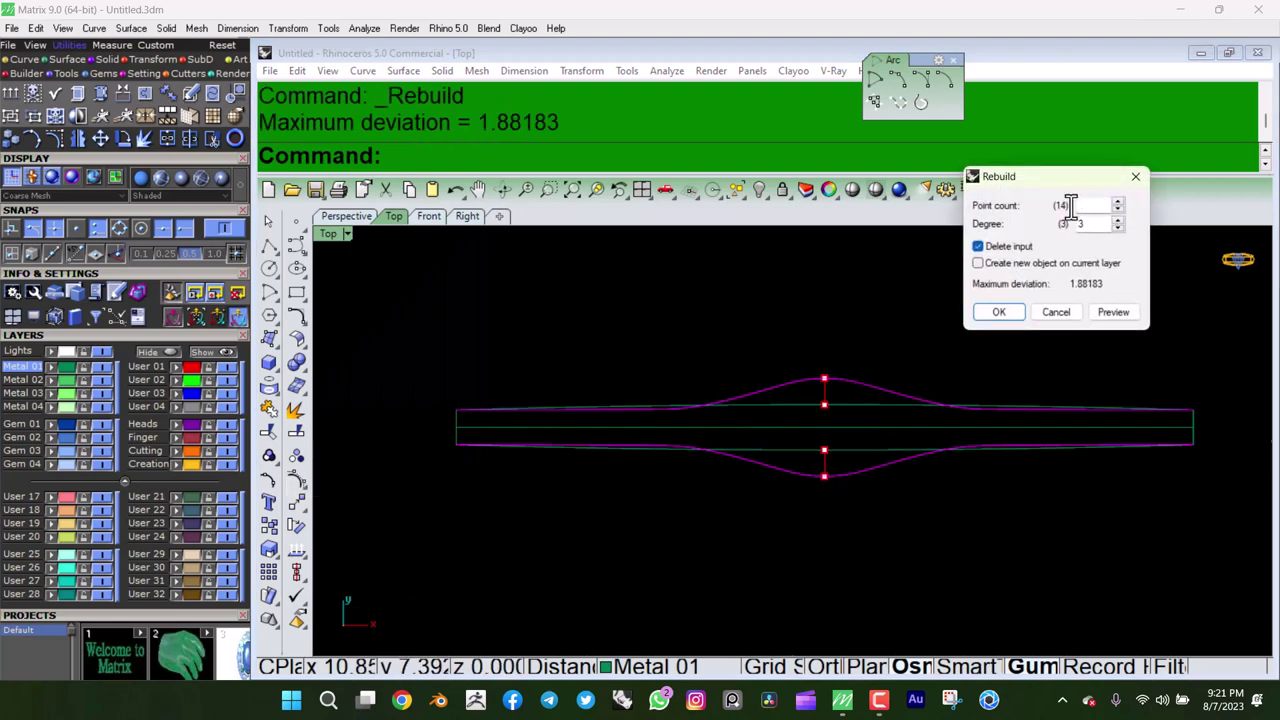
text(12)
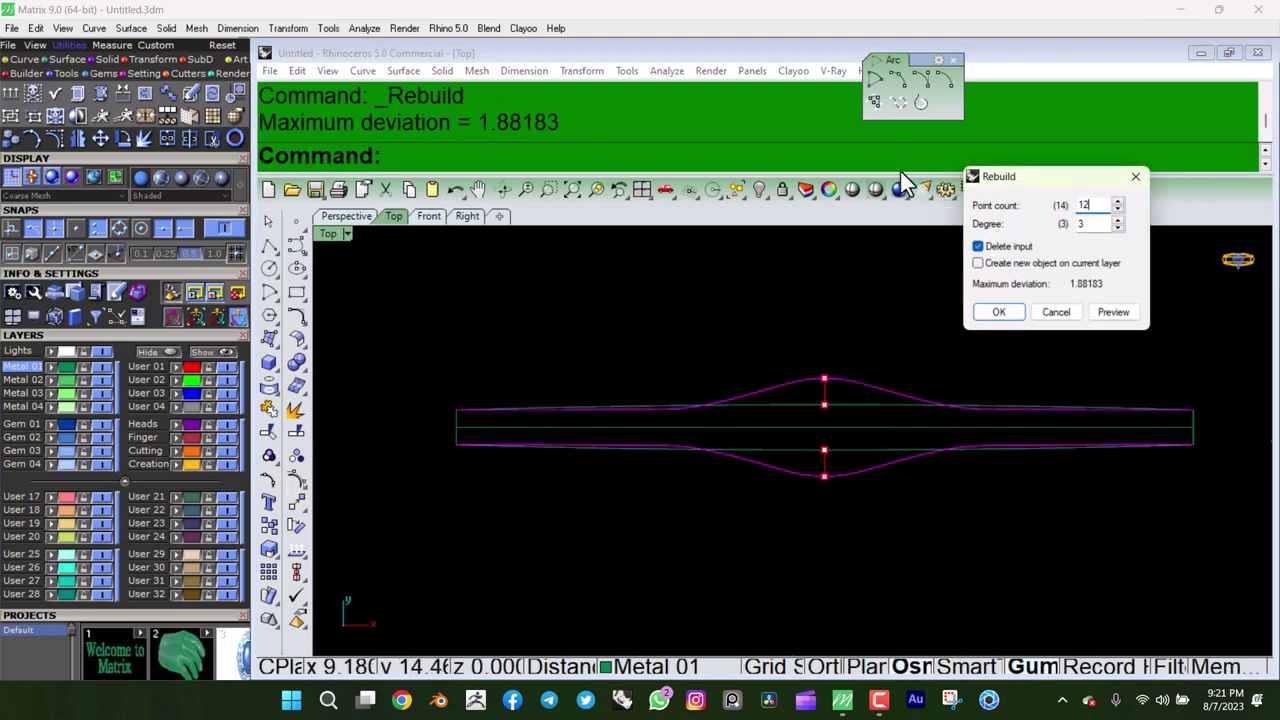
click(997, 314)
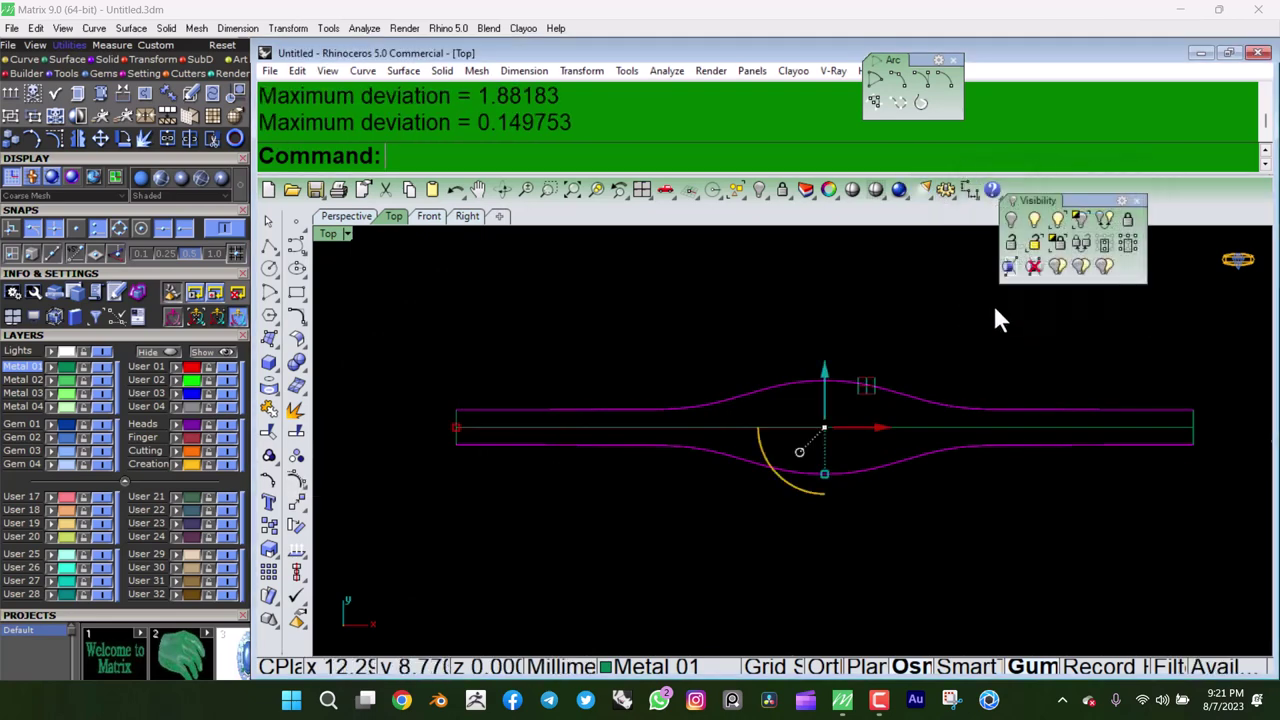
Pull the four crest control points outward to widen the central bulge.
text(k)
key(Return)
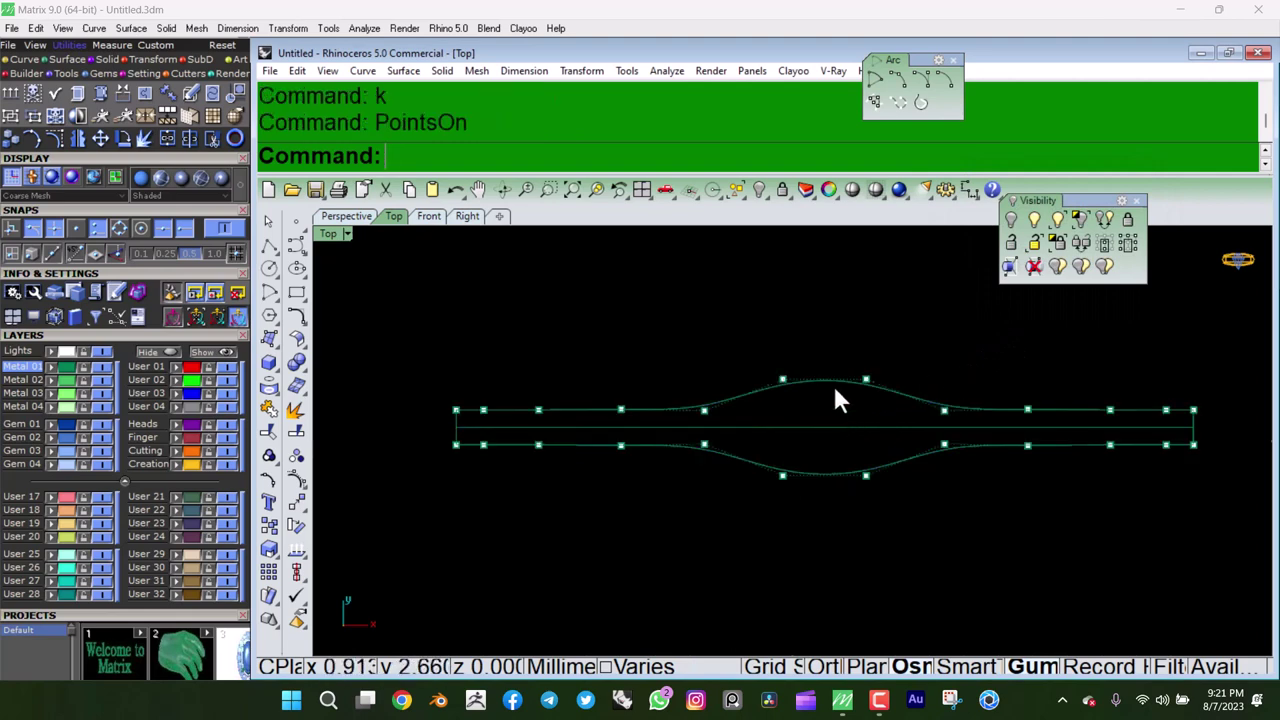
drag(757, 329, 890, 540)
drag(762, 439, 857, 543)
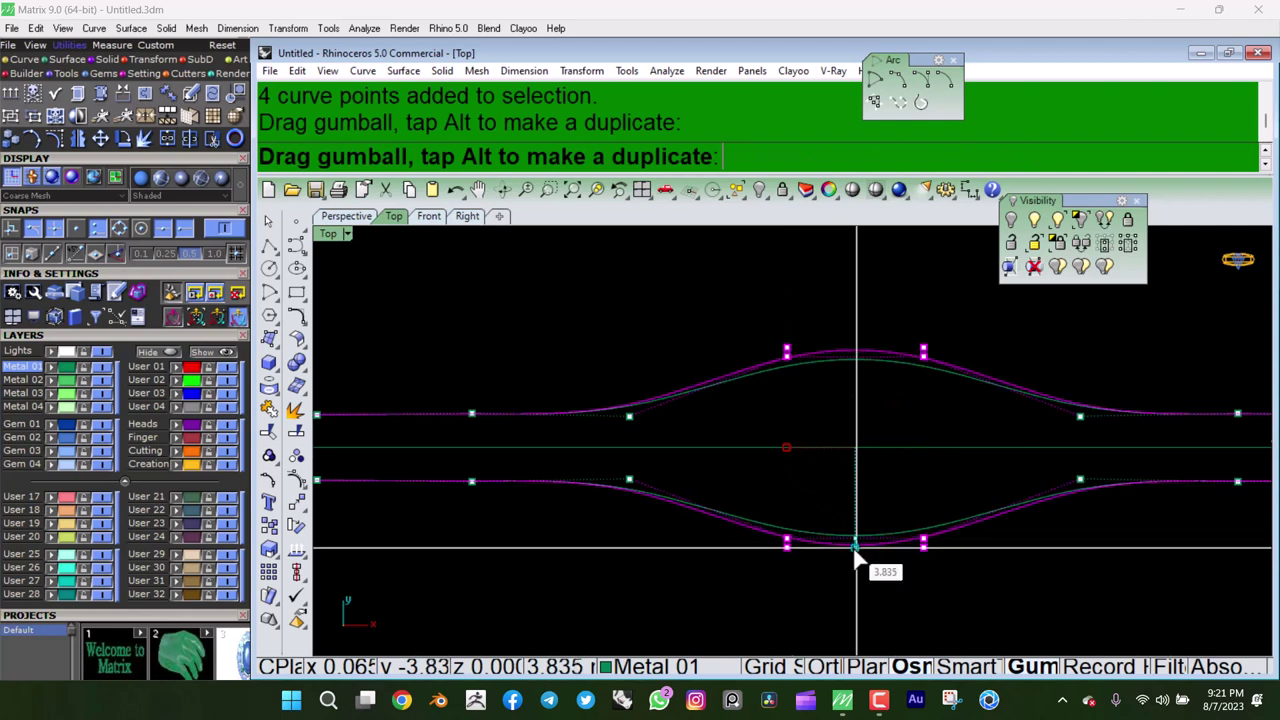
key(Escape)
scroll(829, 438, down, 5)
scroll(850, 433, up, 3)
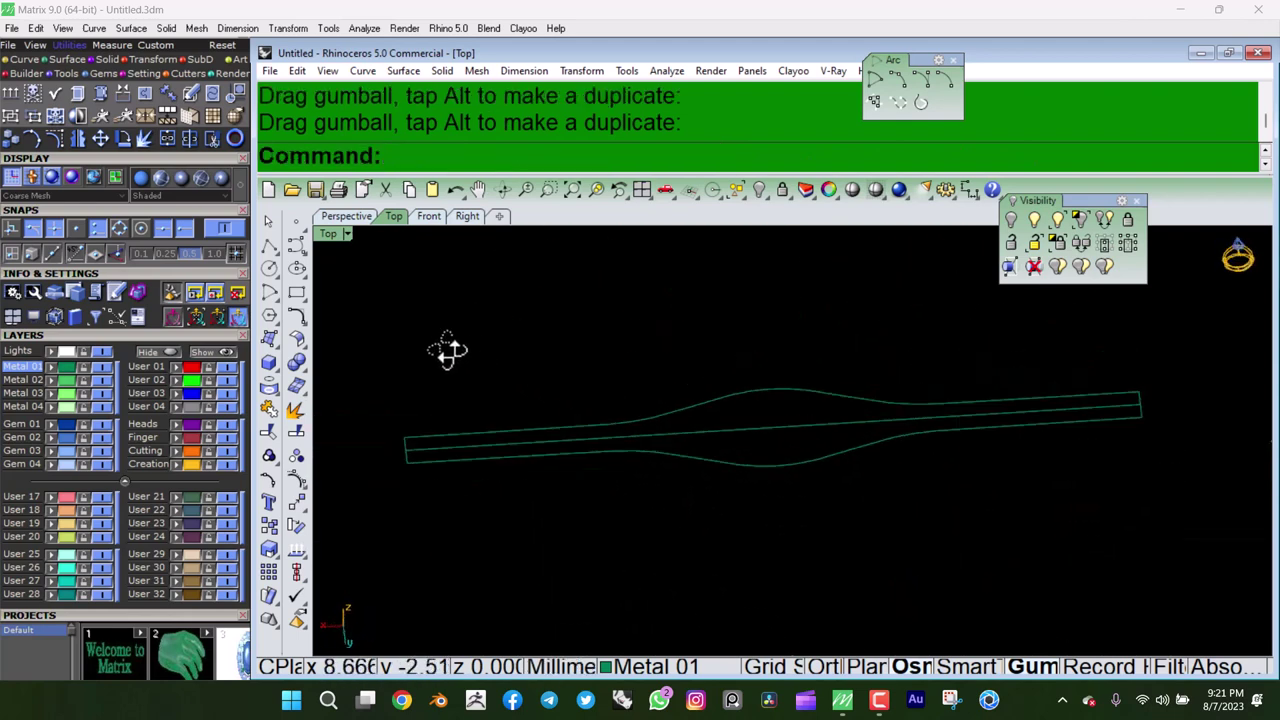
Return to a flat top view and select the band's right end edge.
key(ctrl+F1)
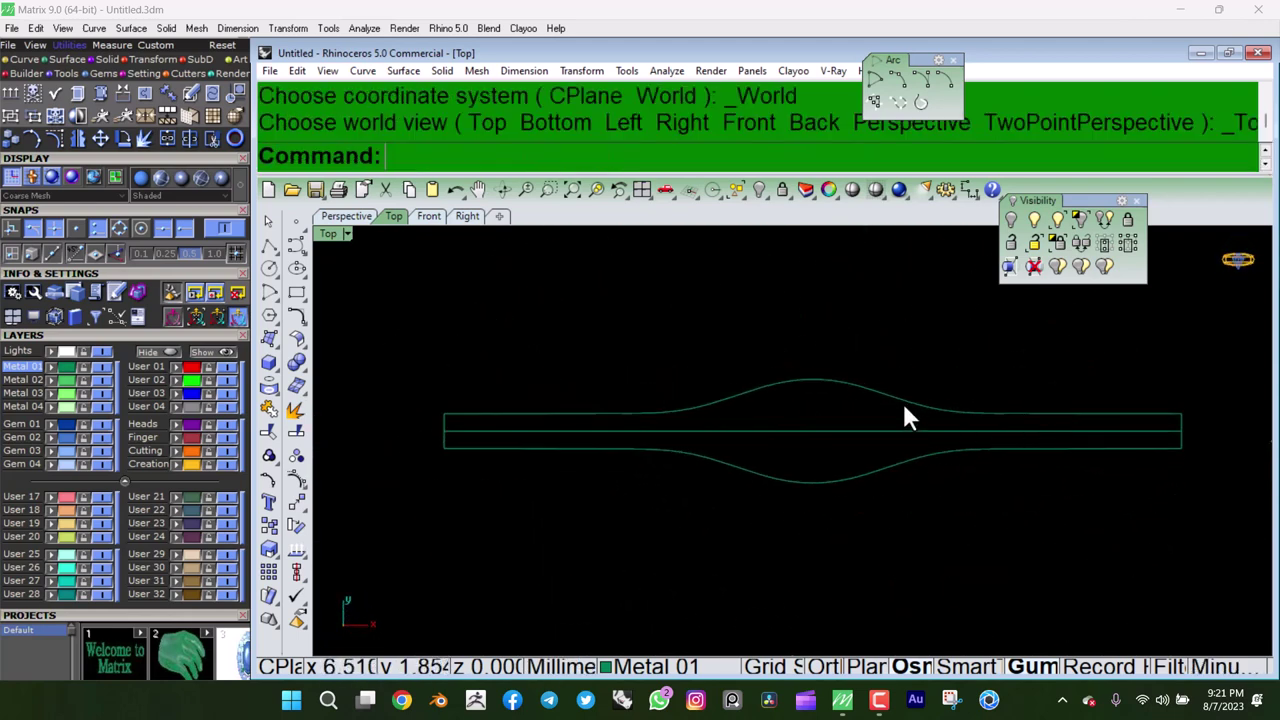
click(876, 398)
click(1199, 432)
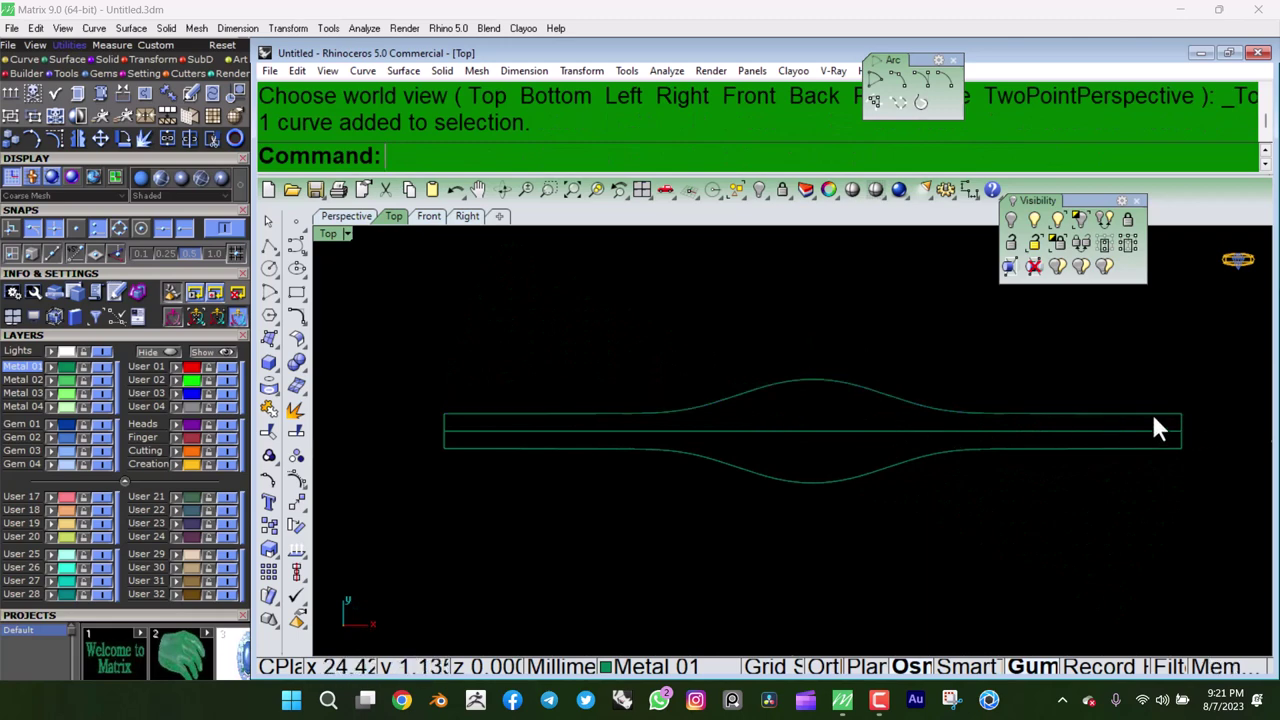
click(1181, 432)
scroll(1203, 488, up, 3)
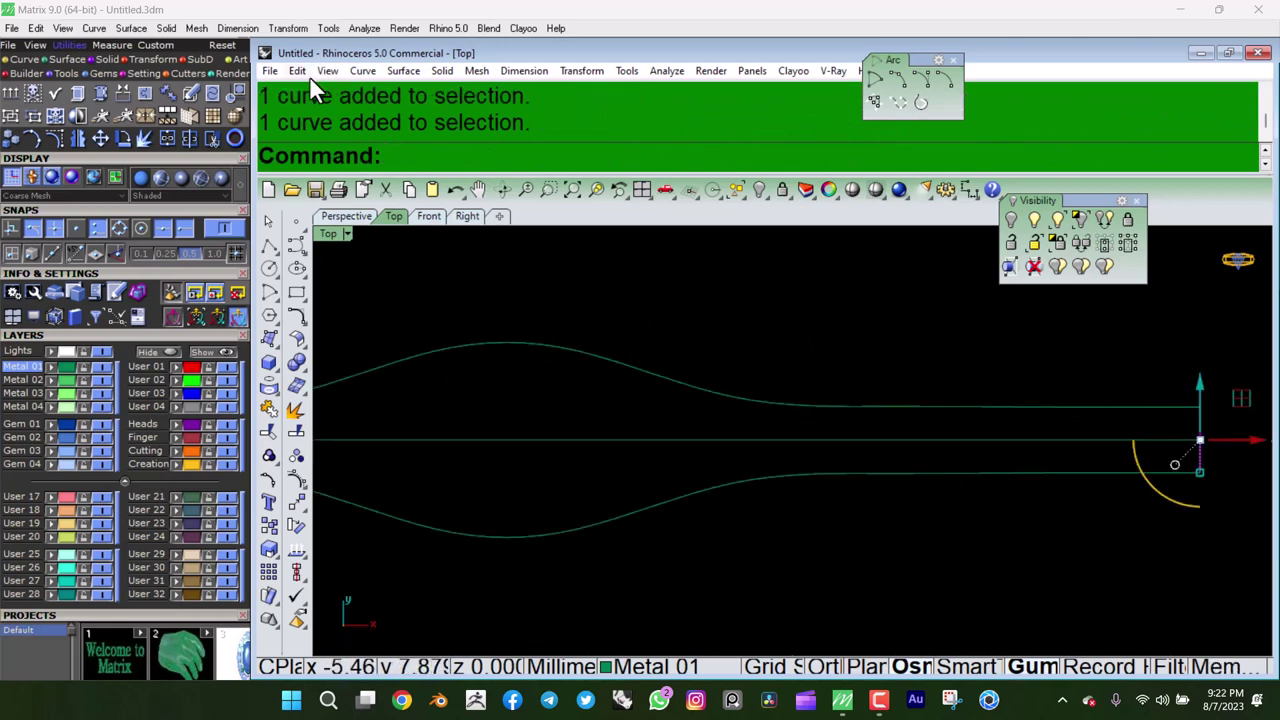
Rebuild the band's right end edge to degree 3.
click(298, 71)
click(340, 487)
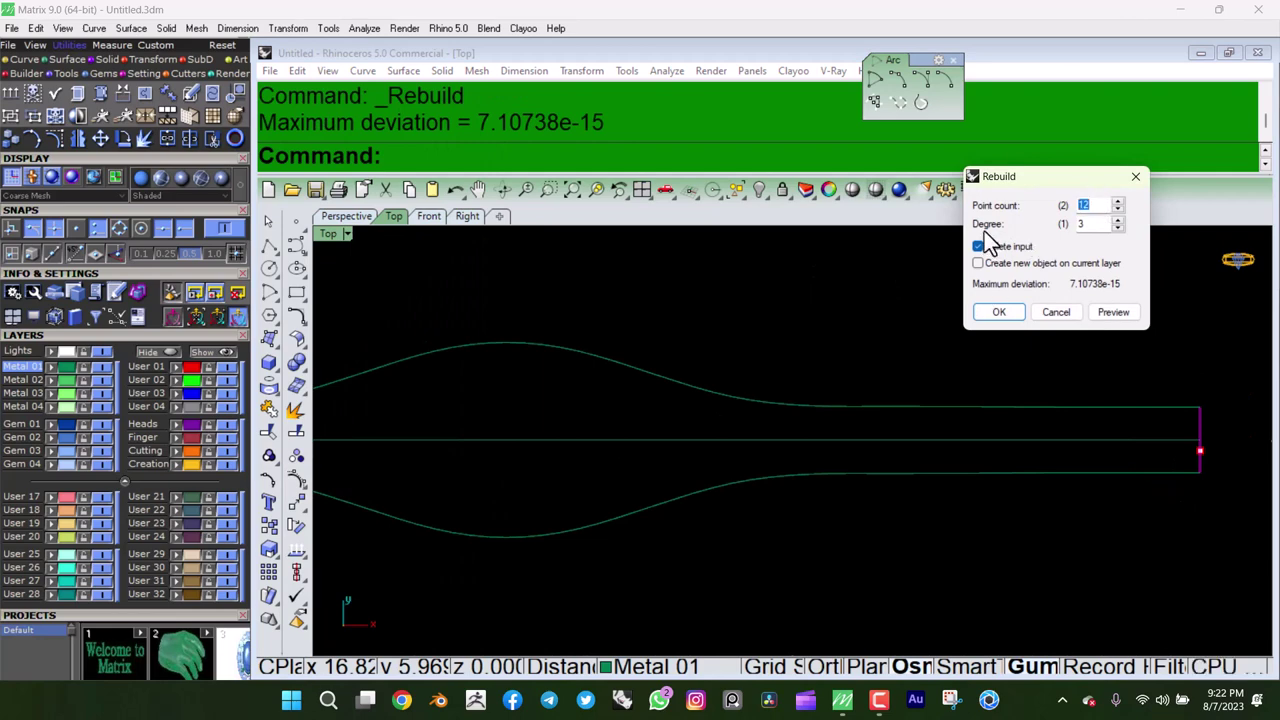
click(998, 312)
Raise the edge's two middle points about 0.774 into an arch above the rails.
mouse_move(1084, 520)
ctrl+shift+right_down()
mouse_move(1068, 471)
mouse_move(604, 393)
ctrl+shift+right_up()
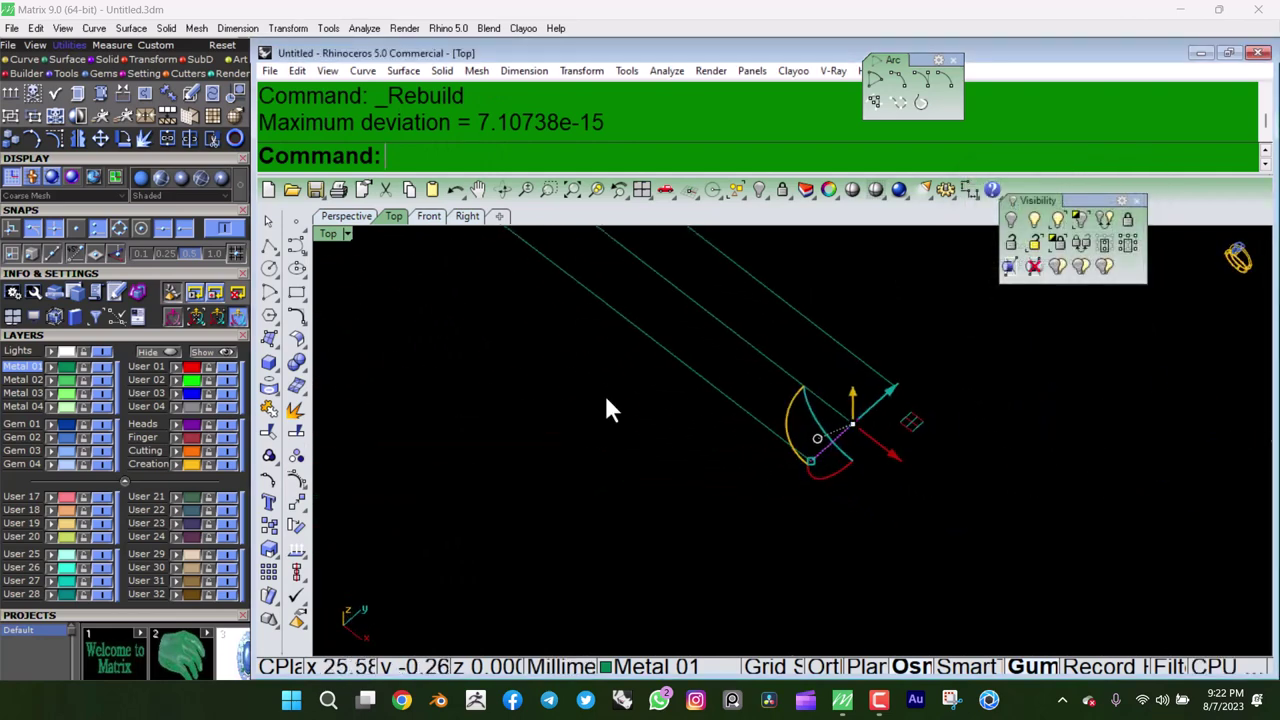
click(305, 481)
drag(890, 440, 918, 440)
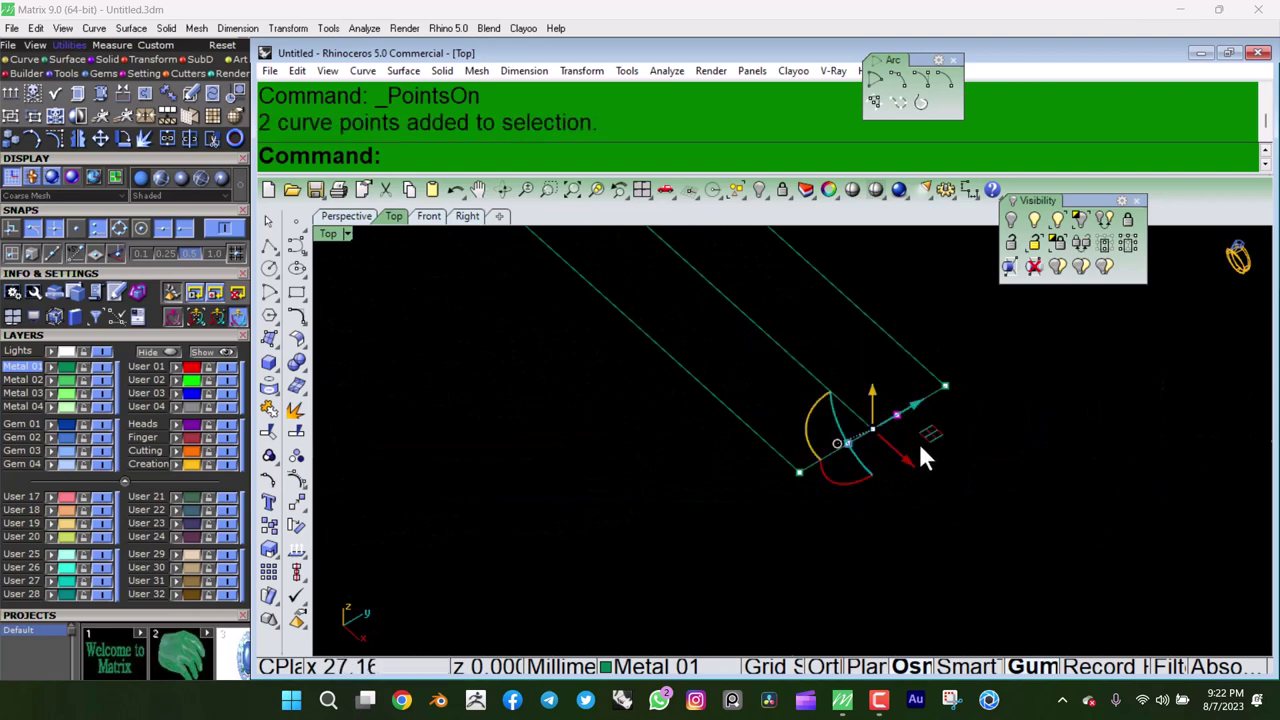
ctrl+shift+right_drag(918, 440, 828, 405)
drag(830, 410, 837, 363)
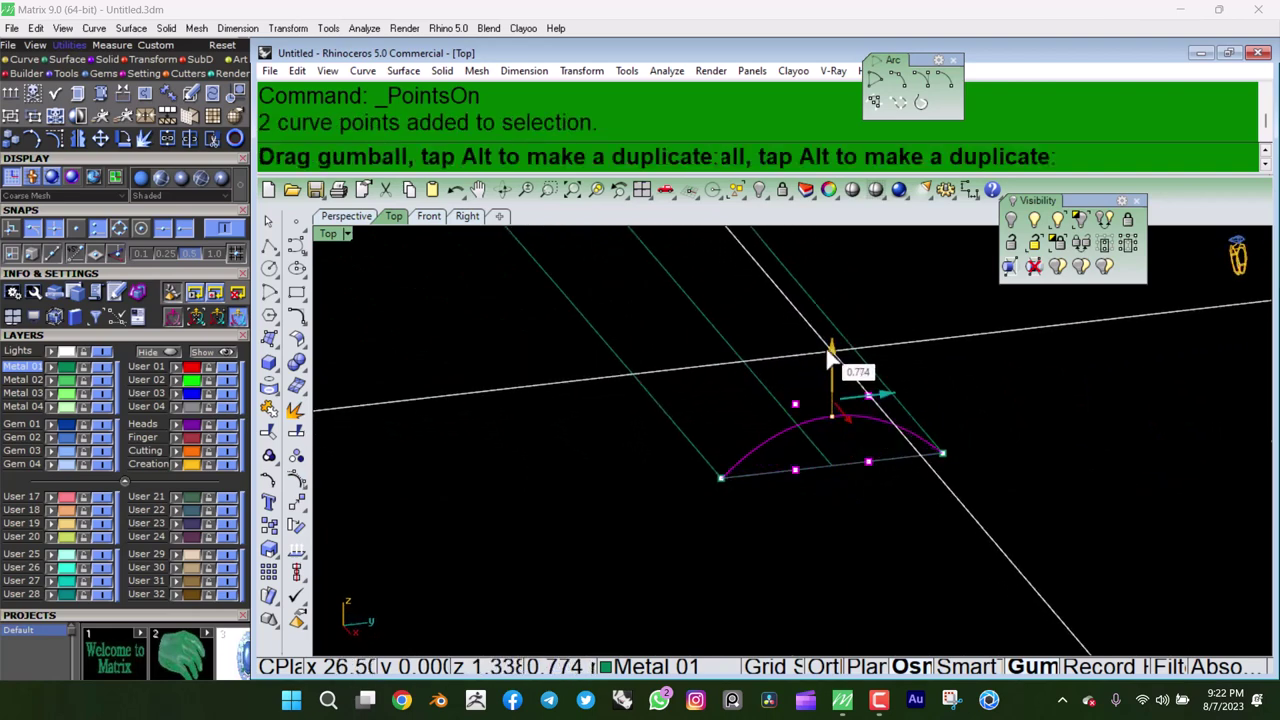
mouse_move(837, 363)
ctrl+shift+right_down()
mouse_move(830, 379)
mouse_move(878, 477)
ctrl+shift+right_up()
ctrl+shift+right_drag(818, 445, 786, 433)
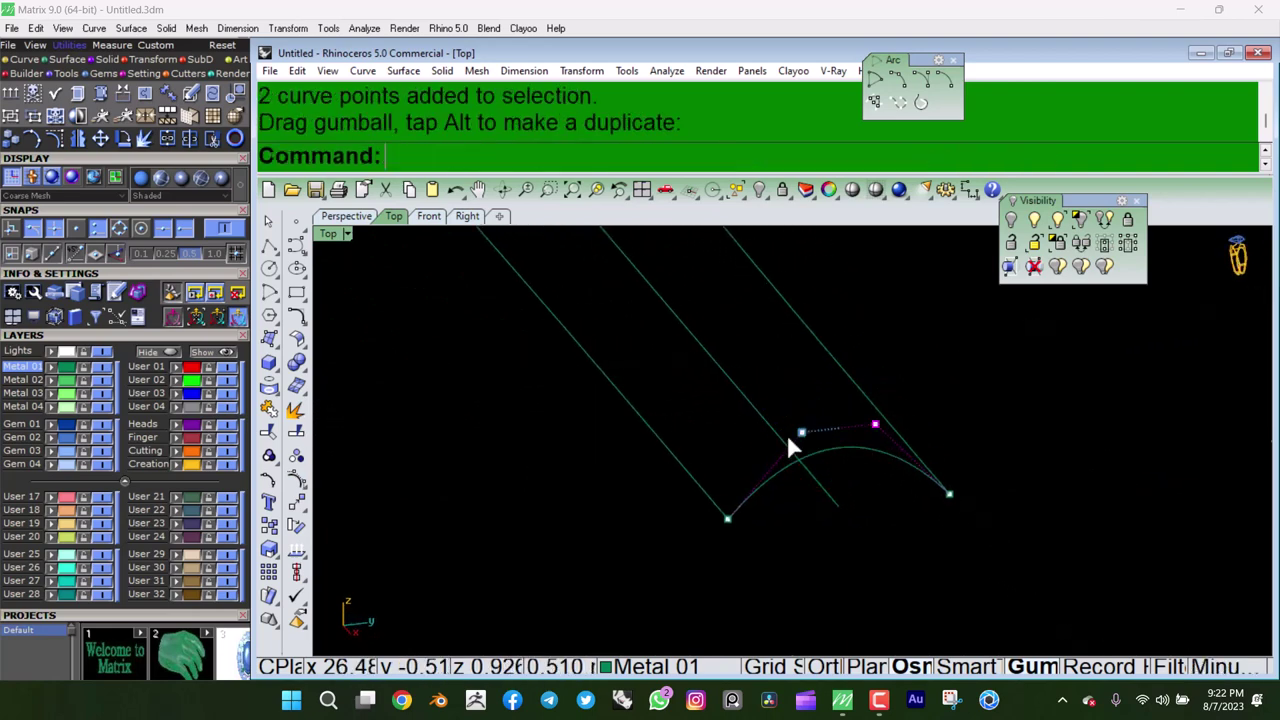
drag(786, 433, 760, 443)
ctrl+shift+right_drag(760, 443, 838, 395)
drag(838, 385, 851, 380)
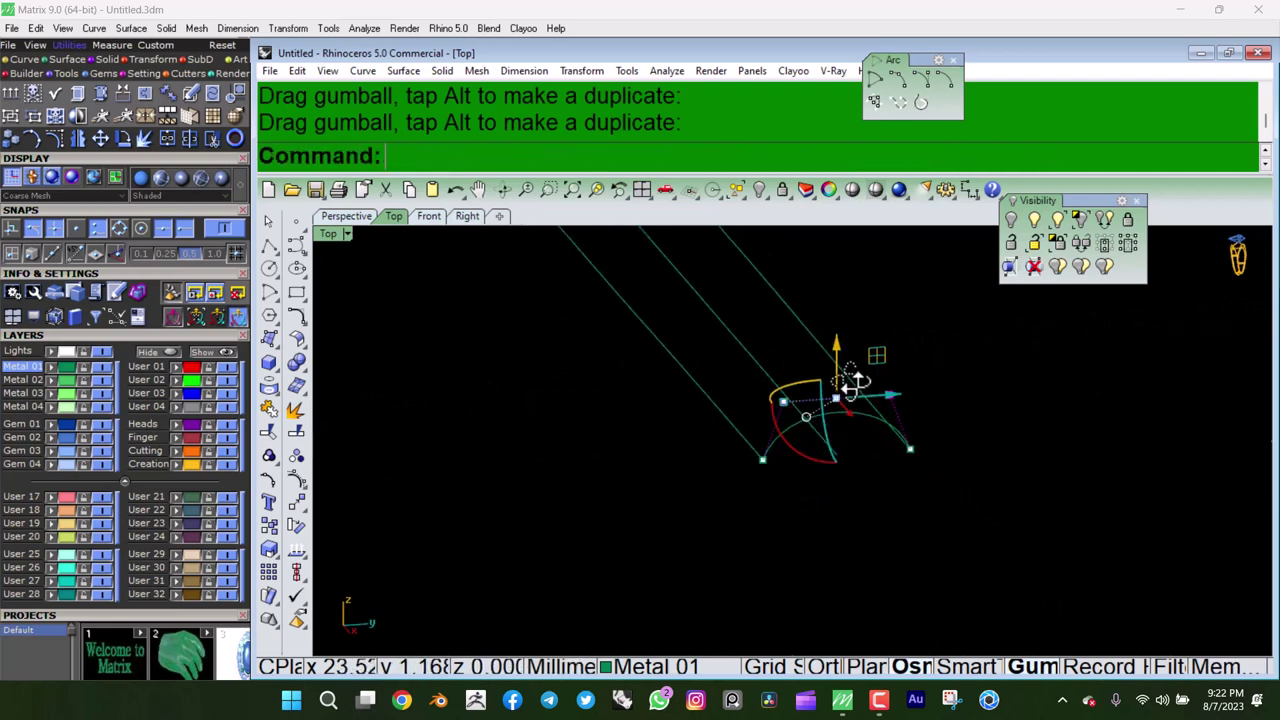
mouse_move(851, 380)
ctrl+shift+right_down()
mouse_move(805, 322)
mouse_move(820, 350)
mouse_move(1000, 371)
mouse_move(1094, 486)
ctrl+shift+right_up()
Mirror the arched end curve about the origin onto the band's left end.
key(ctrl+shift+t)
right_drag(870, 427, 1070, 437)
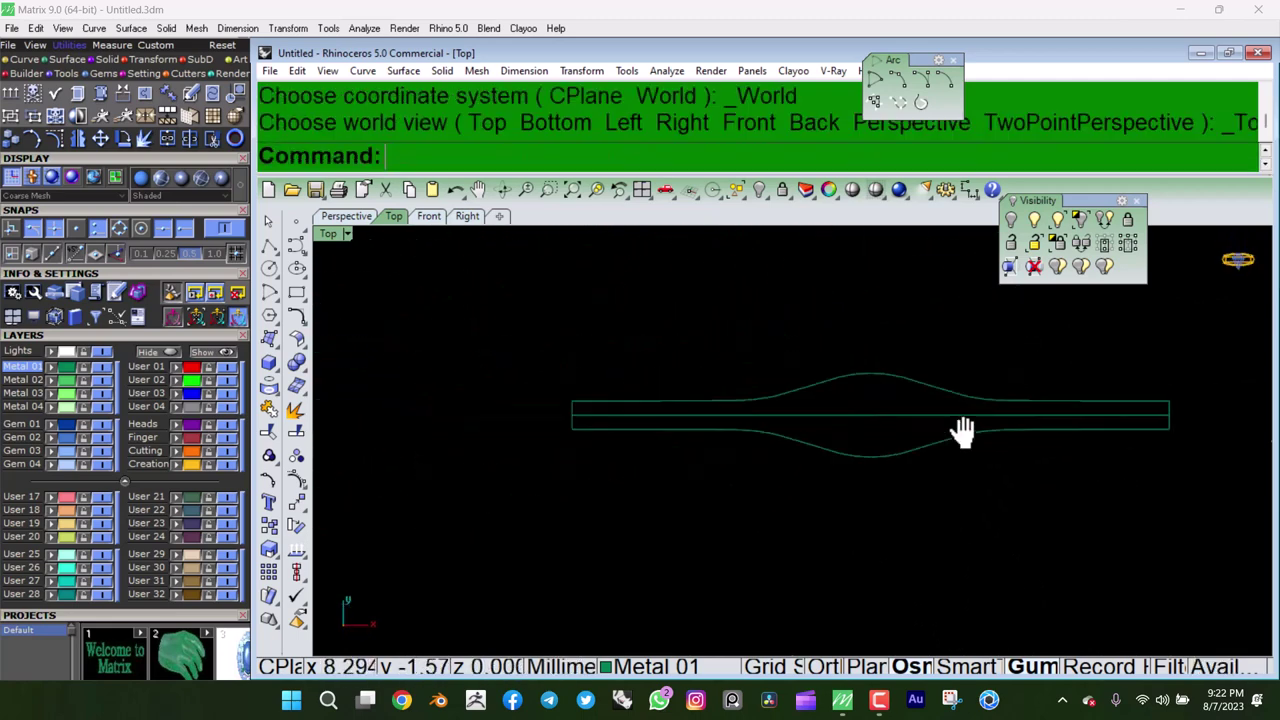
drag(1218, 400, 1128, 445)
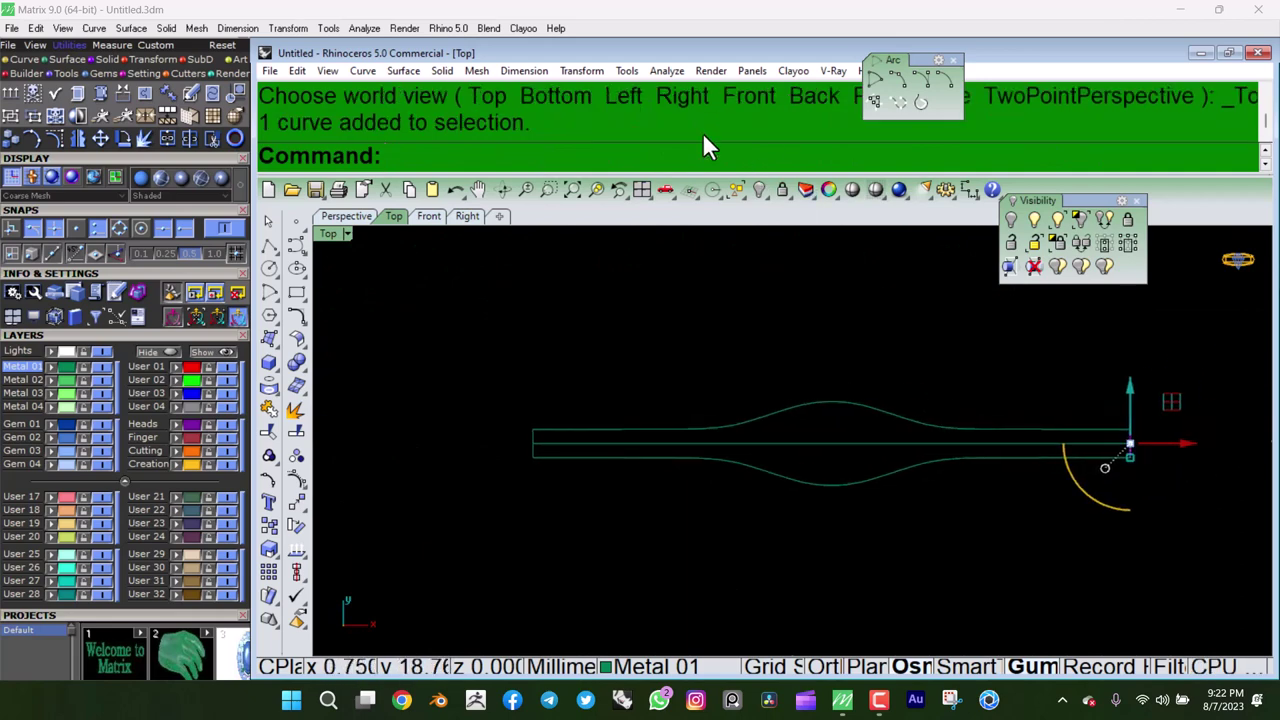
click(589, 76)
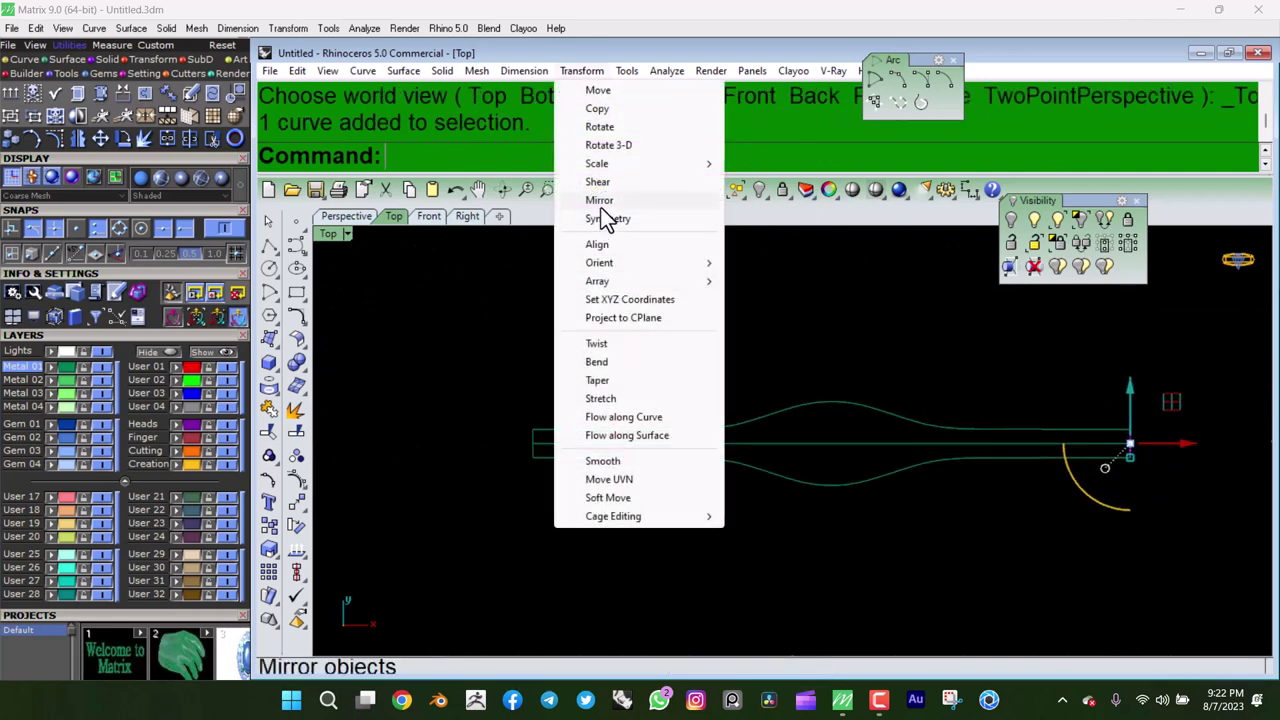
click(600, 200)
text(0)
key(Return)
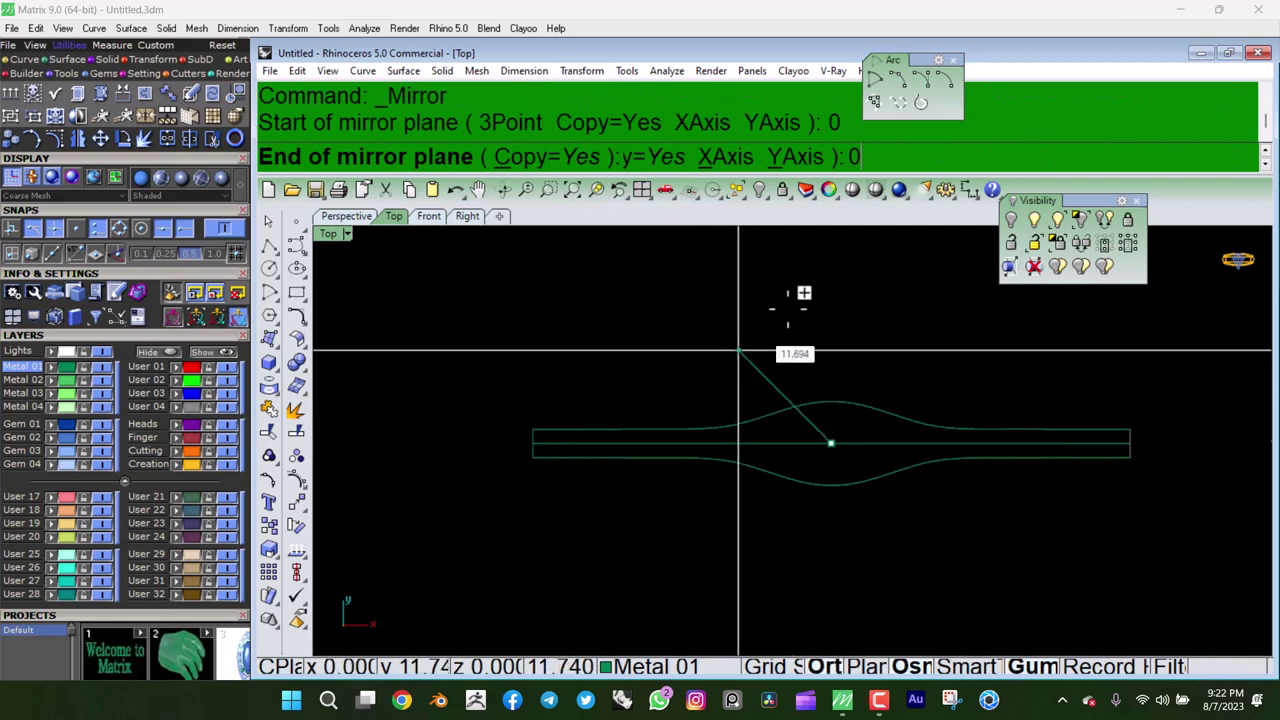
click(794, 299)
Delete the leftover curve at the band's left end.
ctrl+shift+right_drag(540, 421, 484, 460)
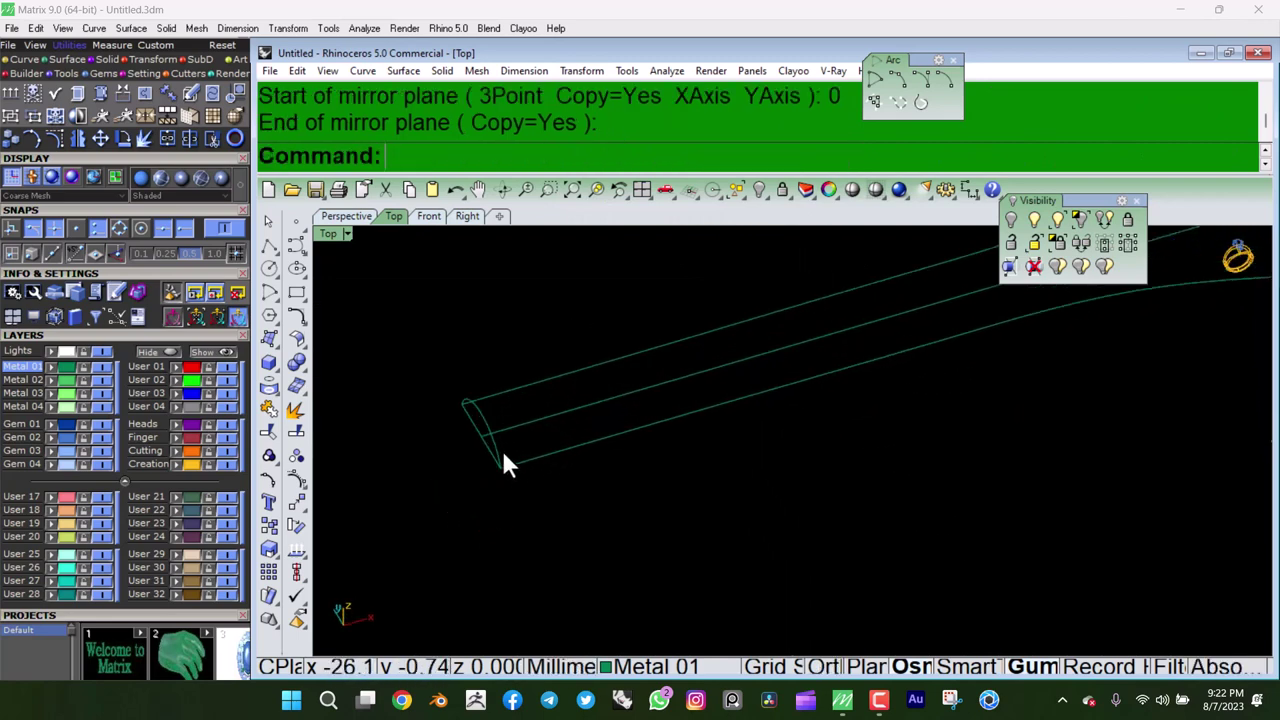
click(483, 455)
key(Delete)
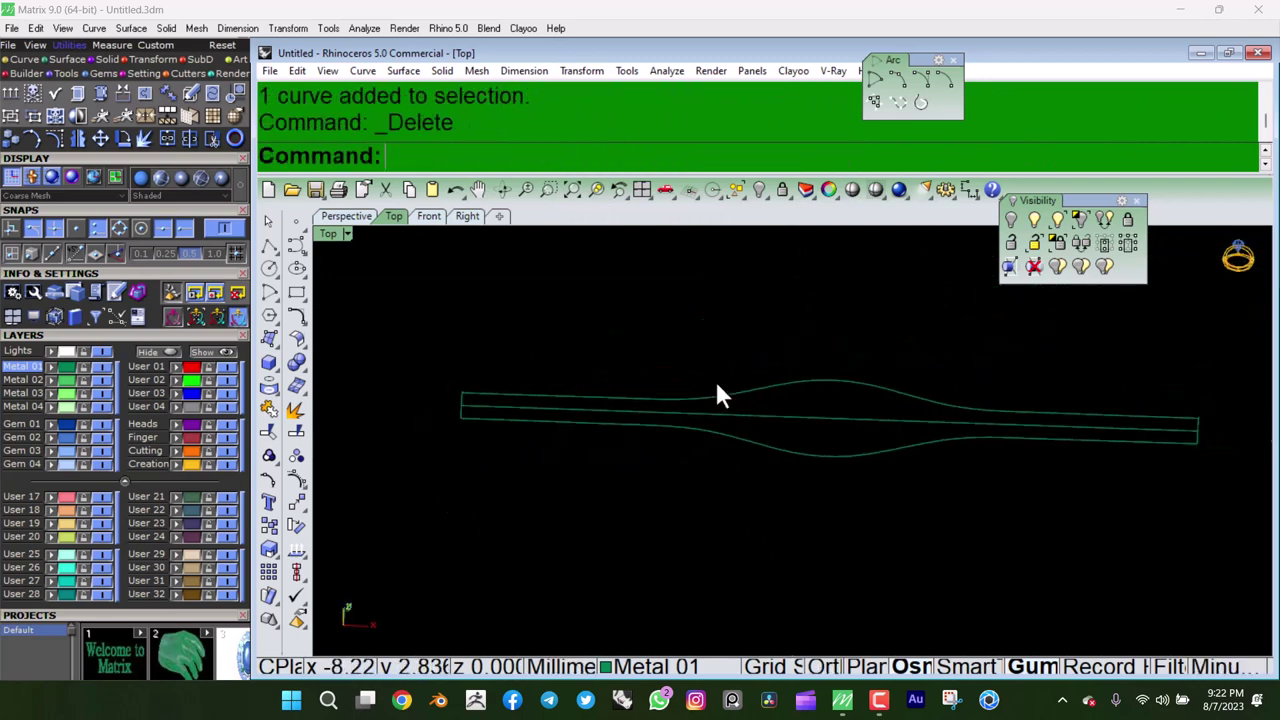
Draw a straight cross line over the bulge from its top to bottom edge.
click(268, 248)
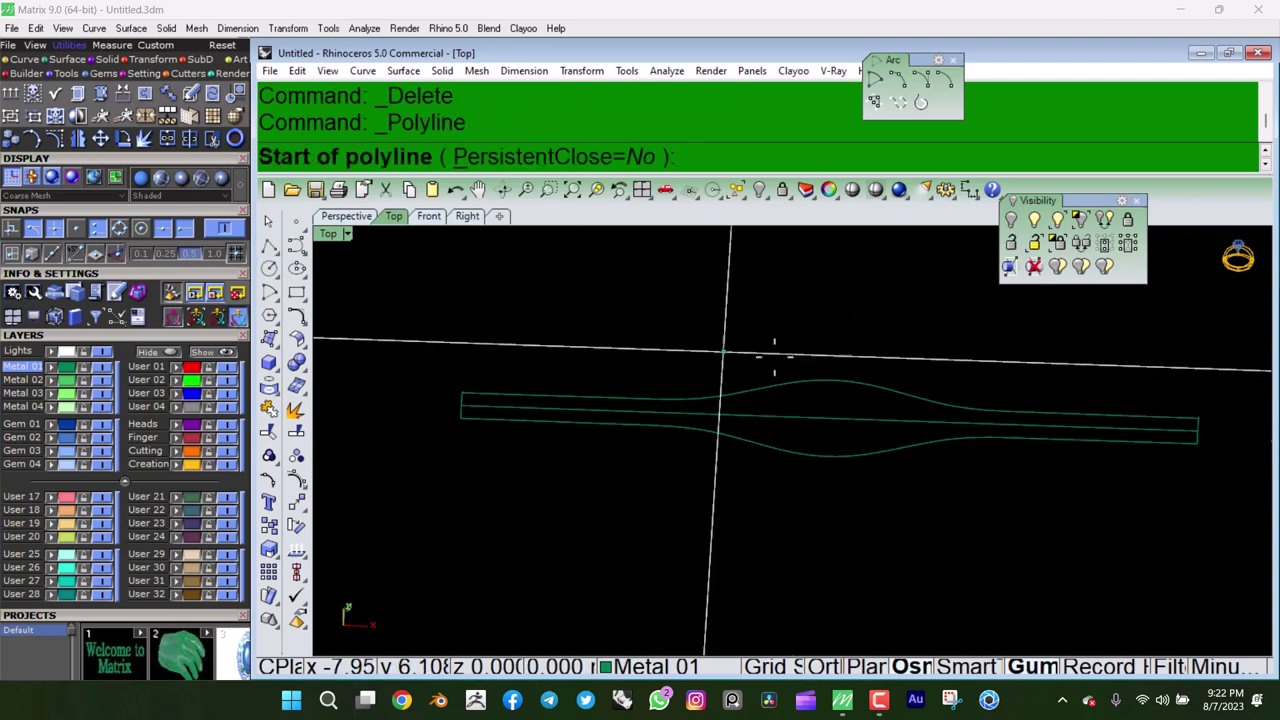
click(831, 380)
click(831, 457)
key(Return)
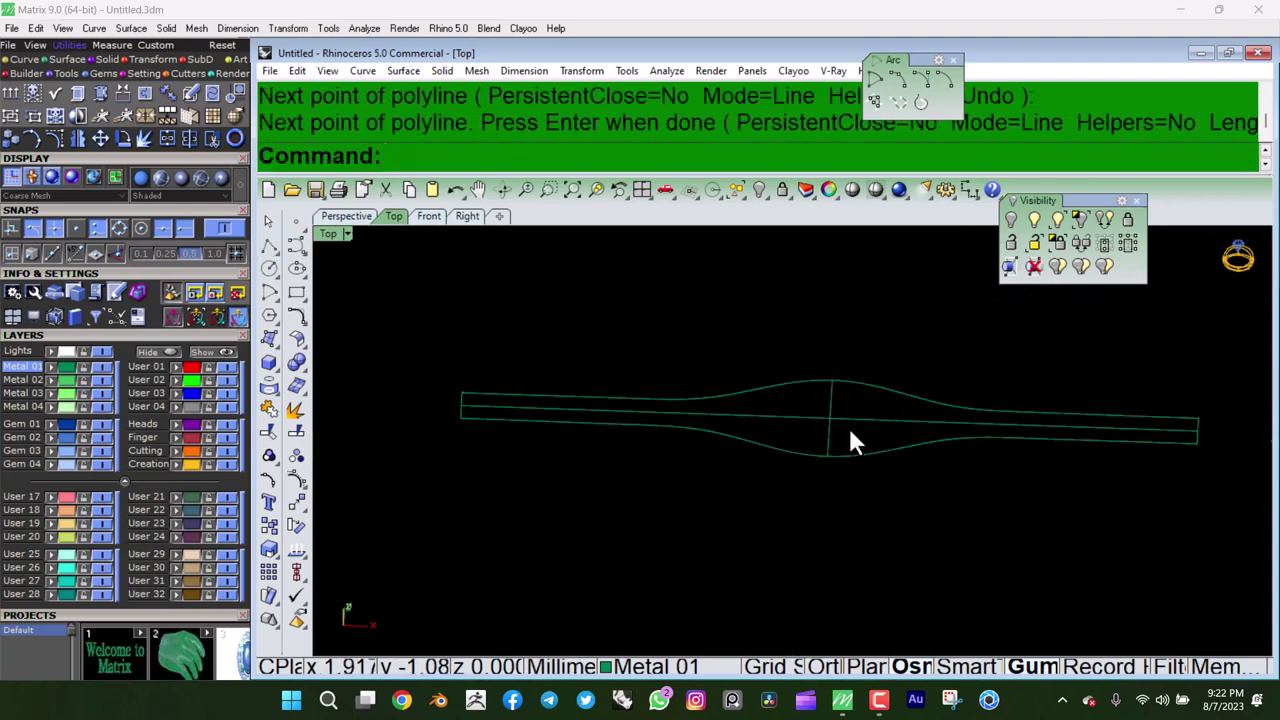
mouse_move(848, 437)
ctrl+shift+right_down()
mouse_move(757, 423)
mouse_move(848, 460)
ctrl+shift+right_up()
Rebuild the new cross line with the Rebuild command.
click(847, 451)
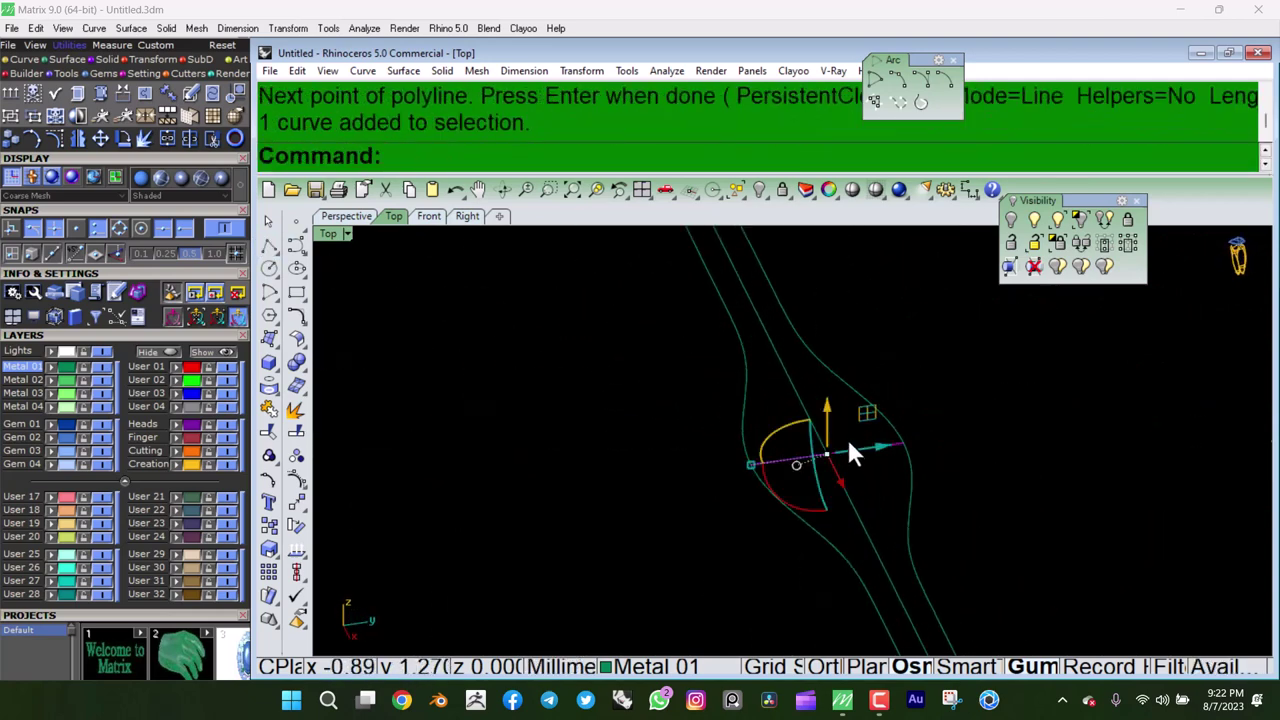
text(Rebuild)
key(Return)
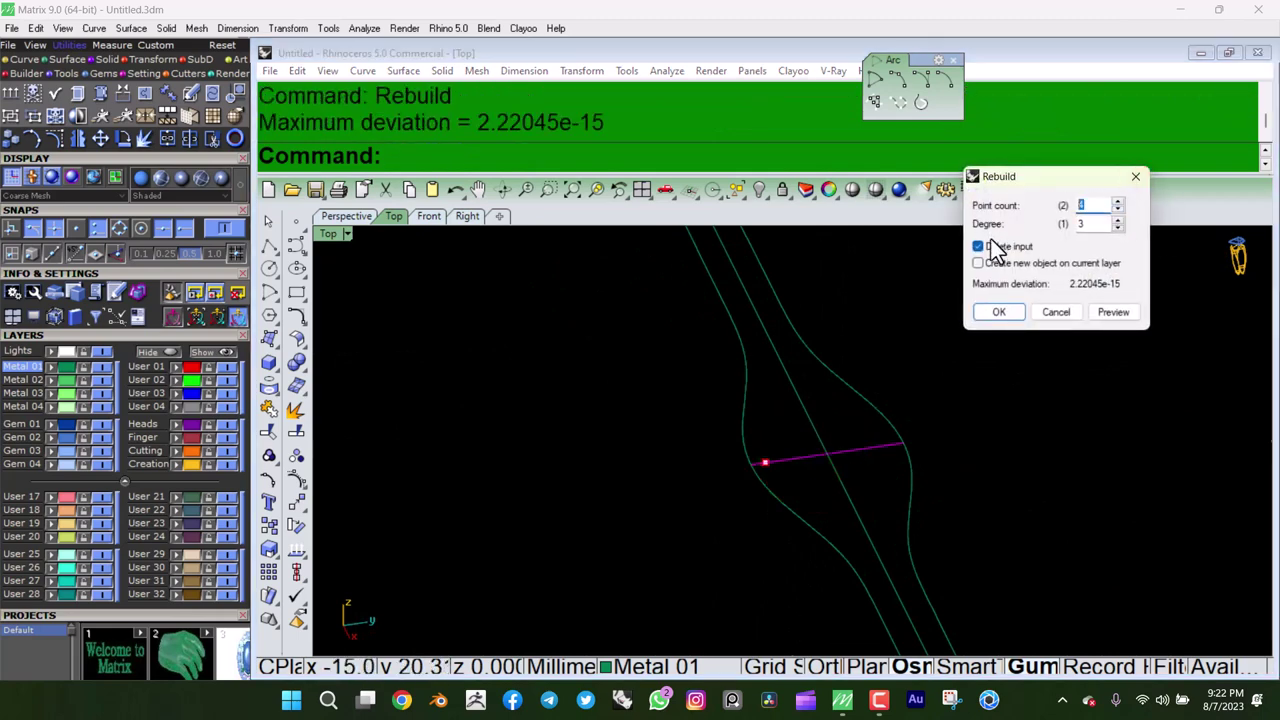
key(Return)
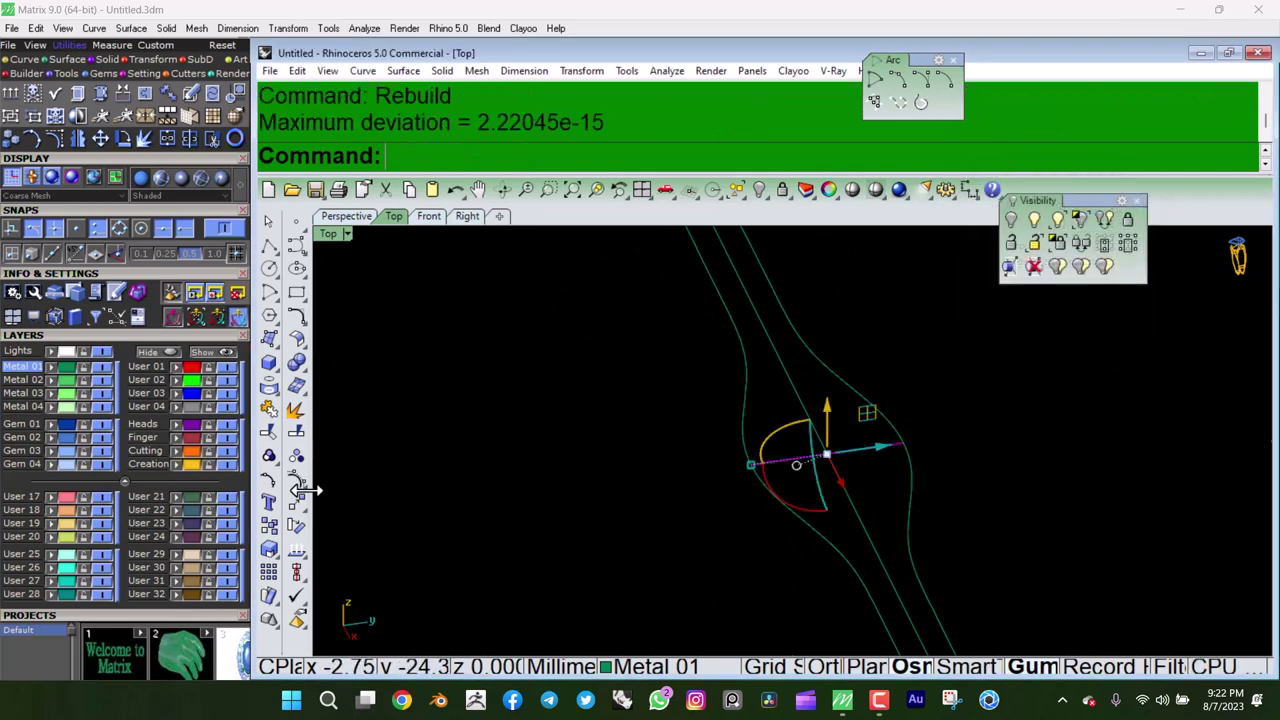
Raise the cross line's middle control point to arch it.
click(298, 482)
click(827, 455)
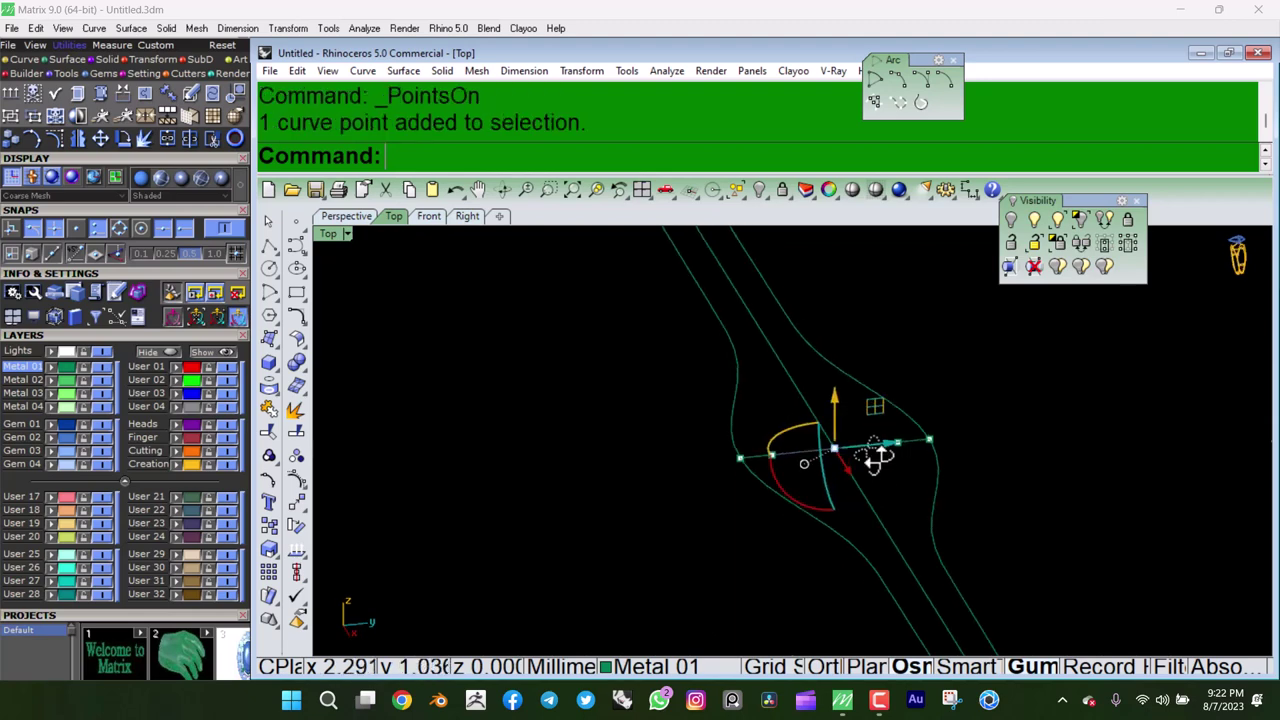
ctrl+shift+right_drag(871, 443, 834, 386)
drag(834, 386, 831, 288)
ctrl+shift+right_drag(831, 288, 755, 428)
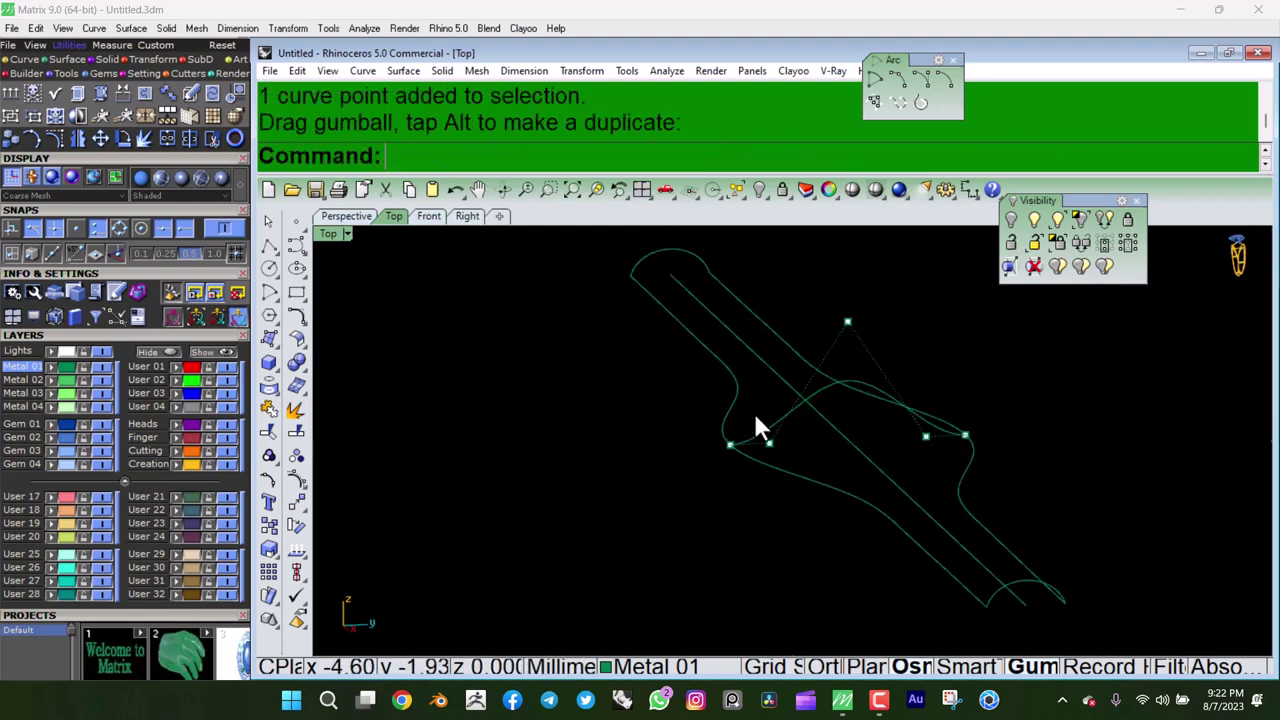
Lift the arc's side control points to form a taller dome.
click(768, 443)
shift+click(926, 436)
drag(849, 394, 851, 362)
ctrl+shift+right_drag(851, 362, 812, 305)
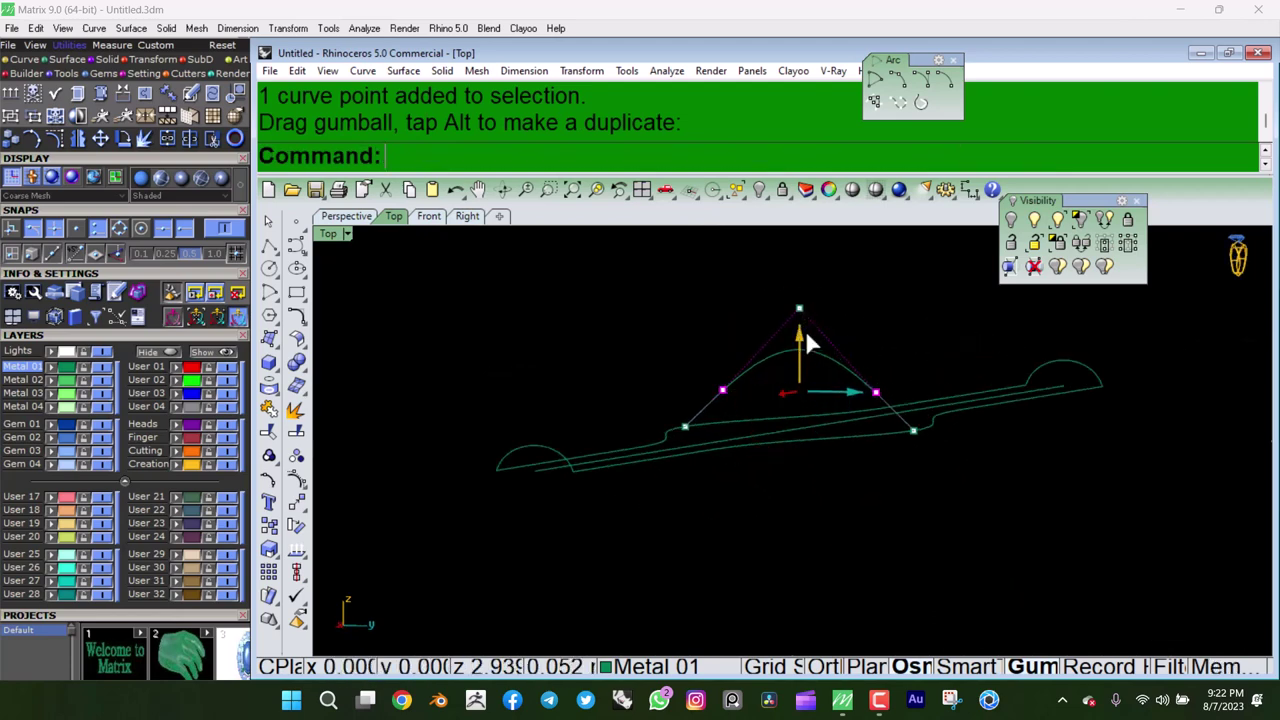
drag(805, 330, 808, 320)
ctrl+shift+right_drag(808, 320, 906, 352)
shift+click(872, 311)
ctrl+shift+right_drag(872, 311, 862, 292)
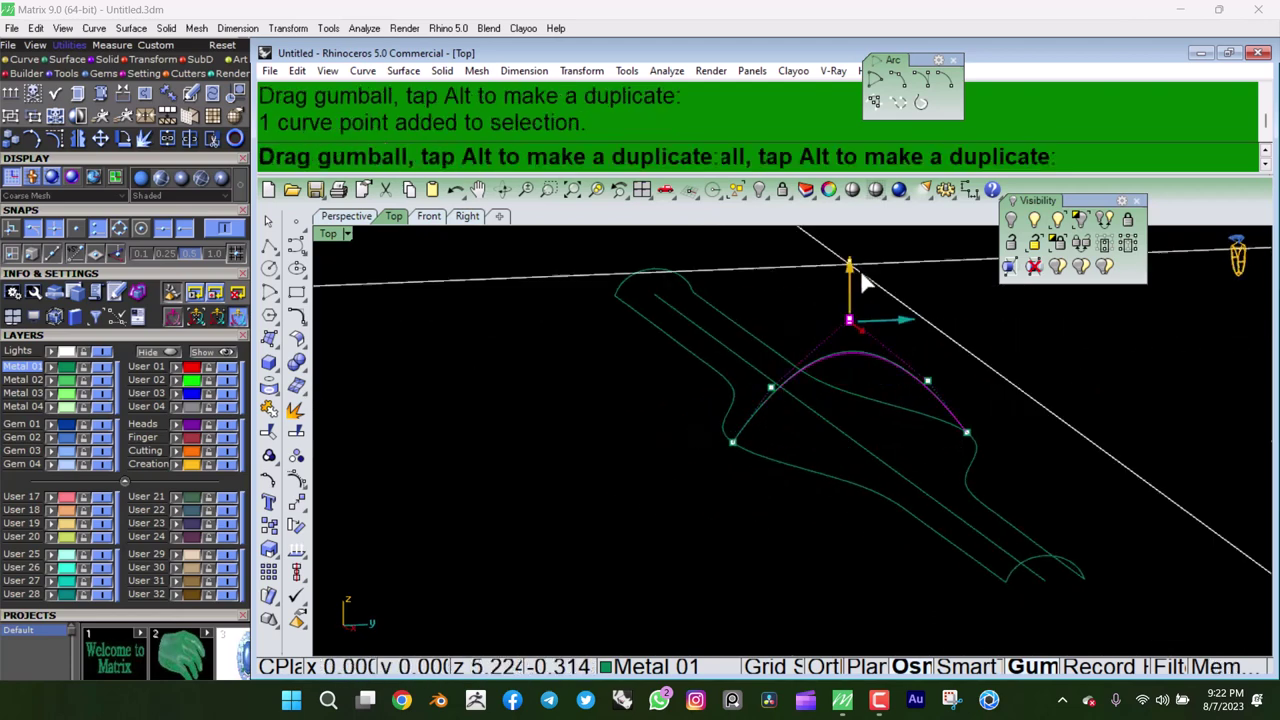
drag(862, 292, 856, 293)
Rebuild the arched cross-section curve and show its control points.
click(847, 369)
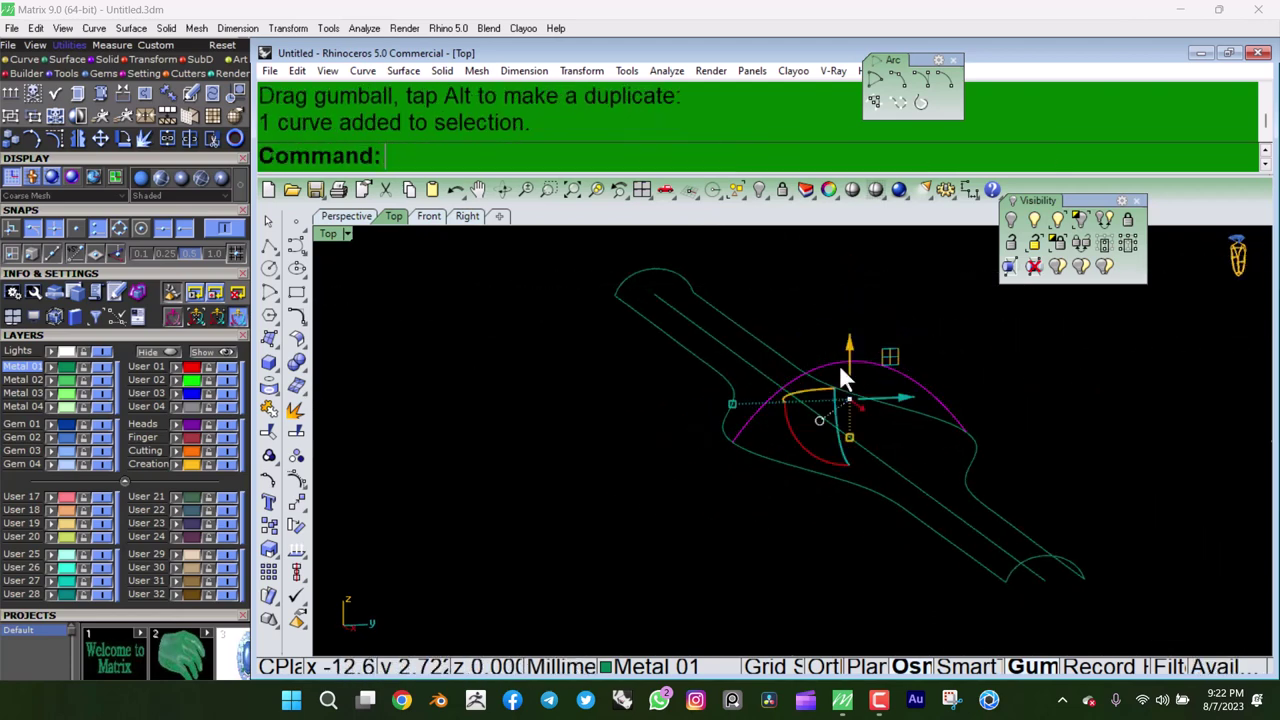
text(reb)
key(Return)
key(Return)
mouse_move(777, 374)
ctrl+shift+right_down()
mouse_move(1003, 408)
mouse_move(837, 408)
ctrl+shift+right_up()
text(k)
key(Return)
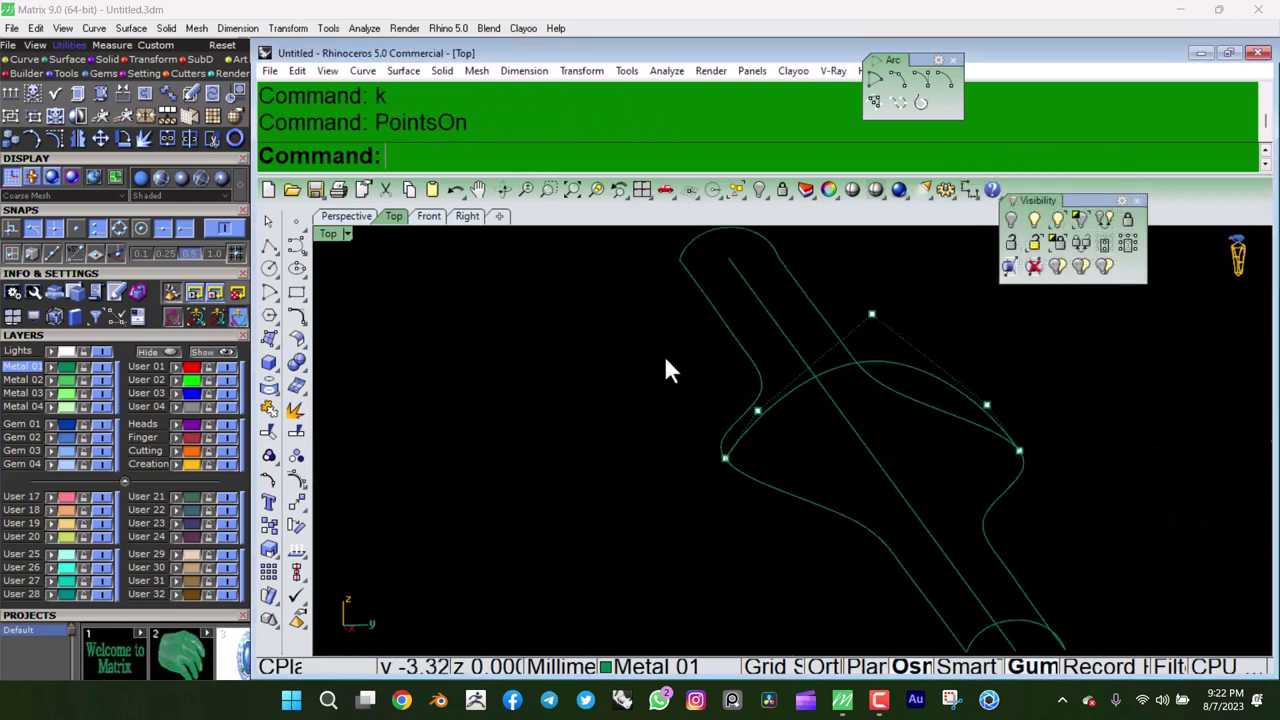
Spread the rebuilt arc's side points outward over the wide part of the band.
click(997, 402)
shift+click(758, 411)
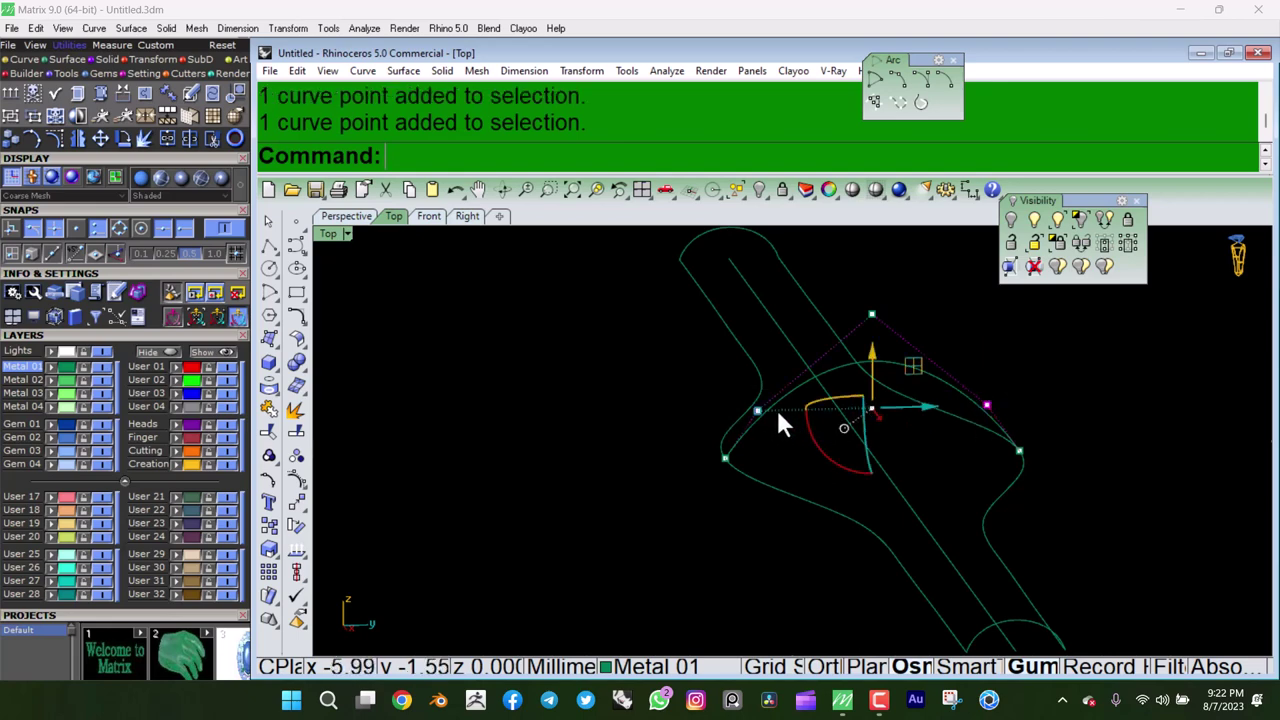
drag(749, 412, 737, 423)
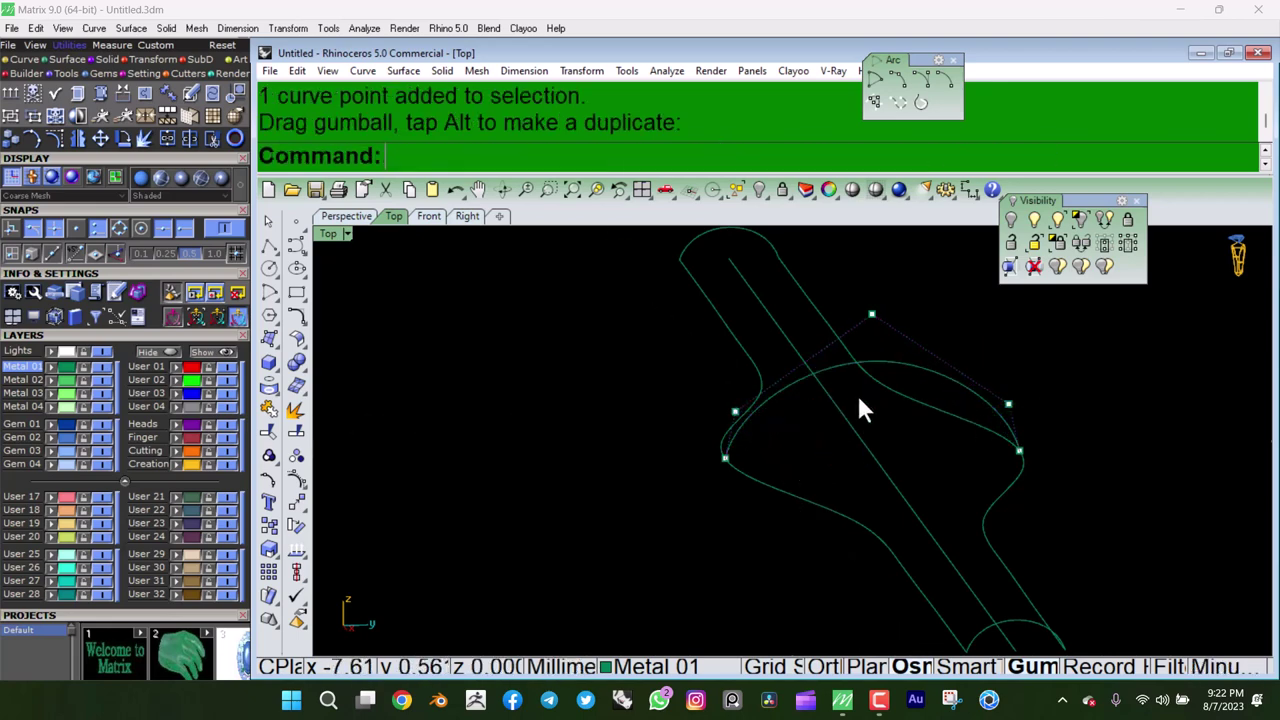
mouse_move(857, 409)
ctrl+shift+right_down()
mouse_move(568, 373)
mouse_move(671, 386)
ctrl+shift+right_up()
Try a network surface from the band curves, then undo it.
drag(848, 385, 1210, 503)
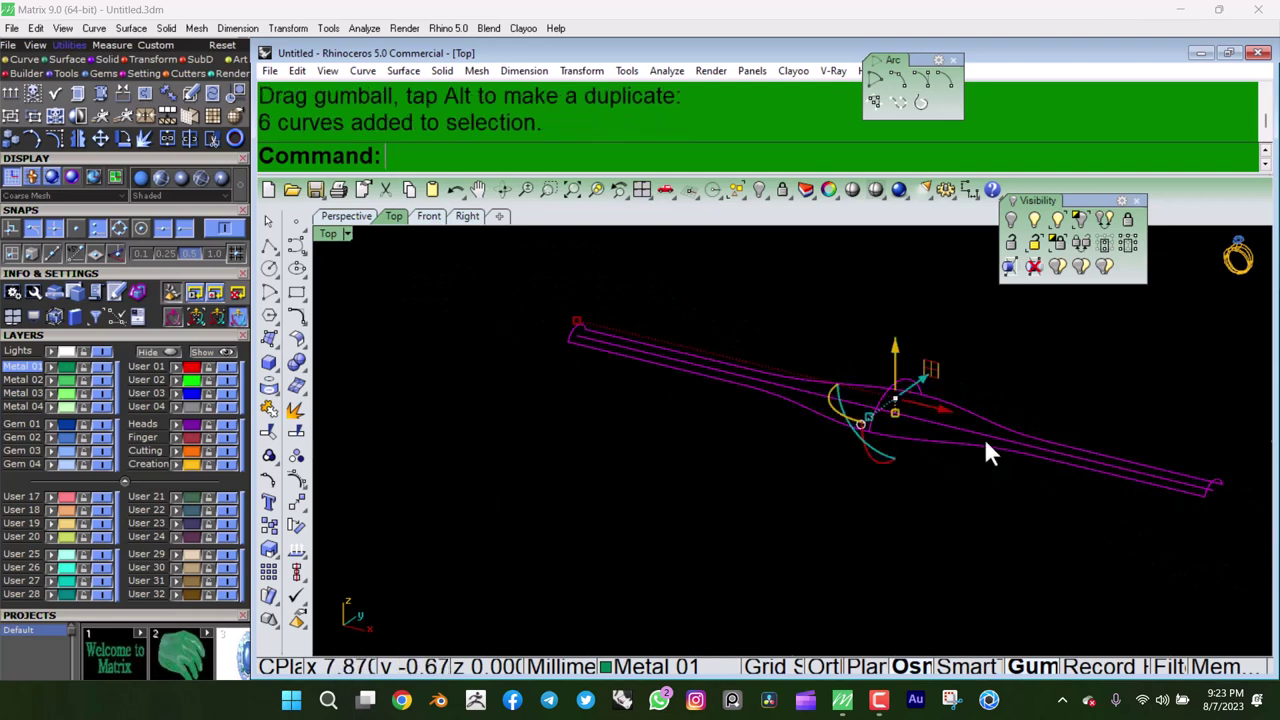
ctrl+click(958, 437)
ctrl+shift+right_drag(958, 437, 1000, 452)
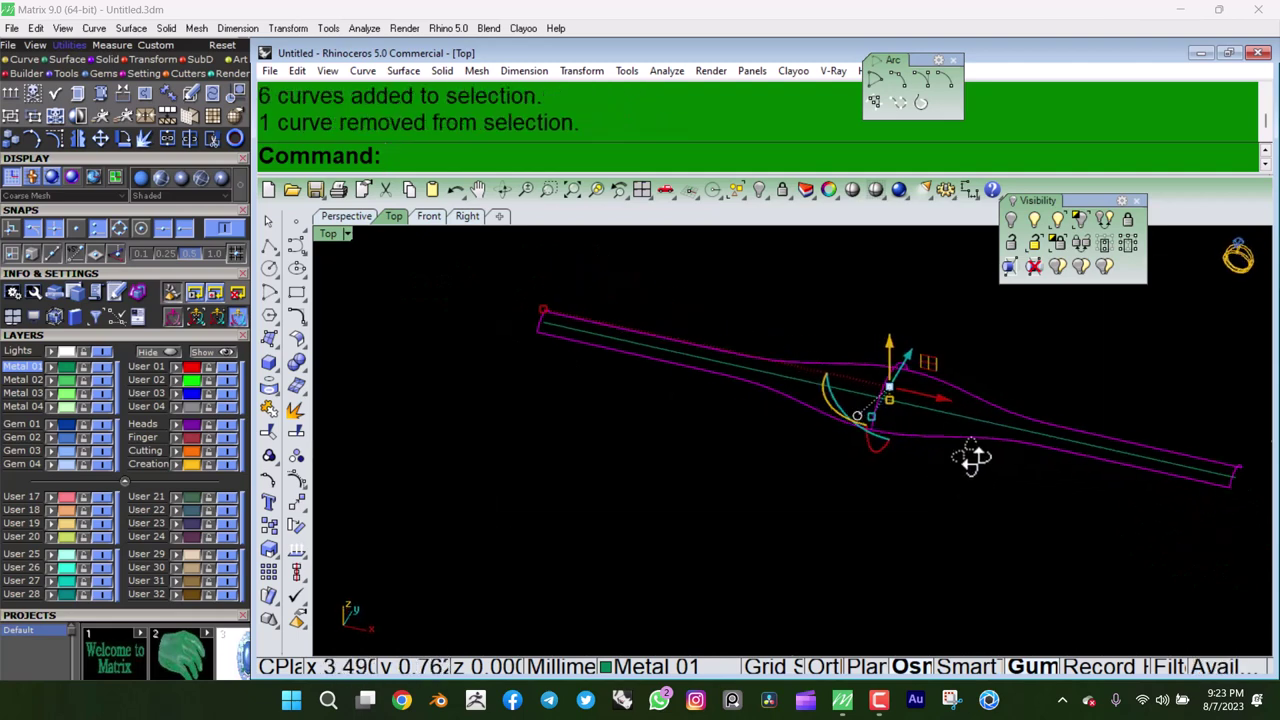
click(274, 364)
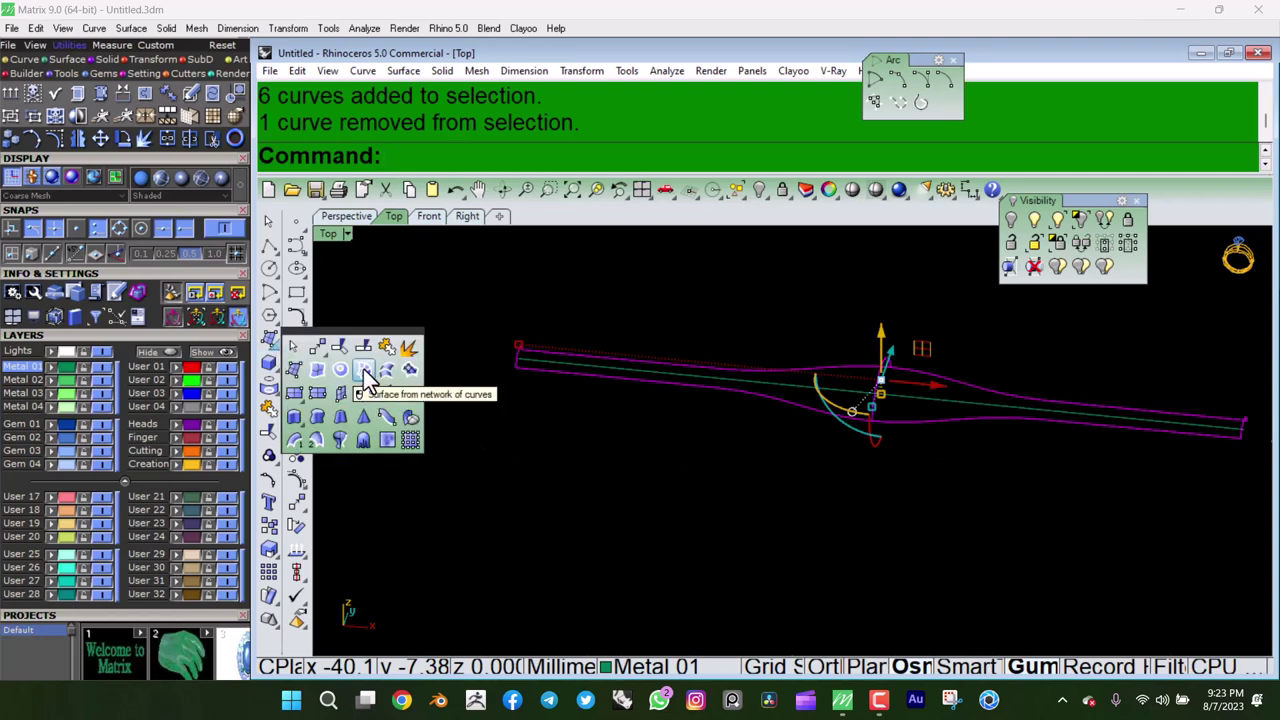
click(366, 378)
key(Return)
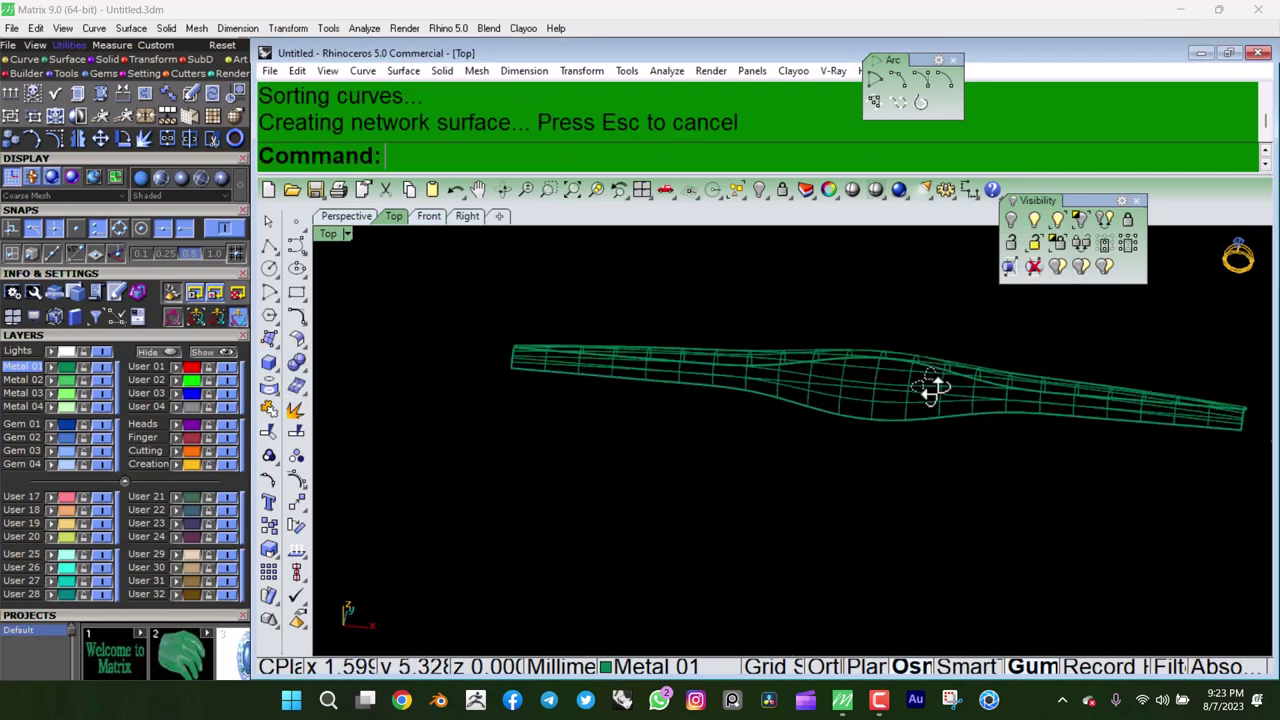
right_drag(928, 447, 829, 323)
key(ctrl+z)
mouse_move(980, 374)
right_down()
mouse_move(1051, 449)
mouse_move(995, 446)
right_up()
Sweep2 along both outline rails through the left, right and middle cross-sections.
click(937, 443)
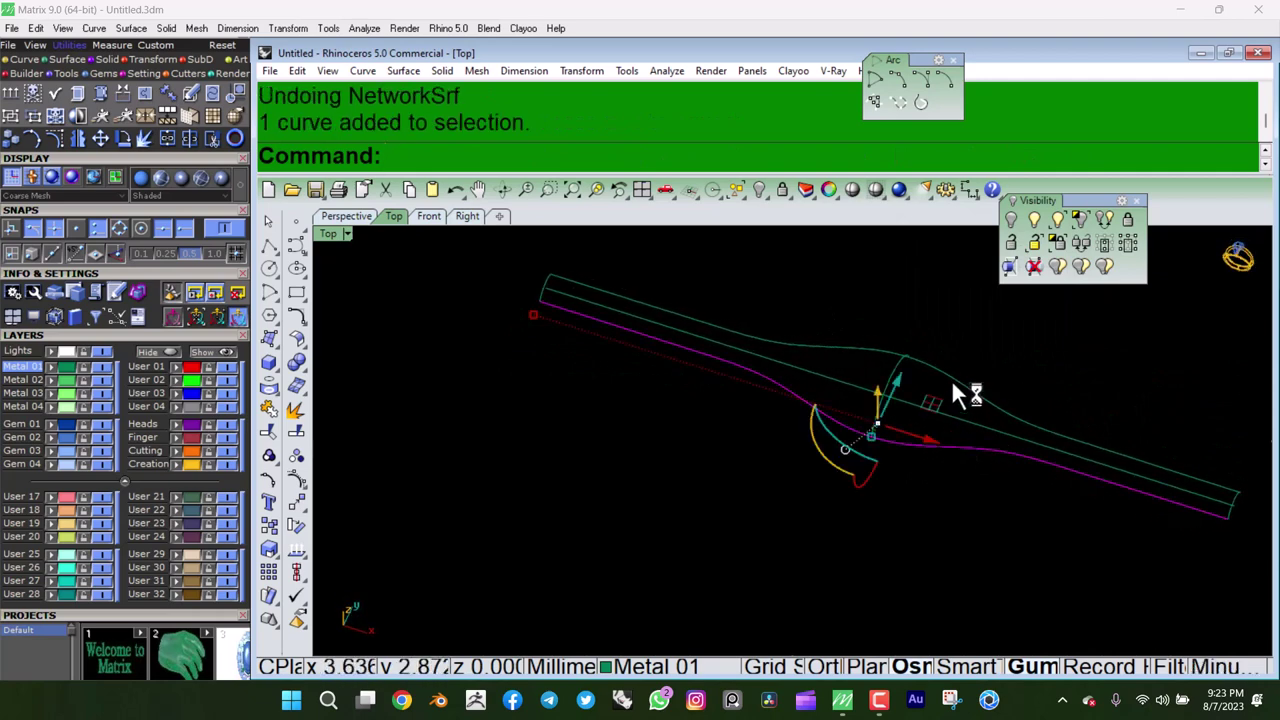
click(950, 380)
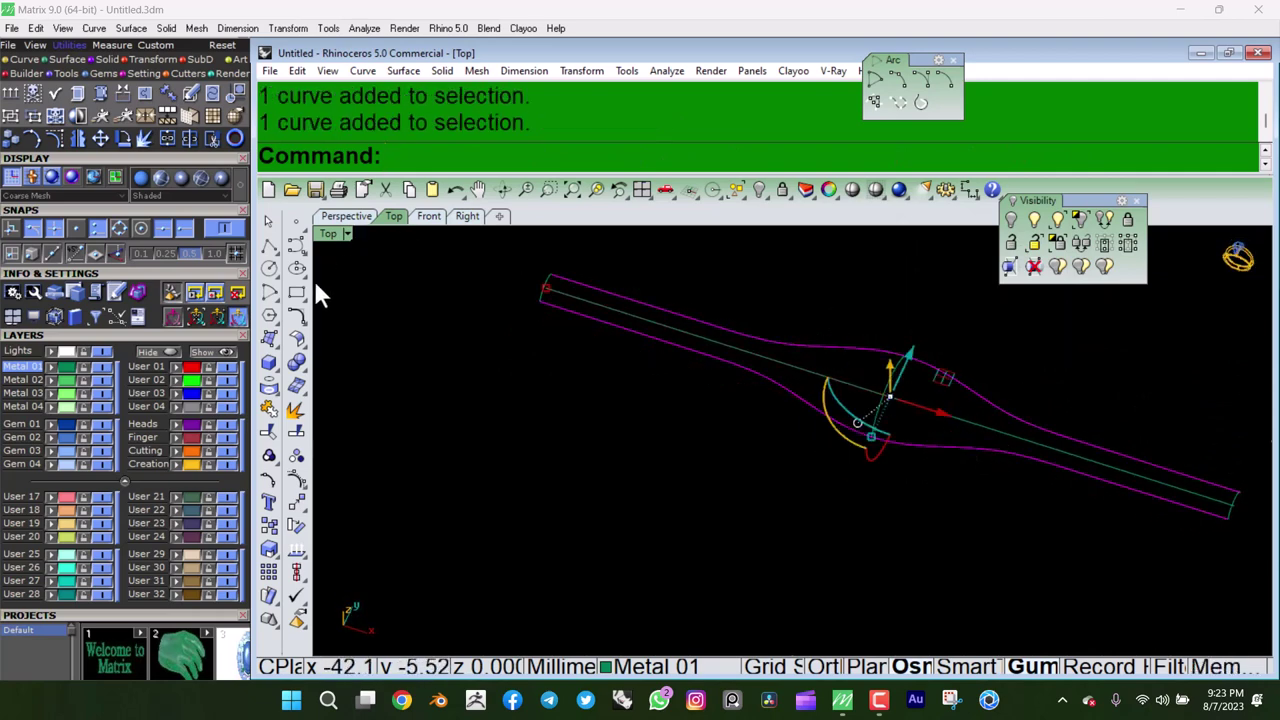
click(281, 350)
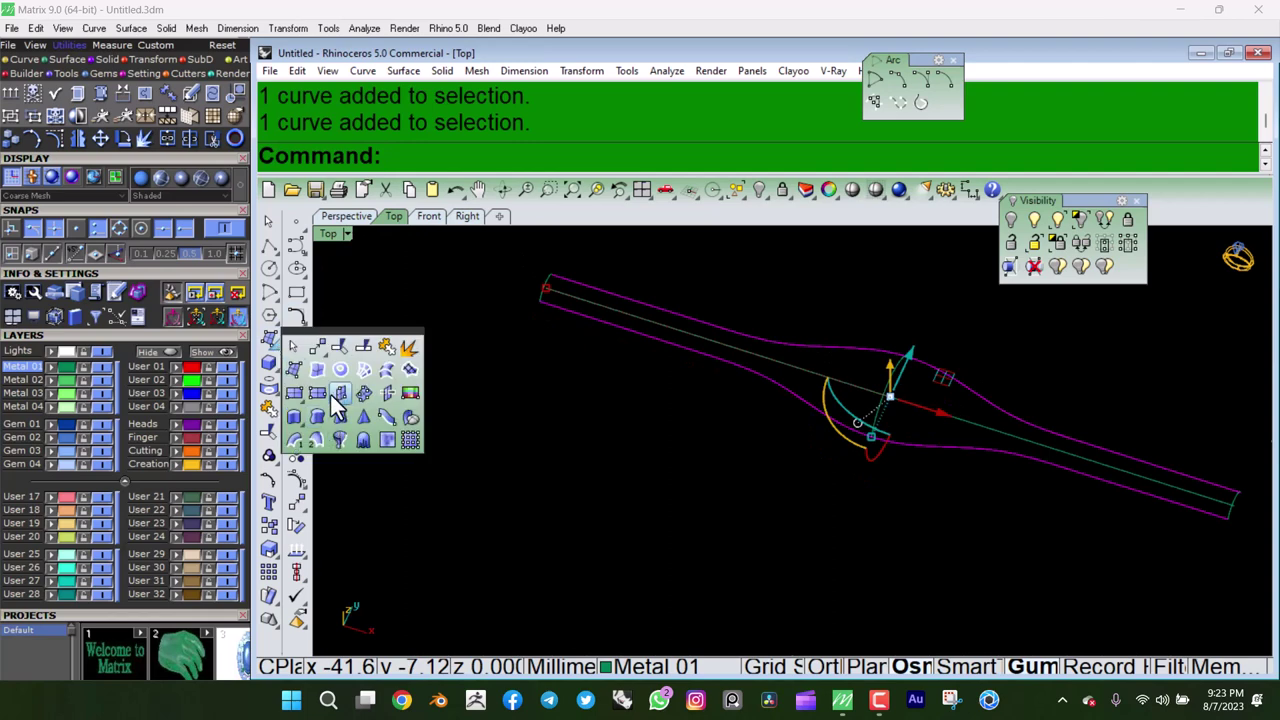
click(315, 438)
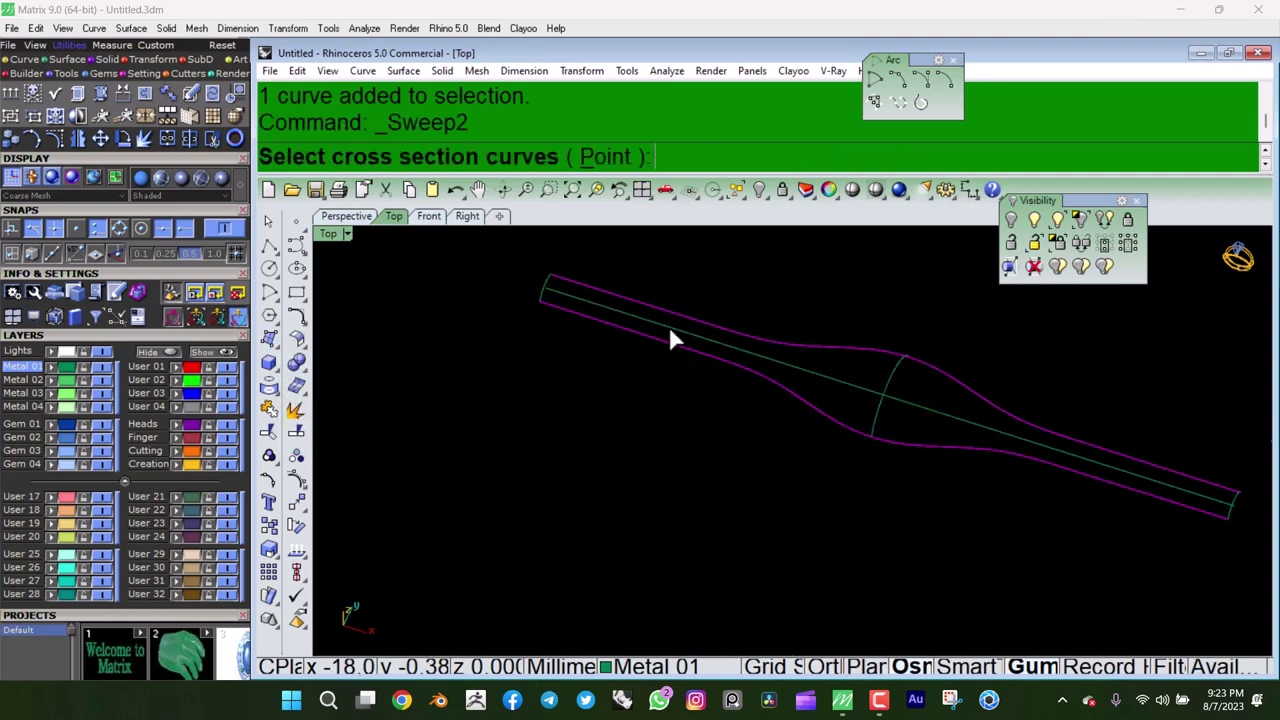
click(543, 294)
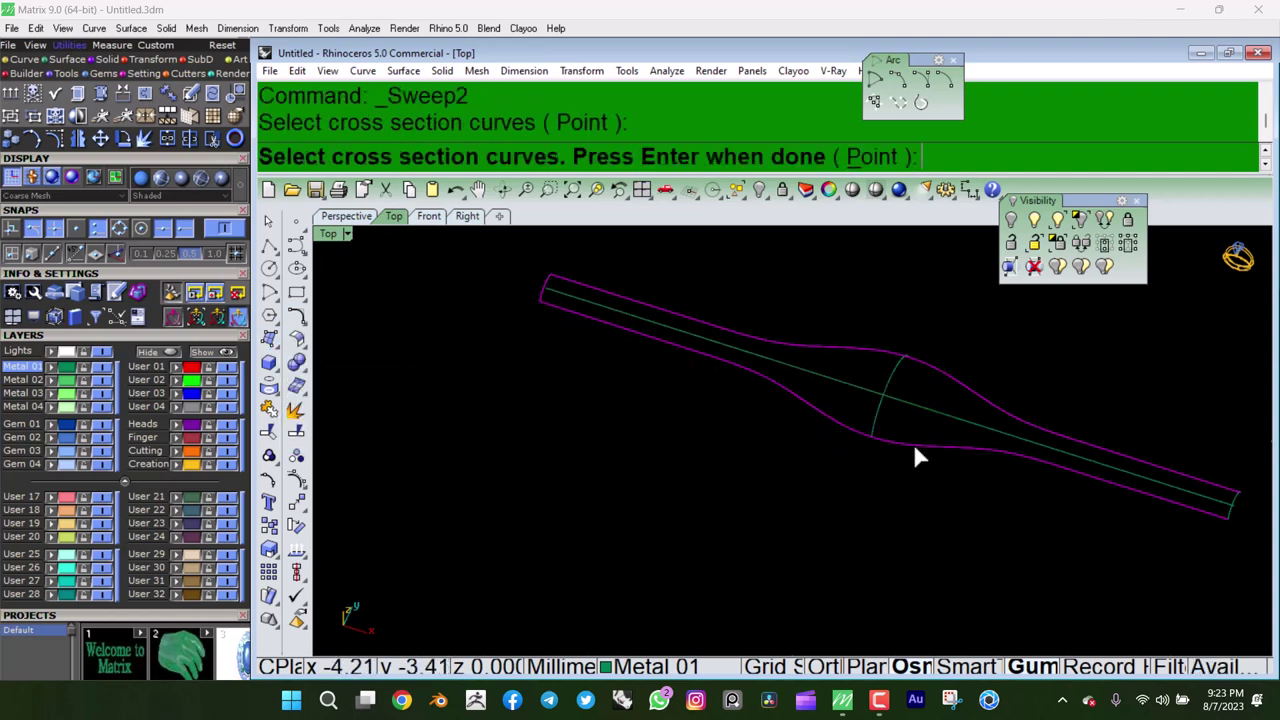
click(1234, 500)
click(895, 366)
key(Return)
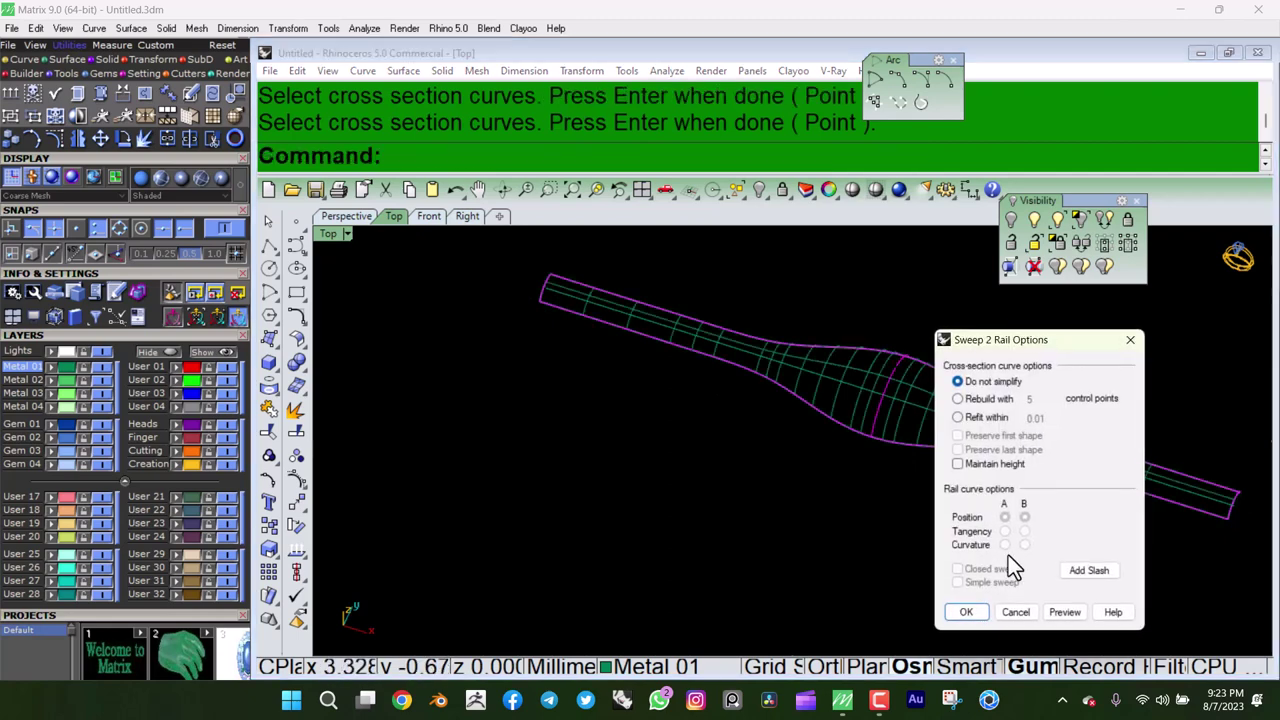
click(966, 612)
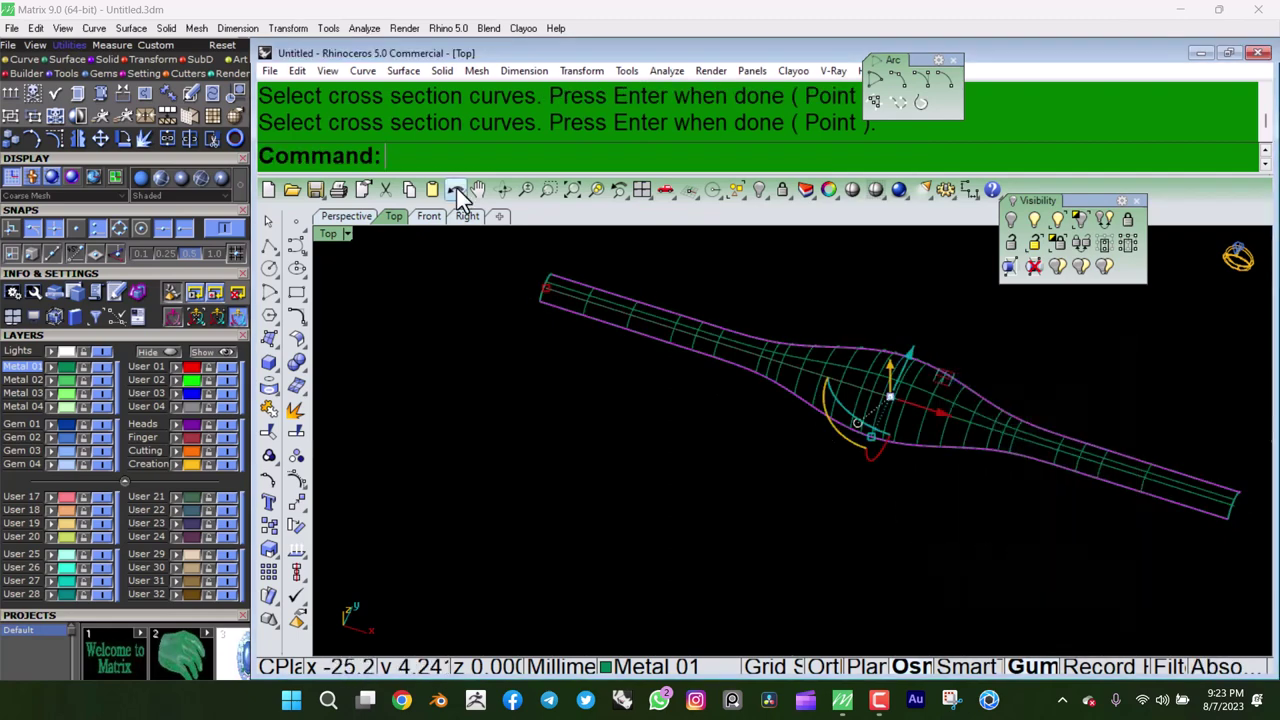
Switch the viewport to Shaded display.
click(342, 236)
click(405, 71)
mouse_move(914, 400)
right_down()
mouse_move(720, 297)
mouse_move(427, 250)
mouse_move(629, 274)
mouse_move(909, 274)
mouse_move(971, 514)
right_up()
Show the hidden reference ring photo again.
right_drag(929, 366, 866, 400)
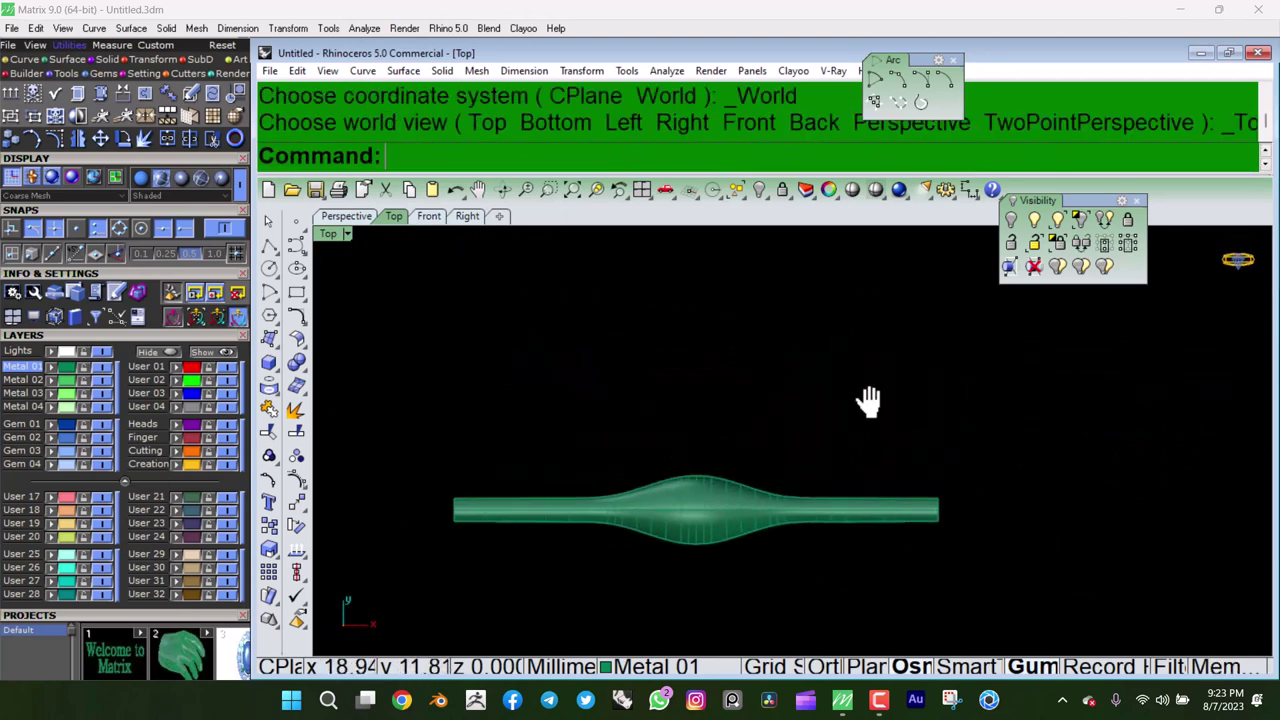
scroll(849, 408, down, 2)
key(ctrl+shift+h)
scroll(741, 481, up, 2)
key(Return)
scroll(750, 447, up, 1)
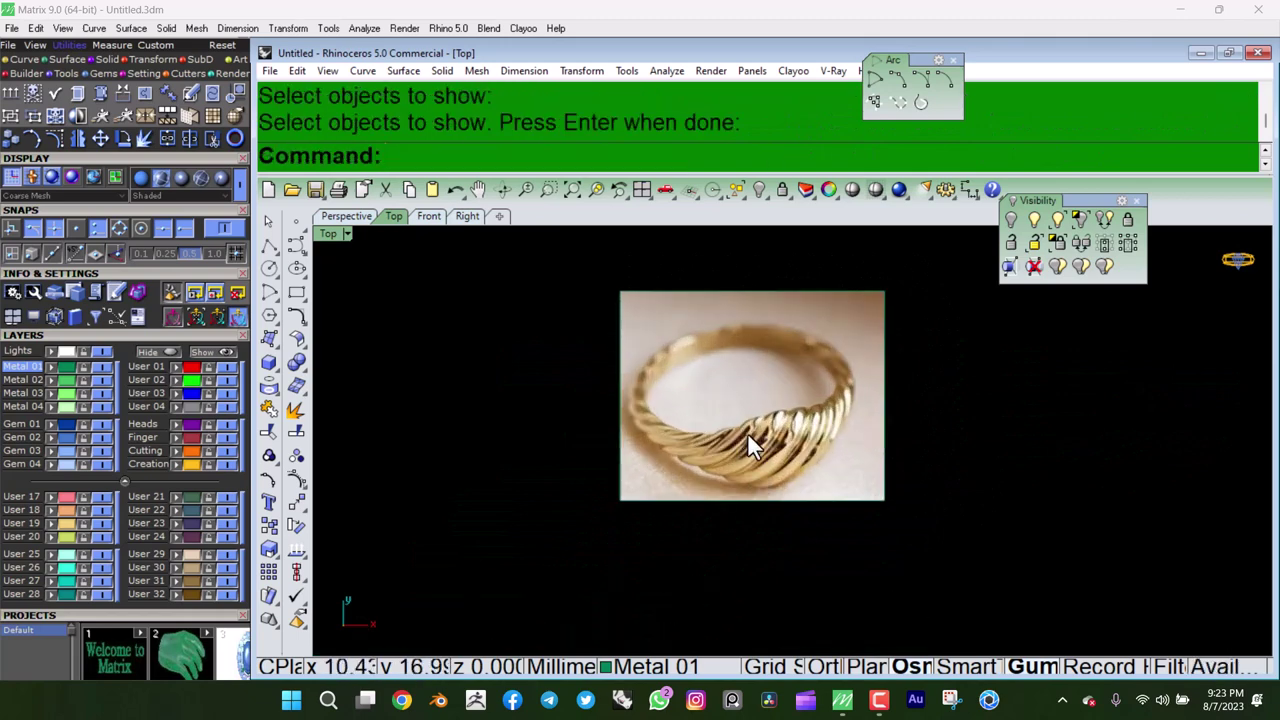
scroll(806, 450, down, 3)
Select the swept band and frame it in the front view.
right_drag(763, 406, 846, 466)
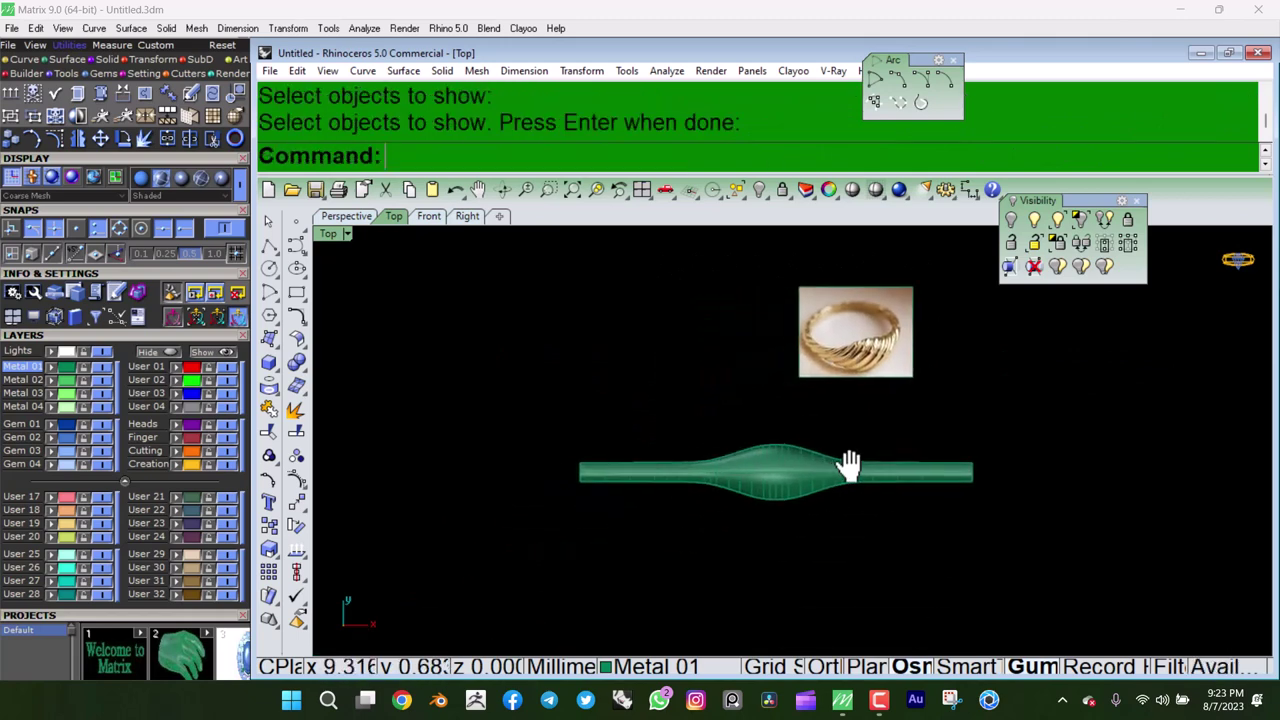
scroll(800, 467, up, 2)
click(788, 436)
key(ctrl+F2)
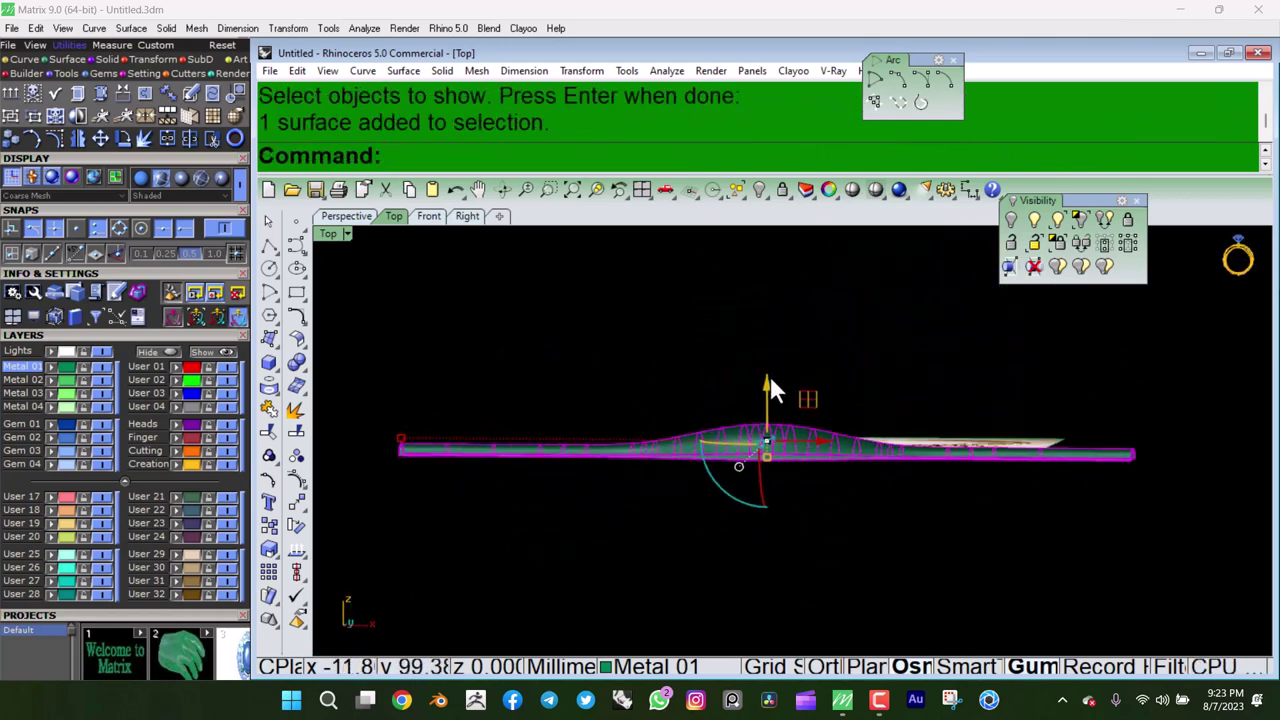
scroll(766, 420, up, 2)
right_drag(708, 414, 834, 384)
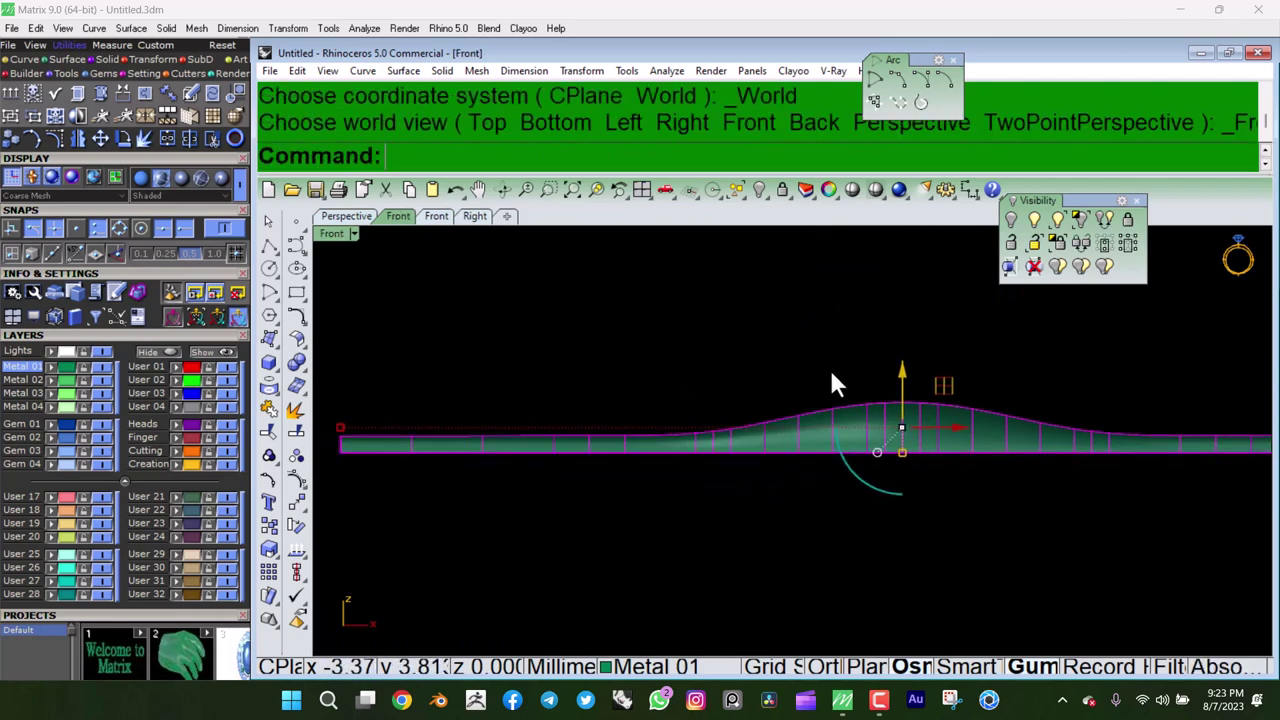
scroll(560, 445, up, 2)
scroll(575, 425, up, 2)
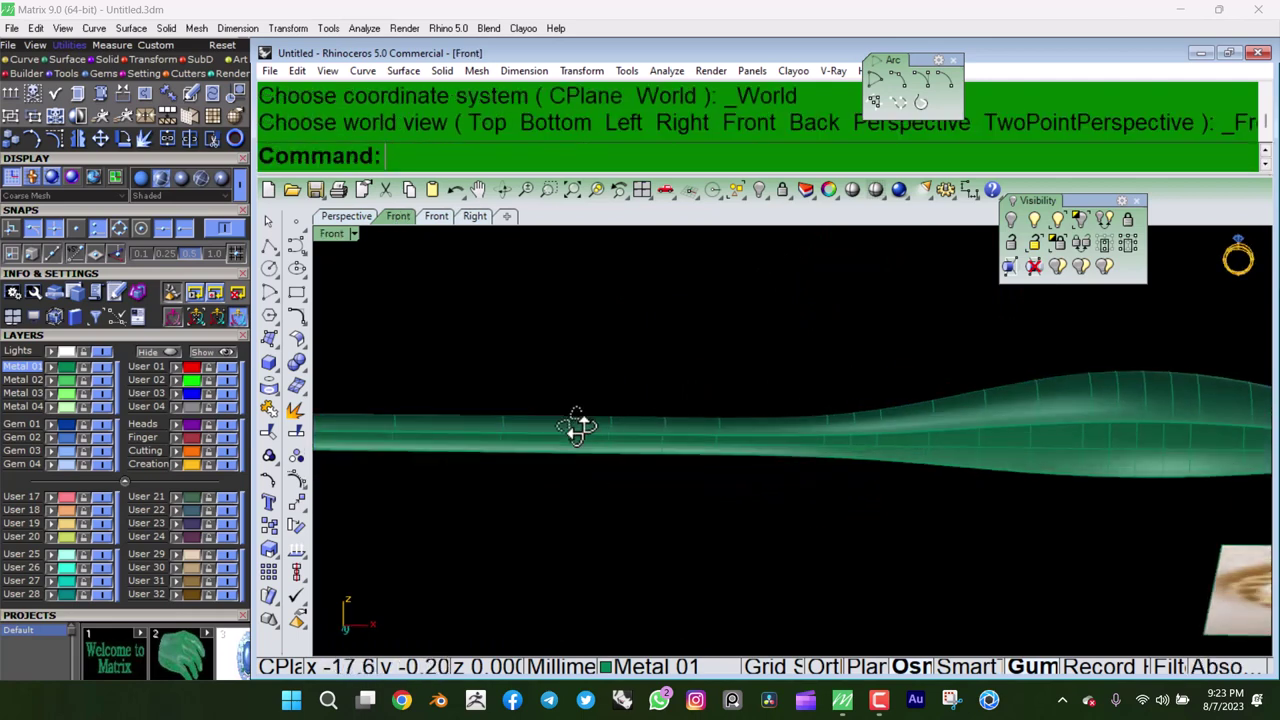
scroll(700, 440, up, 1)
click(756, 441)
key(ctrl+F2)
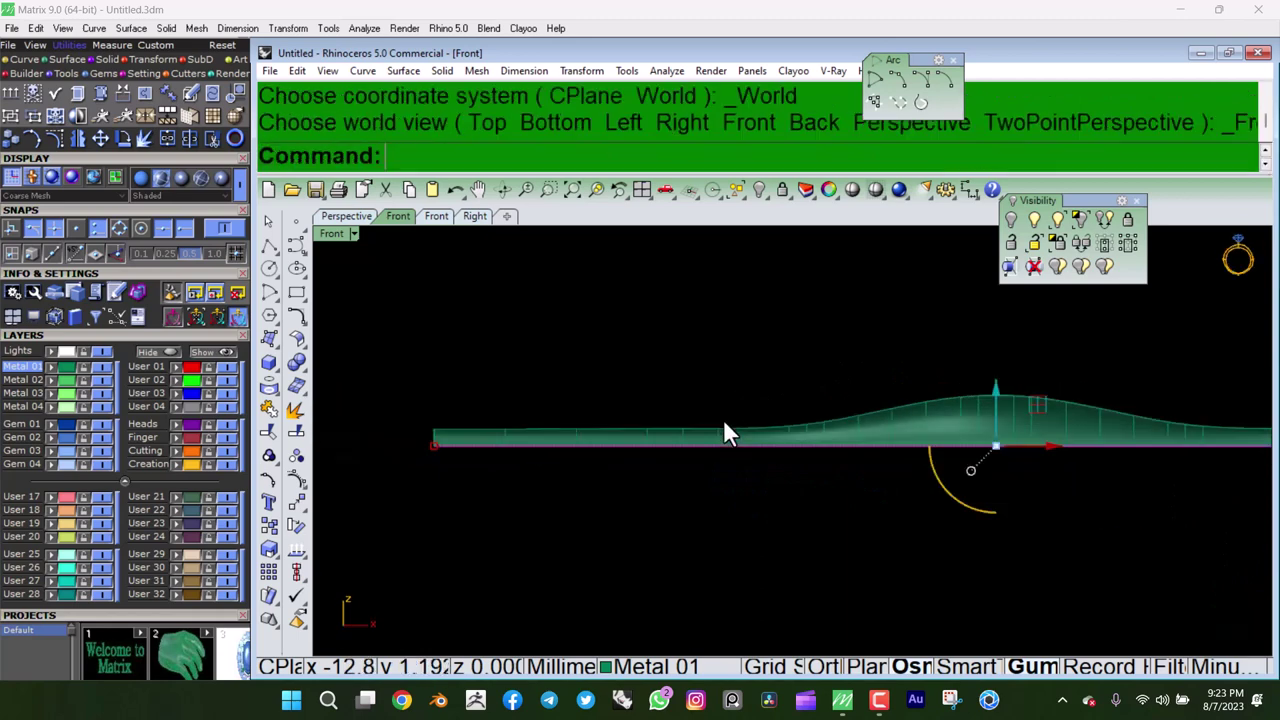
Orbit into a 3D view and select the swept band surface.
scroll(976, 430, up, 2)
scroll(961, 398, up, 1)
key(Escape)
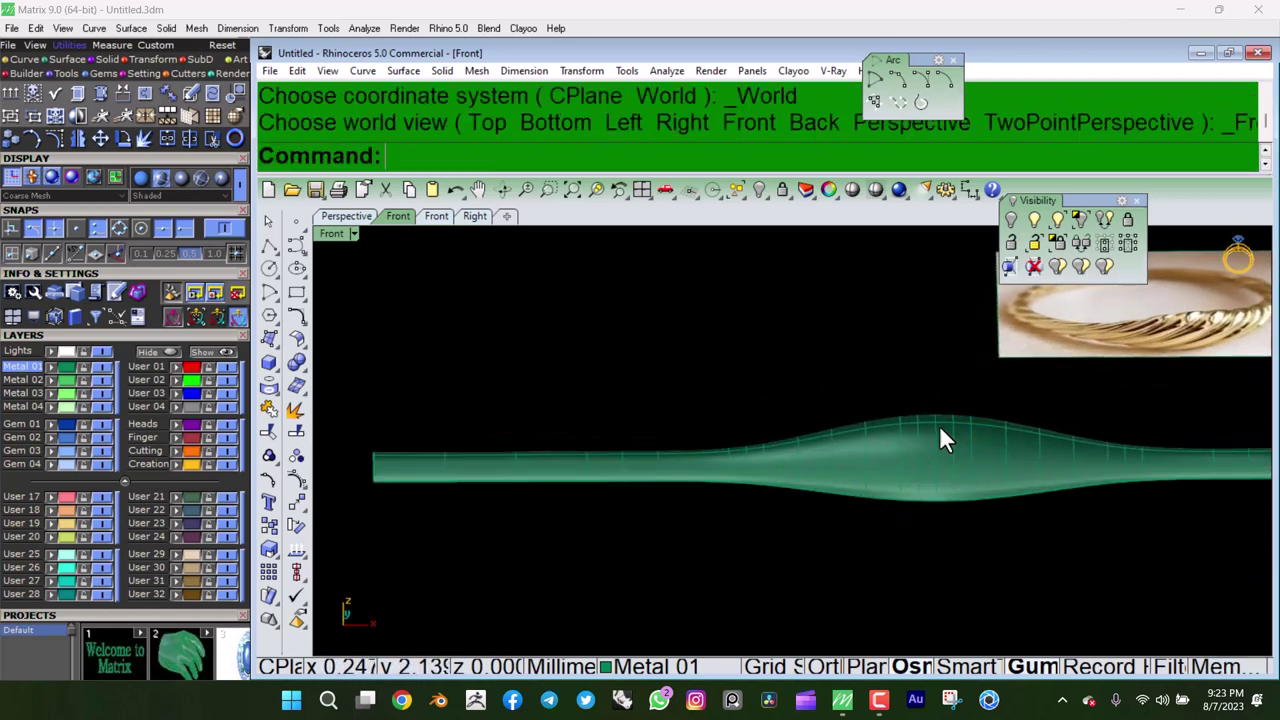
mouse_move(939, 425)
ctrl+shift+right_down()
mouse_move(870, 430)
mouse_move(876, 464)
ctrl+shift+right_up()
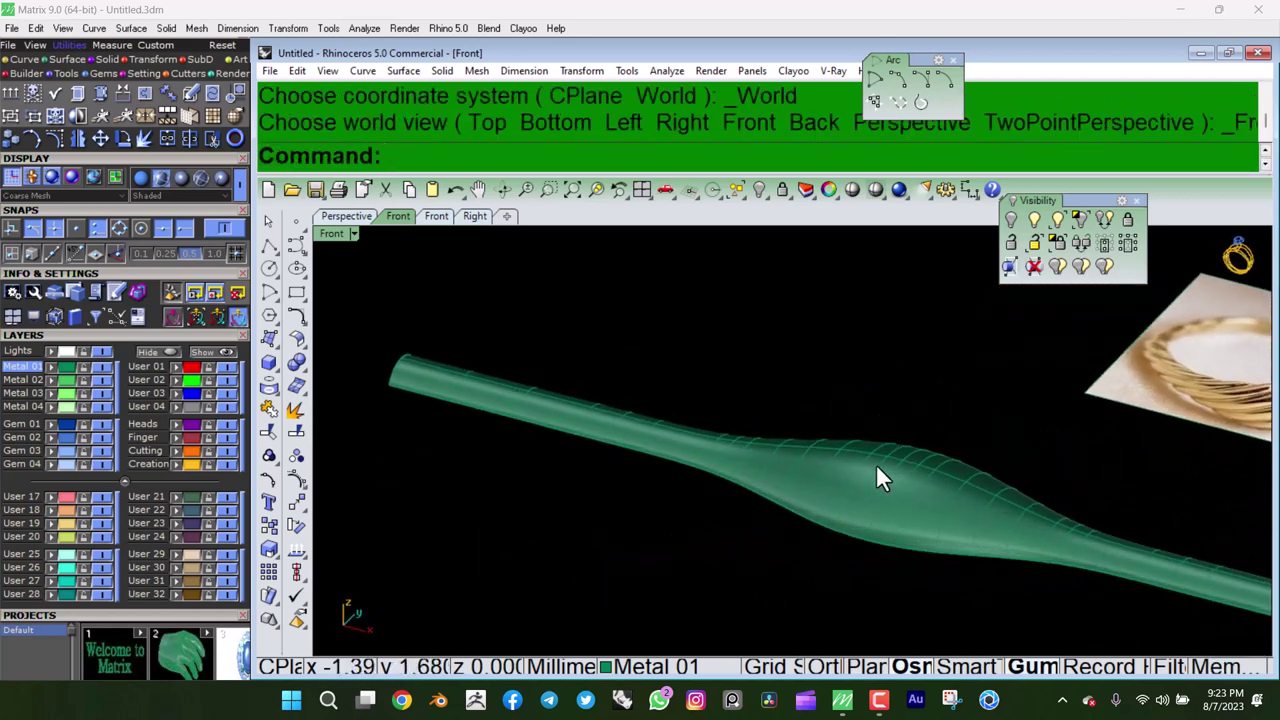
click(877, 466)
Project the band flat onto the construction plane, keeping the original.
click(578, 75)
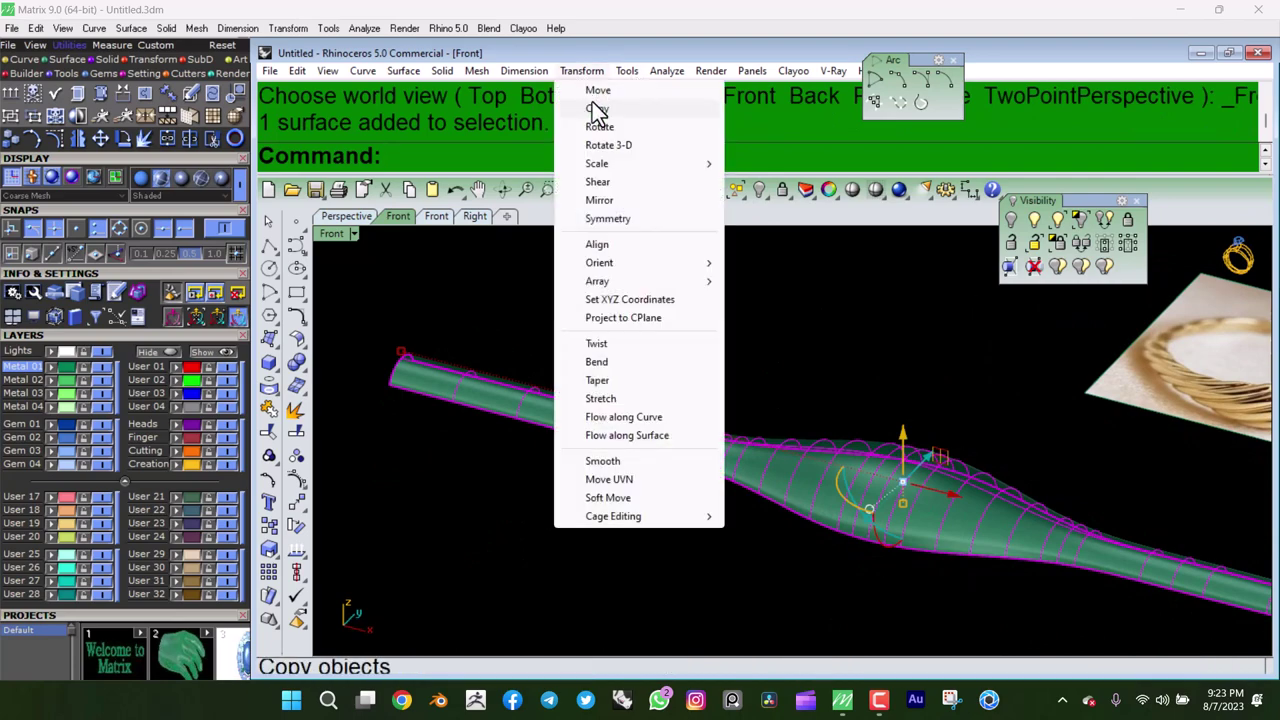
click(638, 317)
key(Return)
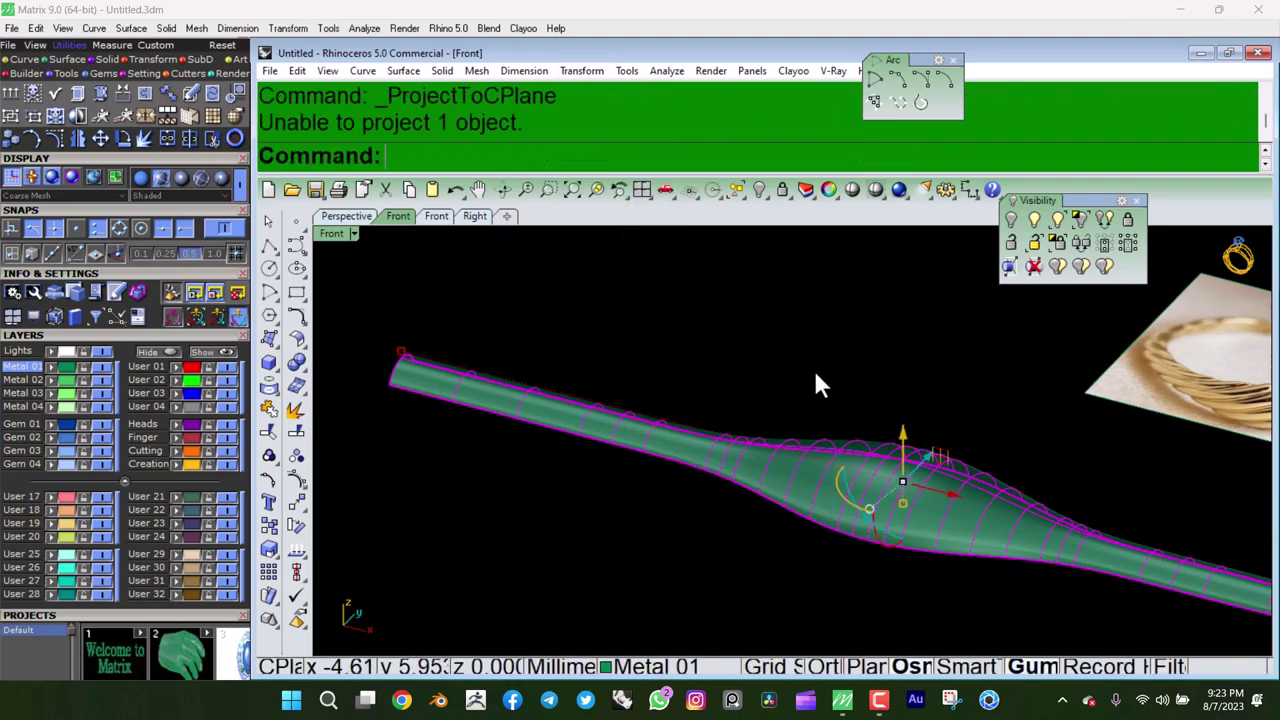
ctrl+shift+right_drag(813, 367, 893, 456)
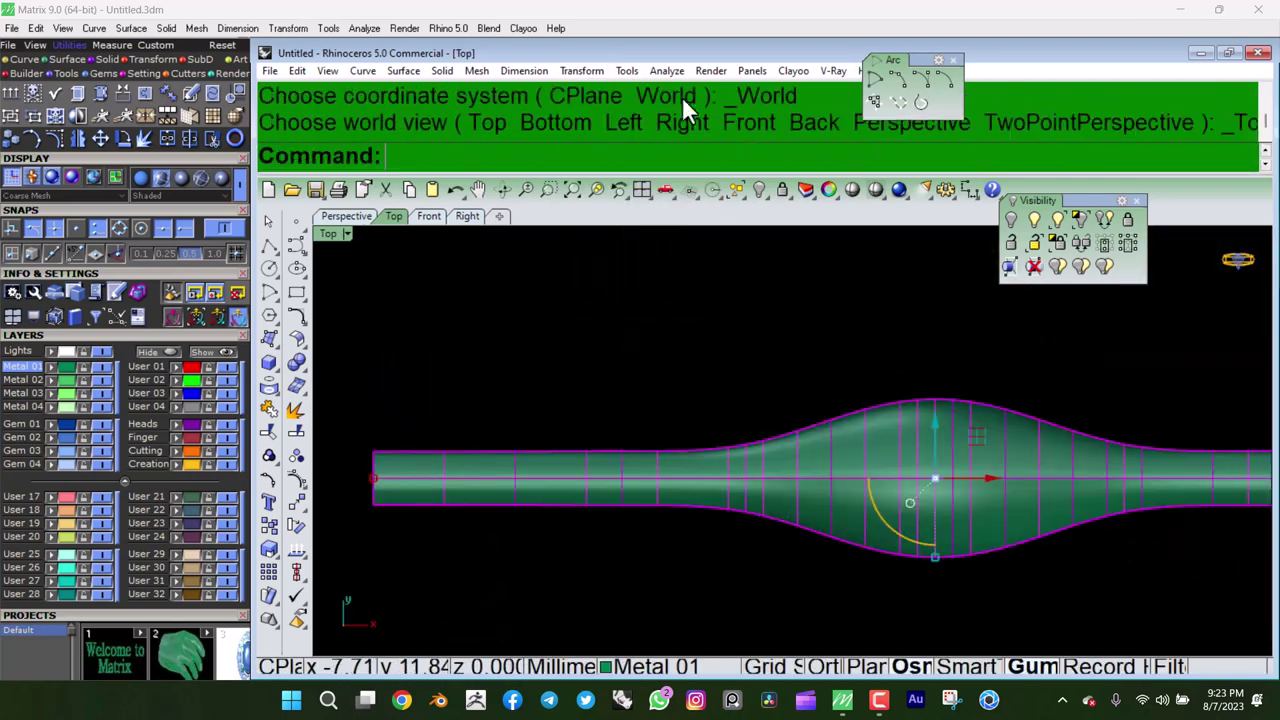
click(586, 73)
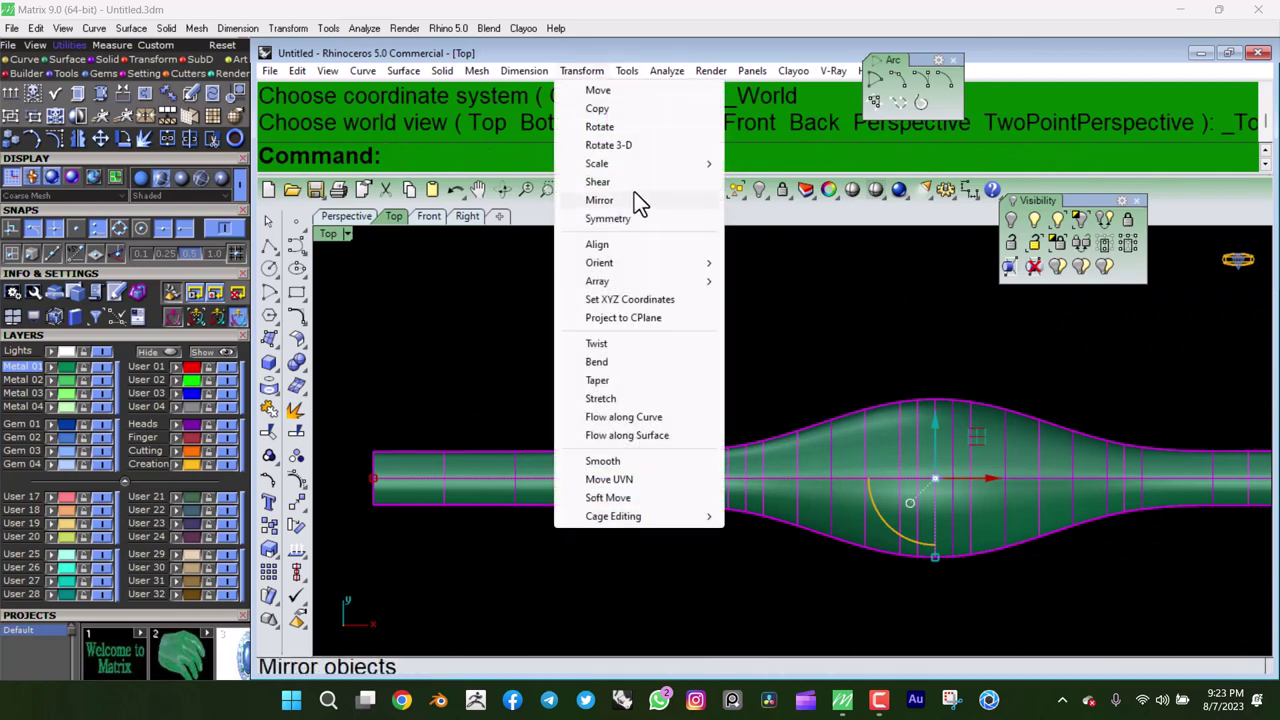
click(631, 317)
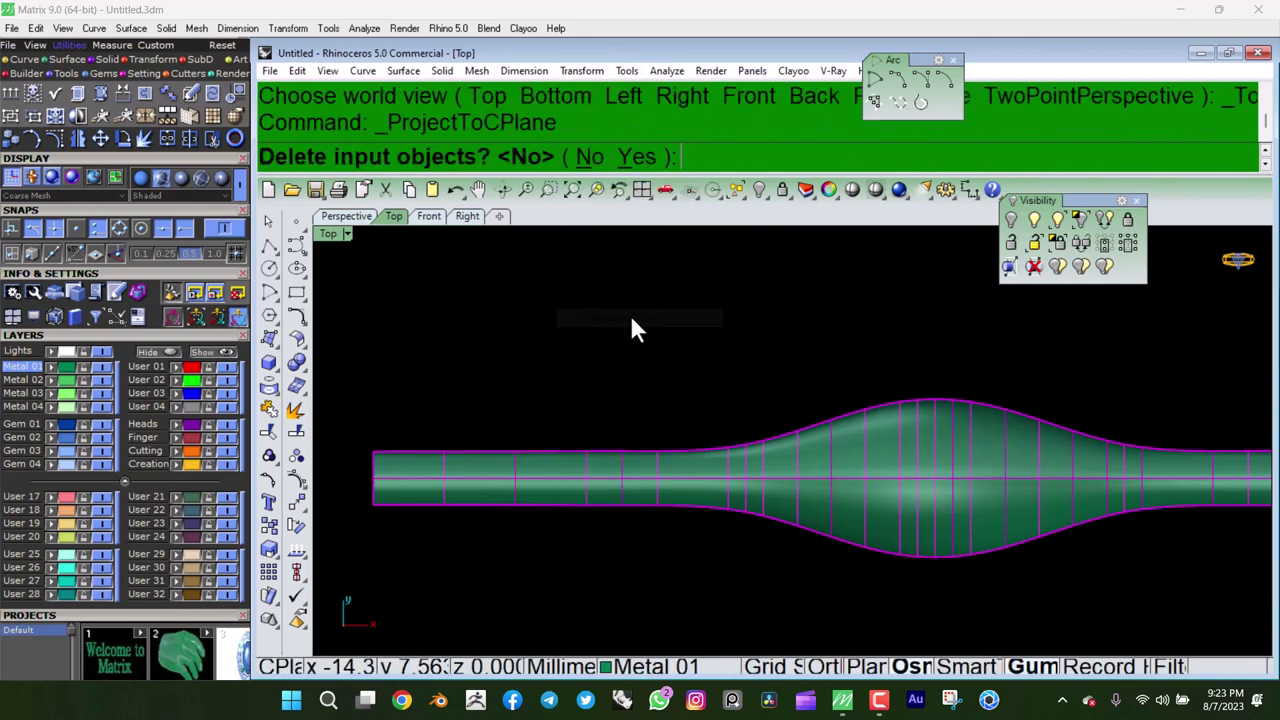
key(Return)
right_drag(774, 350, 910, 440)
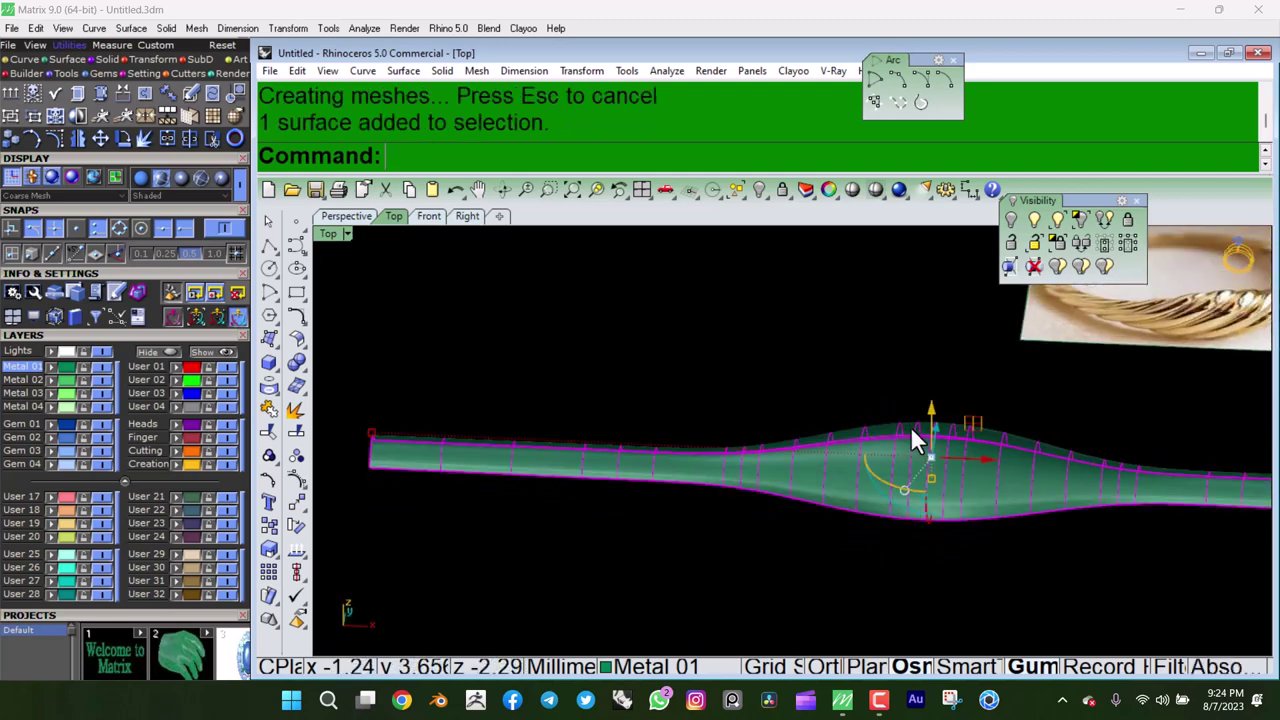
Move the strip to the Creation layer, lock it, delete the leftover curves, then unlock.
click(176, 464)
click(221, 463)
mouse_move(880, 386)
right_down()
mouse_move(820, 490)
mouse_move(613, 373)
right_up()
click(817, 483)
click(1128, 222)
click(802, 487)
right_click(802, 487)
mouse_move(498, 323)
mouse_down()
mouse_move(900, 602)
mouse_move(1037, 597)
mouse_up()
key(Delete)
right_drag(846, 457, 924, 478)
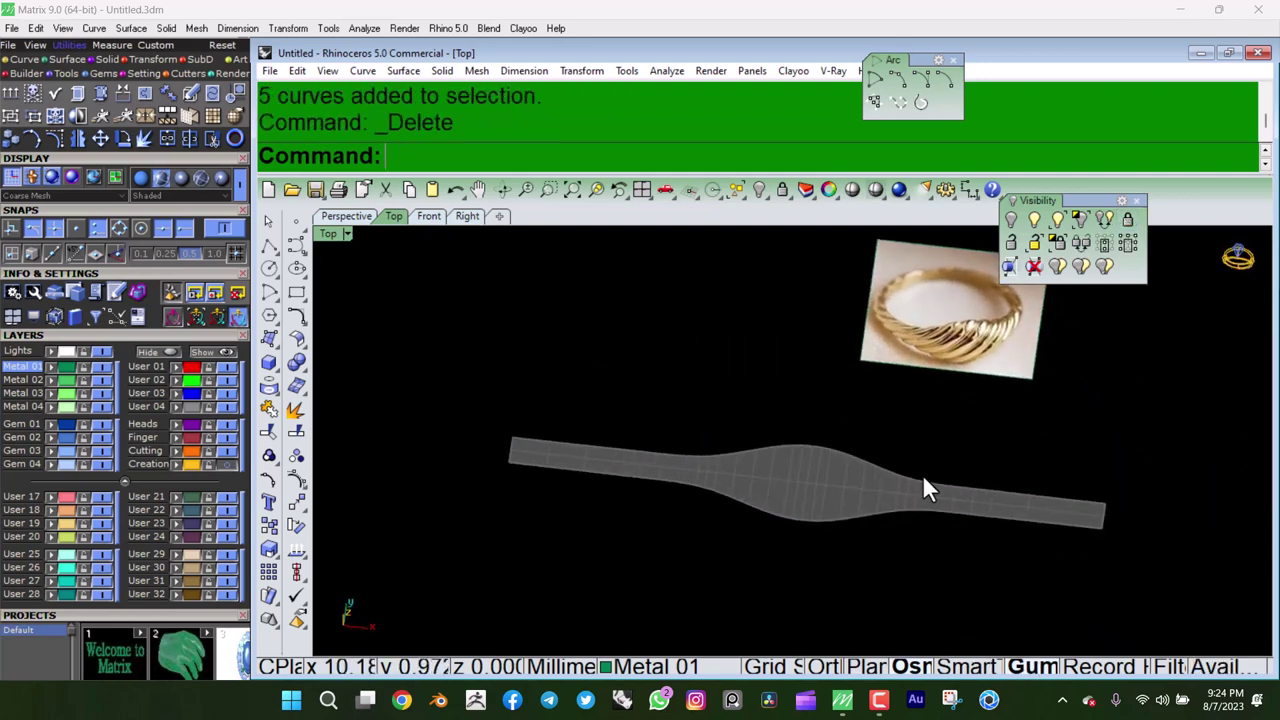
right_click(1128, 222)
mouse_move(829, 417)
right_down()
mouse_move(534, 363)
mouse_move(886, 409)
mouse_move(975, 402)
right_up()
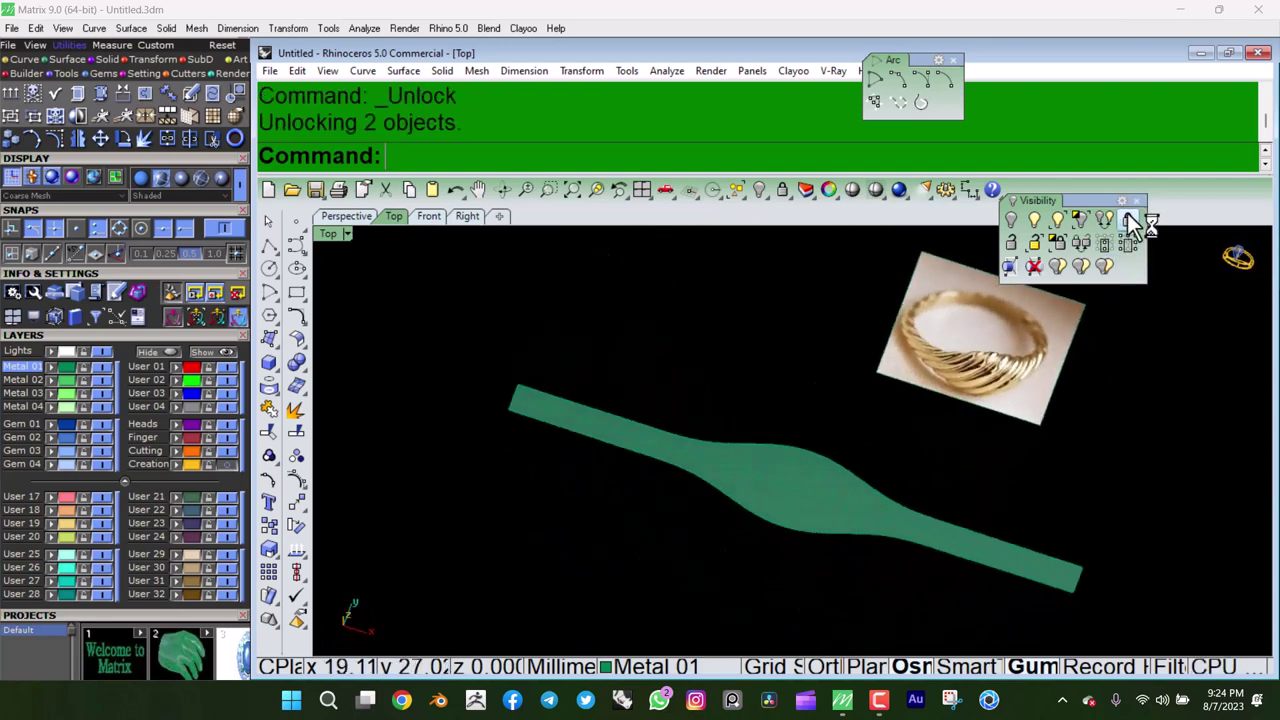
In Top view, DupBorder the strip, then move the strip to the Cutting layer and hide that layer.
key(ctrl+F1)
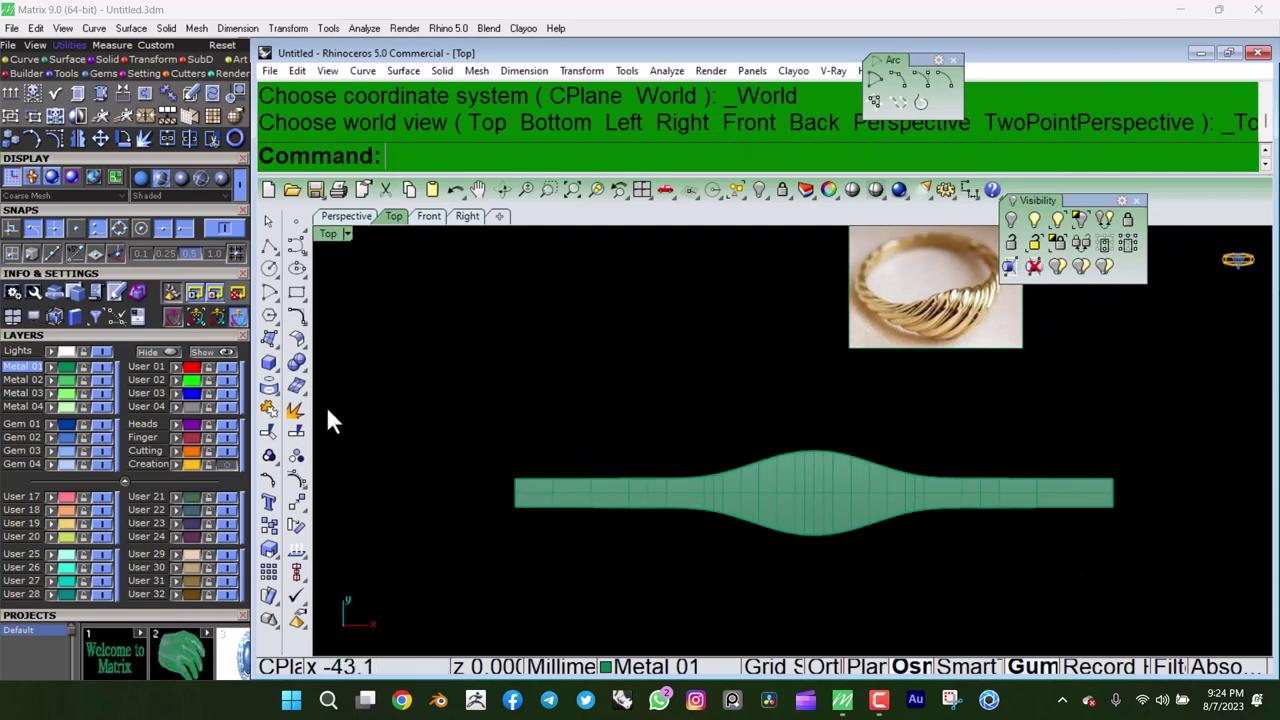
click(280, 405)
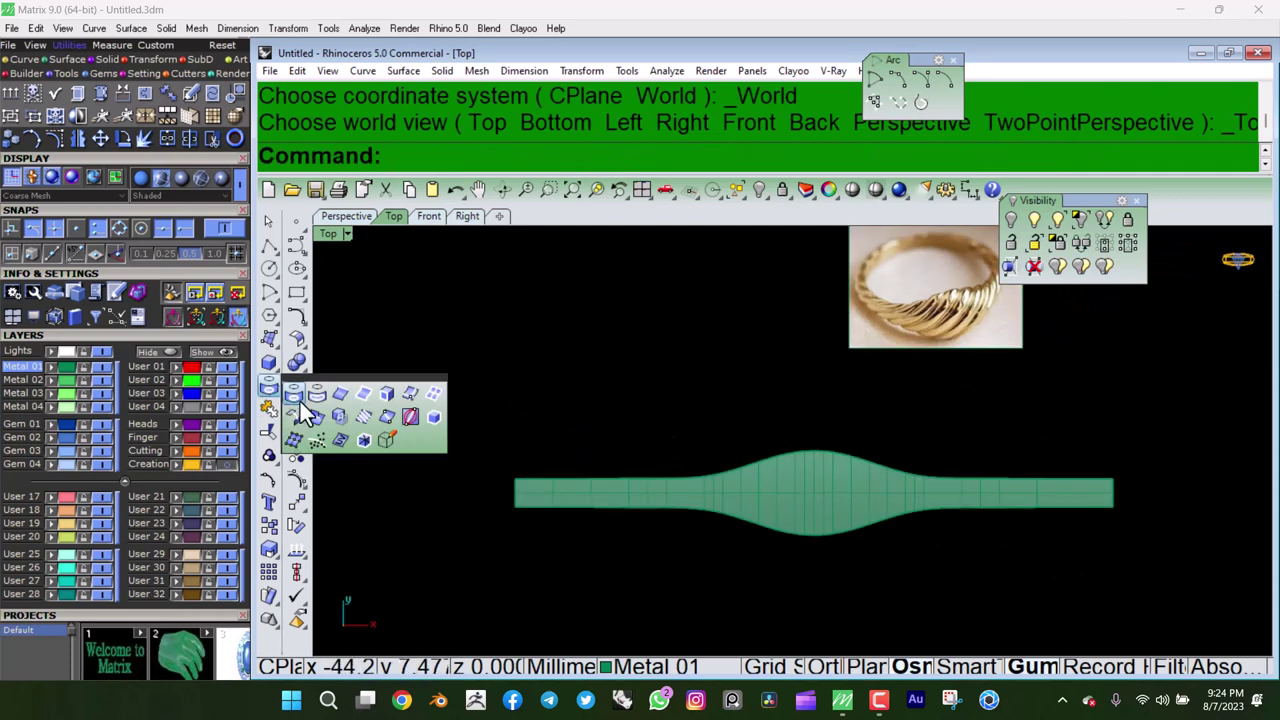
click(368, 396)
click(848, 488)
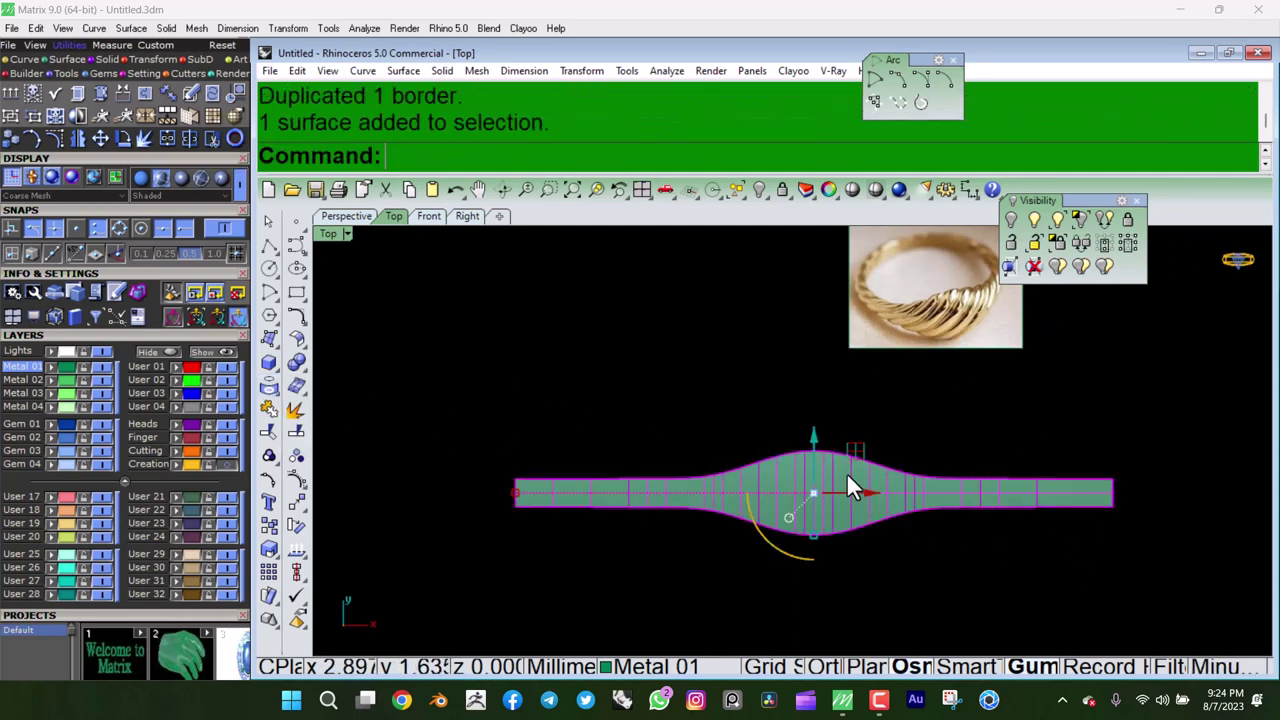
click(190, 452)
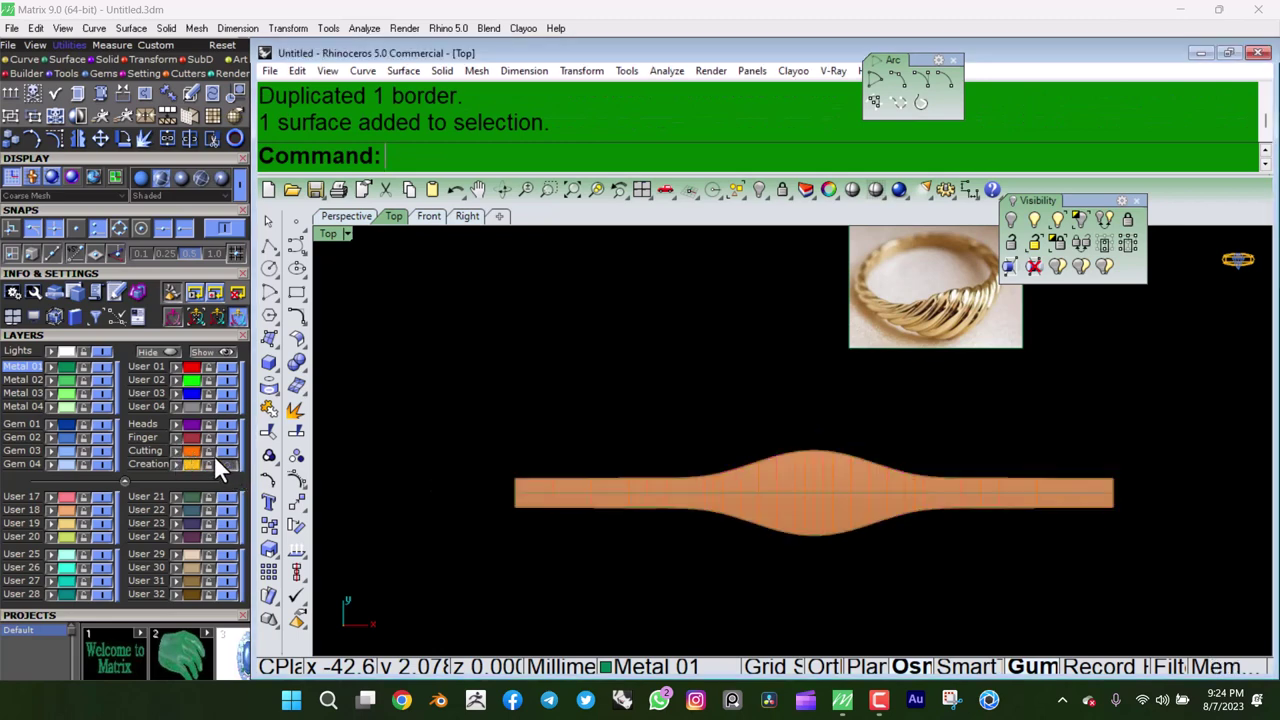
click(225, 449)
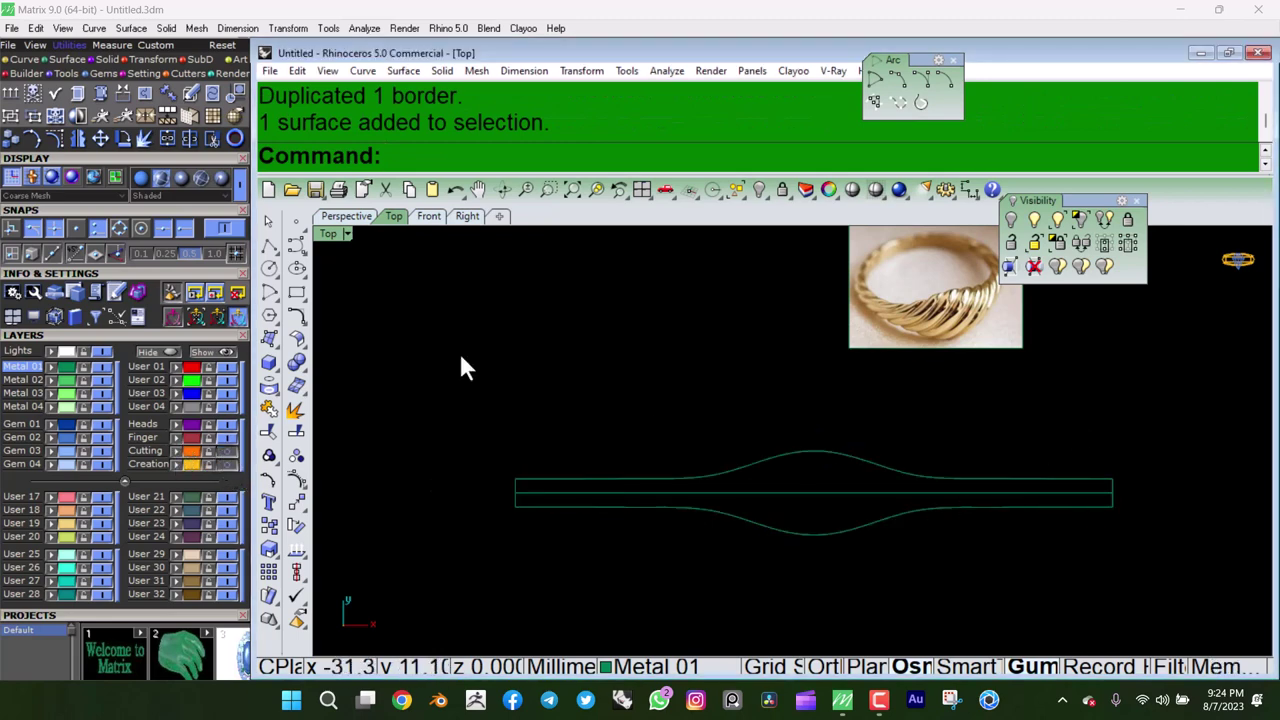
Draw a 45° BothSides line through the centre of the strip outline.
click(272, 252)
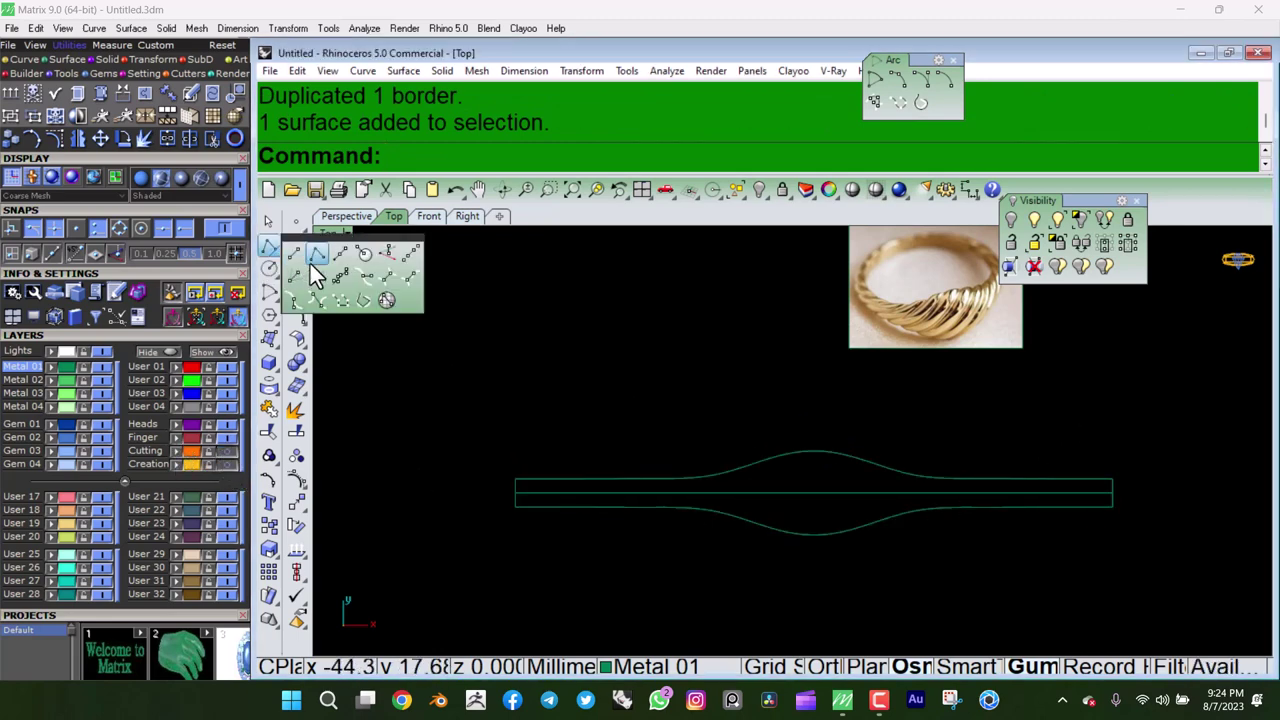
click(336, 253)
click(813, 493)
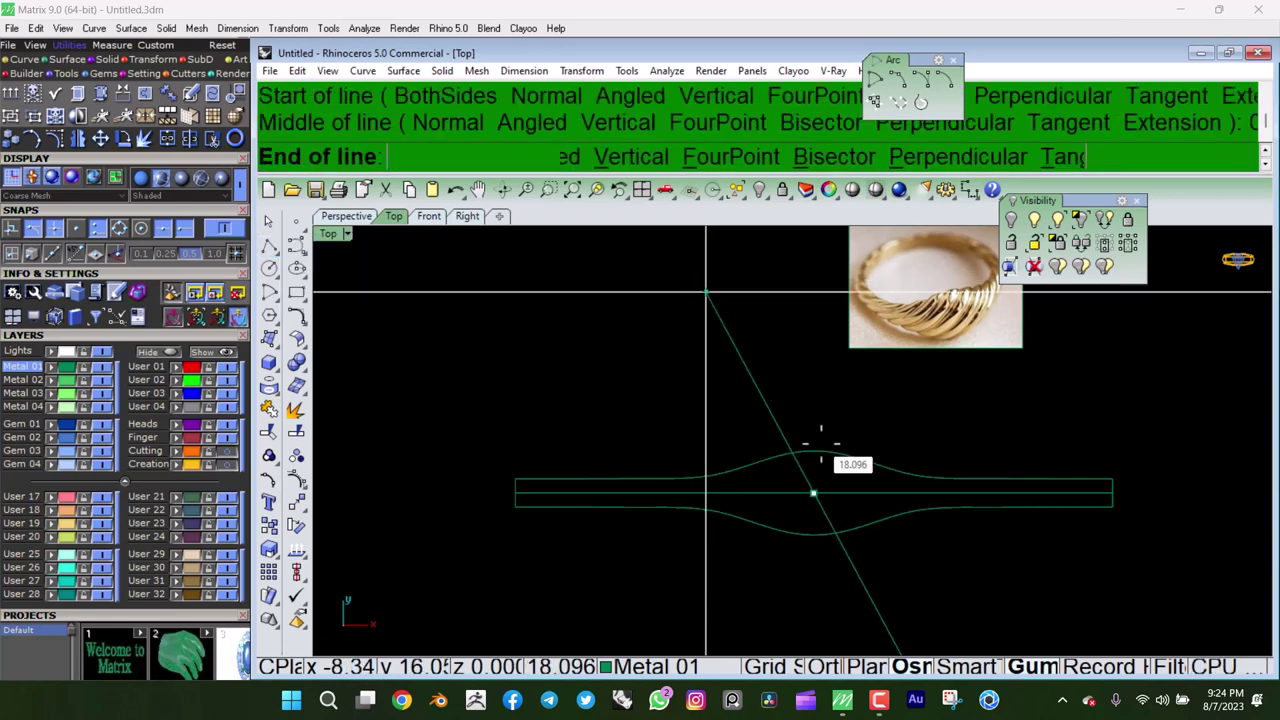
key(F8)
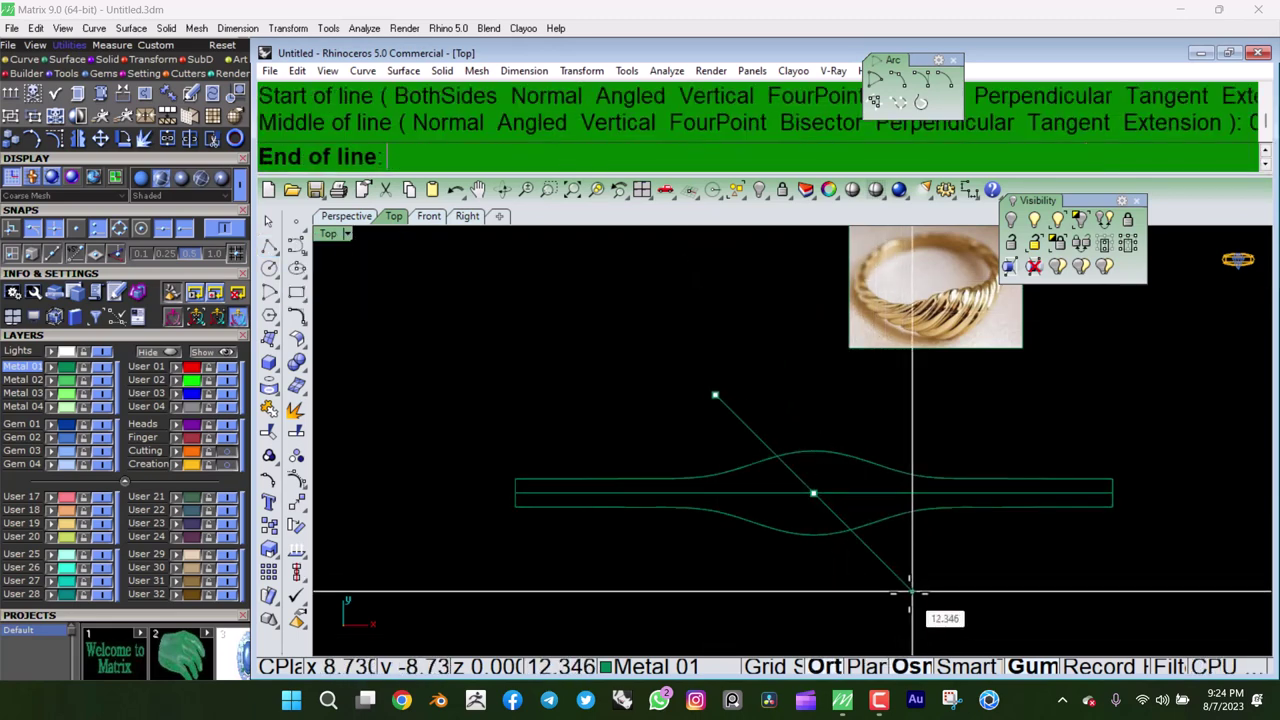
shift+click(910, 593)
Build a pipe along the diagonal line with start diameter 1 and the default end diameter.
click(898, 580)
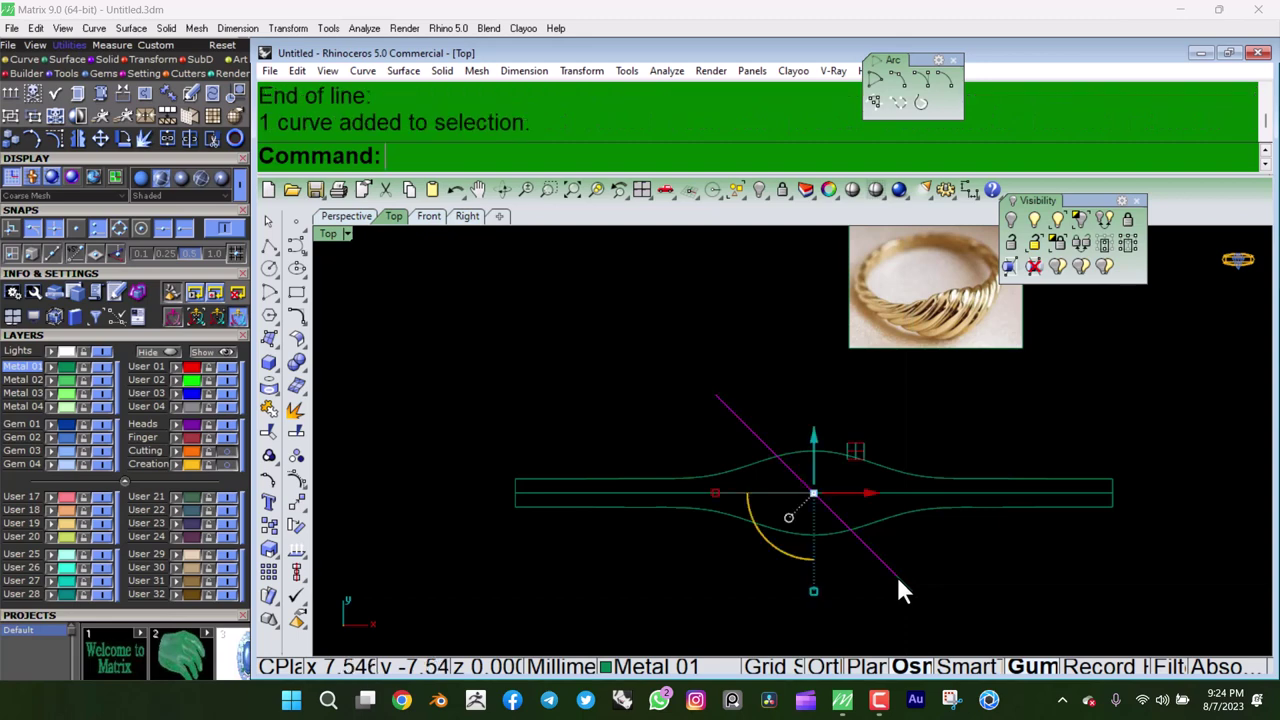
scroll(896, 574, up, 3)
scroll(870, 528, up, 2)
scroll(829, 503, up, 2)
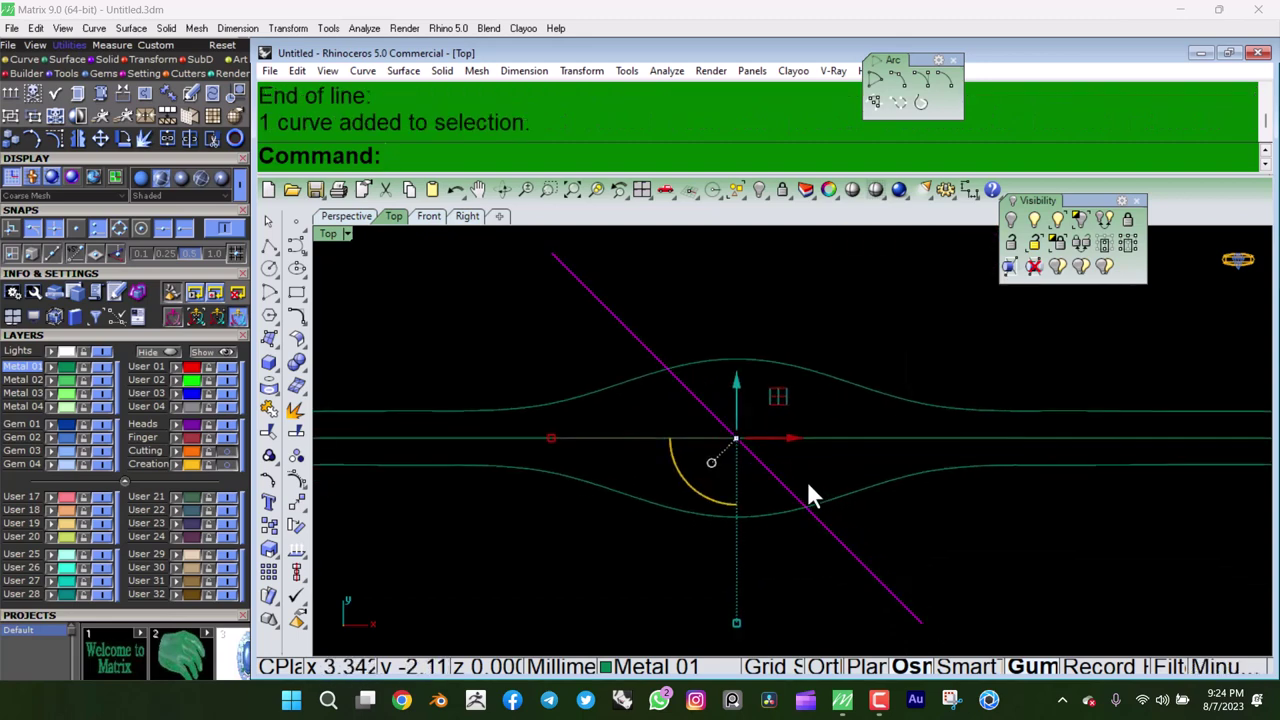
click(279, 364)
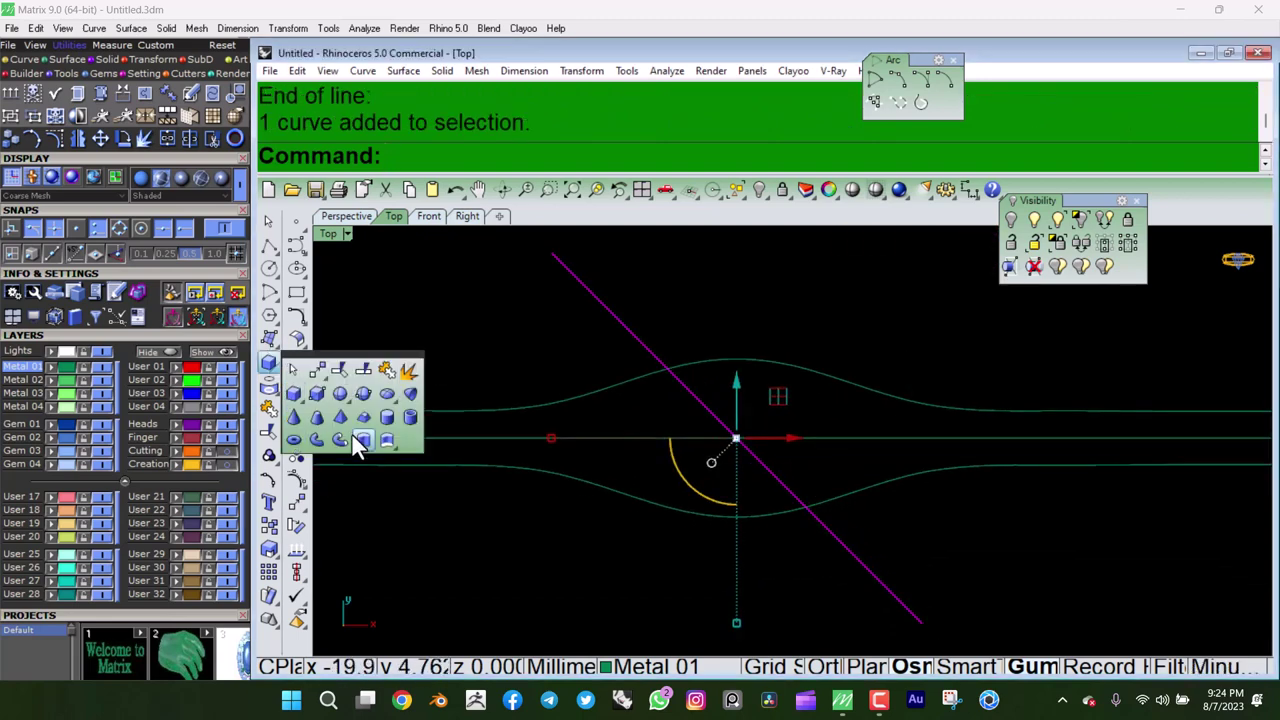
click(318, 441)
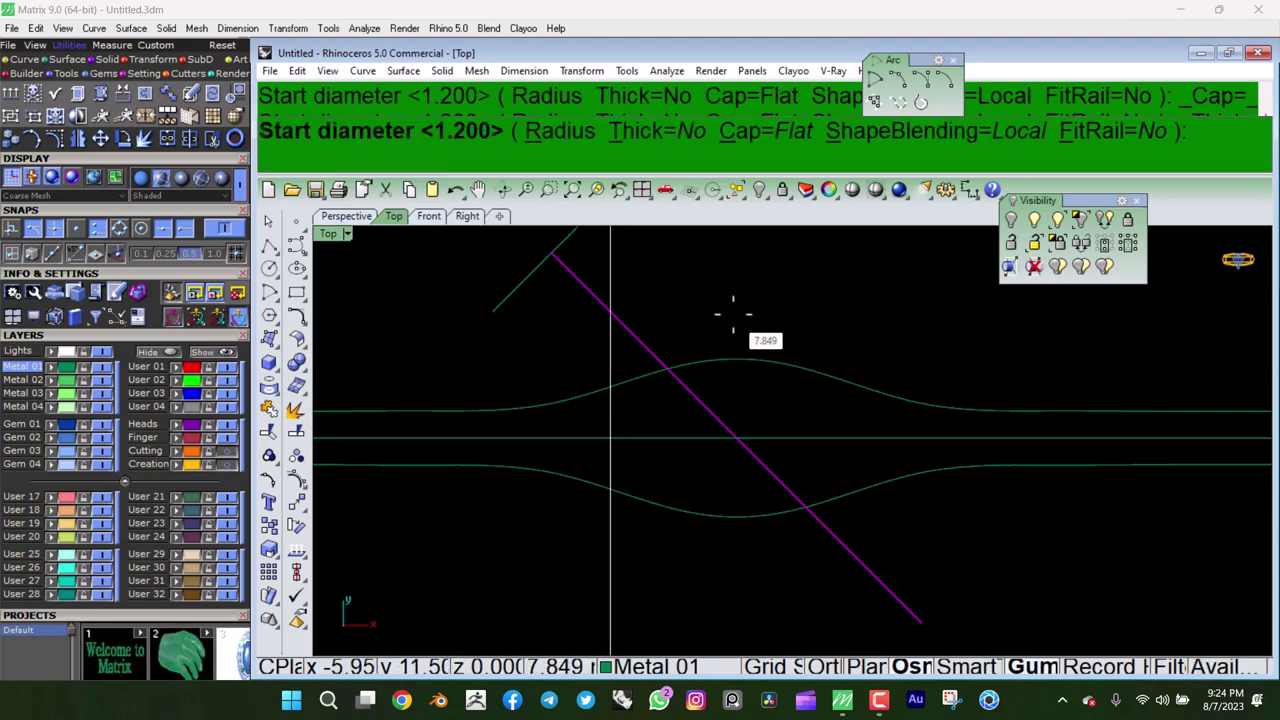
text(1)
key(Return)
key(Return)
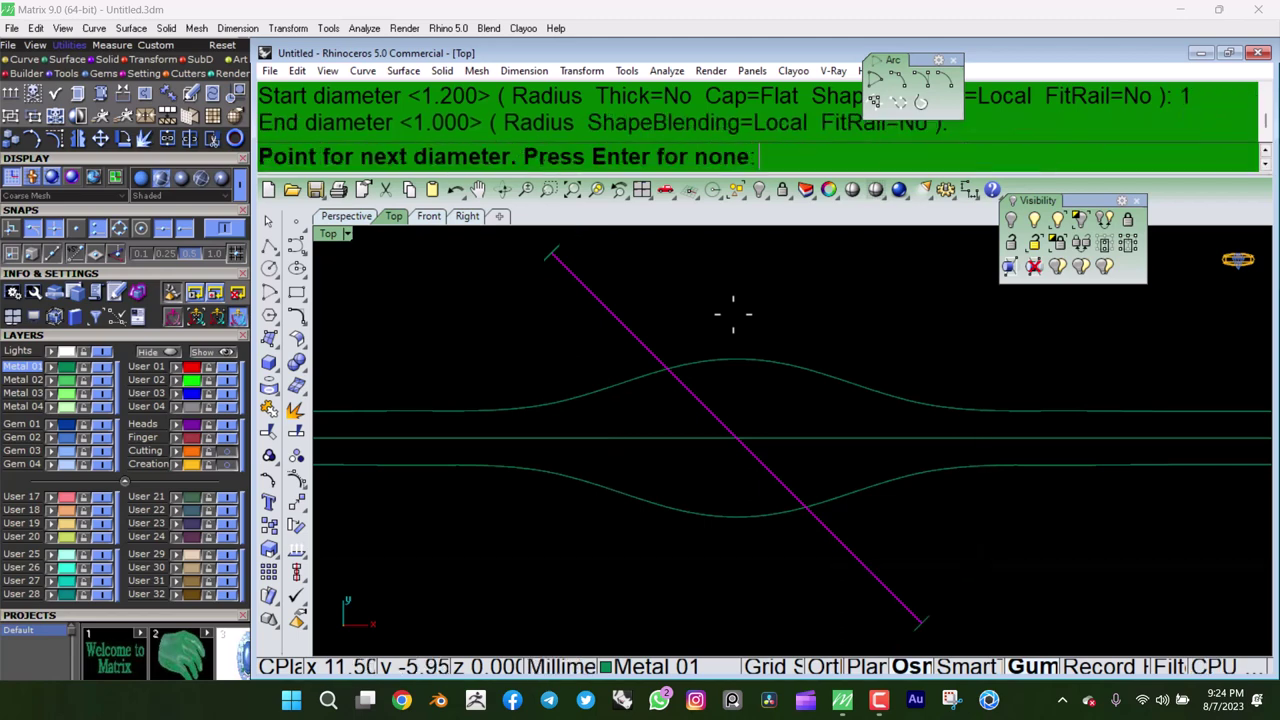
key(Return)
scroll(751, 443, up, 2)
Lock the pipe, select its centre line, check it in Front view, then unlock the pipe.
scroll(751, 443, down, 2)
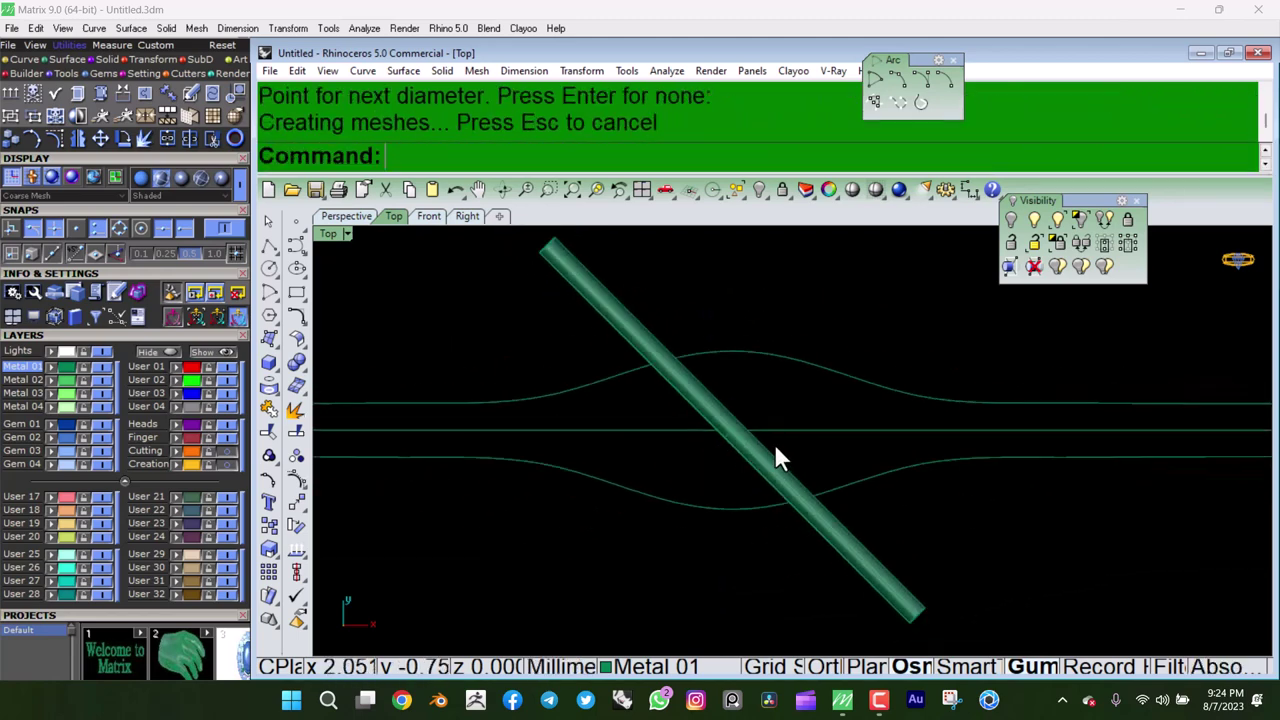
mouse_move(777, 457)
ctrl+shift+right_down()
mouse_move(737, 334)
mouse_move(660, 300)
mouse_move(785, 323)
mouse_move(835, 447)
mouse_move(828, 463)
ctrl+shift+right_up()
click(828, 466)
click(1128, 218)
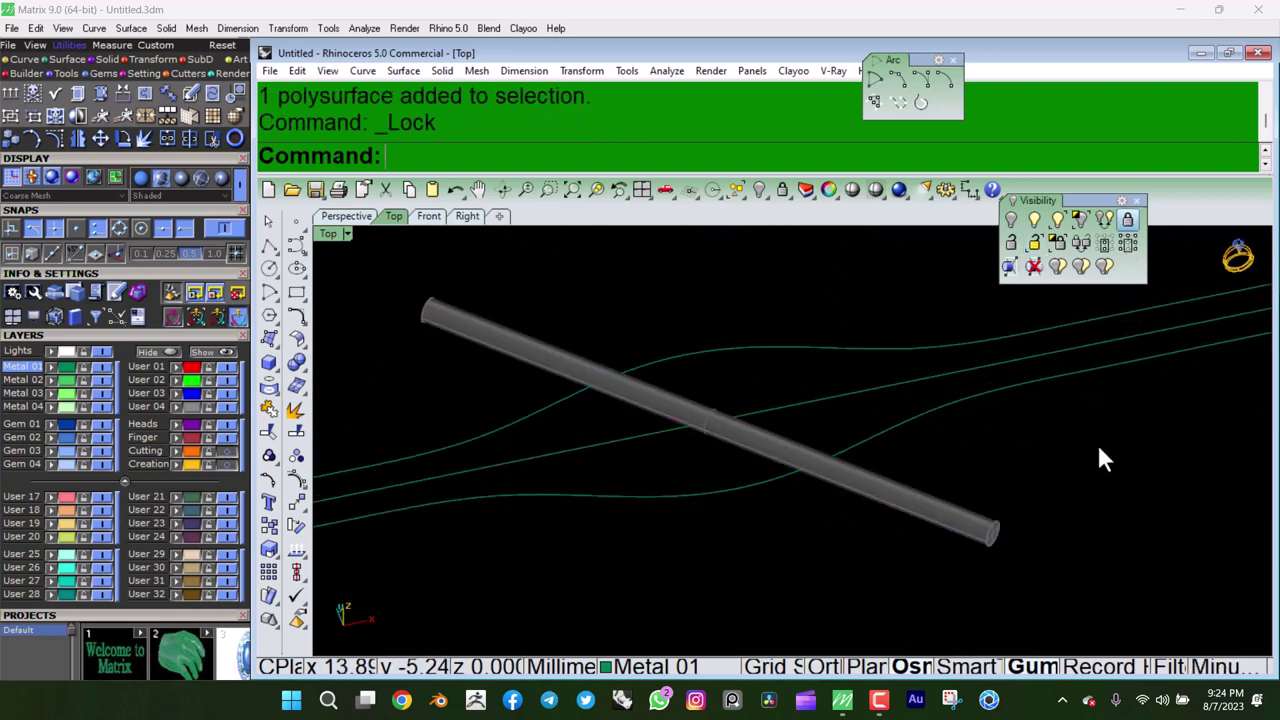
click(962, 524)
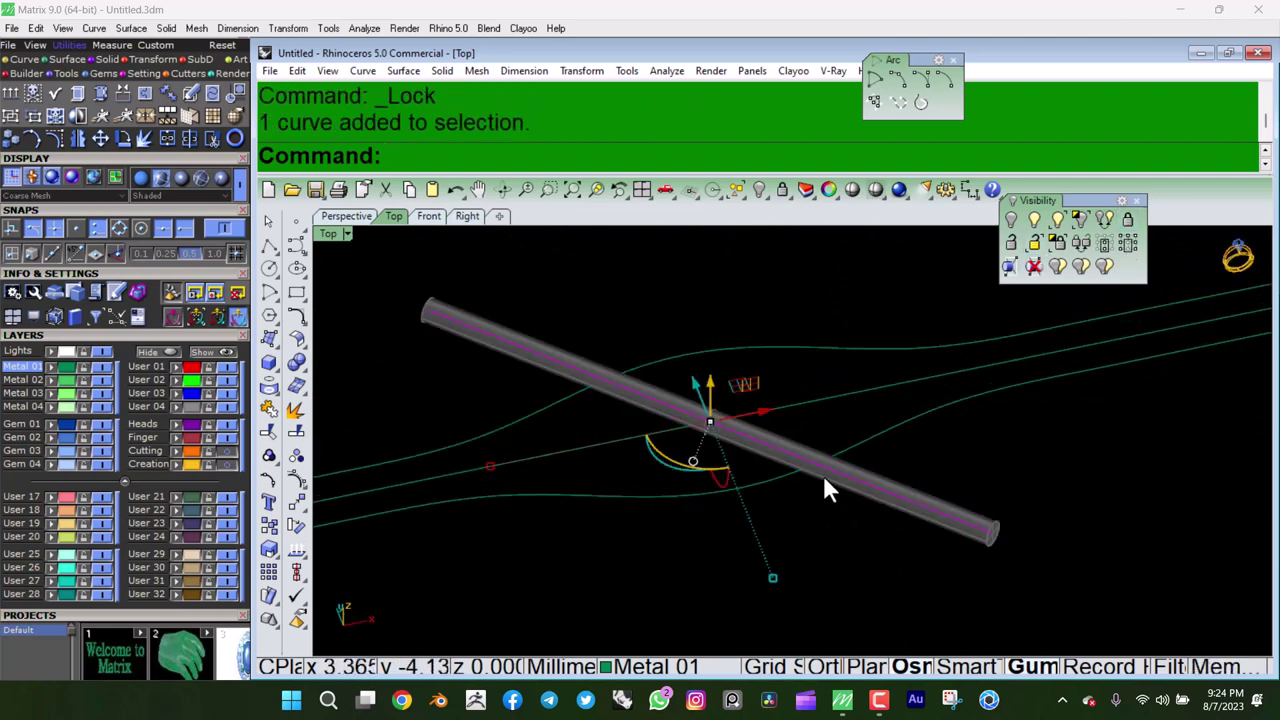
key(ctrl+F2)
drag(509, 433, 372, 440)
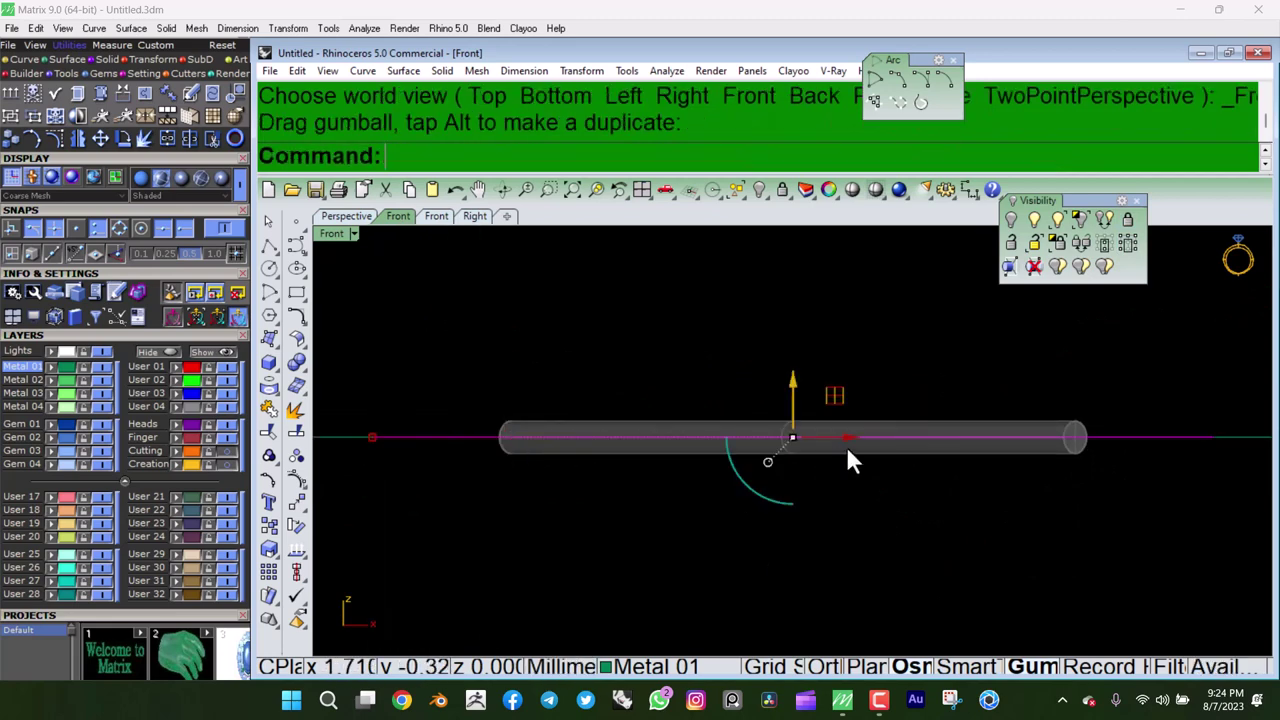
right_click(1128, 225)
click(1014, 432)
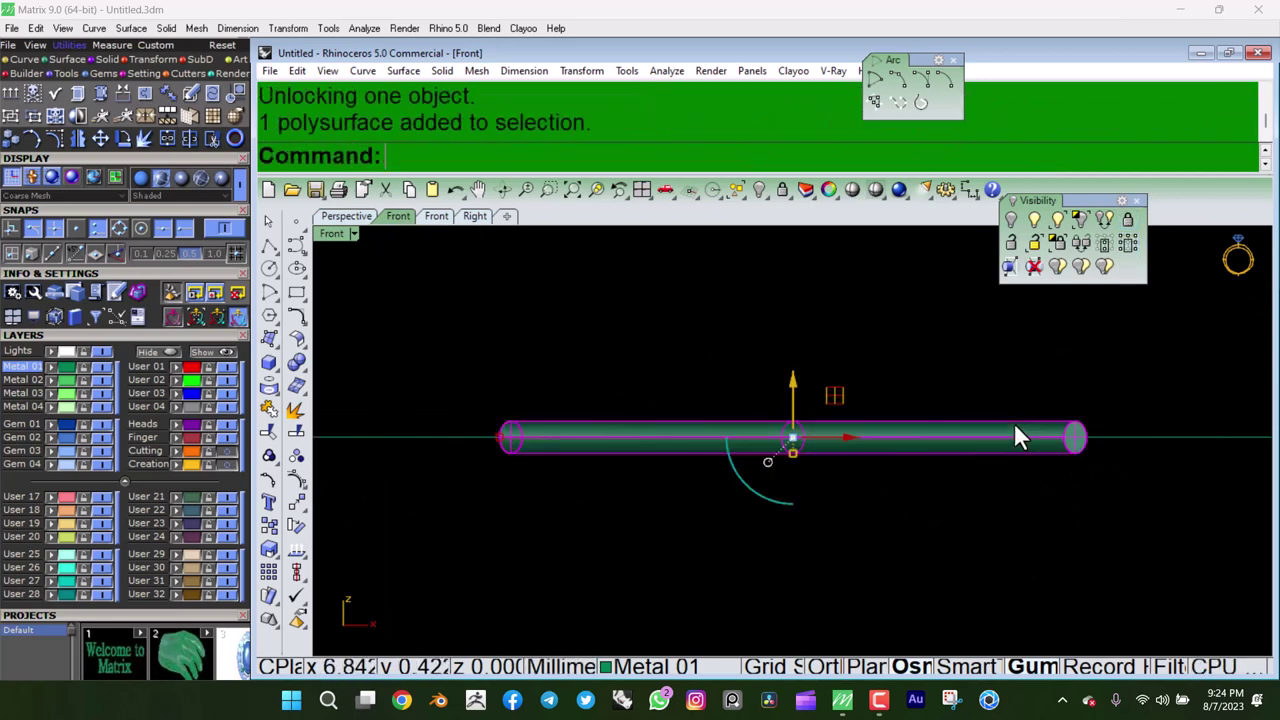
click(560, 375)
right_drag(560, 375, 488, 437)
In Right view, project the centre line onto the construction plane, keeping the original.
click(513, 325)
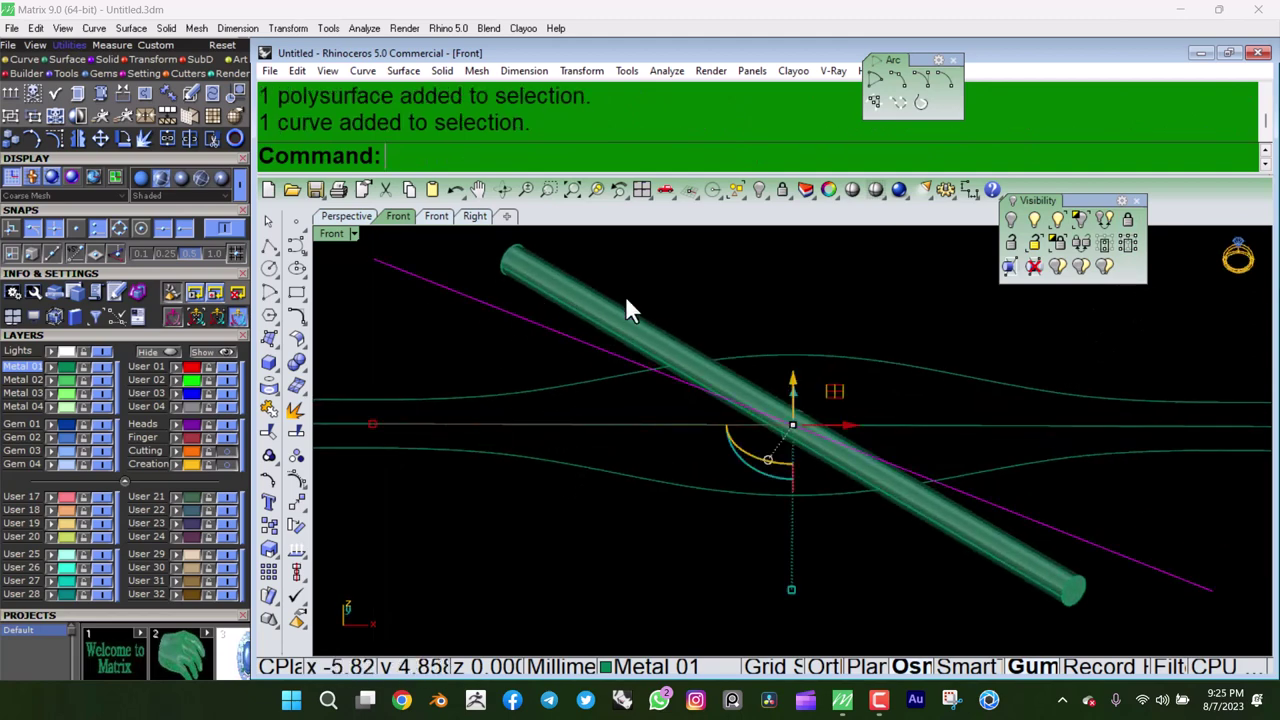
key(ctrl+F3)
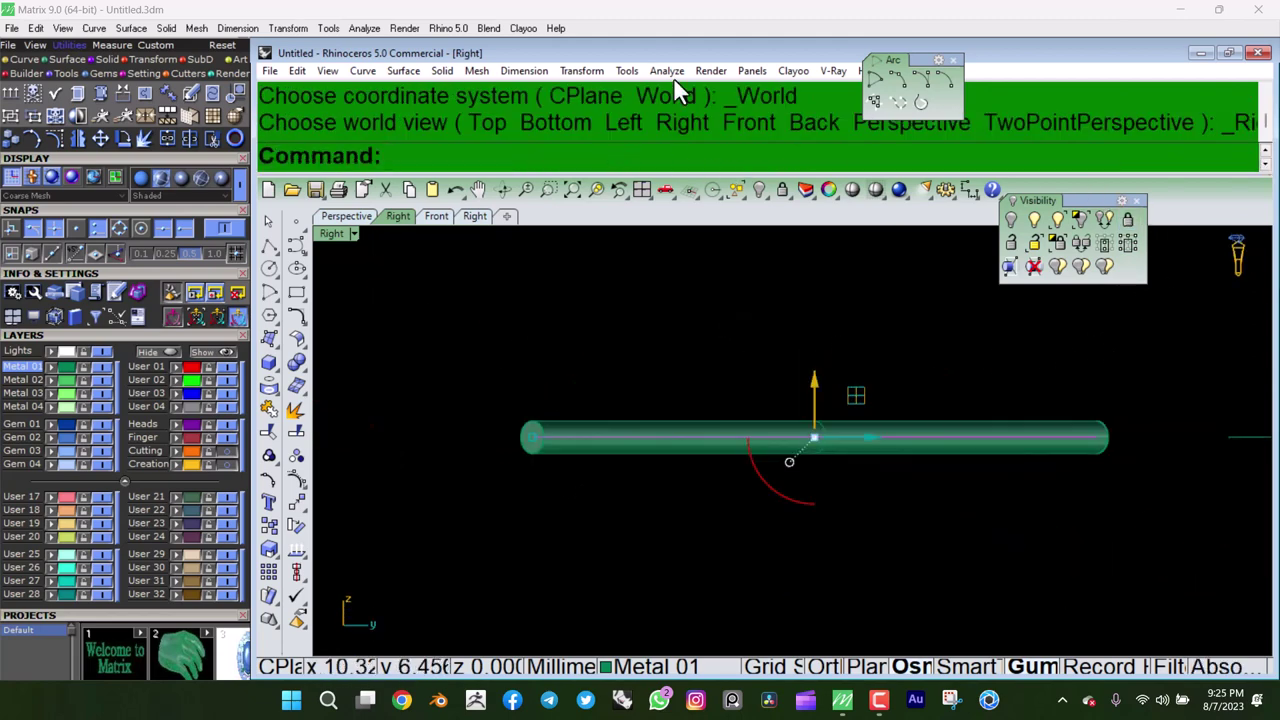
click(597, 70)
click(628, 317)
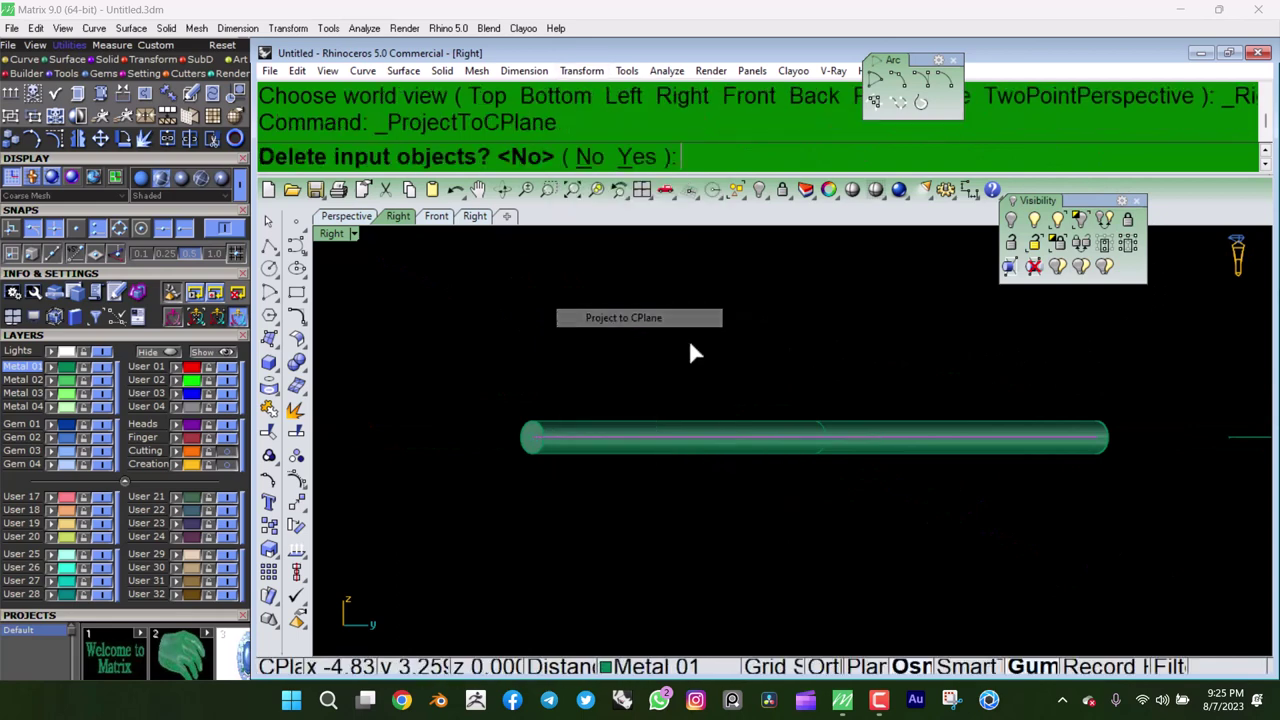
key(Return)
key(Return)
key(Return)
mouse_move(846, 440)
right_down()
mouse_move(871, 486)
mouse_move(849, 429)
mouse_move(757, 457)
mouse_move(694, 500)
mouse_move(800, 500)
mouse_move(775, 401)
right_up()
key(Delete)
key(ctrl+z)
key(ctrl+F2)
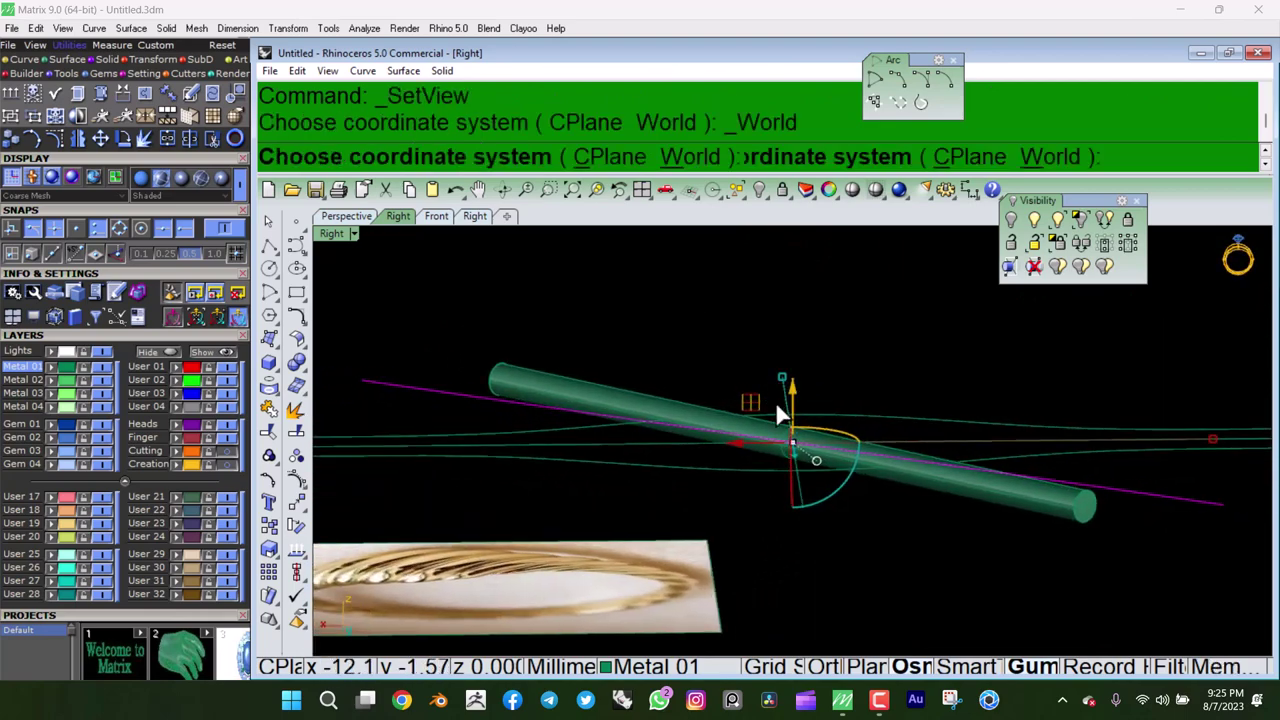
Split the pipe lengthwise with the projected line, then delete one half and the cutter.
click(586, 438)
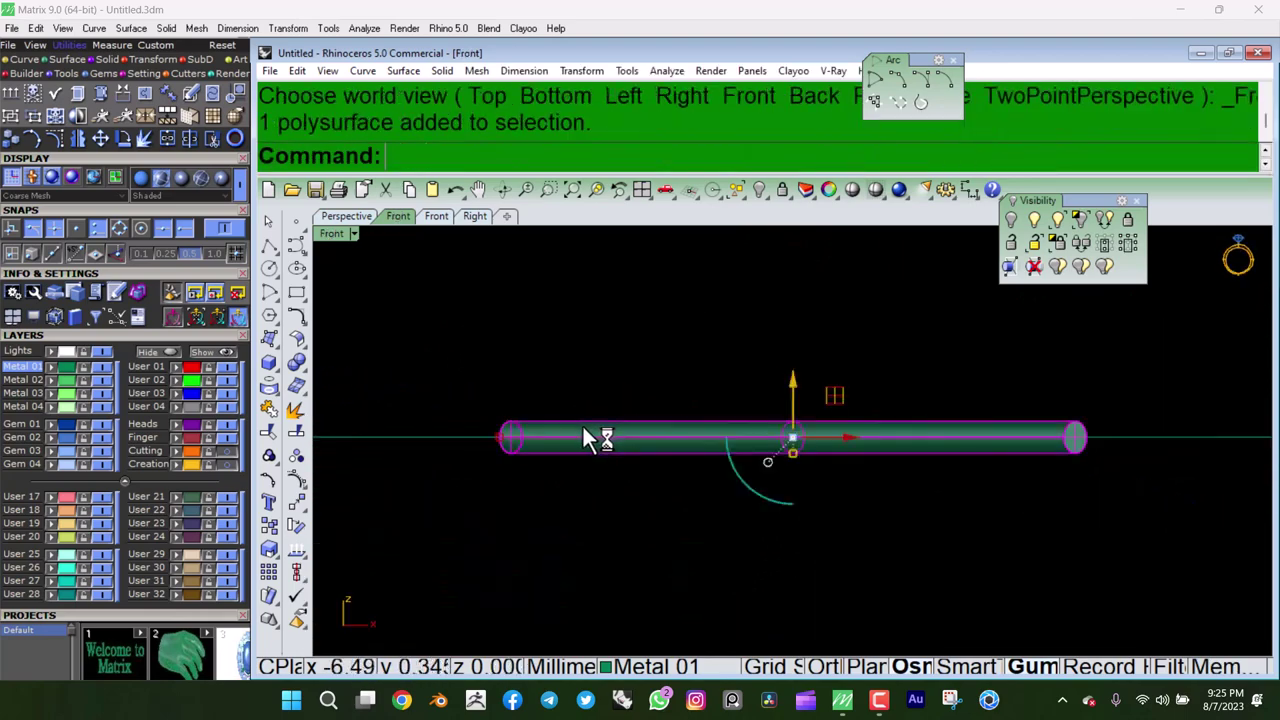
click(297, 437)
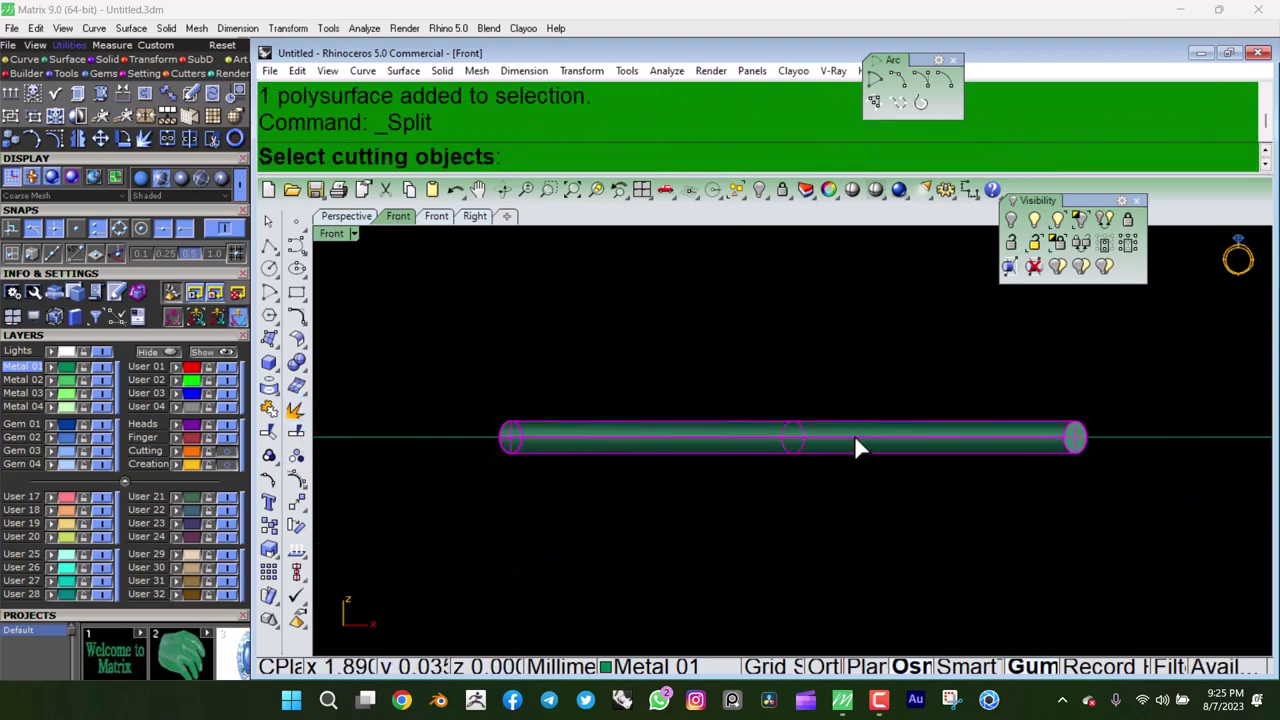
ctrl+shift+right_drag(858, 447, 1088, 500)
click(1175, 479)
key(Return)
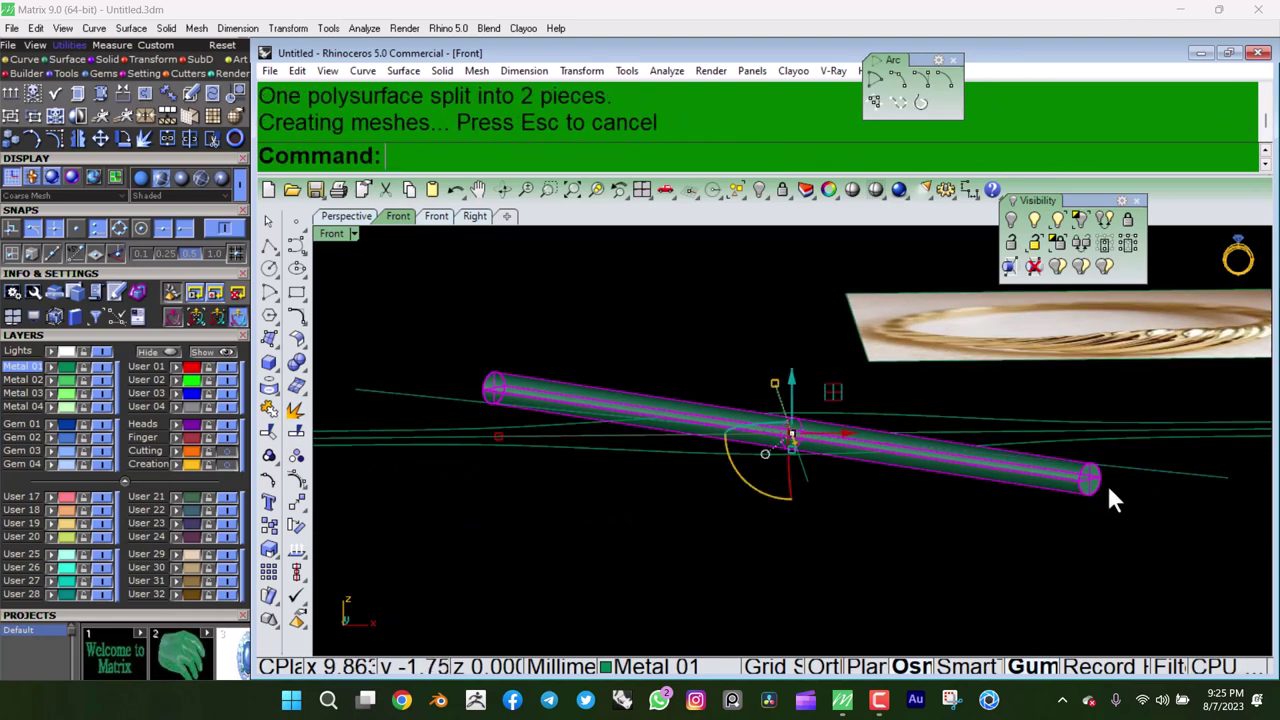
click(1100, 483)
key(Delete)
click(1160, 465)
key(Delete)
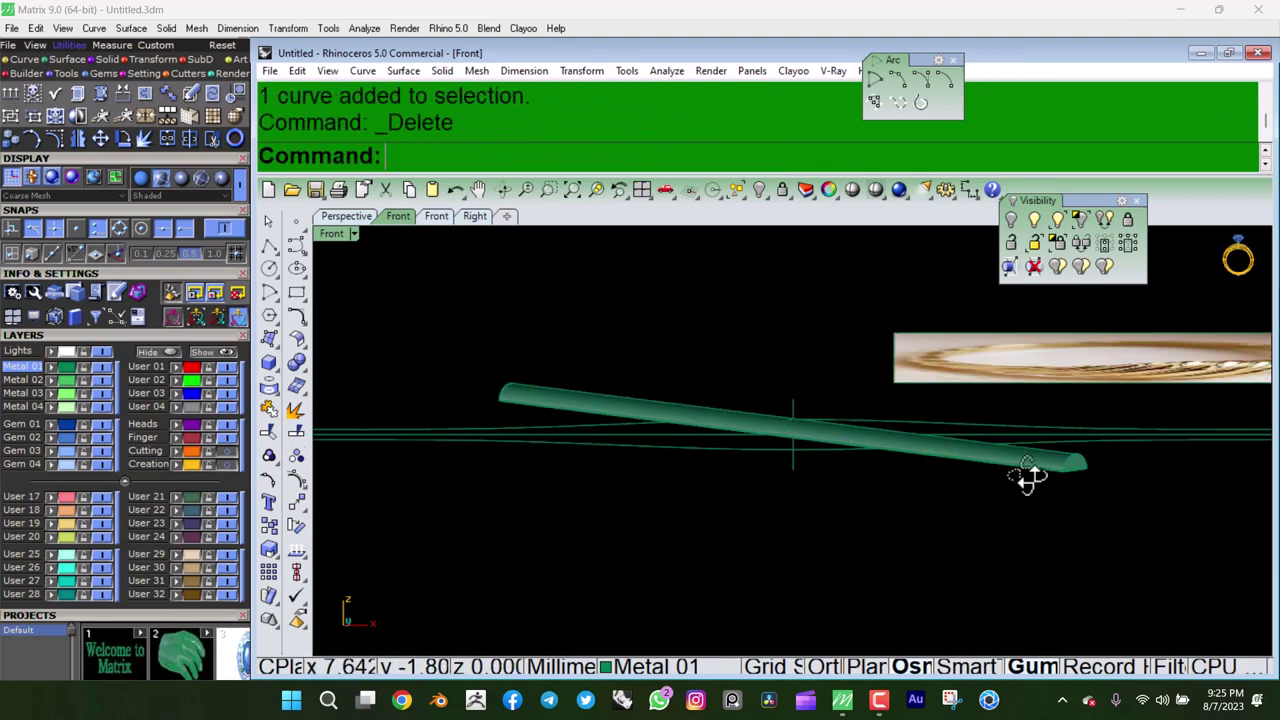
Delete both end caps of the remaining half-pipe and return to Top view.
ctrl+shift+right_drag(1023, 480, 957, 462)
mouse_move(1122, 505)
right_down()
mouse_move(1070, 462)
mouse_move(1095, 490)
right_up()
click(1095, 490)
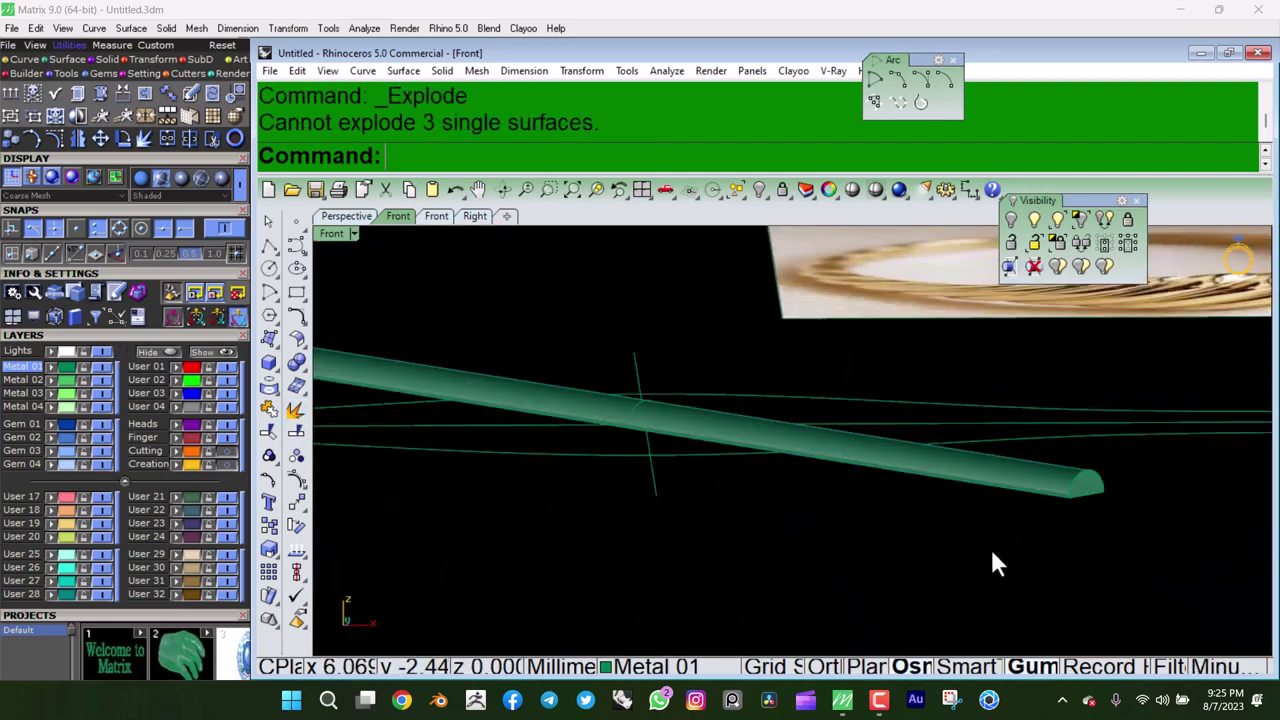
click(1088, 482)
key(Delete)
mouse_move(1130, 455)
right_down()
mouse_move(800, 451)
mouse_move(404, 312)
right_up()
click(525, 388)
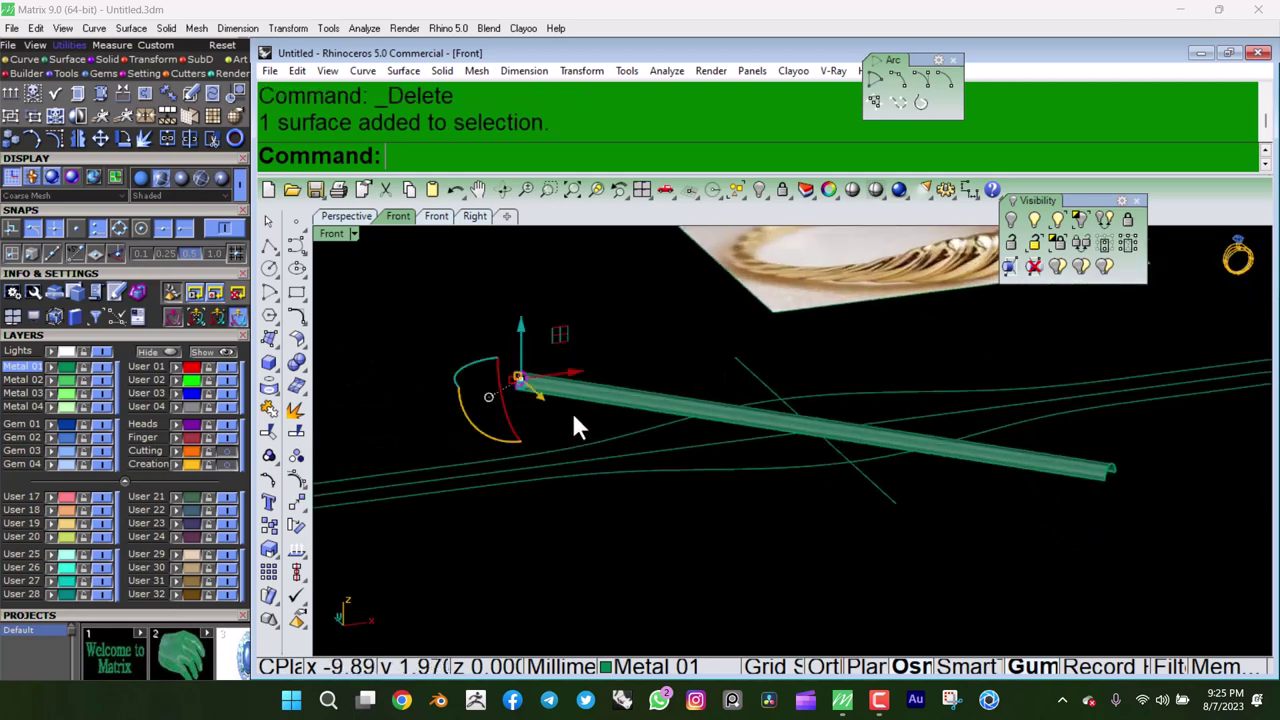
key(Delete)
click(980, 460)
key(ctrl+F1)
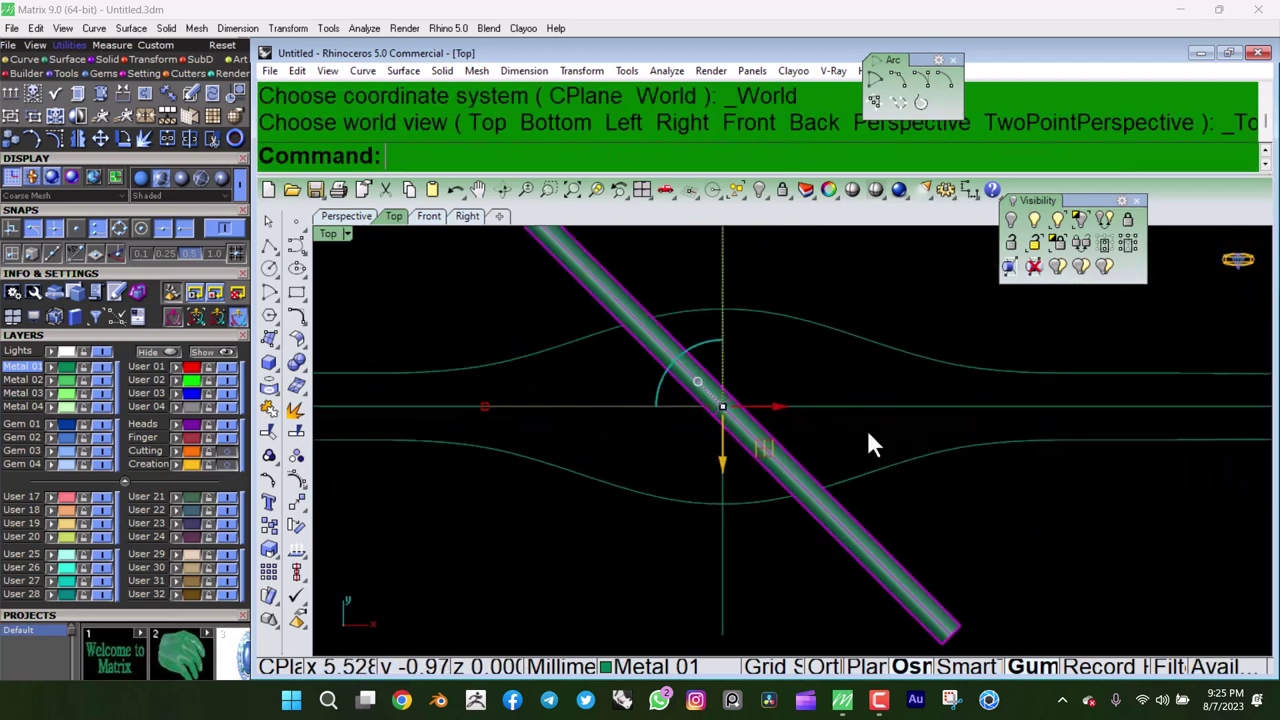
Join the half-pipe and duplicate its edge as a curve.
click(270, 408)
drag(270, 388, 316, 414)
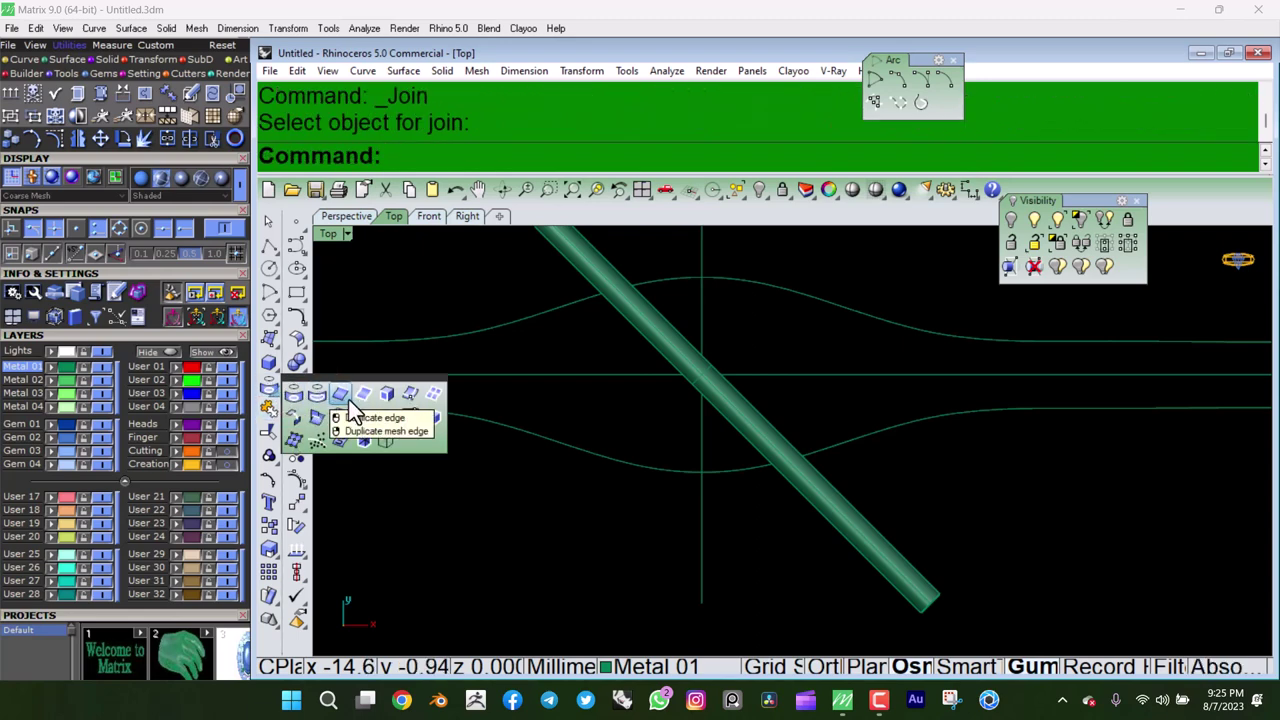
click(345, 397)
click(869, 516)
key(Return)
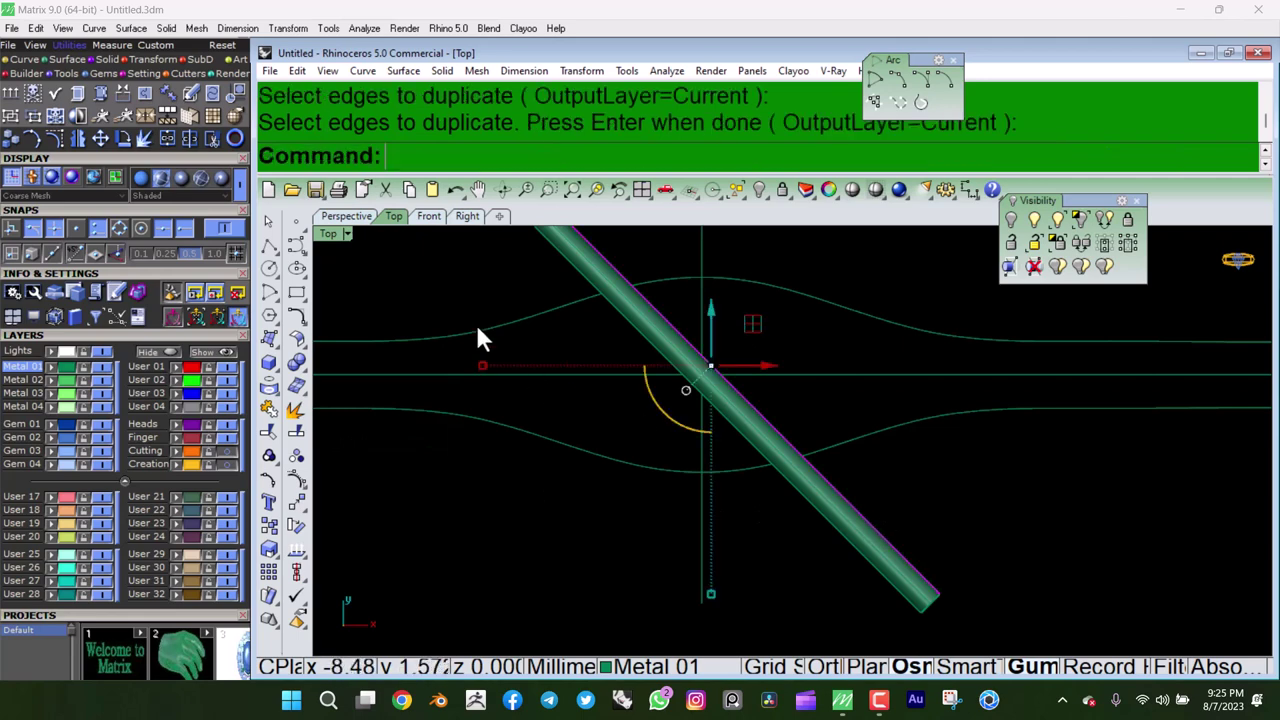
Offset the edge curve 0.2 outward from the tube with Cap set to None.
drag(303, 324, 378, 362)
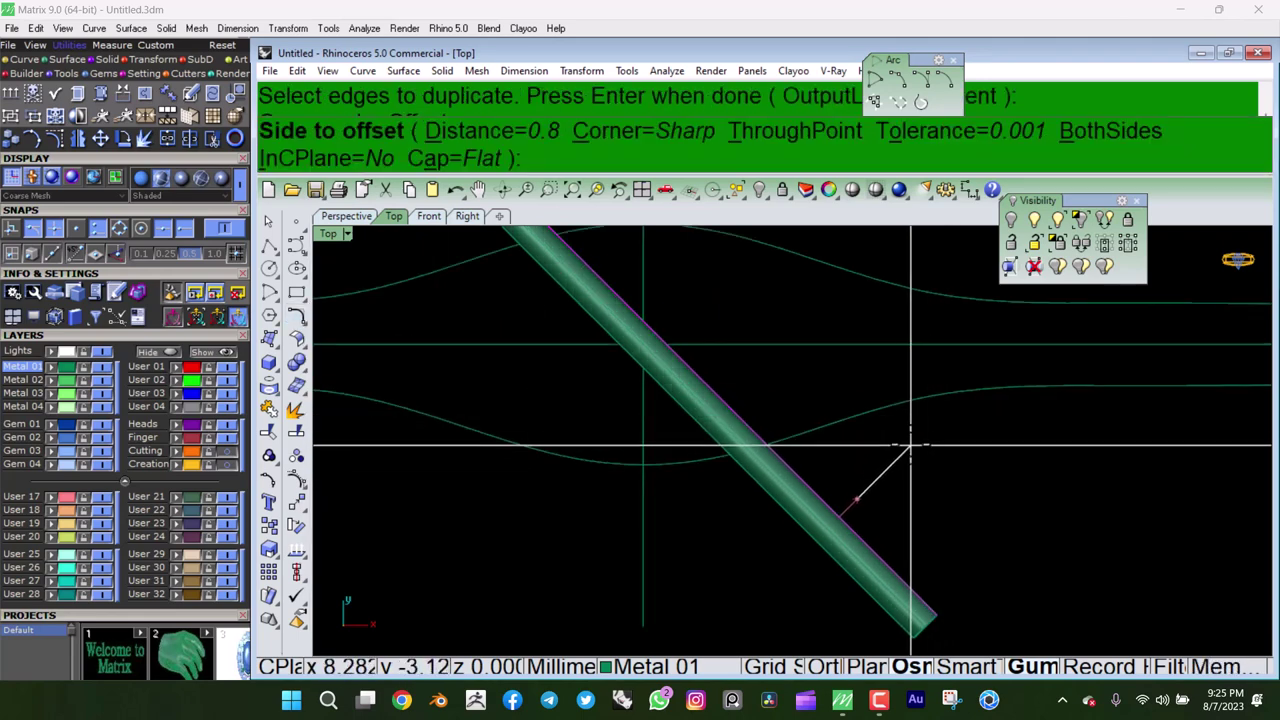
text(.2)
key(Return)
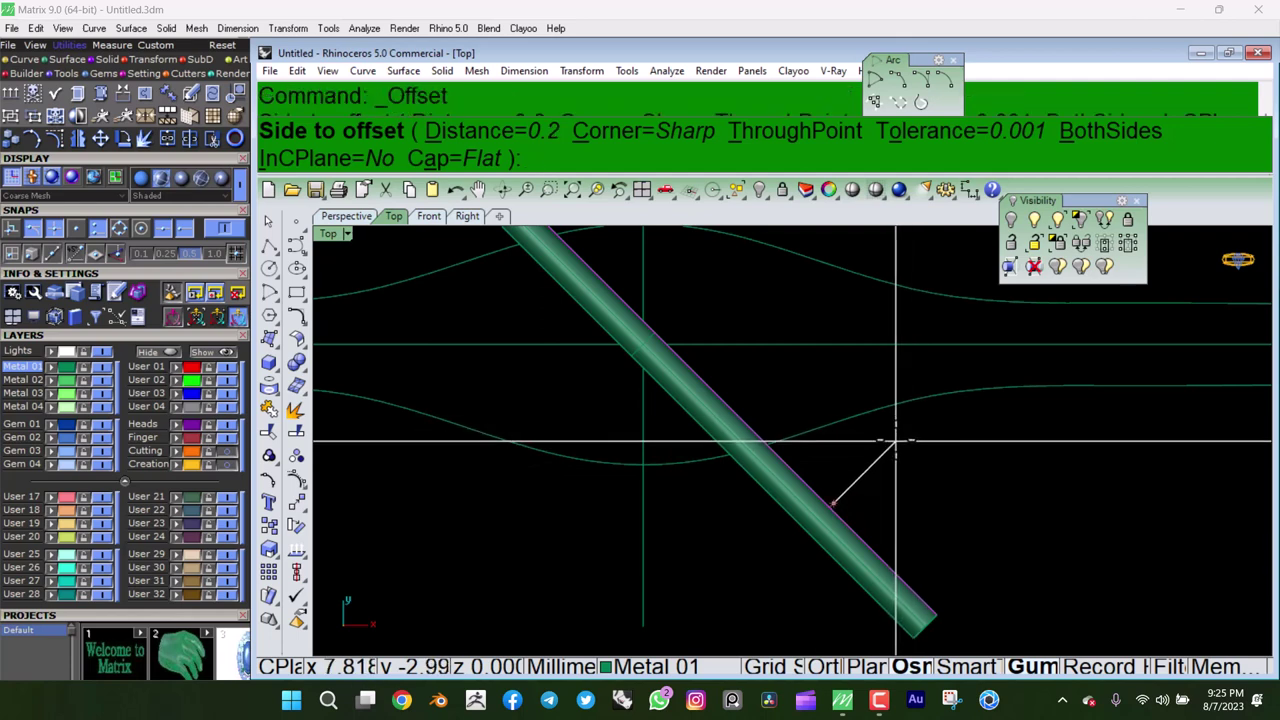
click(912, 426)
scroll(968, 570, up, 2)
key(ctrl+z)
key(Return)
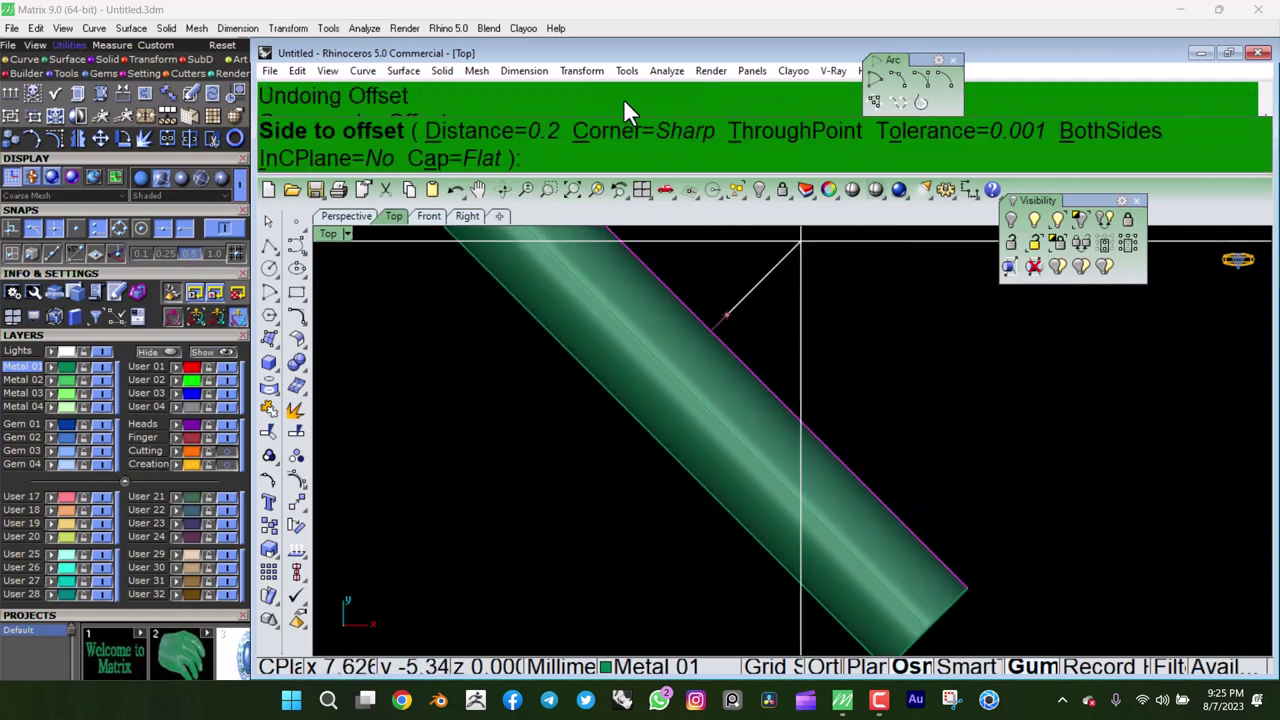
click(465, 158)
click(430, 152)
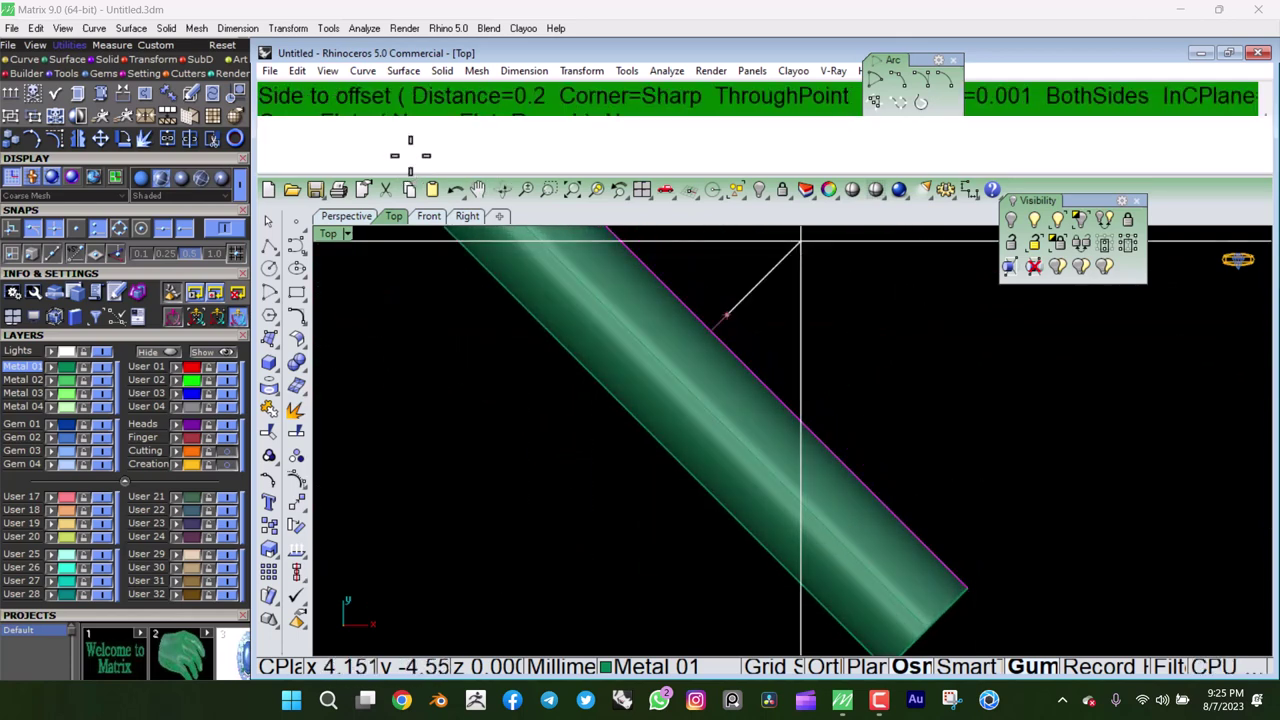
click(925, 500)
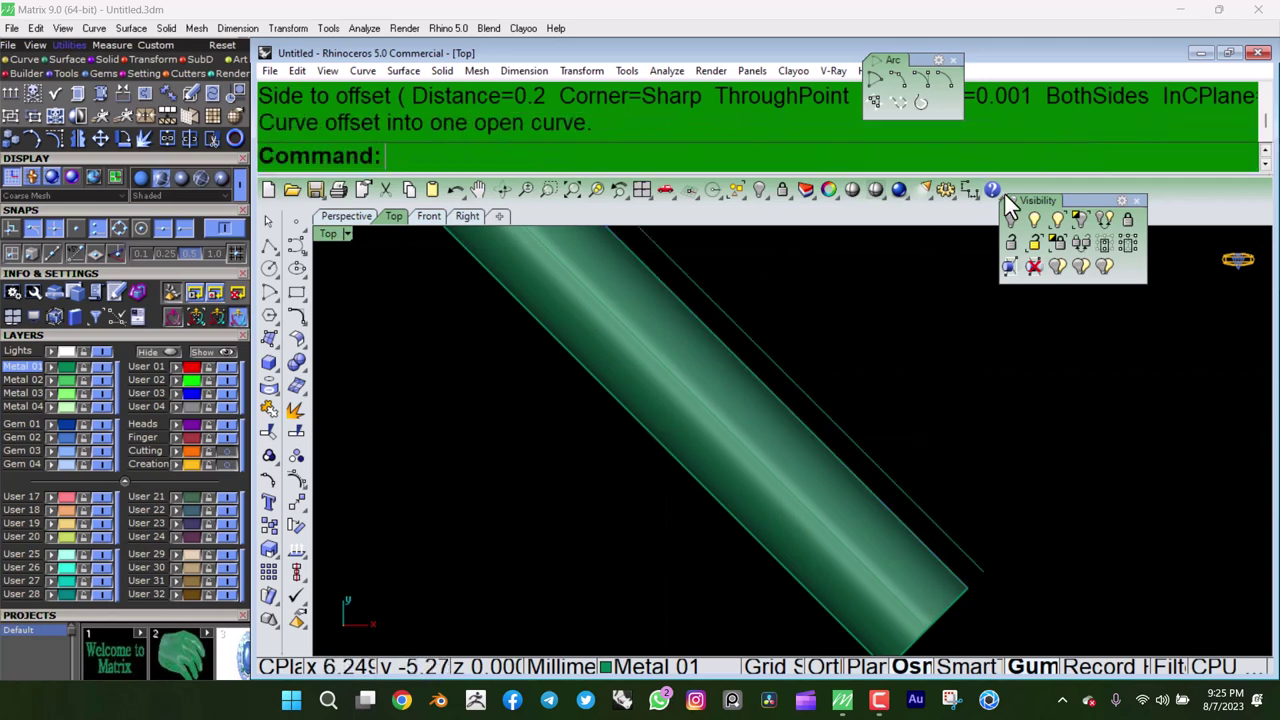
Confirm the 0.20 spacing with an aligned dimension, then delete the dimension.
click(970, 191)
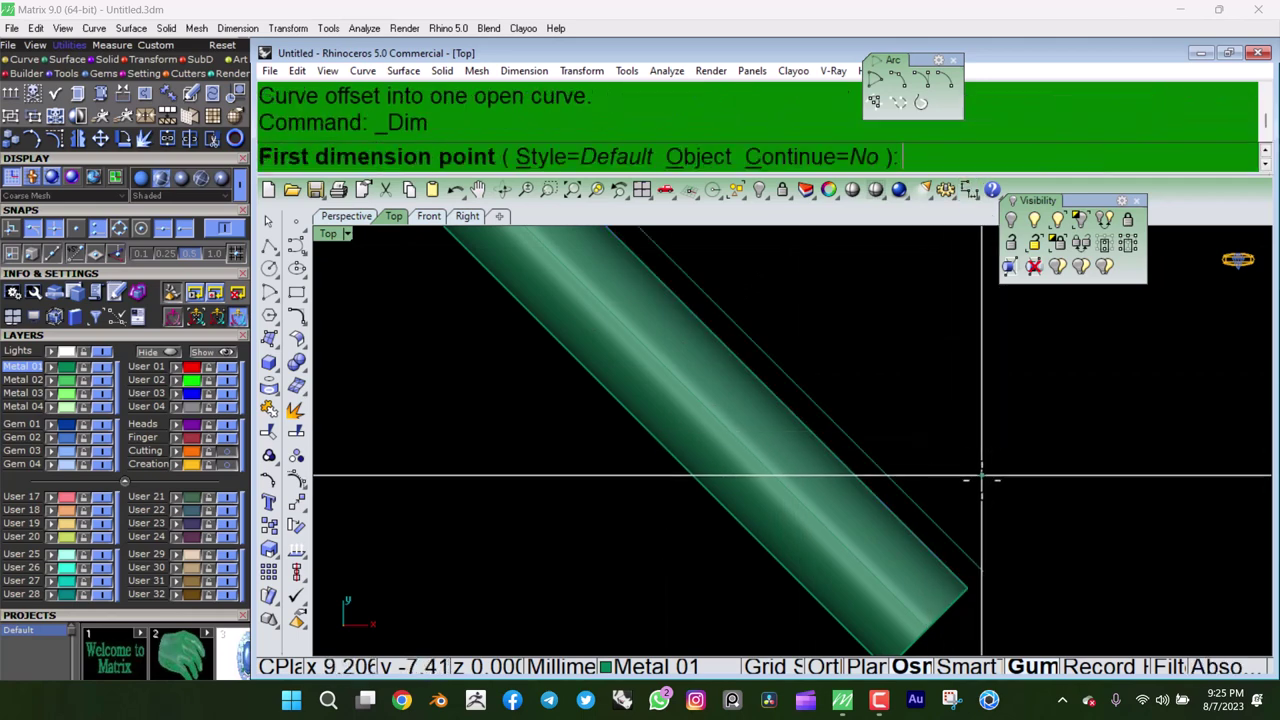
click(968, 588)
click(984, 574)
scroll(1000, 586, up, 3)
scroll(1014, 600, down, 6)
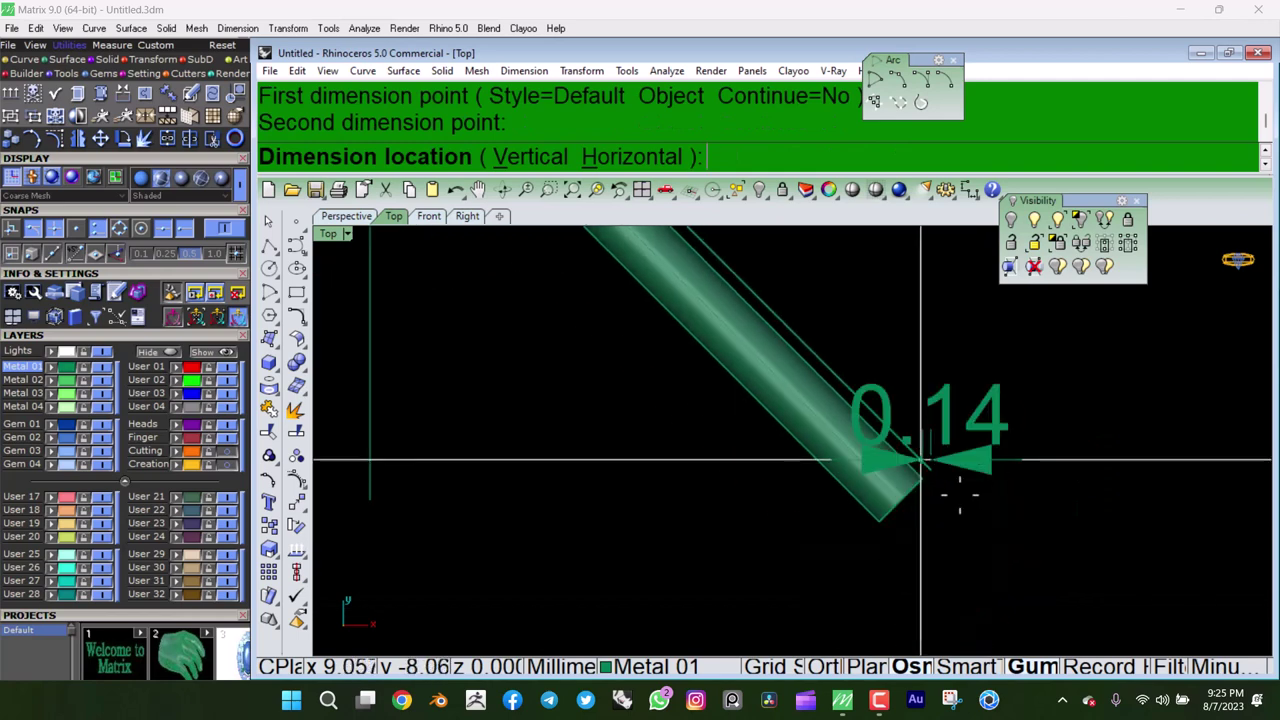
key(Escape)
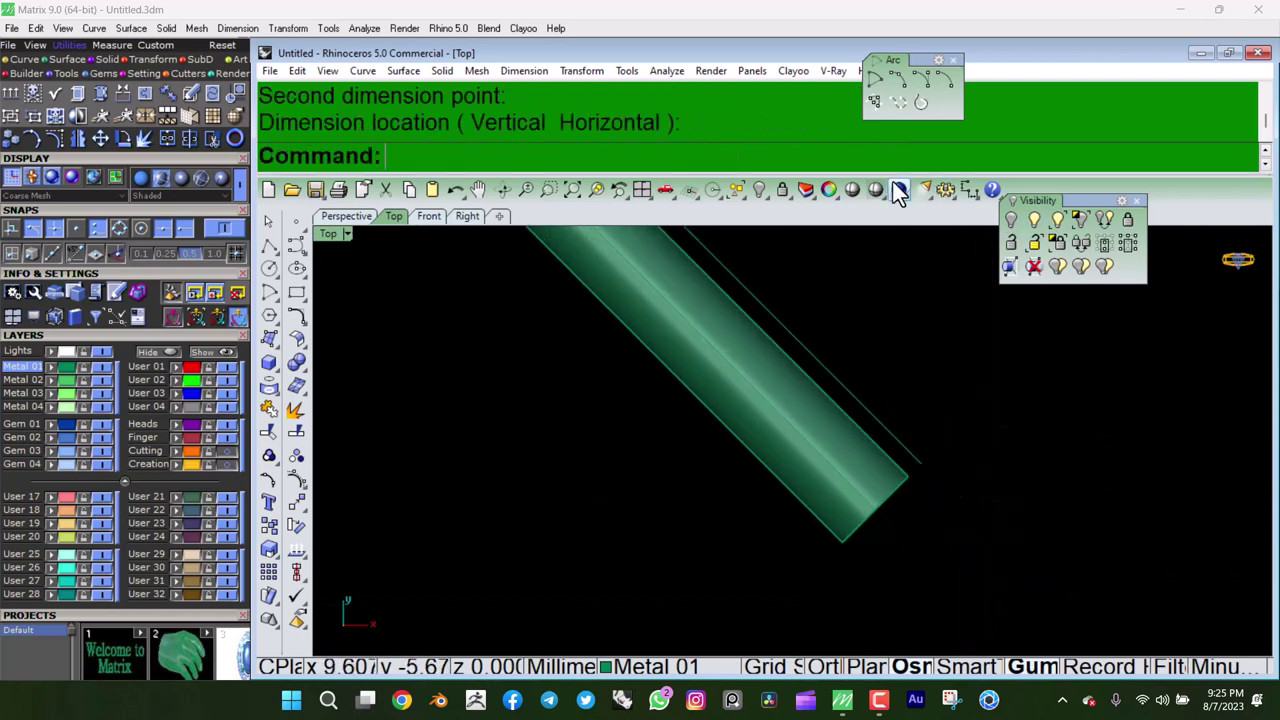
click(973, 194)
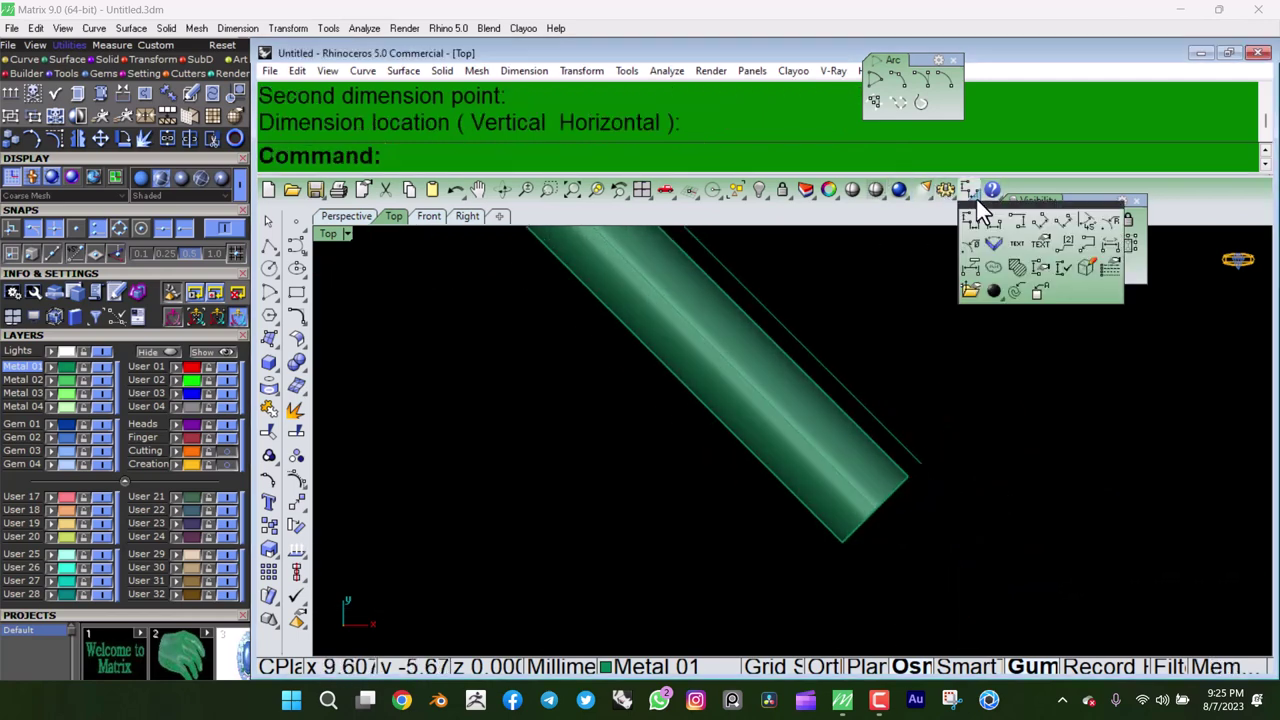
click(1040, 228)
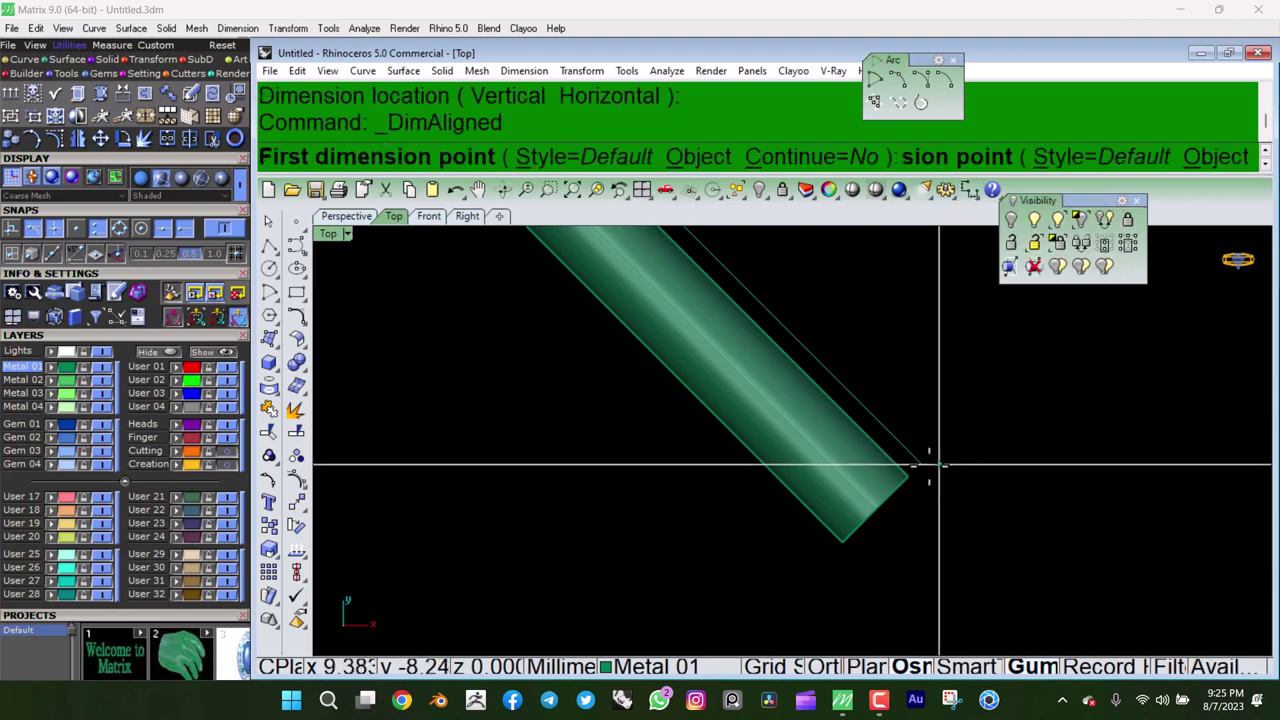
click(918, 473)
click(922, 459)
scroll(1021, 533, down, 3)
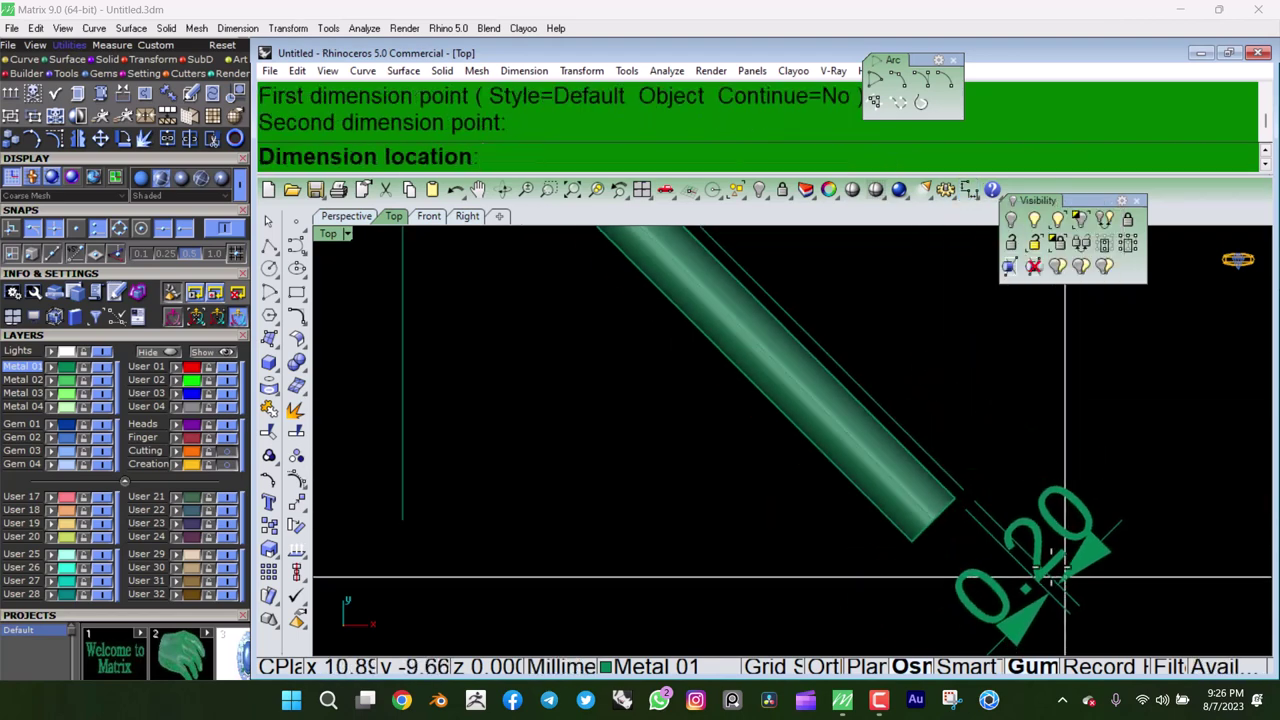
click(1032, 558)
key(Delete)
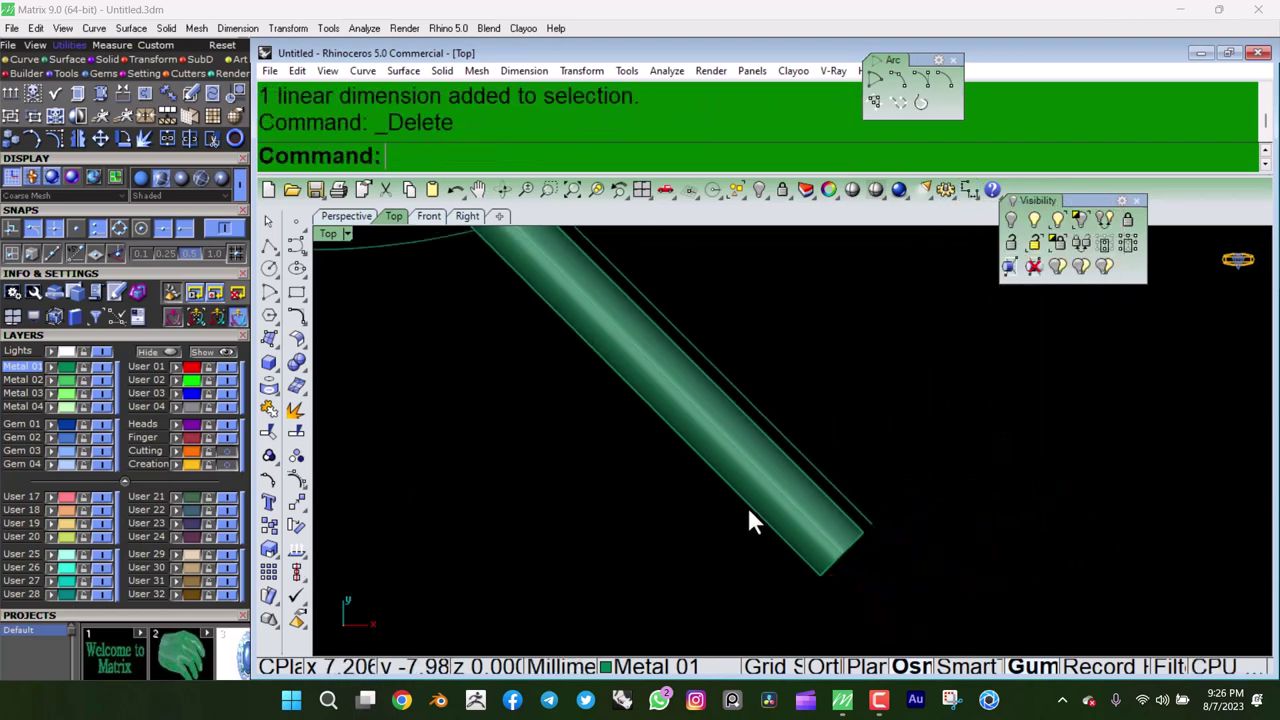
Linear-array the tube 35 times, from its end corner to the guide line's end.
click(597, 71)
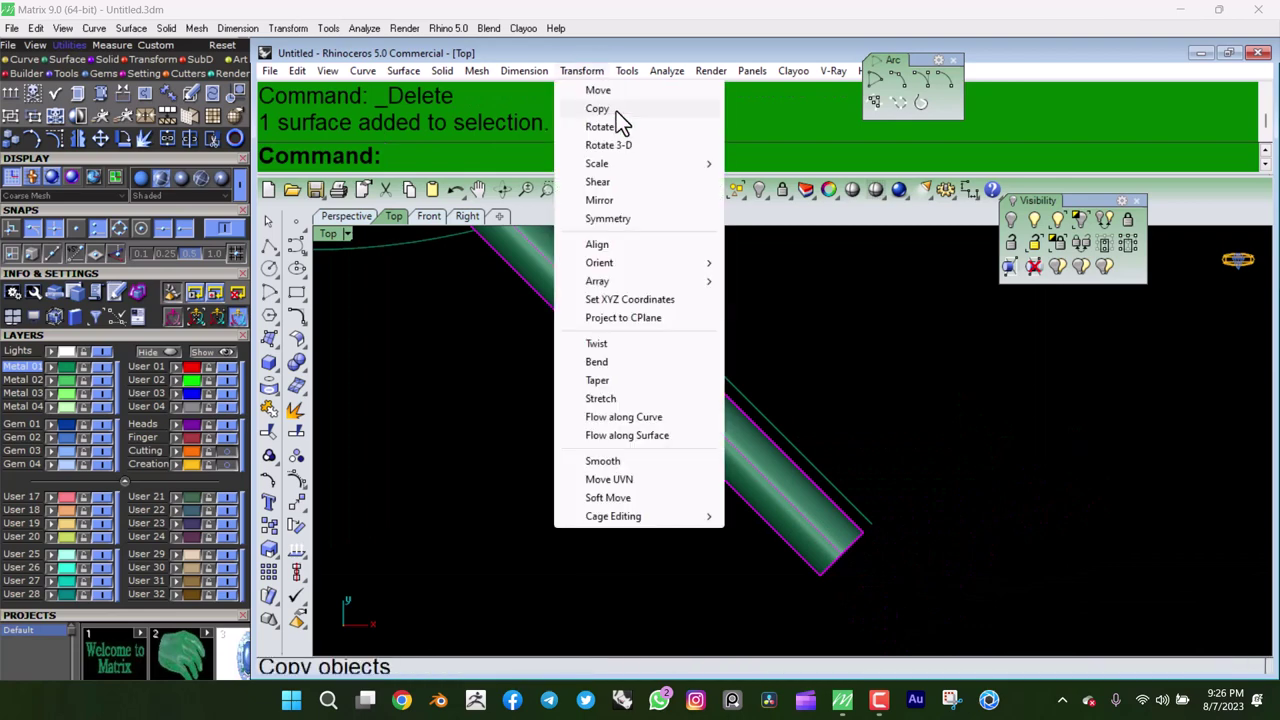
mouse_move(598, 281)
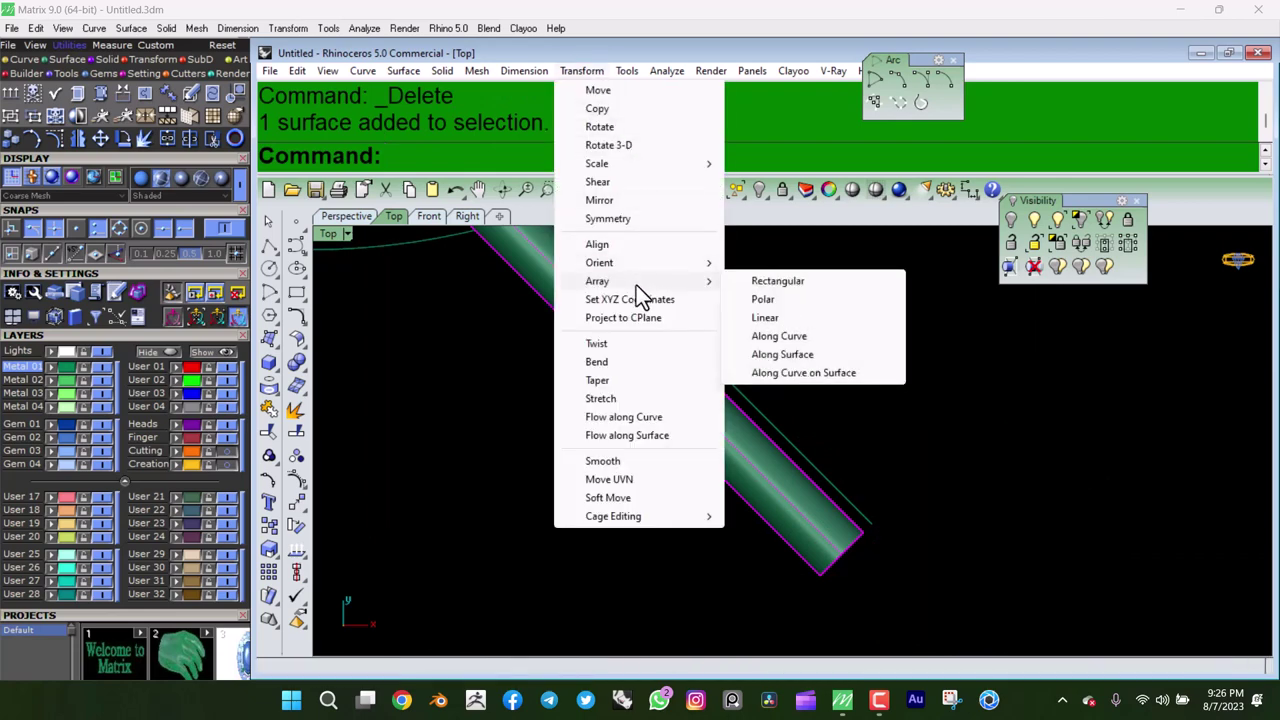
click(764, 318)
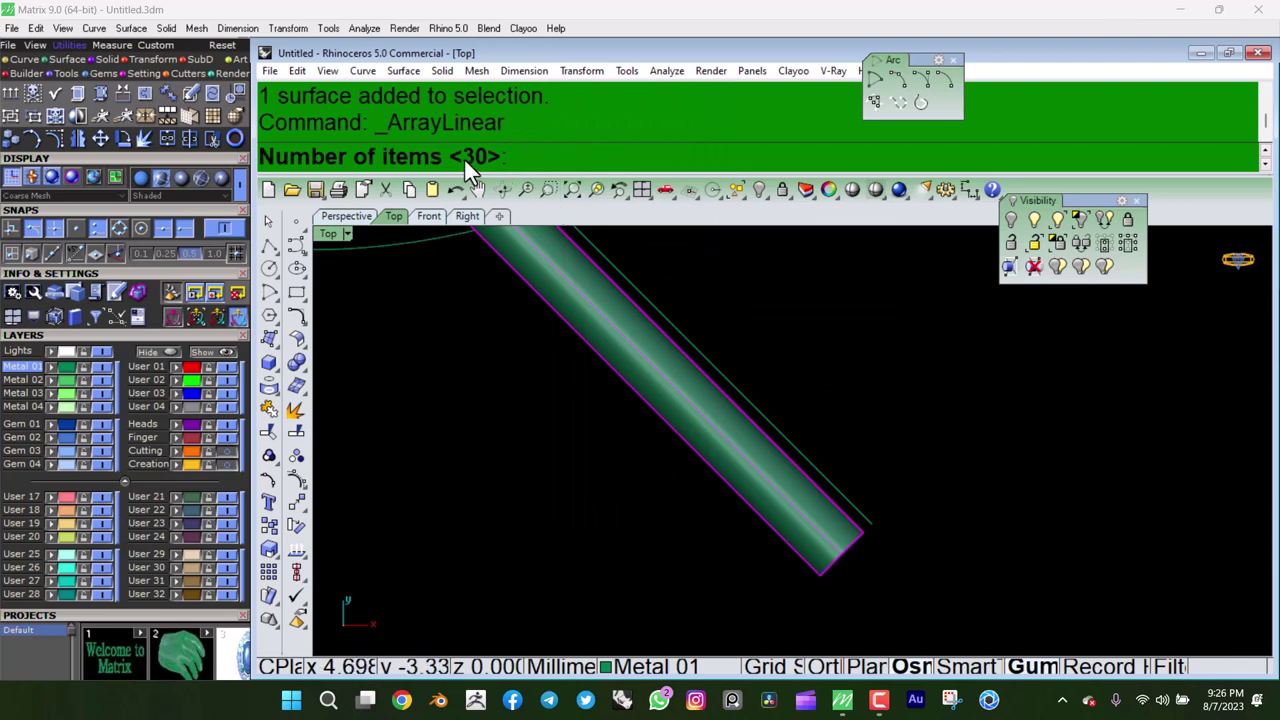
text(3)
text(5)
key(Return)
scroll(803, 375, up, 2)
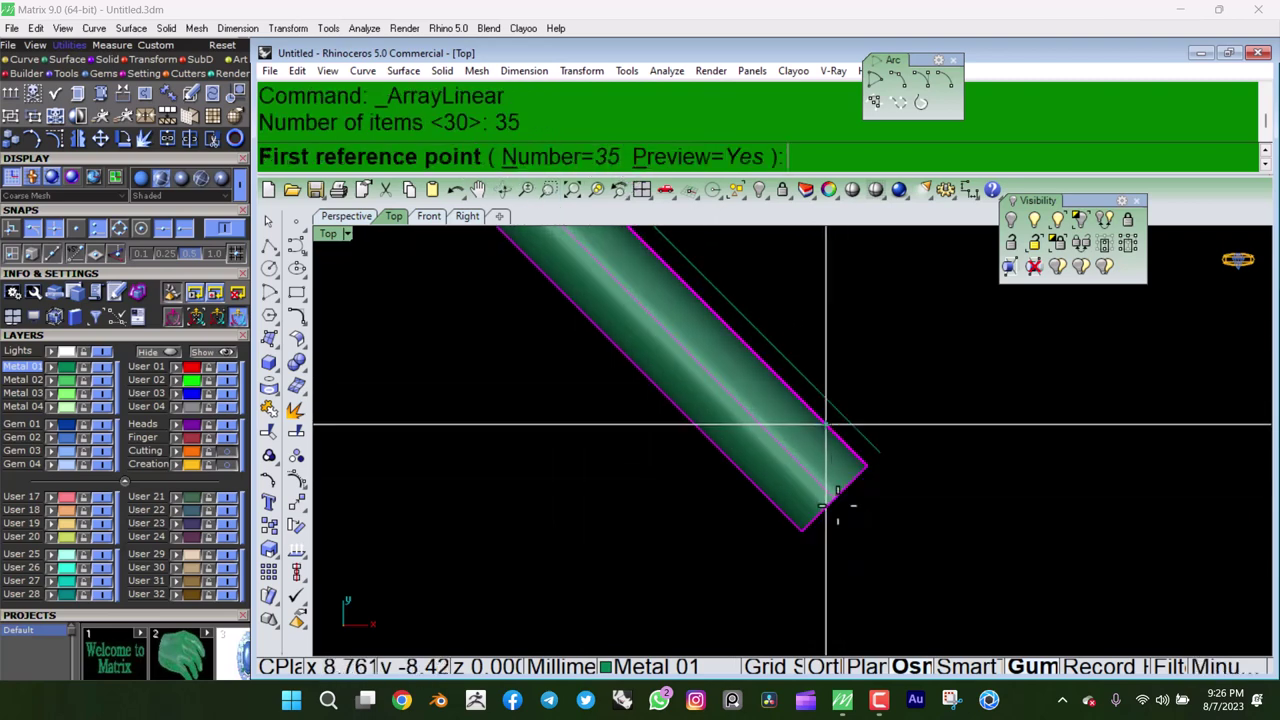
scroll(837, 514, up, 1)
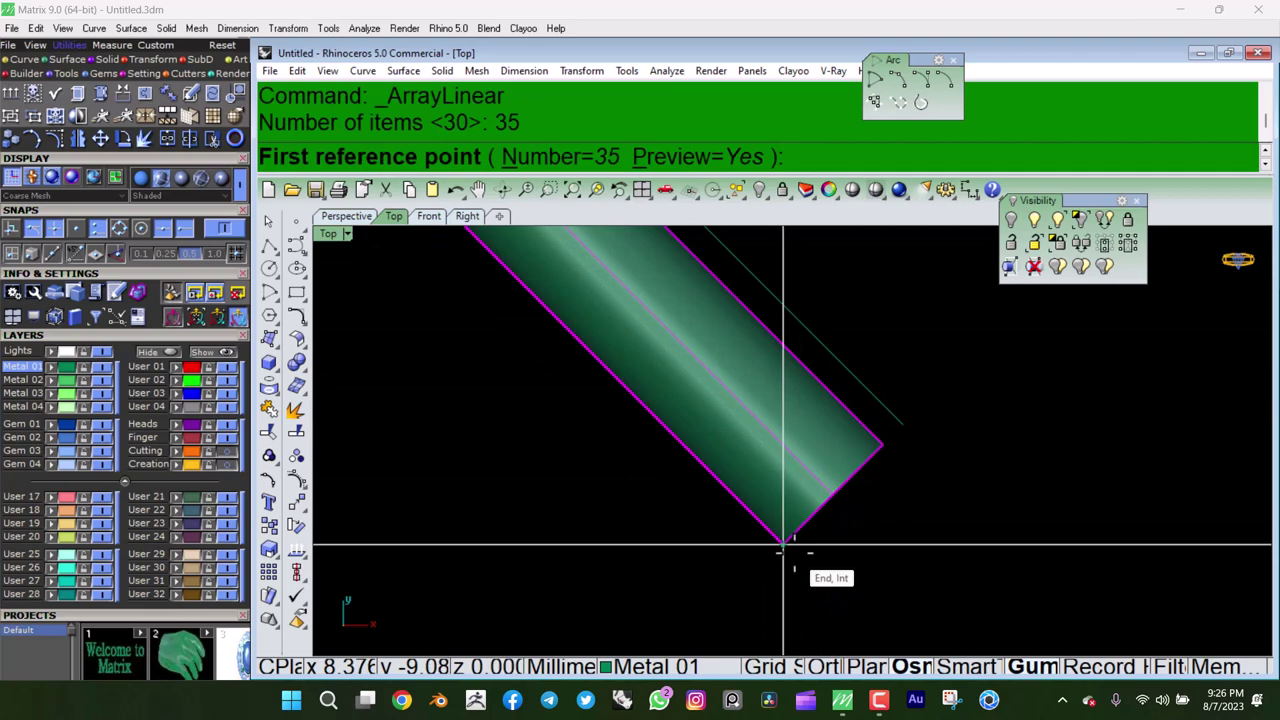
click(783, 545)
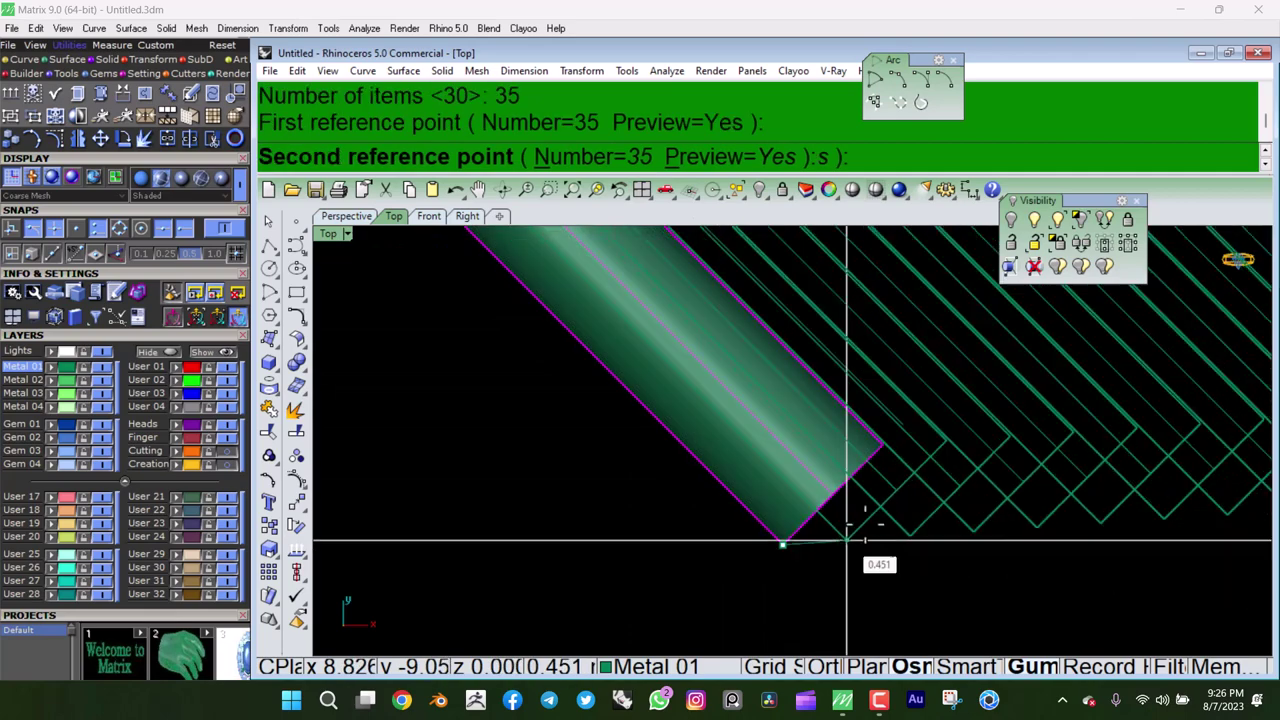
click(903, 425)
Pan and zoom to review the 35-tube array across the band, then select the tubes.
scroll(882, 408, down, 2)
scroll(882, 408, down, 2)
scroll(881, 421, up, 1)
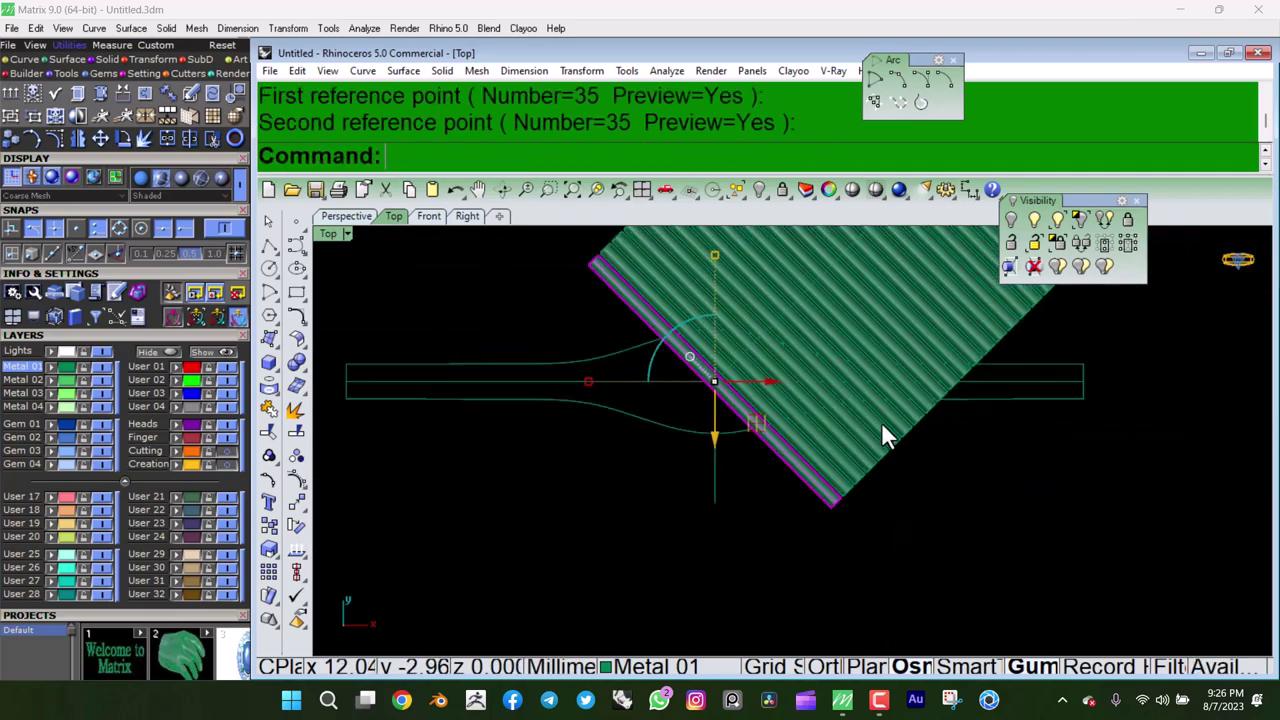
scroll(882, 423, up, 4)
scroll(831, 418, down, 4)
mouse_move(829, 423)
right_down()
mouse_move(873, 435)
mouse_move(806, 466)
right_up()
scroll(798, 431, down, 2)
scroll(764, 547, up, 2)
key(Escape)
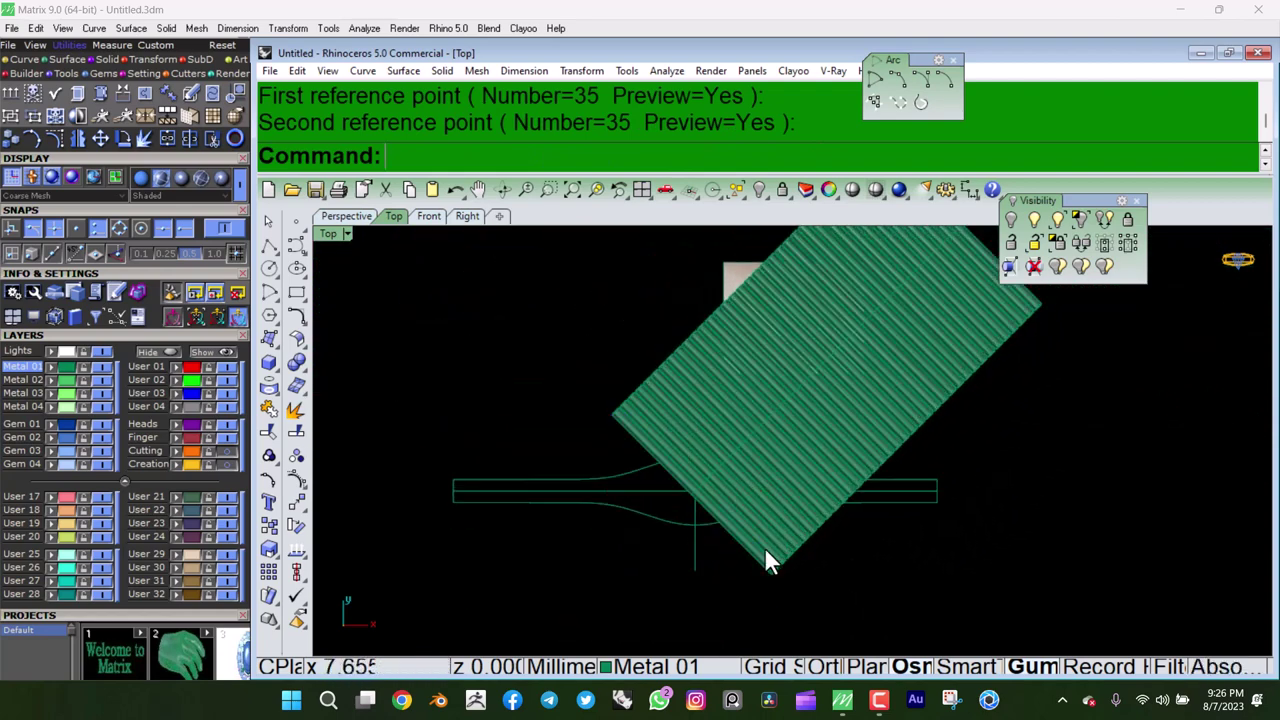
scroll(722, 432, down, 1)
right_drag(722, 432, 760, 466)
scroll(740, 430, down, 1)
right_drag(717, 391, 612, 239)
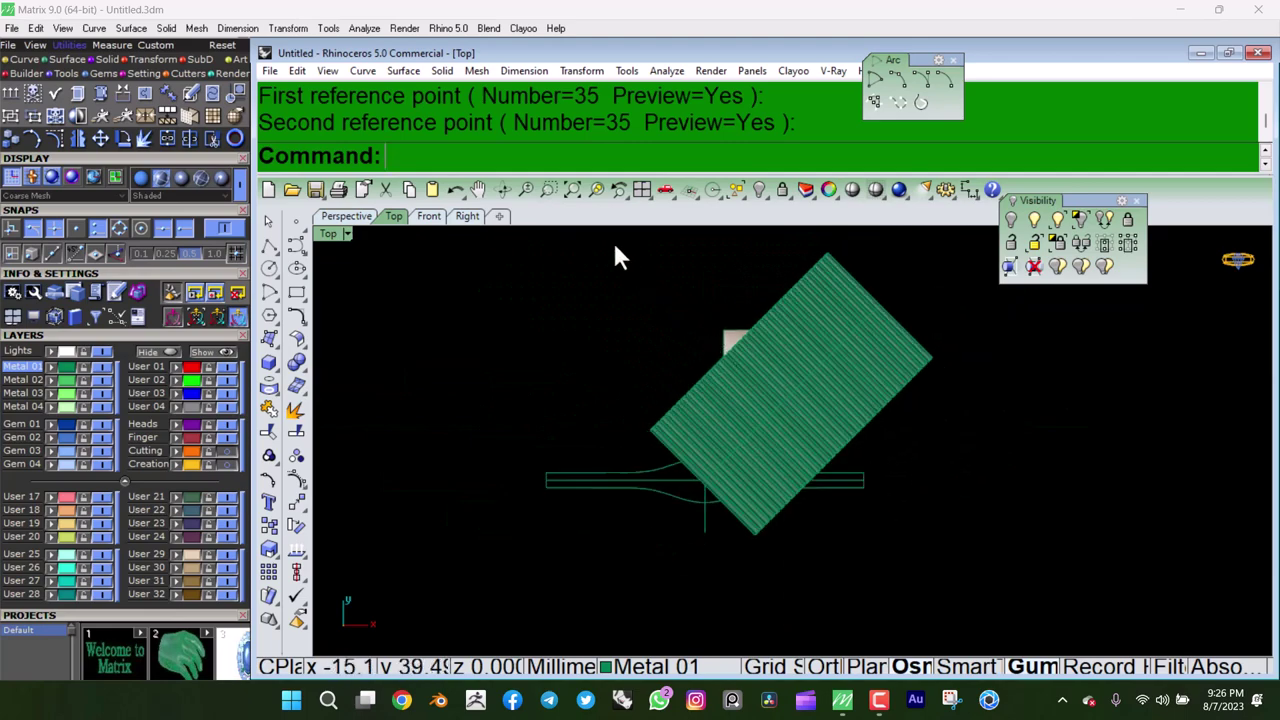
drag(923, 531, 915, 535)
scroll(711, 495, up, 3)
Drop two guide curves from the tube selection, then clear the selection to start over.
scroll(672, 543, up, 2)
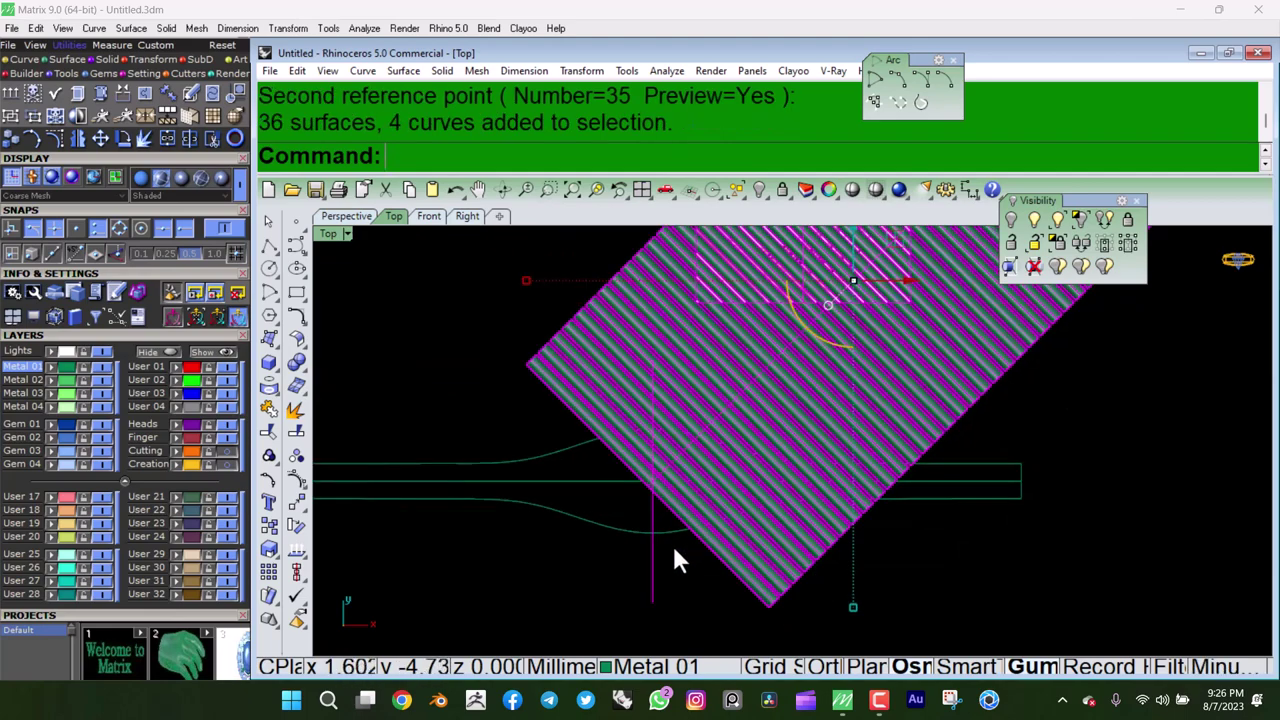
ctrl+click(666, 546)
right_drag(758, 463, 703, 457)
scroll(737, 400, down, 1)
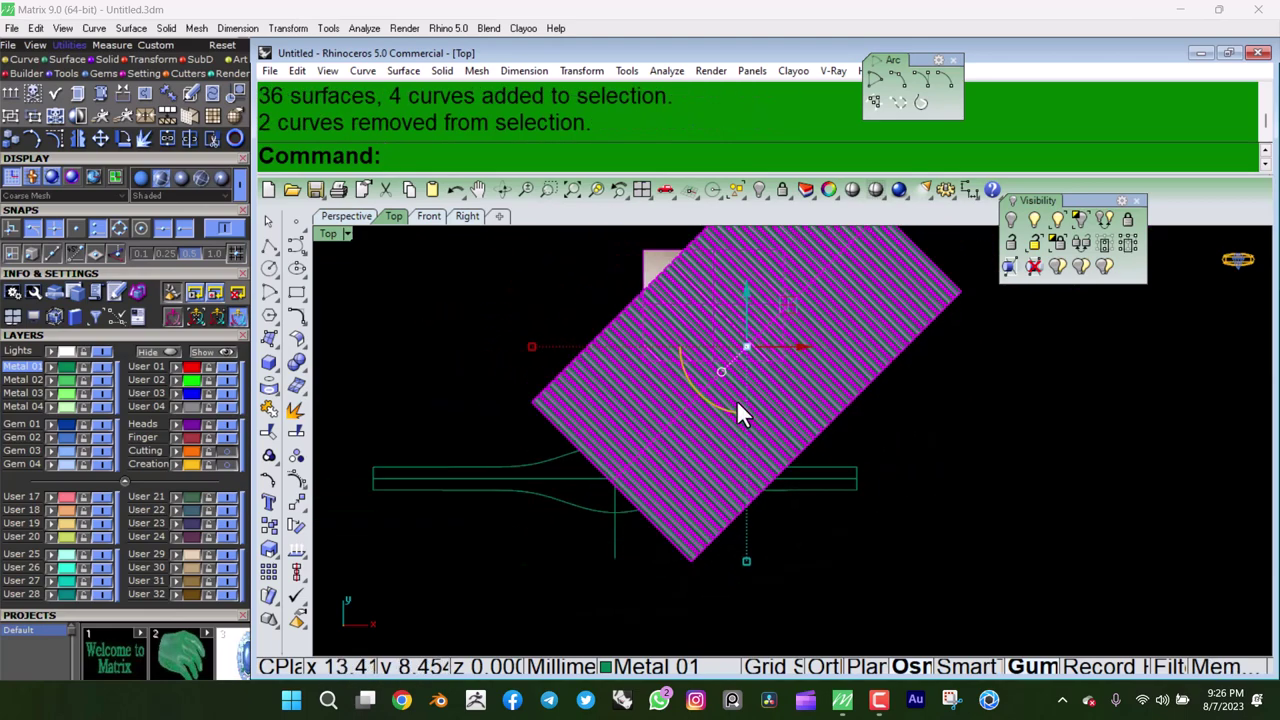
right_drag(737, 400, 740, 432)
middle_click(748, 393)
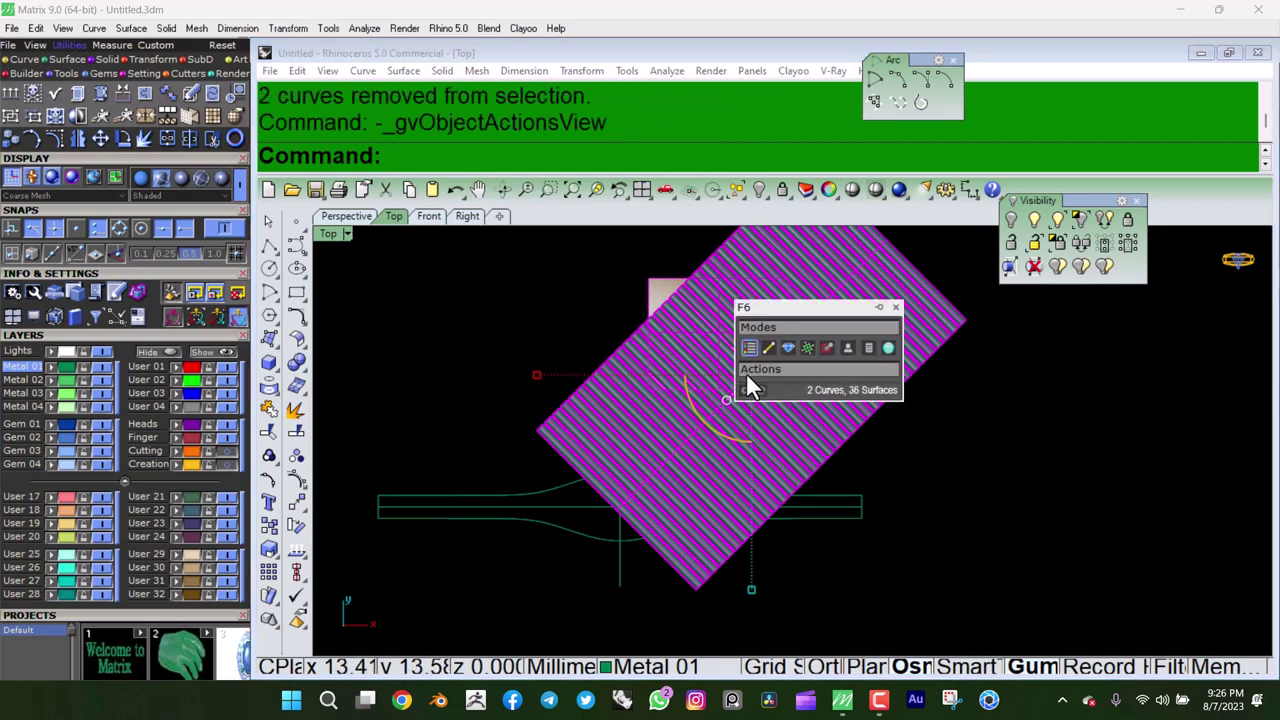
key(Escape)
key(Escape)
Box-select the diagonal tube array and add the missed edge tube to the selection.
scroll(726, 535, up, 2)
scroll(752, 512, down, 1)
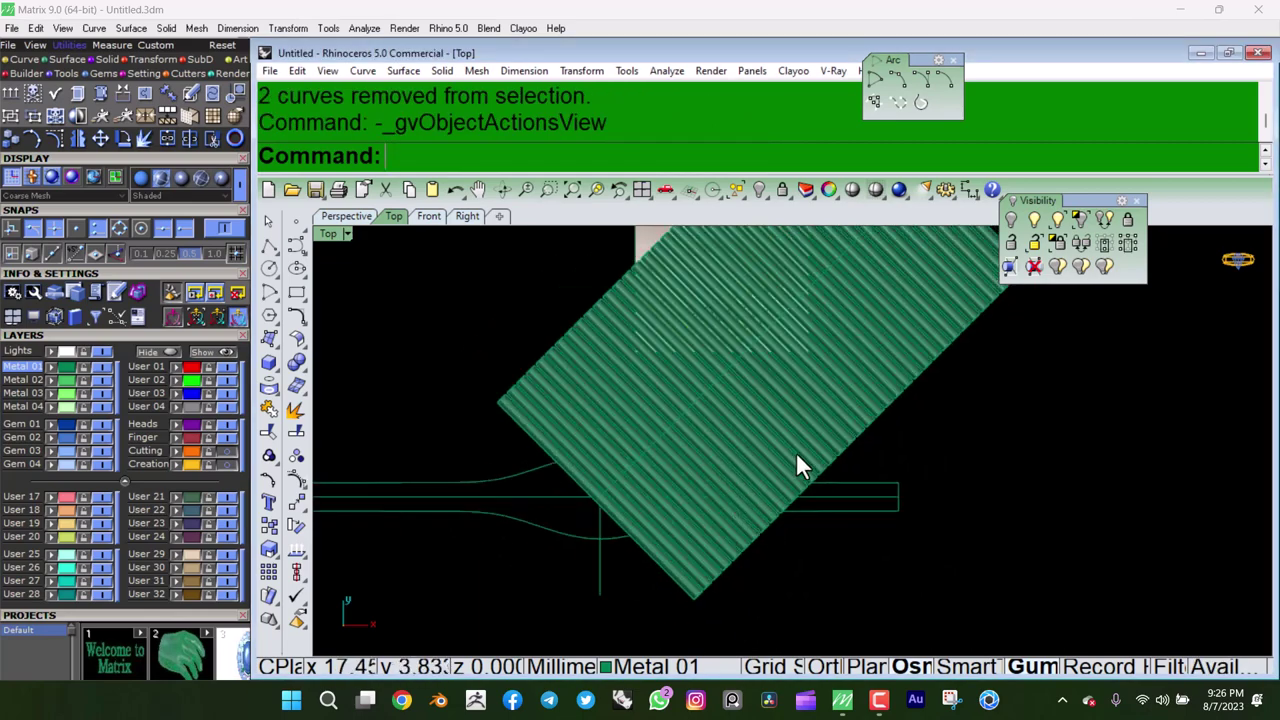
scroll(800, 455, down, 1)
scroll(815, 440, down, 1)
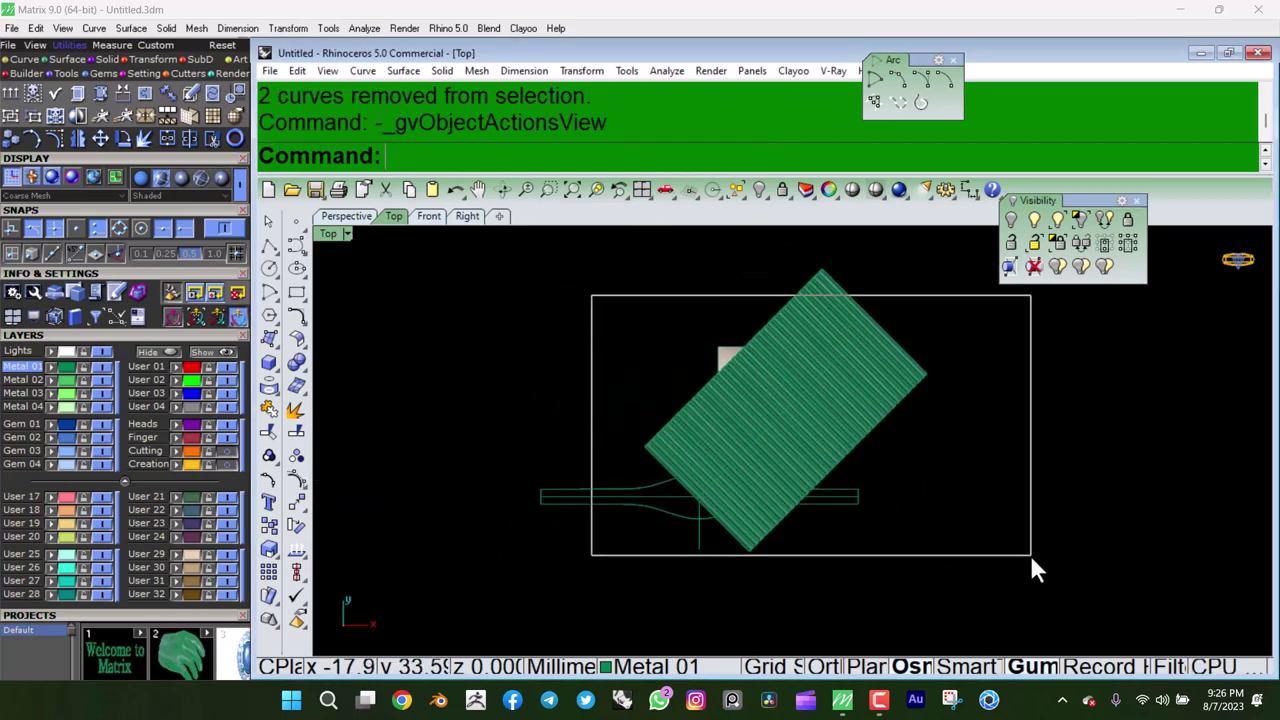
drag(1031, 556, 1031, 556)
scroll(880, 570, up, 5)
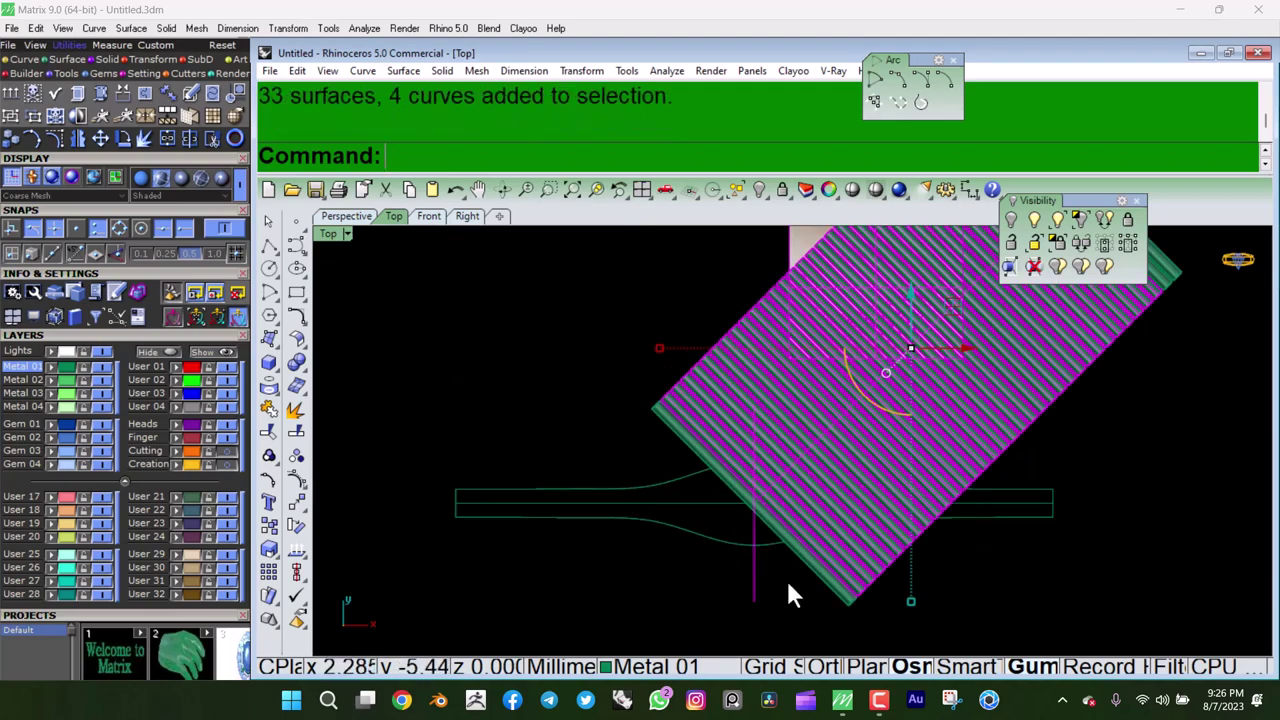
scroll(780, 580, up, 2)
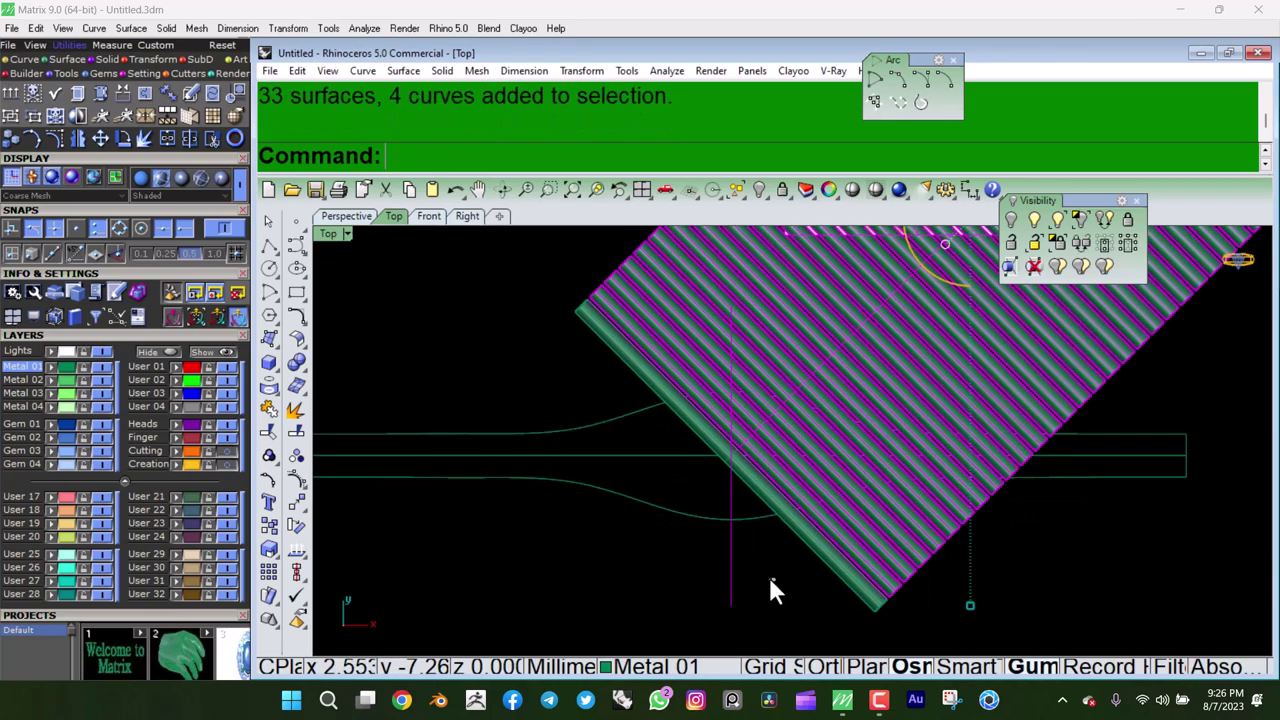
shift+click(830, 557)
scroll(848, 541, down, 2)
scroll(830, 570, down, 1)
scroll(847, 476, up, 1)
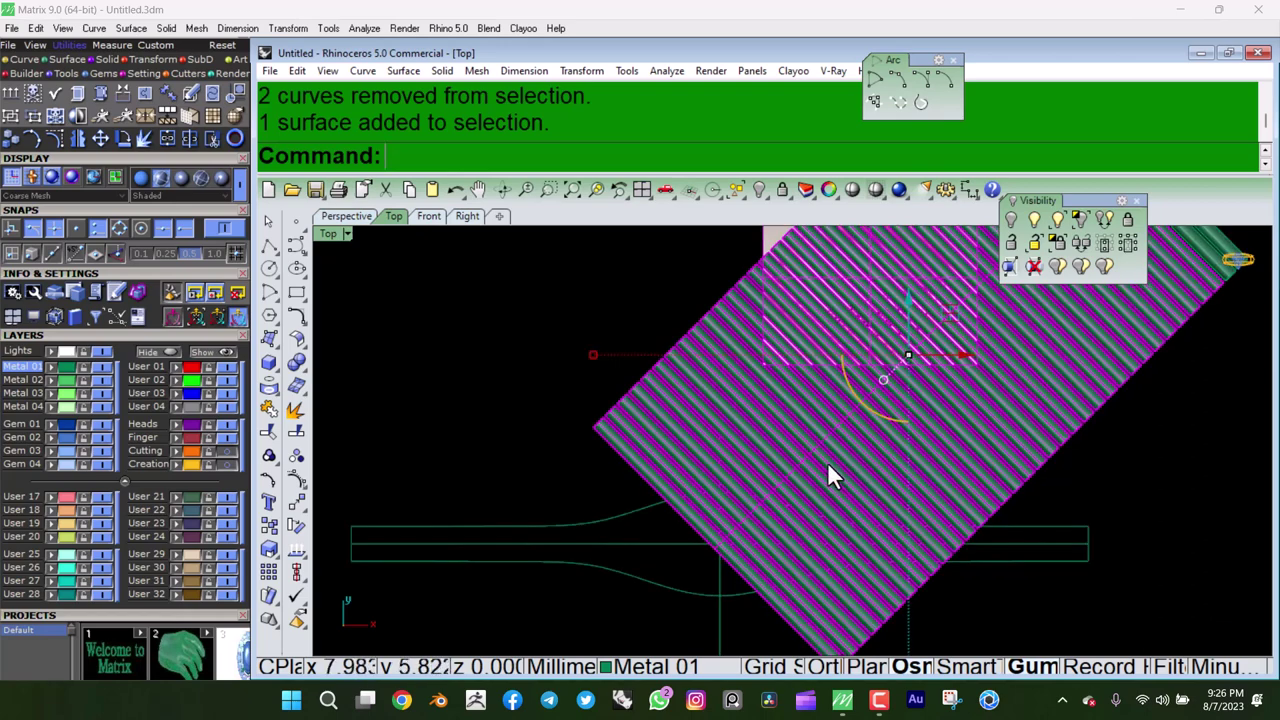
right_drag(896, 387, 646, 523)
scroll(666, 484, up, 2)
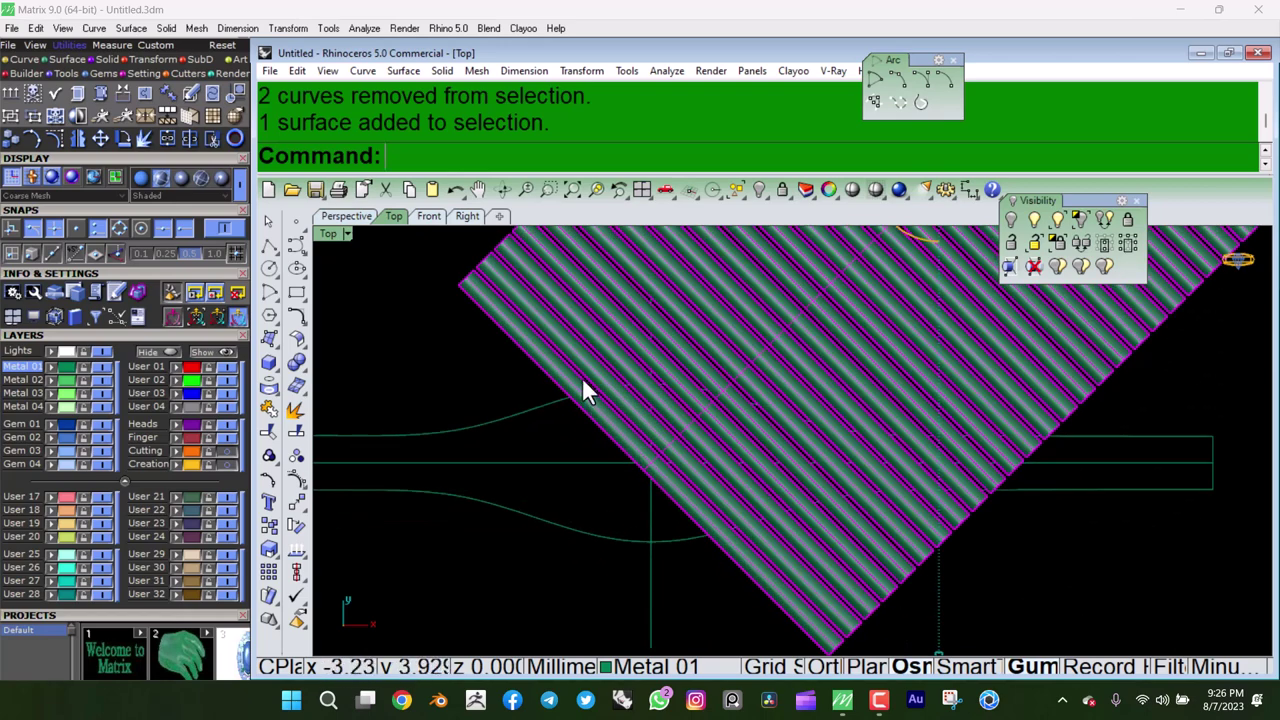
right_drag(584, 381, 601, 398)
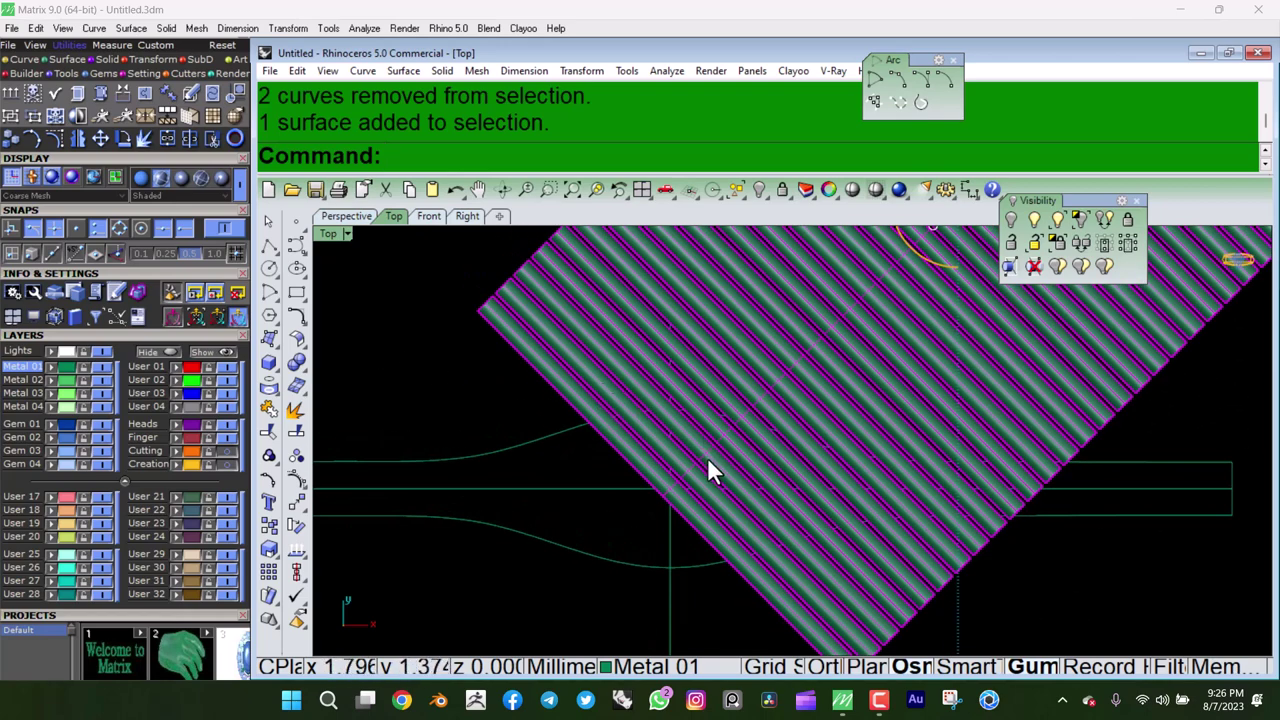
Move the tube array twice in Top view, picking base and target points.
text(m)
key(Return)
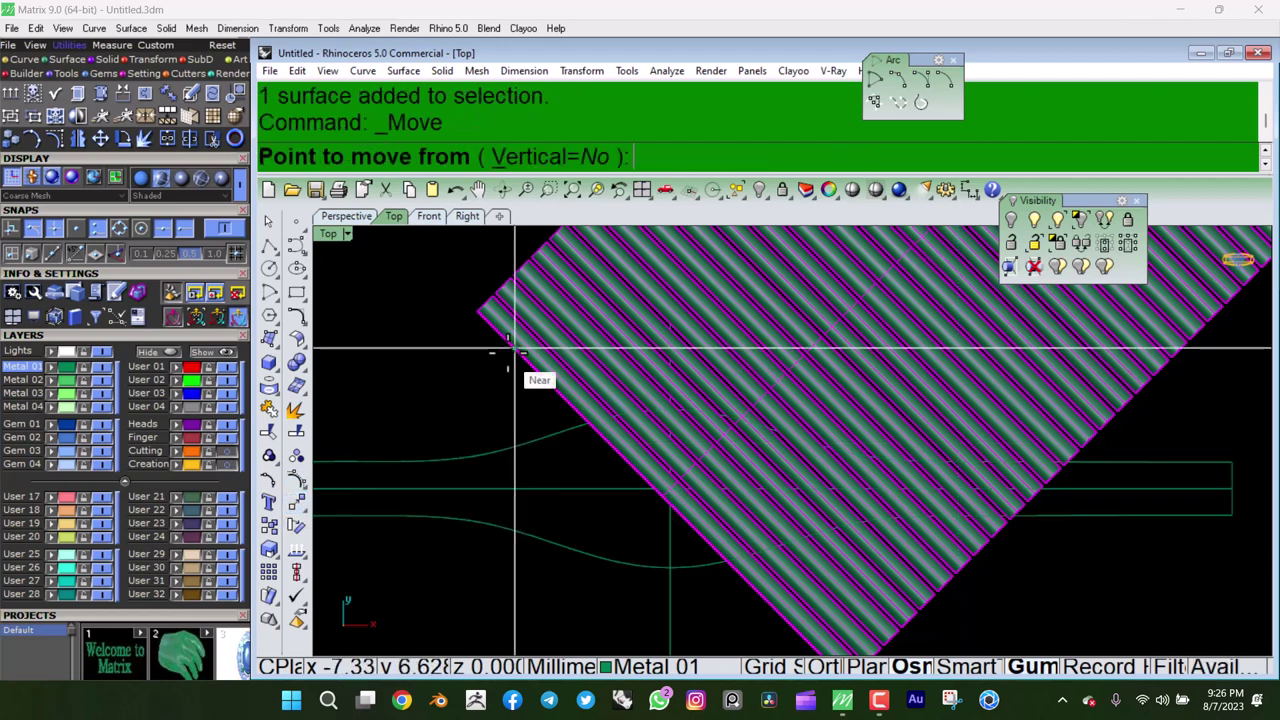
click(489, 319)
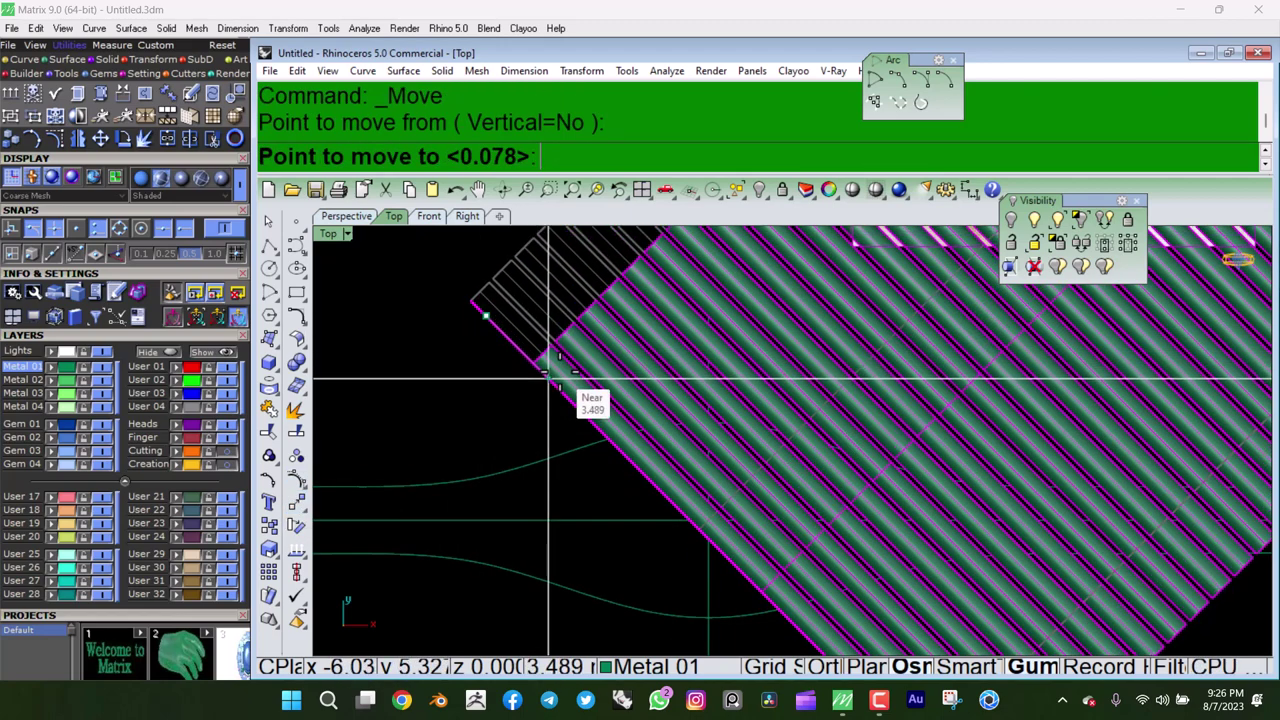
click(577, 372)
key(Return)
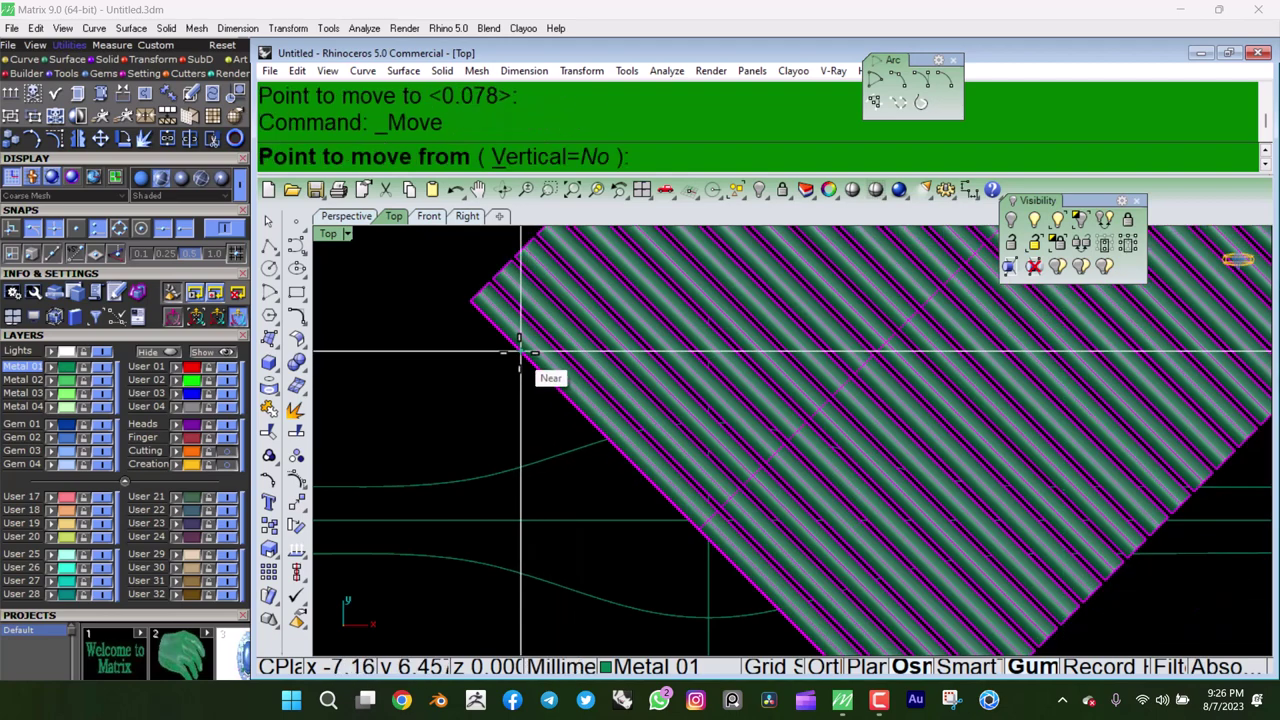
click(524, 357)
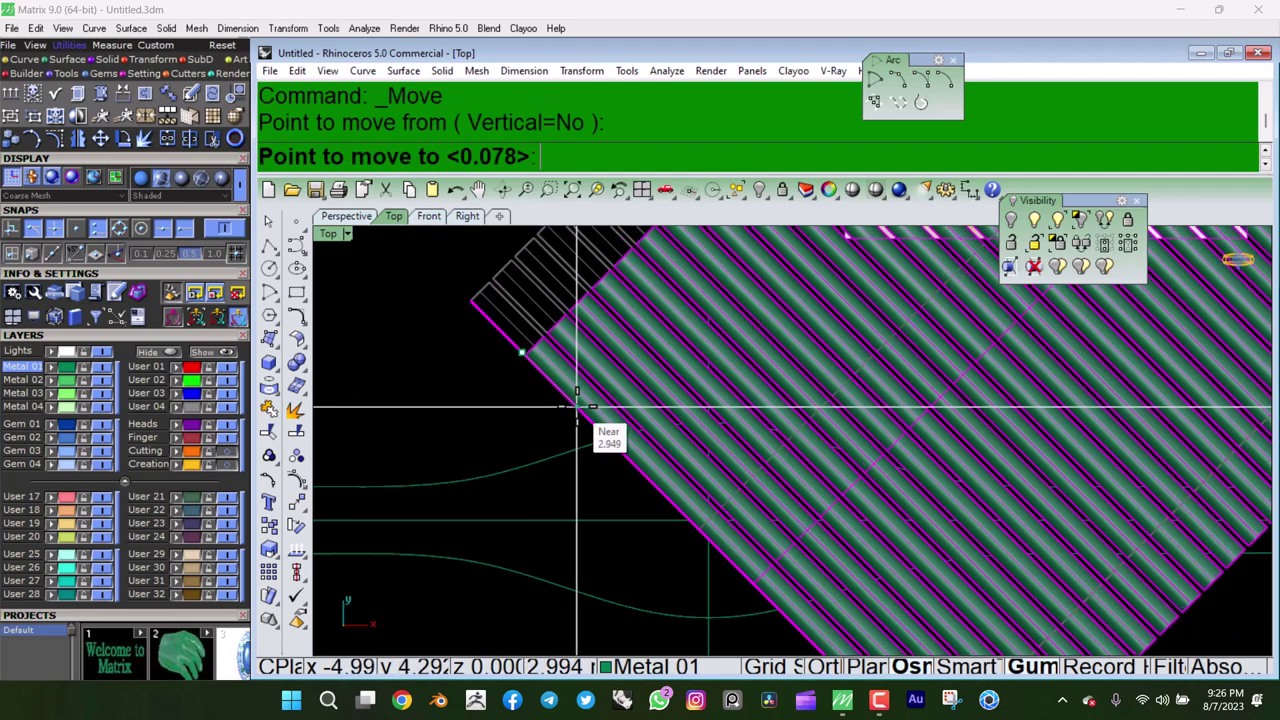
click(583, 415)
scroll(741, 441, down, 5)
scroll(648, 436, up, 4)
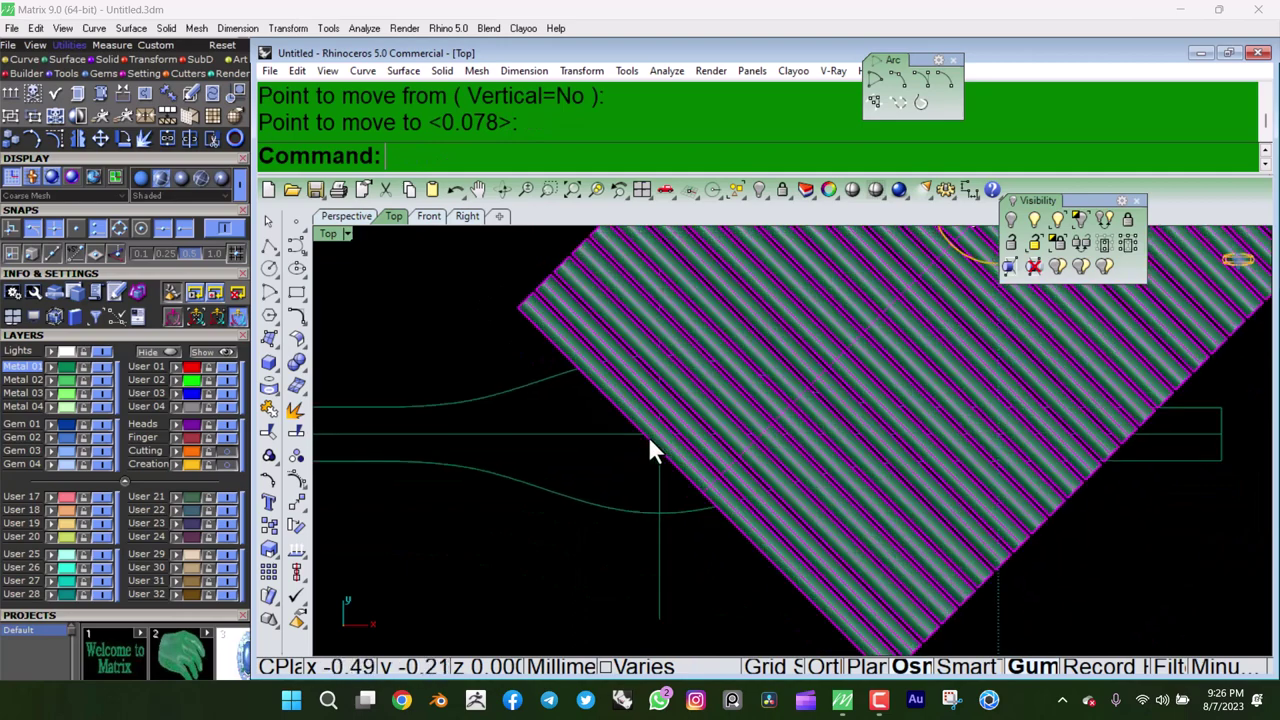
Move the array repeatedly, snapping its corner and edge midpoints onto the band outline.
key(Return)
click(576, 374)
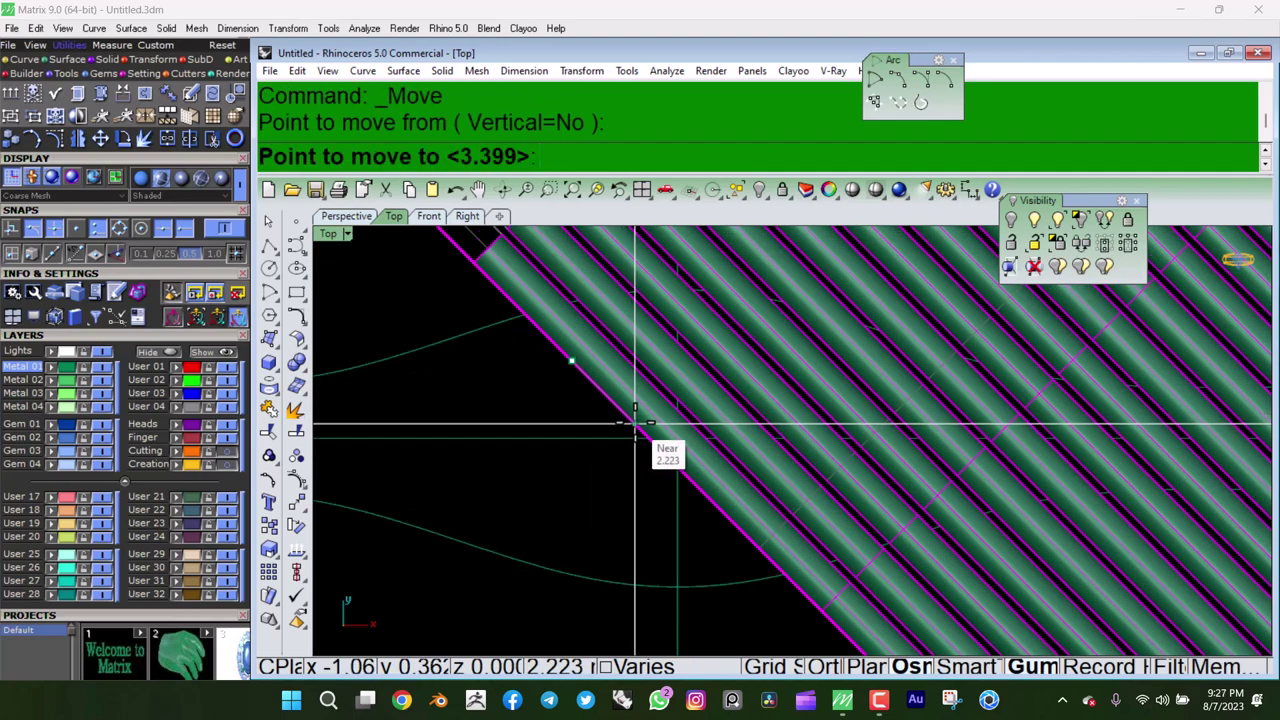
click(634, 423)
scroll(700, 455, up, 2)
key(Return)
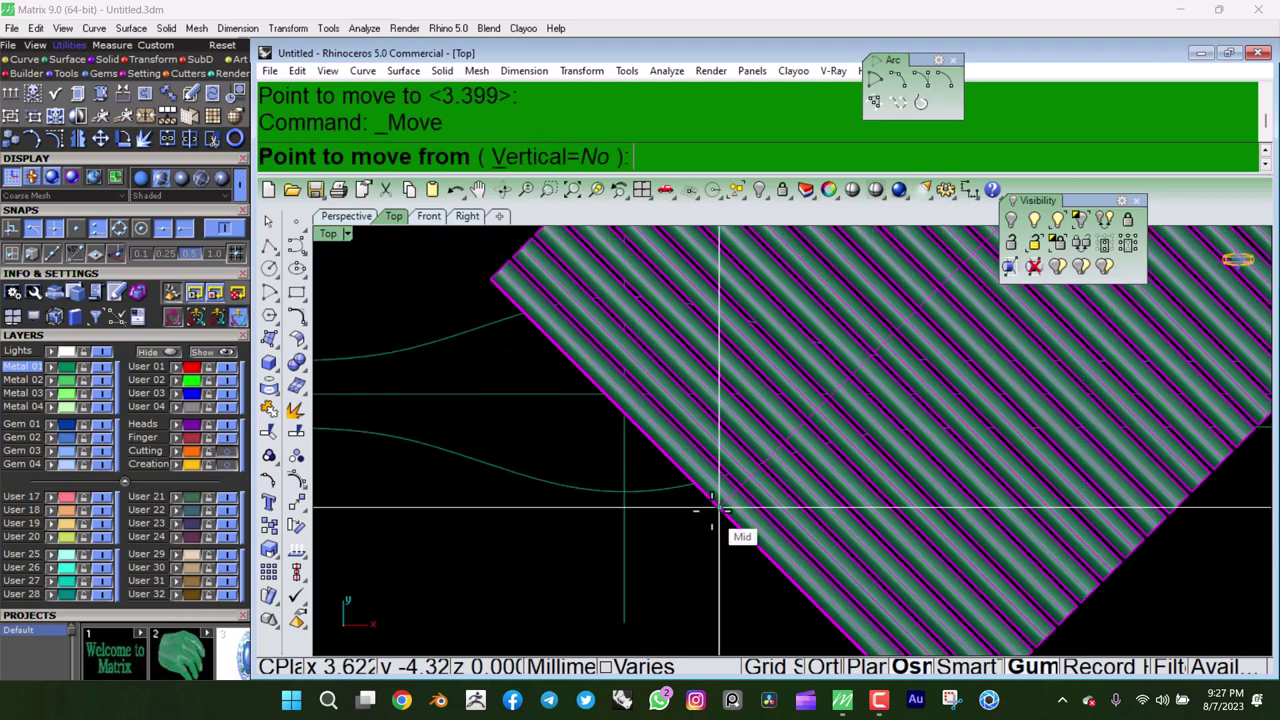
click(714, 510)
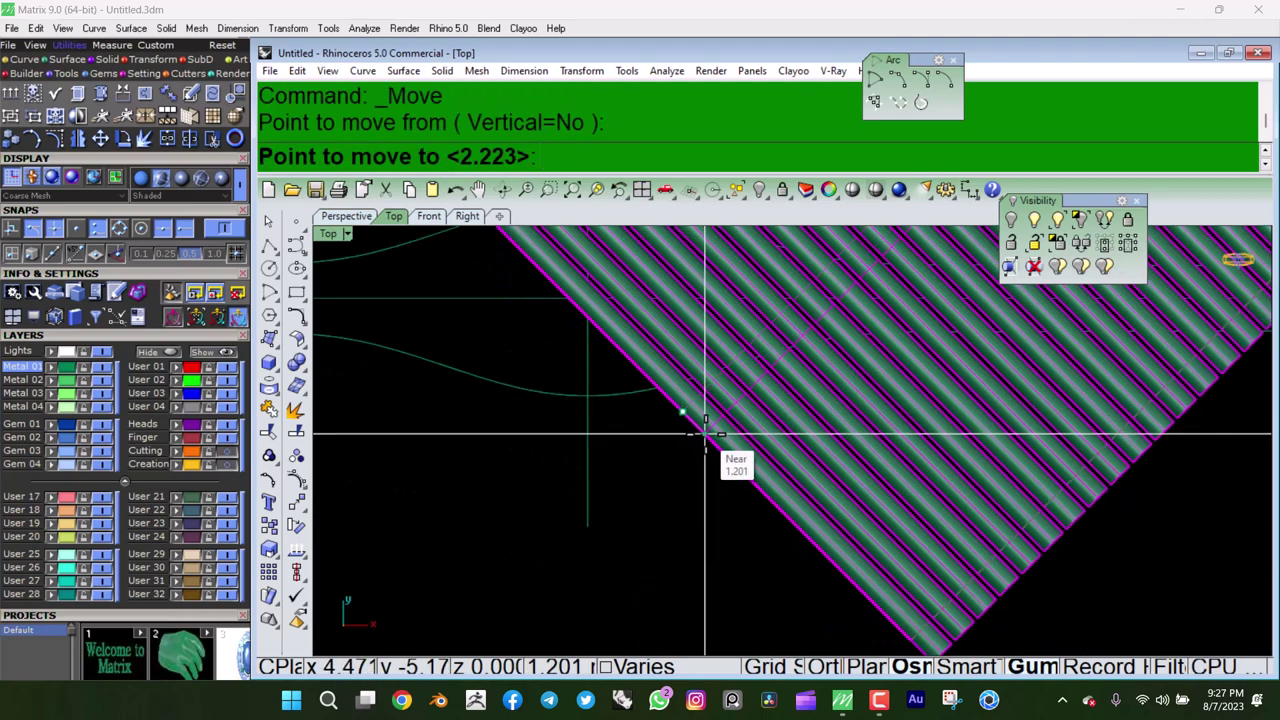
click(727, 460)
scroll(723, 440, down, 2)
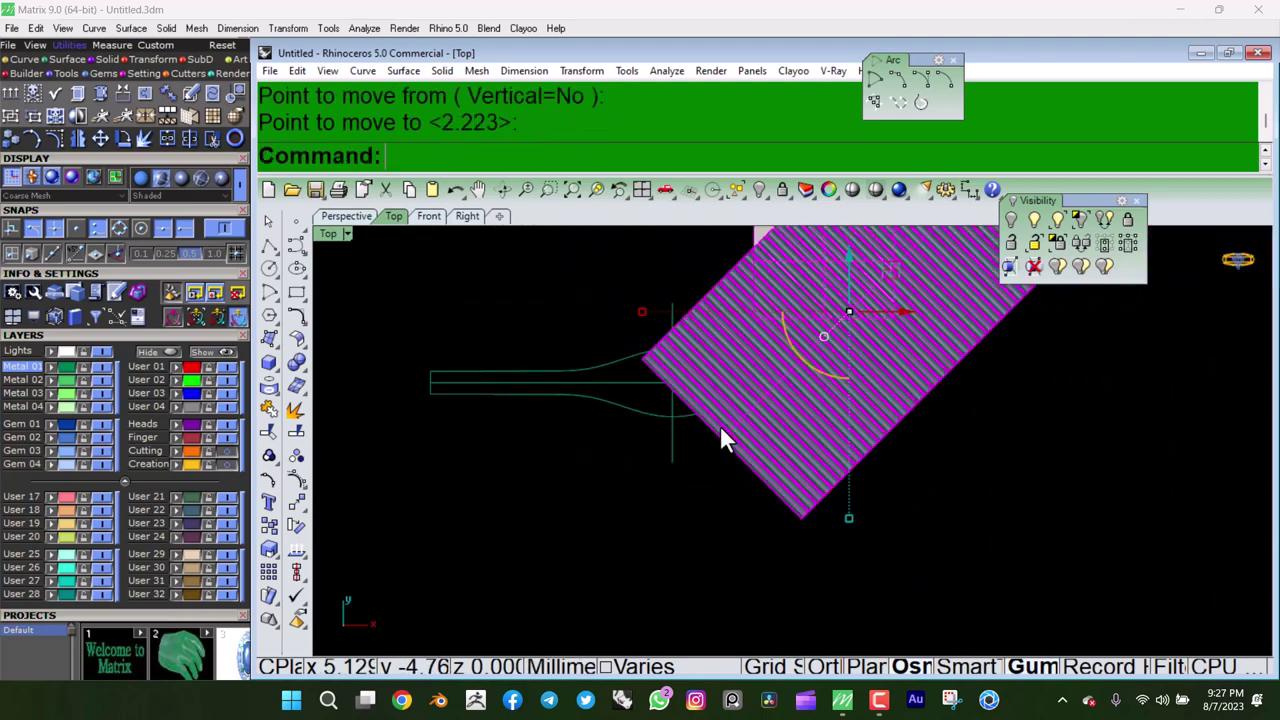
scroll(842, 425, up, 1)
scroll(689, 417, up, 2)
key(Return)
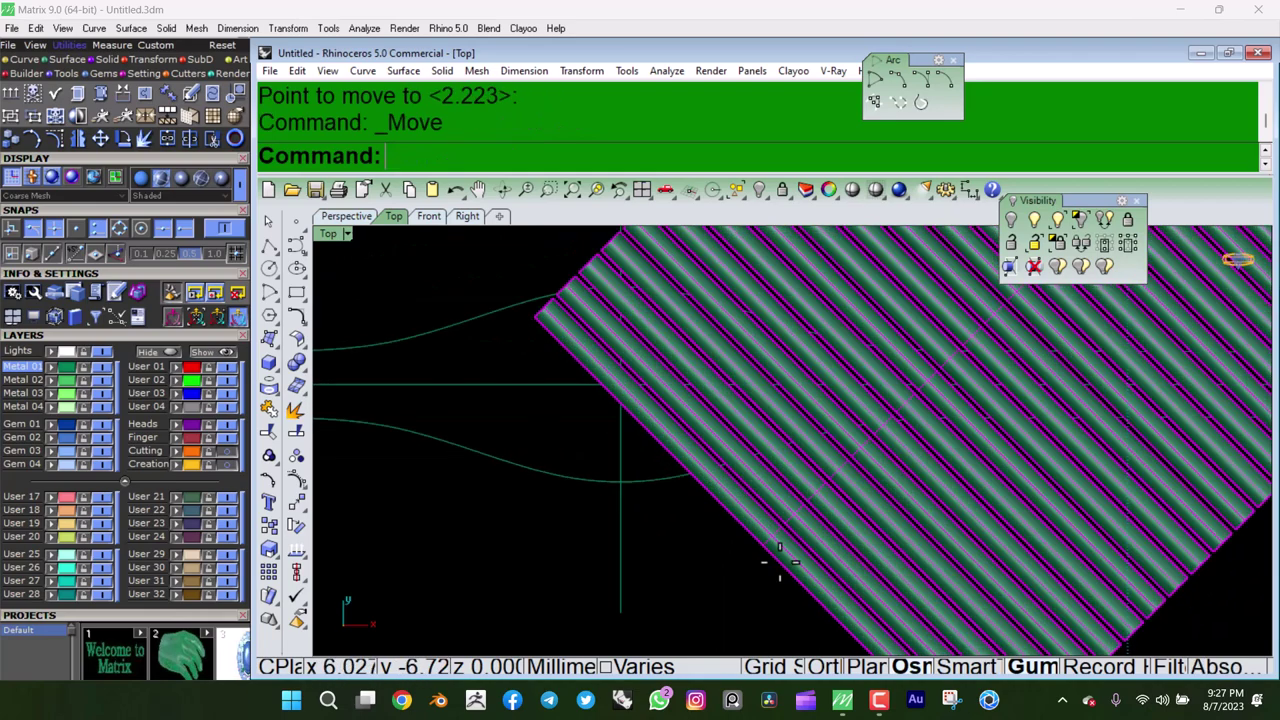
click(783, 566)
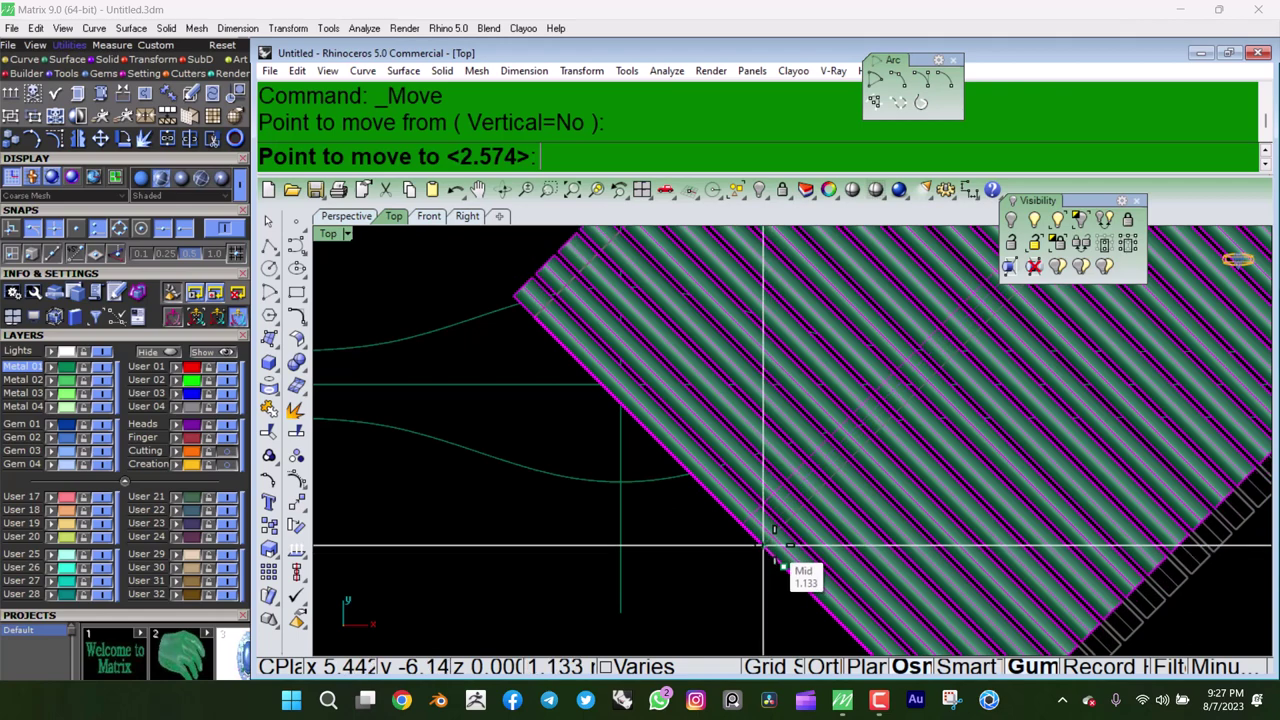
click(776, 562)
mouse_move(771, 537)
ctrl+shift+right_down()
mouse_move(740, 363)
mouse_move(798, 378)
ctrl+shift+right_up()
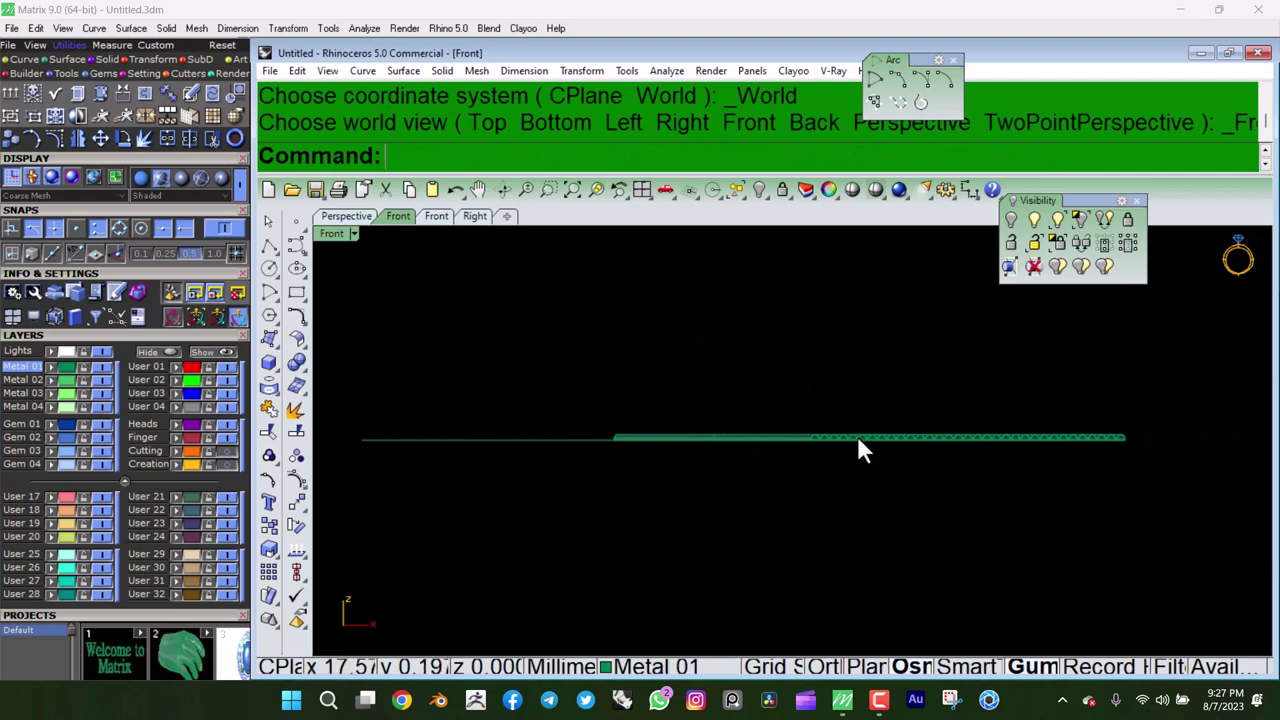
Start FilletSrf from the surface tools with the fillet radius set to 0.2.
ctrl+shift+right_drag(858, 441, 950, 462)
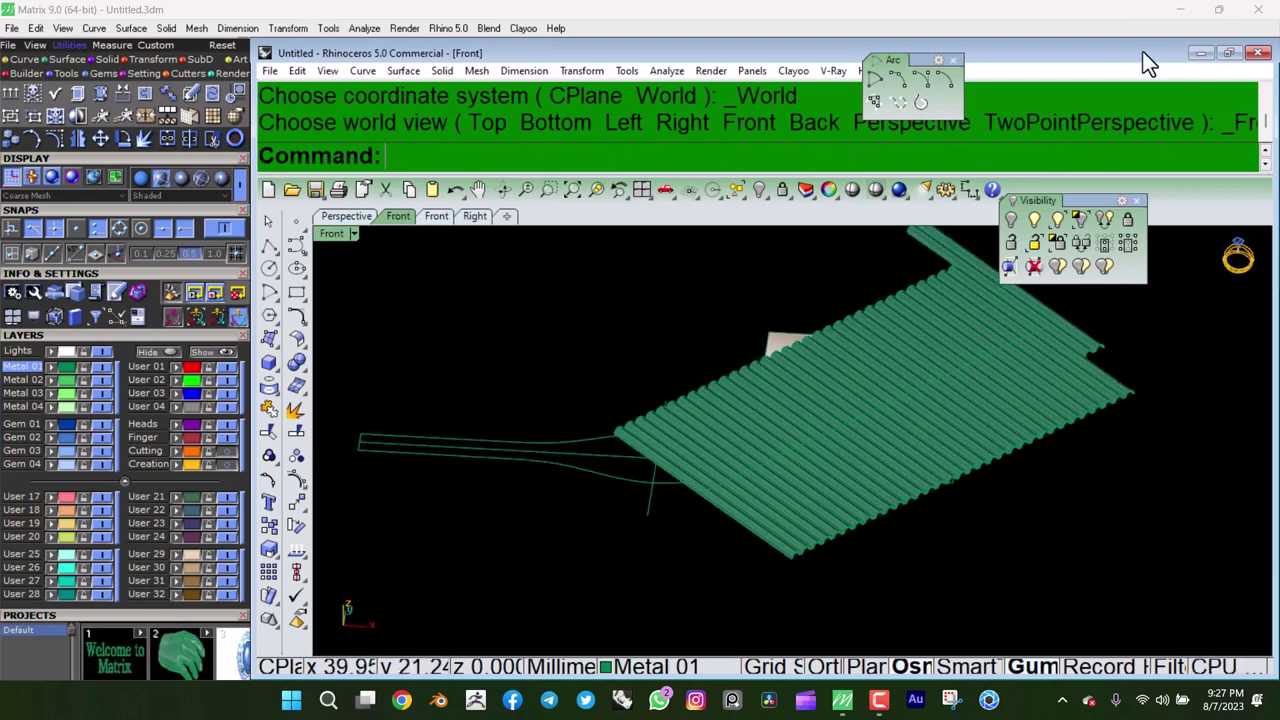
click(825, 401)
scroll(792, 421, up, 3)
scroll(710, 522, up, 3)
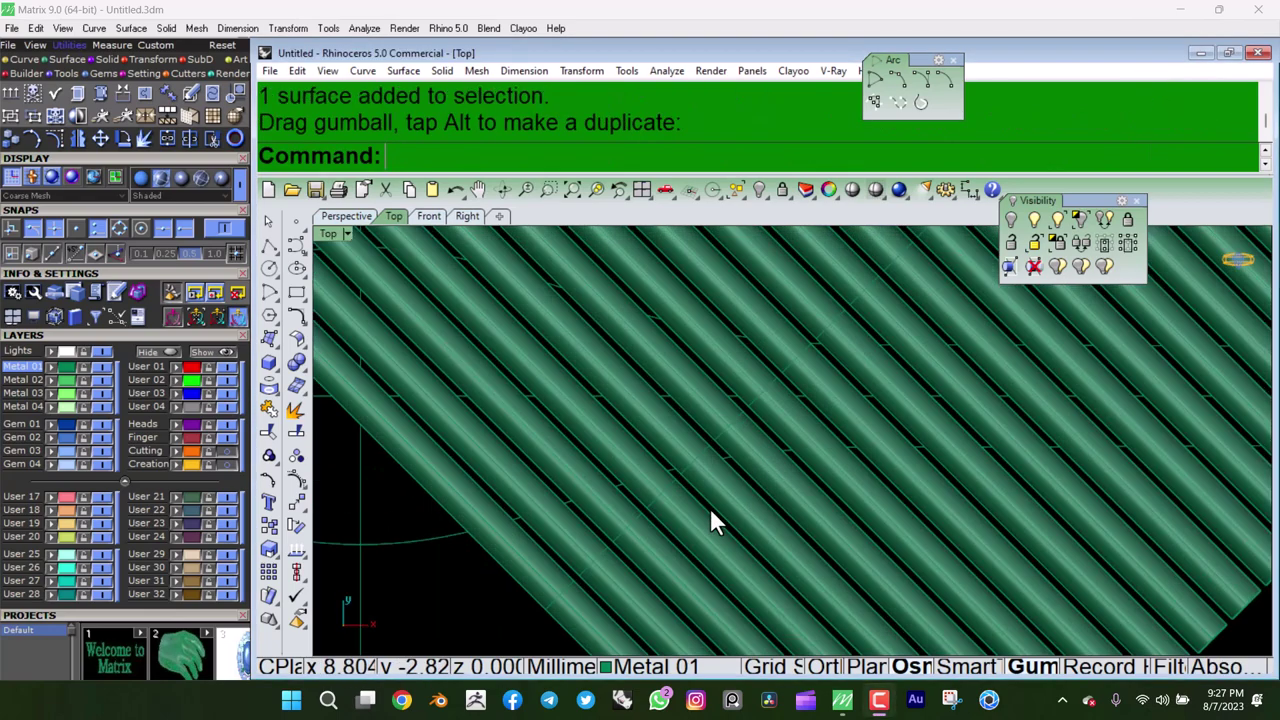
scroll(690, 500, up, 2)
scroll(620, 495, down, 2)
scroll(640, 475, down, 3)
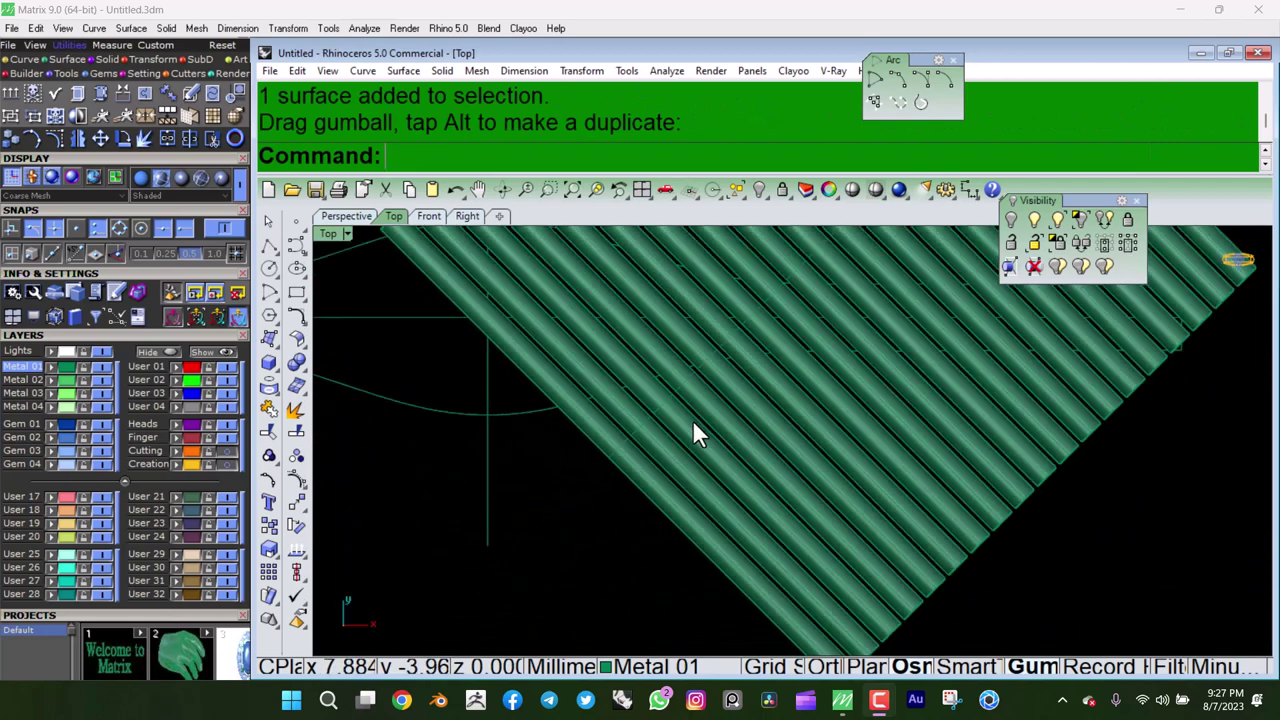
click(303, 344)
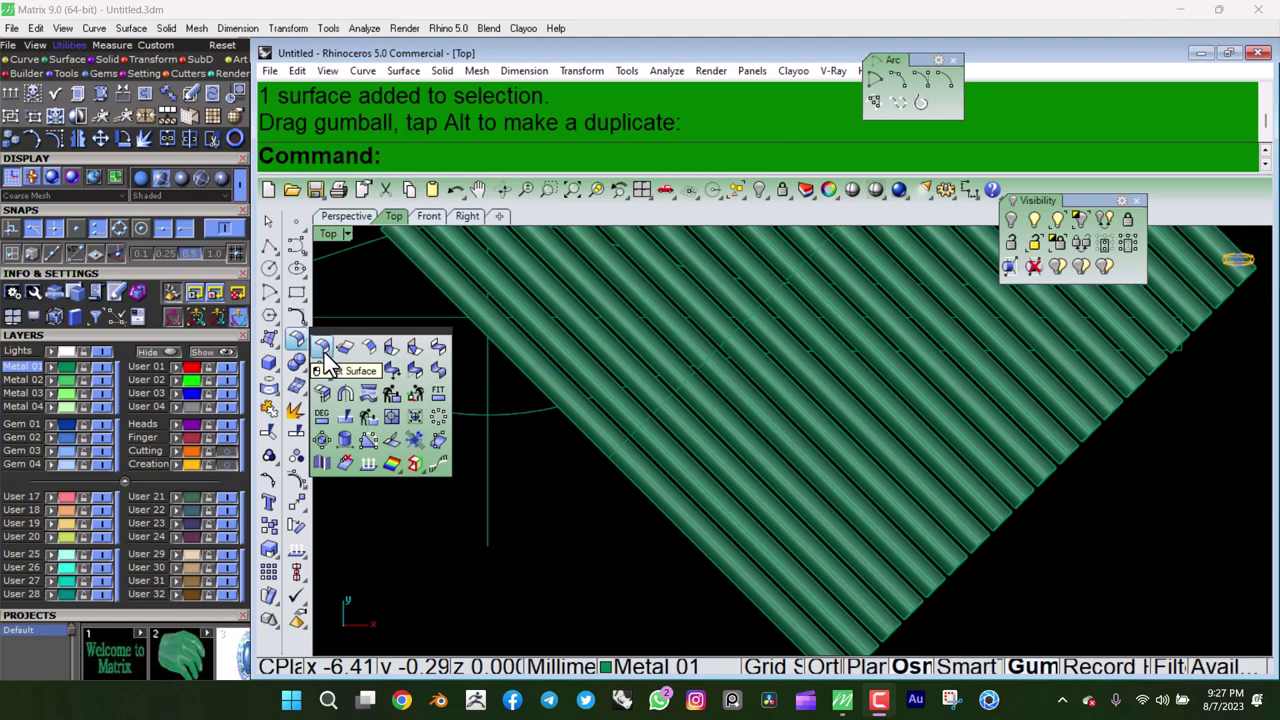
click(323, 350)
click(630, 158)
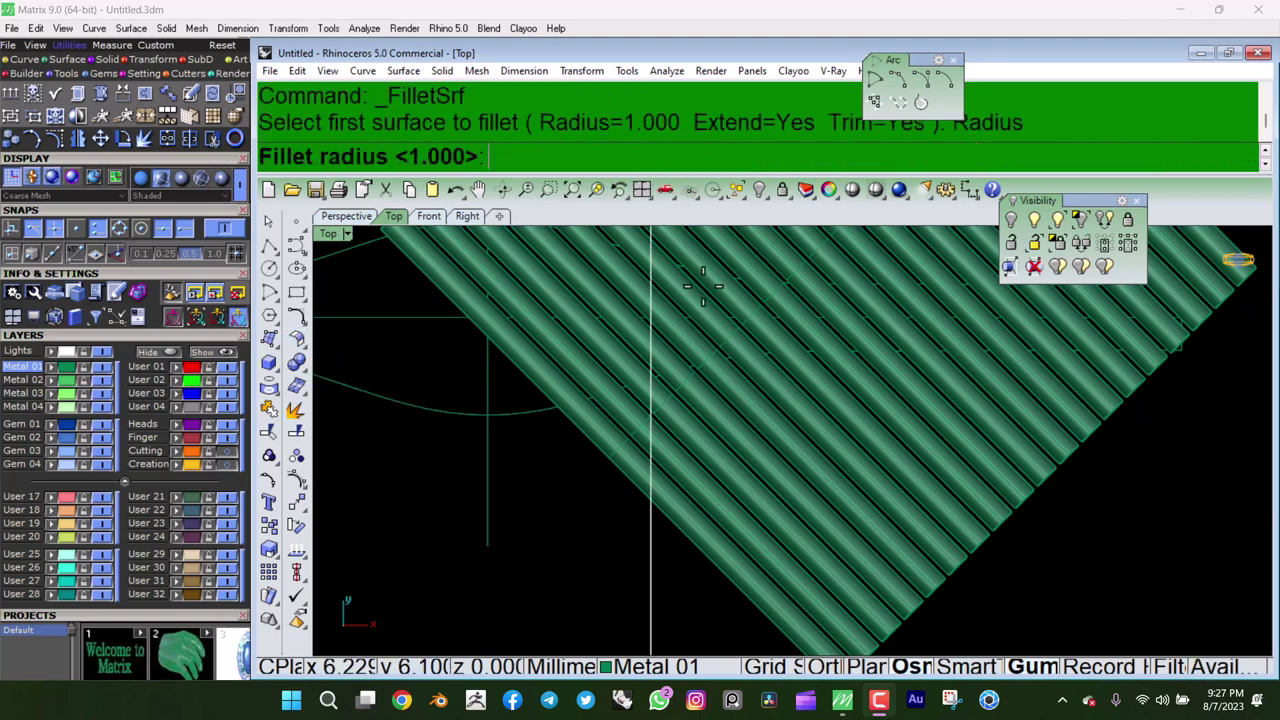
text(.2)
key(Return)
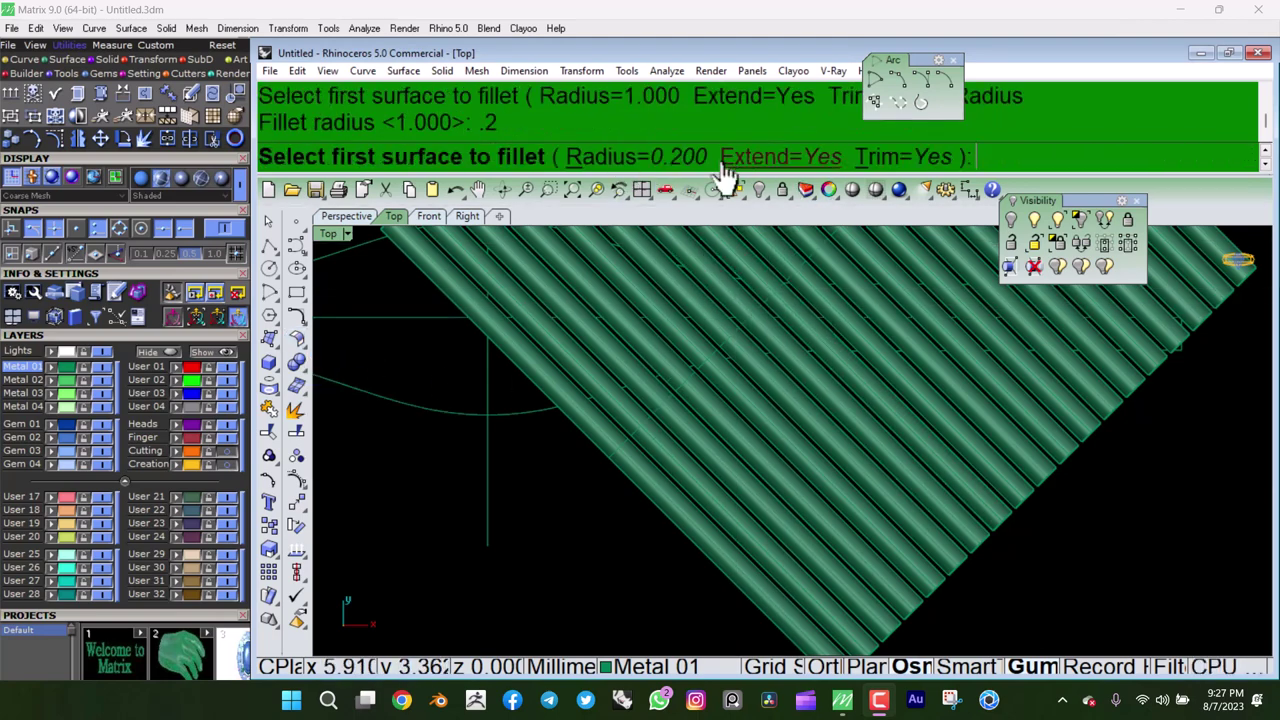
Fillet the first pairs of adjacent half-pipe strands with 0.2 radius fillets.
scroll(800, 440, up, 2)
scroll(730, 480, up, 2)
scroll(725, 520, up, 2)
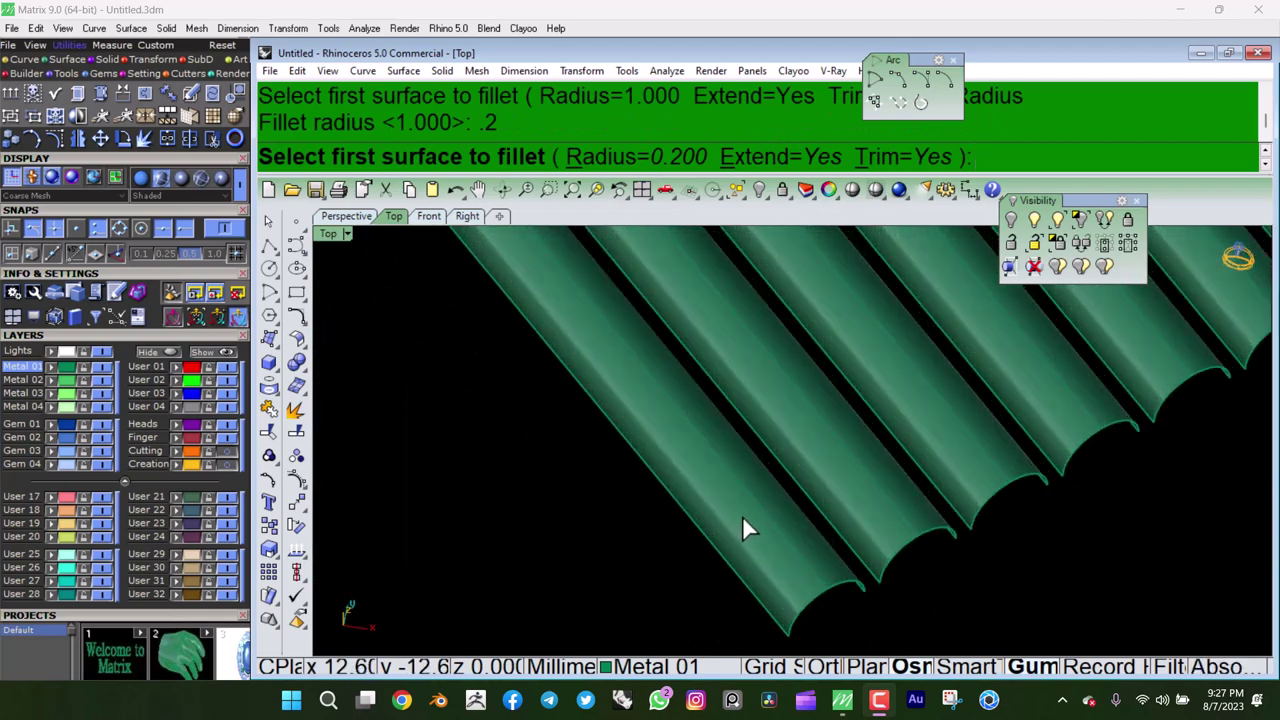
click(750, 525)
click(840, 483)
scroll(697, 457, up, 2)
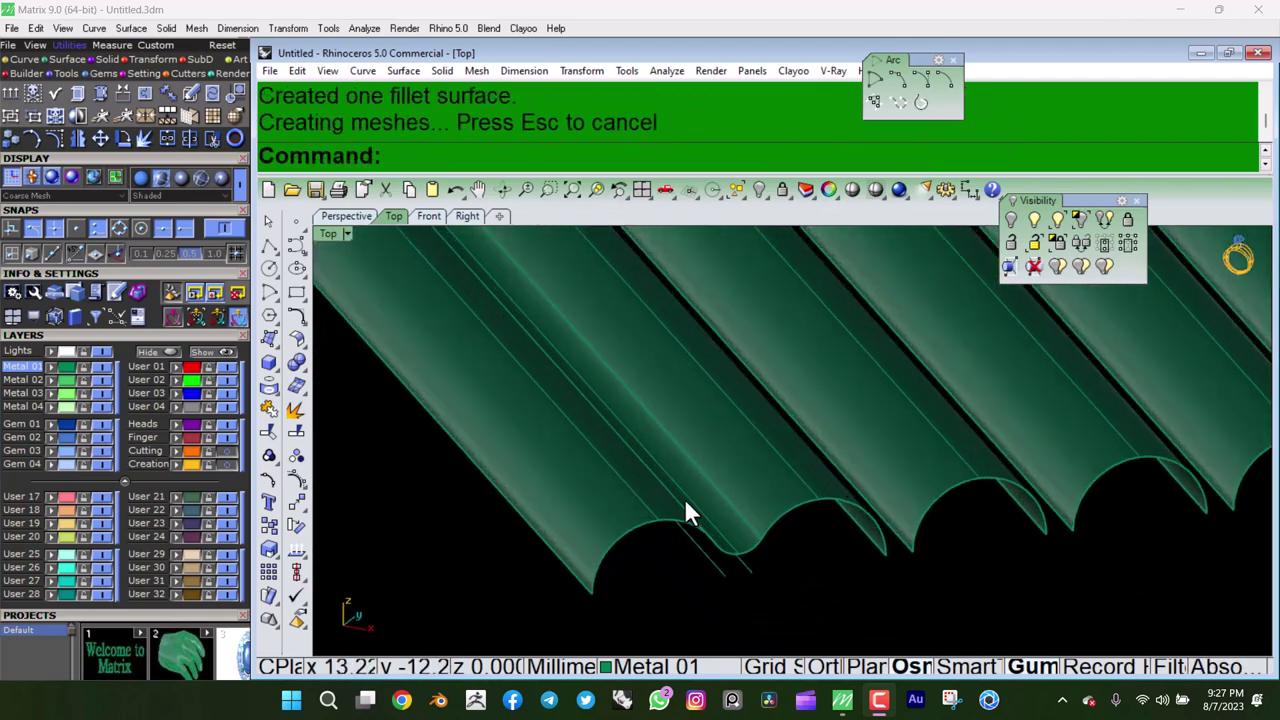
scroll(684, 498, up, 2)
scroll(686, 503, up, 2)
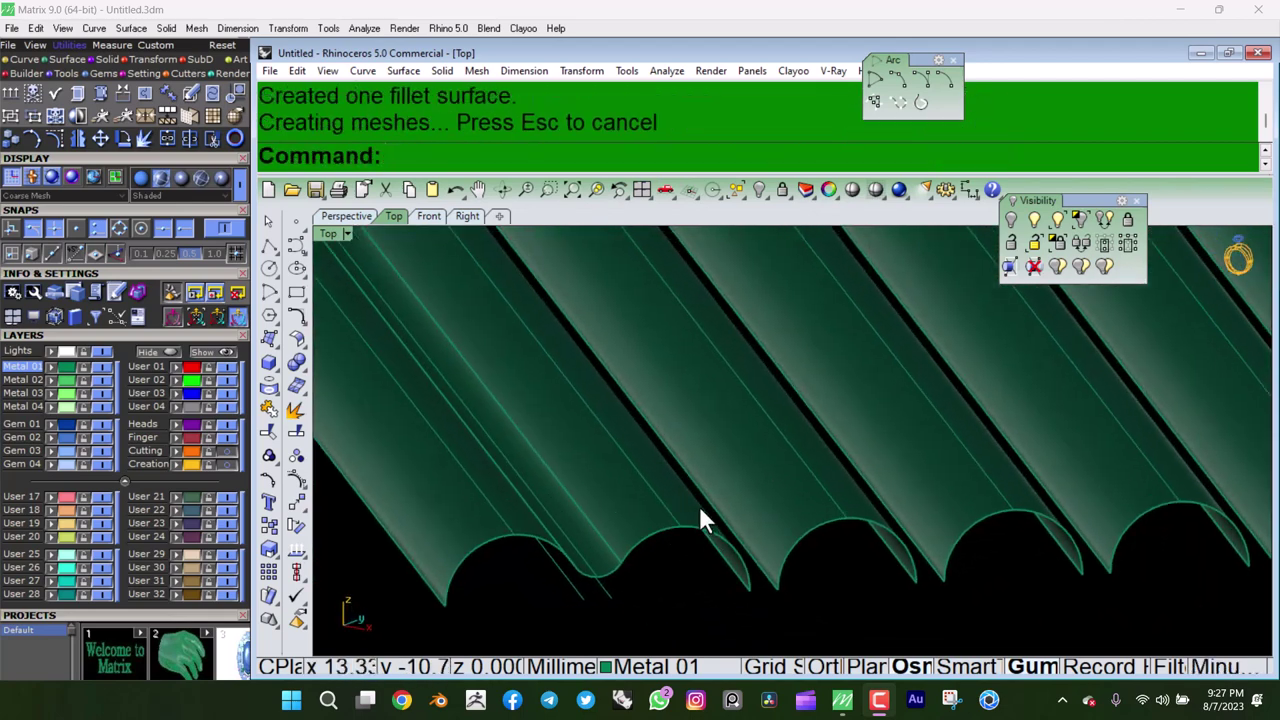
key(Return)
click(840, 497)
click(934, 463)
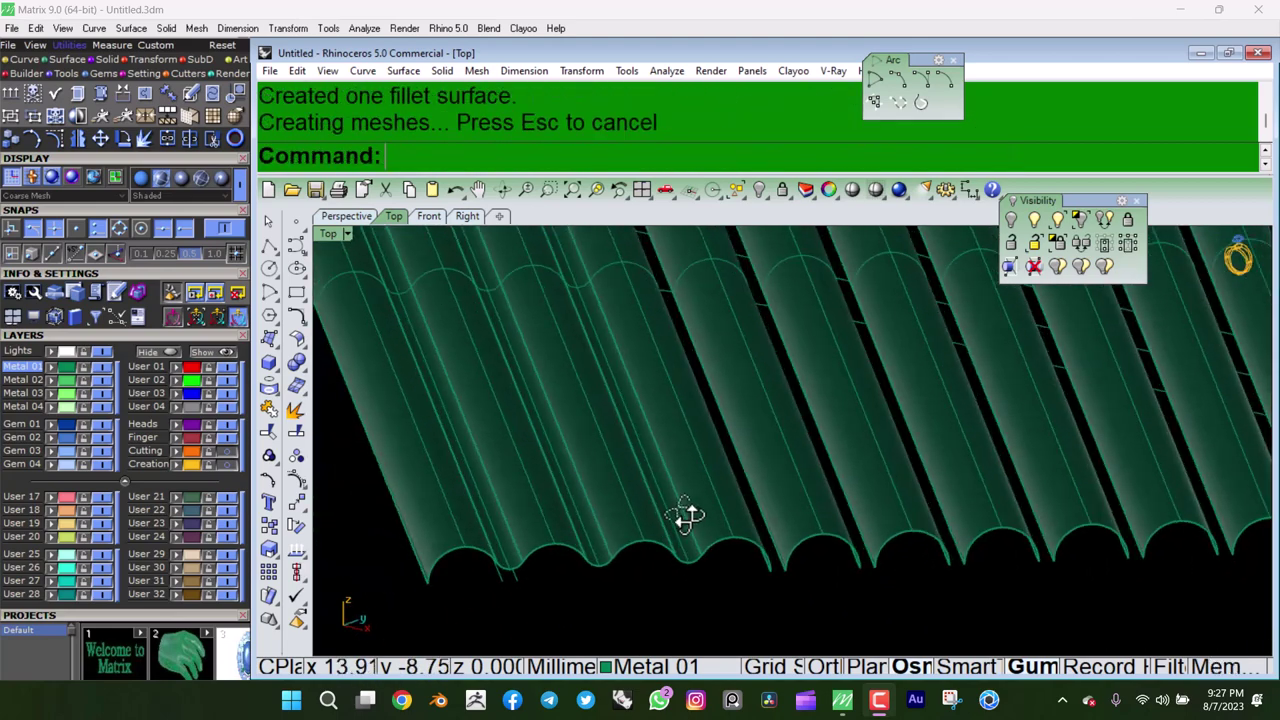
key(Return)
click(749, 531)
click(811, 528)
key(Return)
click(813, 527)
click(882, 520)
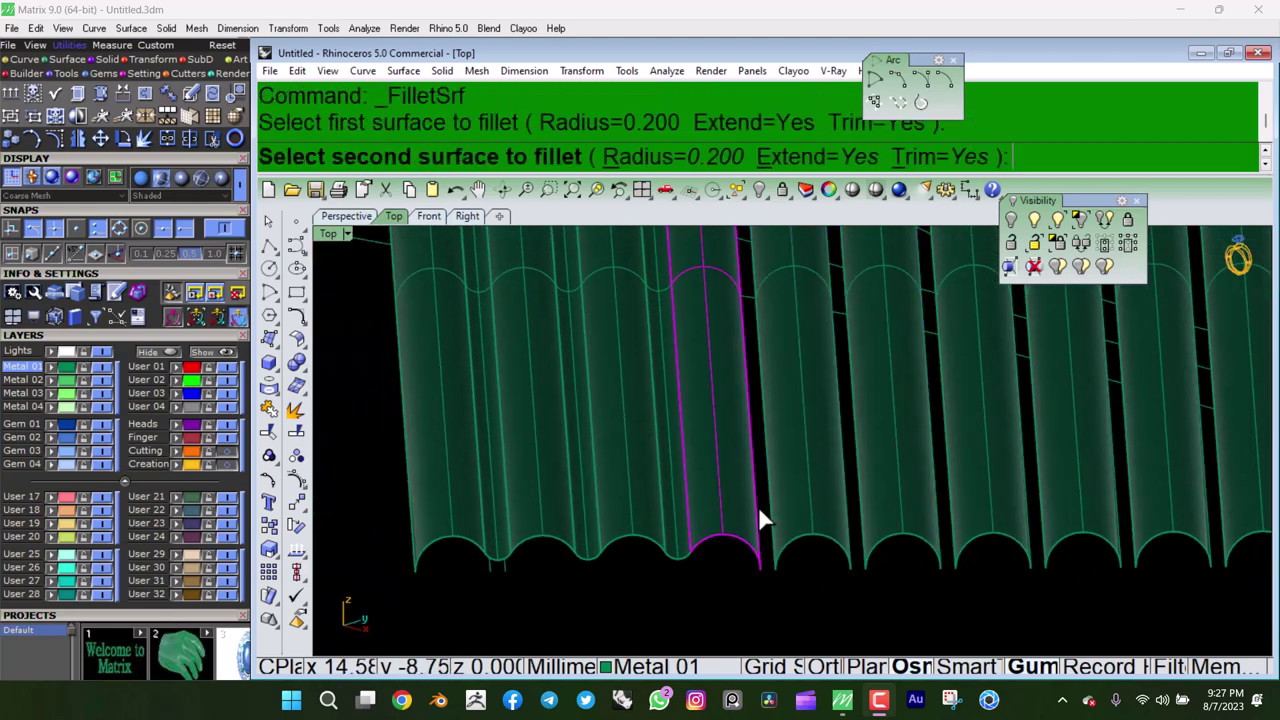
key(Return)
click(840, 505)
click(887, 505)
key(Return)
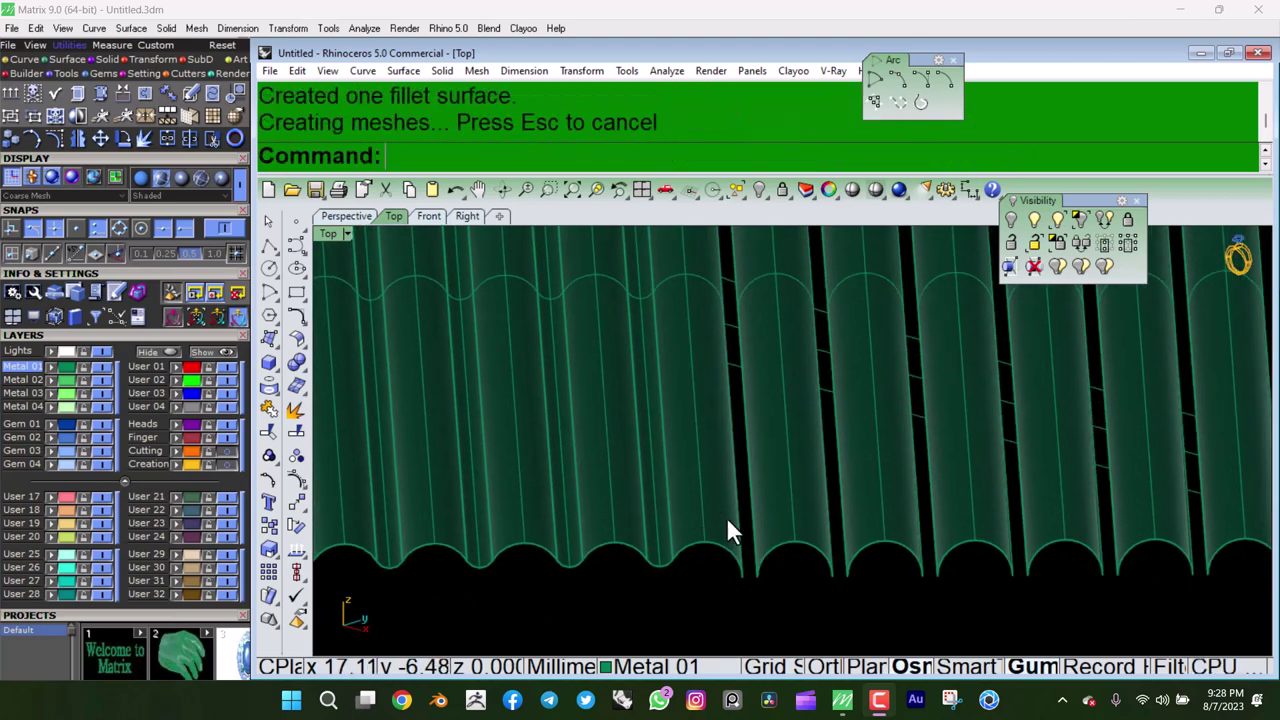
Fillet the remaining neighbouring strand pairs across the panel, through to the last pair.
key(Return)
click(775, 520)
click(862, 515)
key(Return)
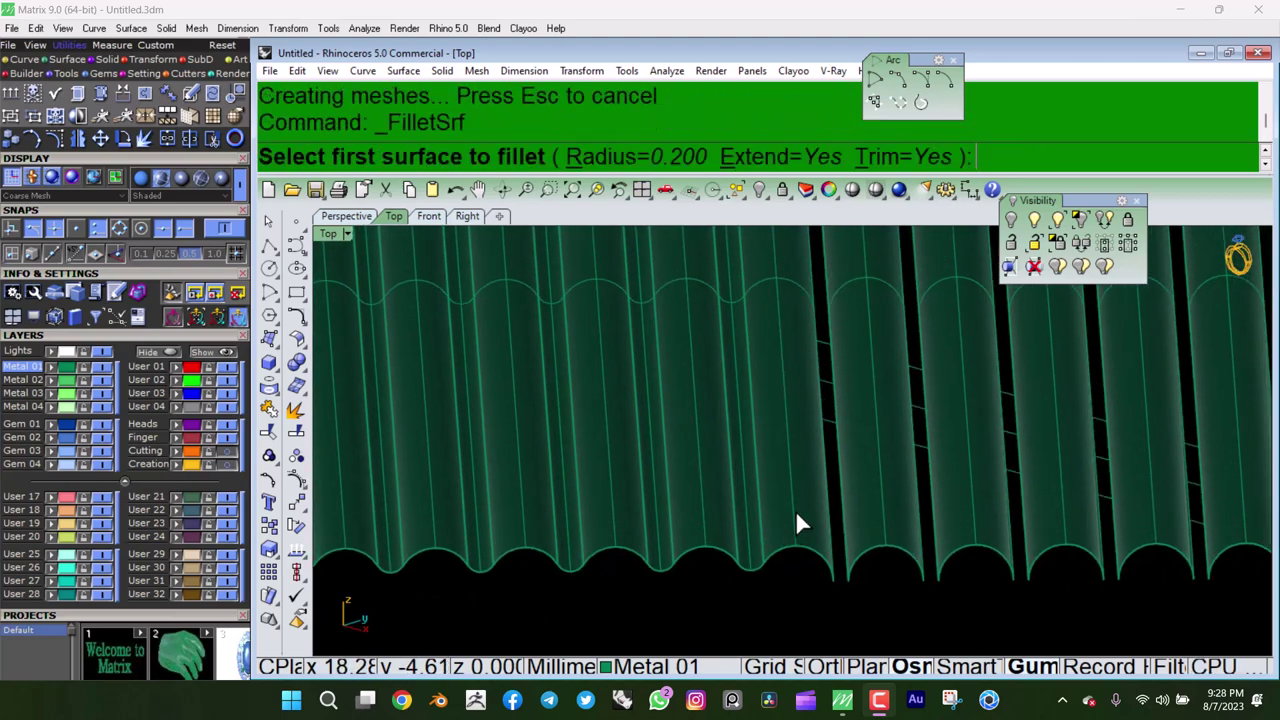
click(800, 510)
click(890, 510)
right_drag(895, 518, 658, 525)
click(707, 539)
key(Return)
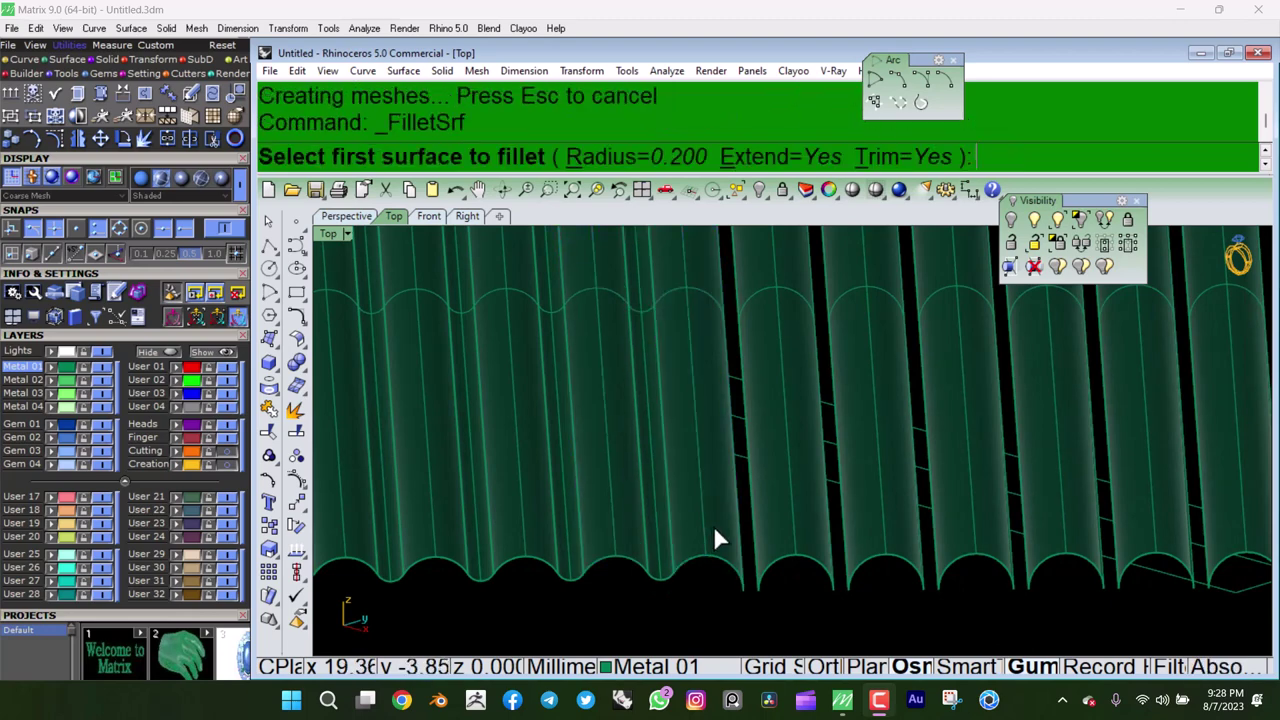
click(770, 535)
key(Return)
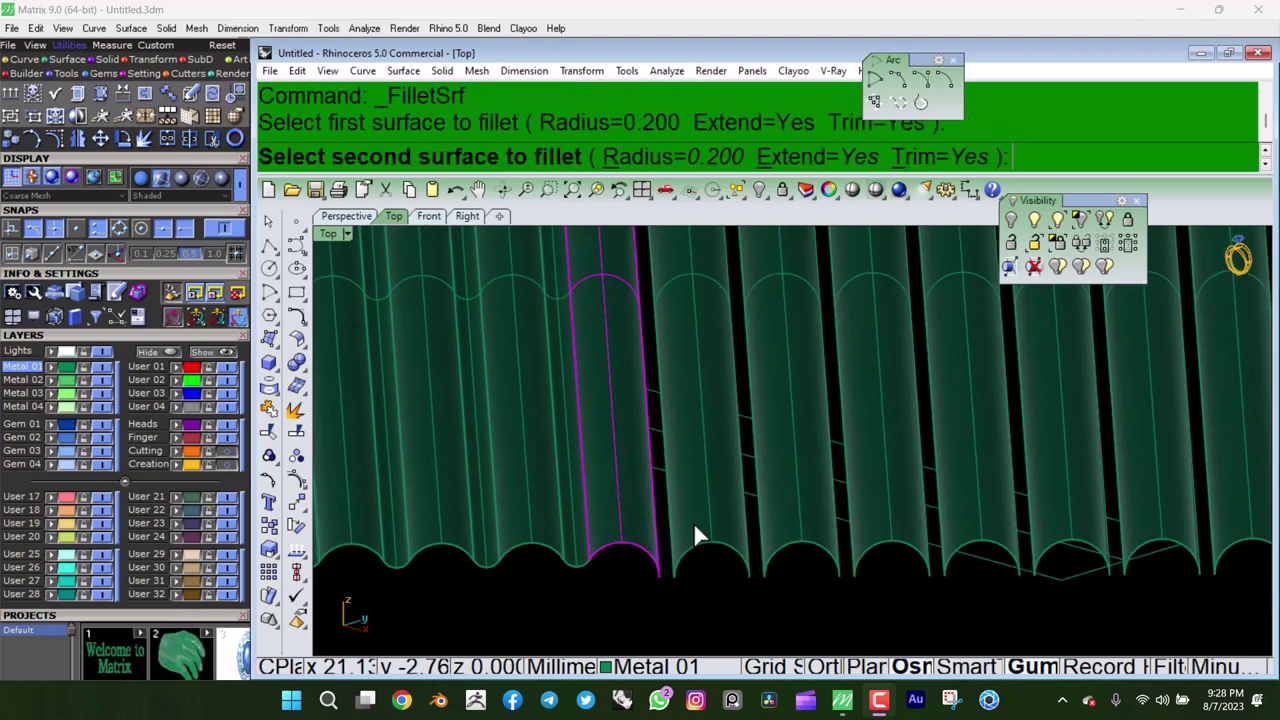
click(700, 535)
key(Return)
key(Return)
click(713, 527)
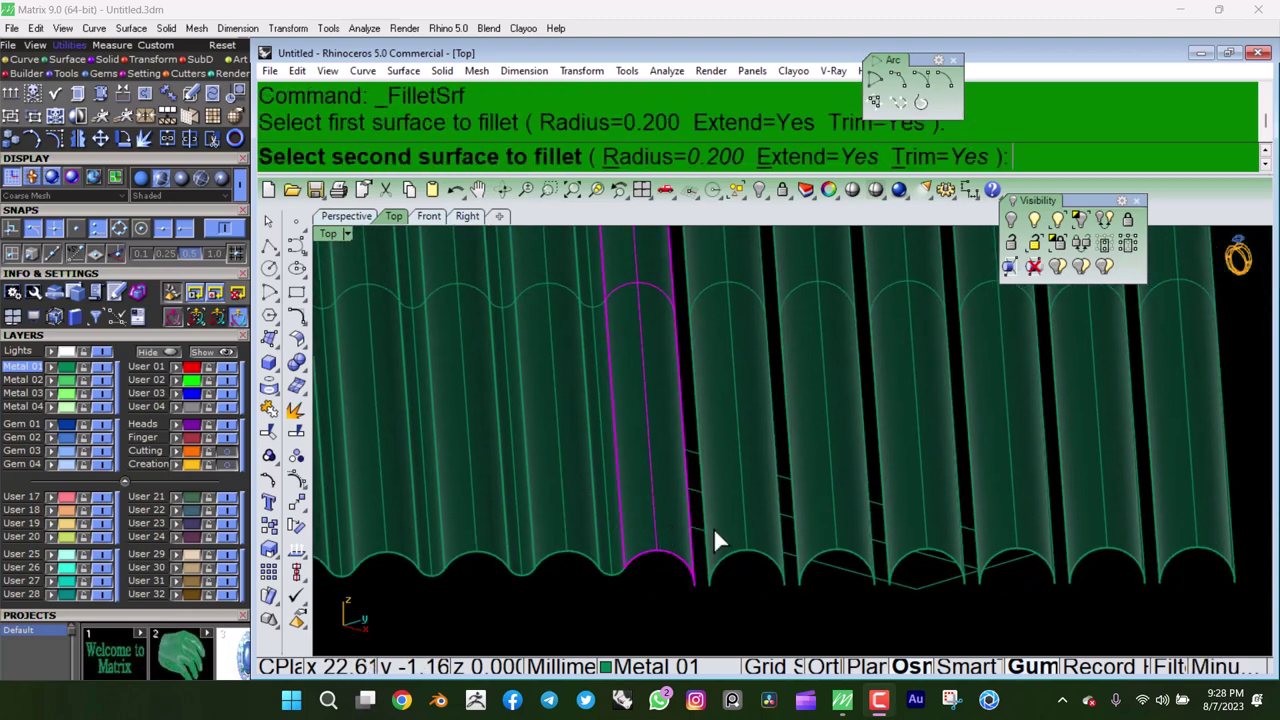
click(737, 525)
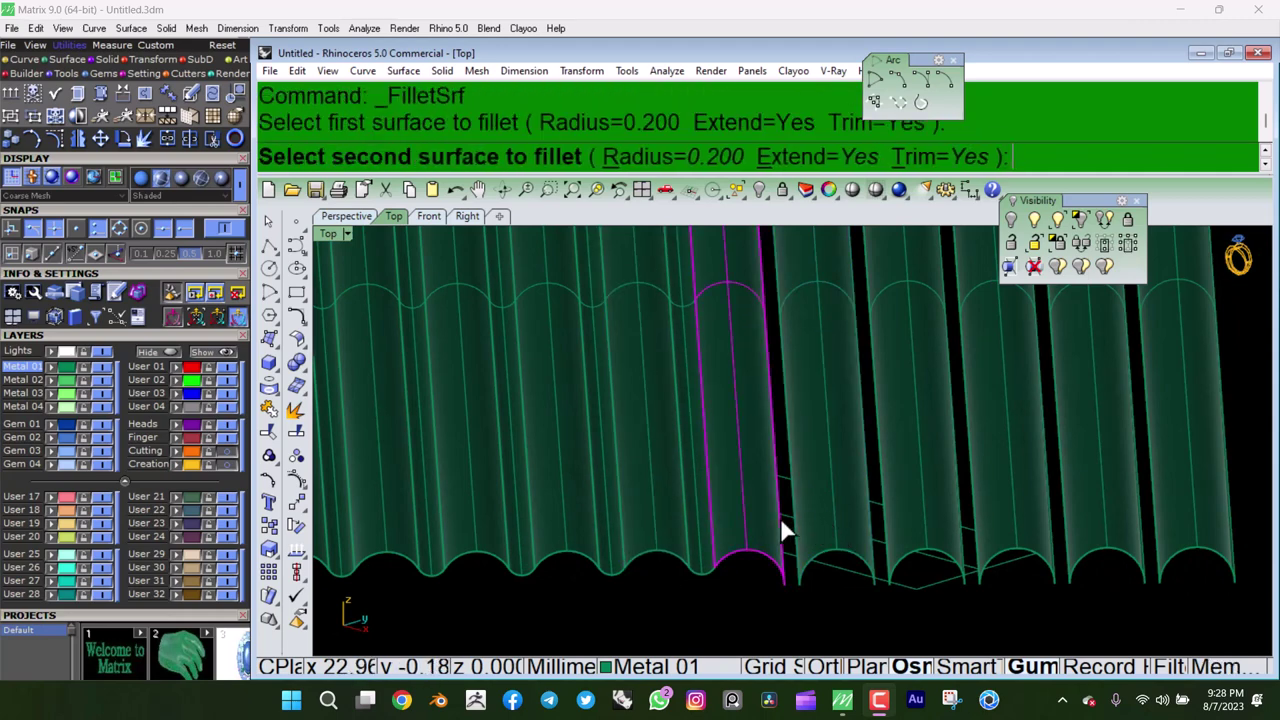
click(780, 521)
key(Return)
click(805, 521)
click(829, 515)
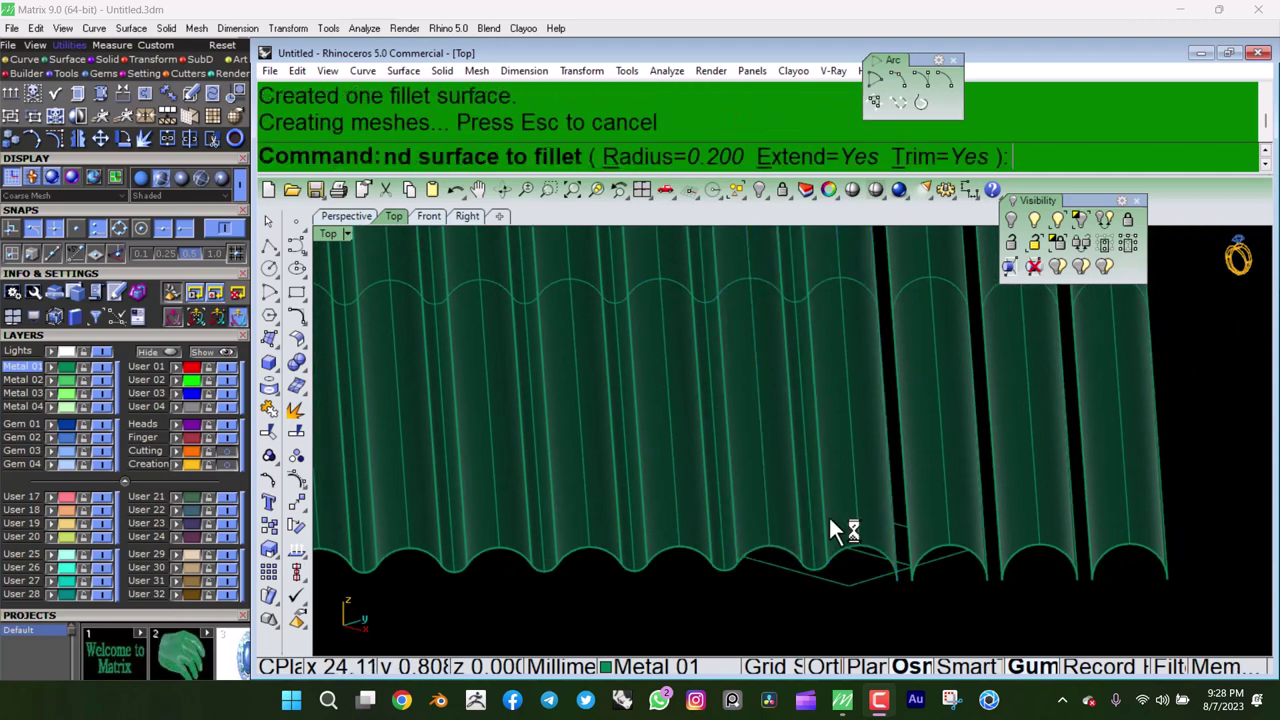
click(904, 524)
key(Return)
click(885, 536)
click(912, 530)
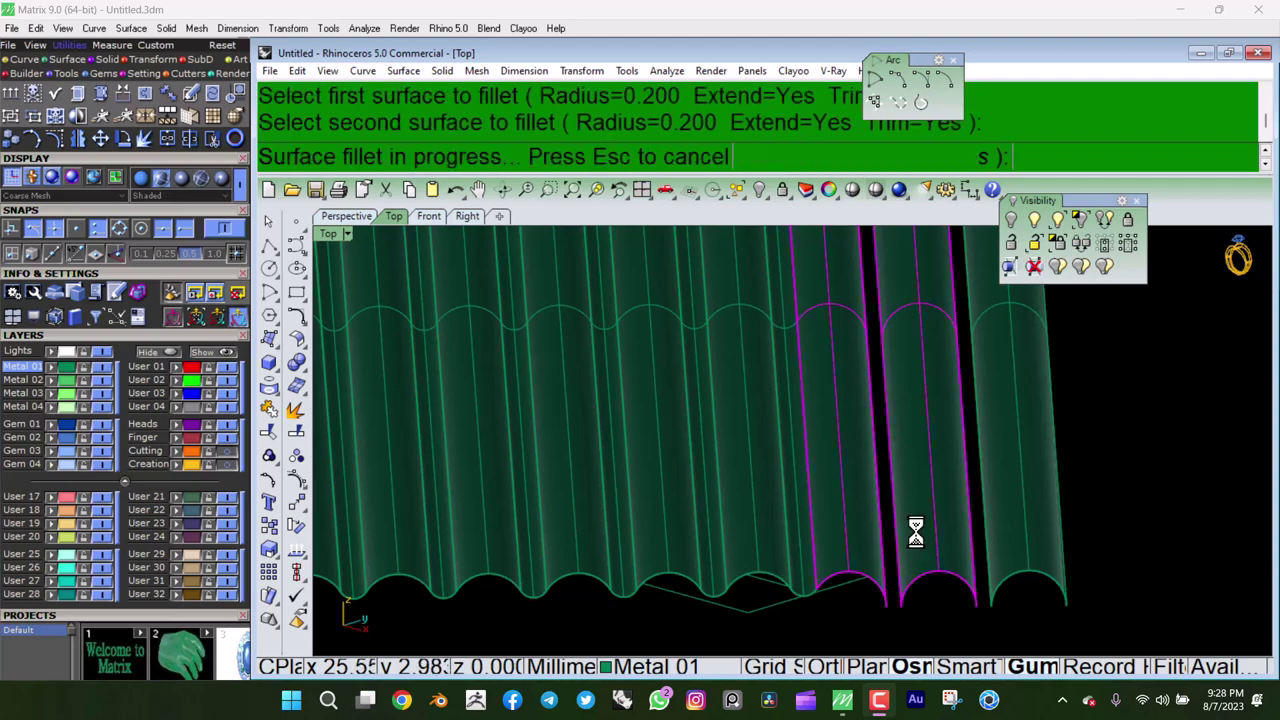
key(Return)
click(968, 525)
click(1006, 523)
mouse_move(1006, 523)
ctrl+shift+right_down()
mouse_move(863, 481)
mouse_move(863, 580)
mouse_move(905, 640)
ctrl+shift+right_up()
Inspect the fillets in Plastic display, then return to a shaded flat top view.
click(325, 230)
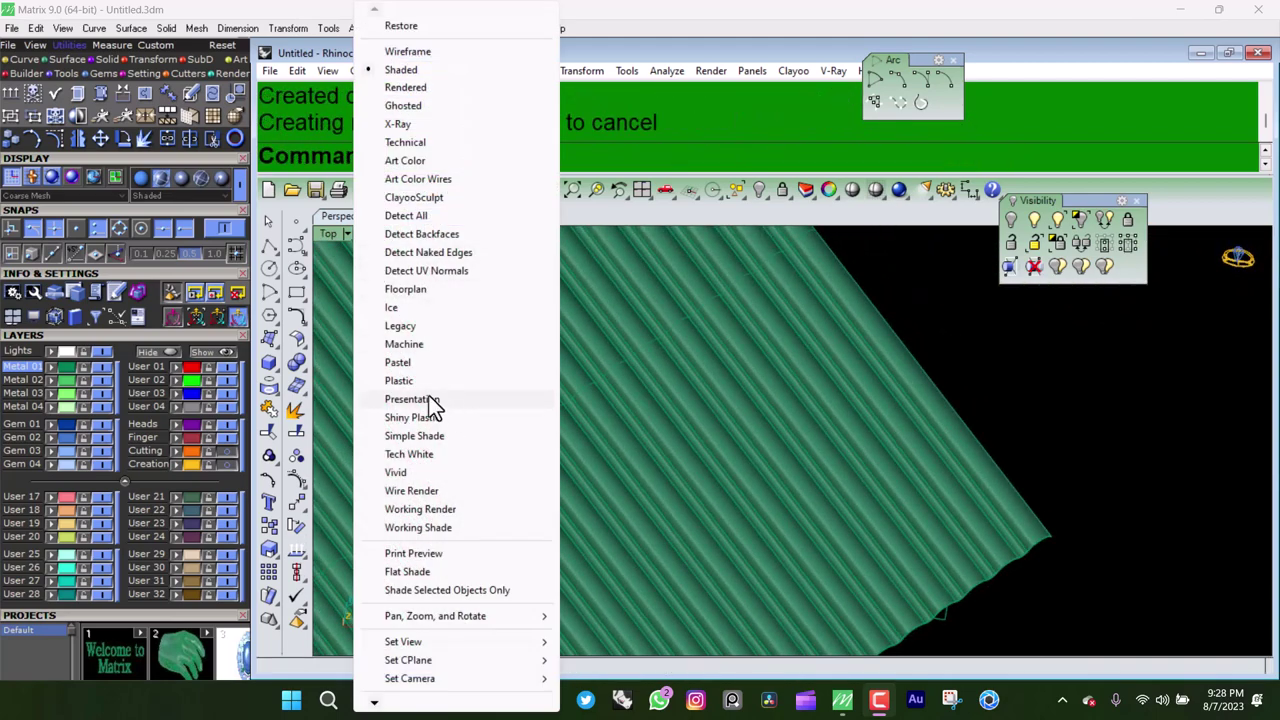
click(440, 382)
mouse_move(745, 488)
ctrl+shift+right_down()
mouse_move(725, 468)
mouse_move(726, 500)
mouse_move(654, 443)
mouse_move(750, 530)
mouse_move(837, 571)
mouse_move(800, 397)
mouse_move(782, 455)
ctrl+shift+right_up()
key(ctrl+shift+t)
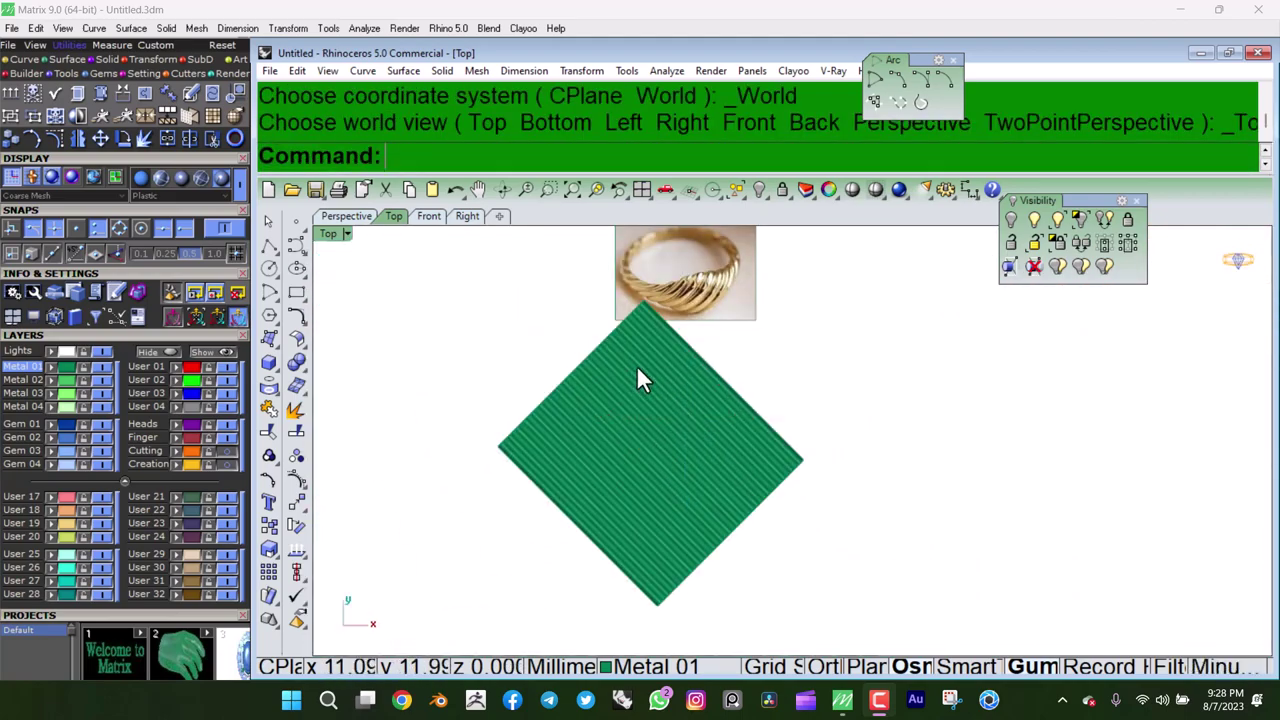
key(ctrl+alt+s)
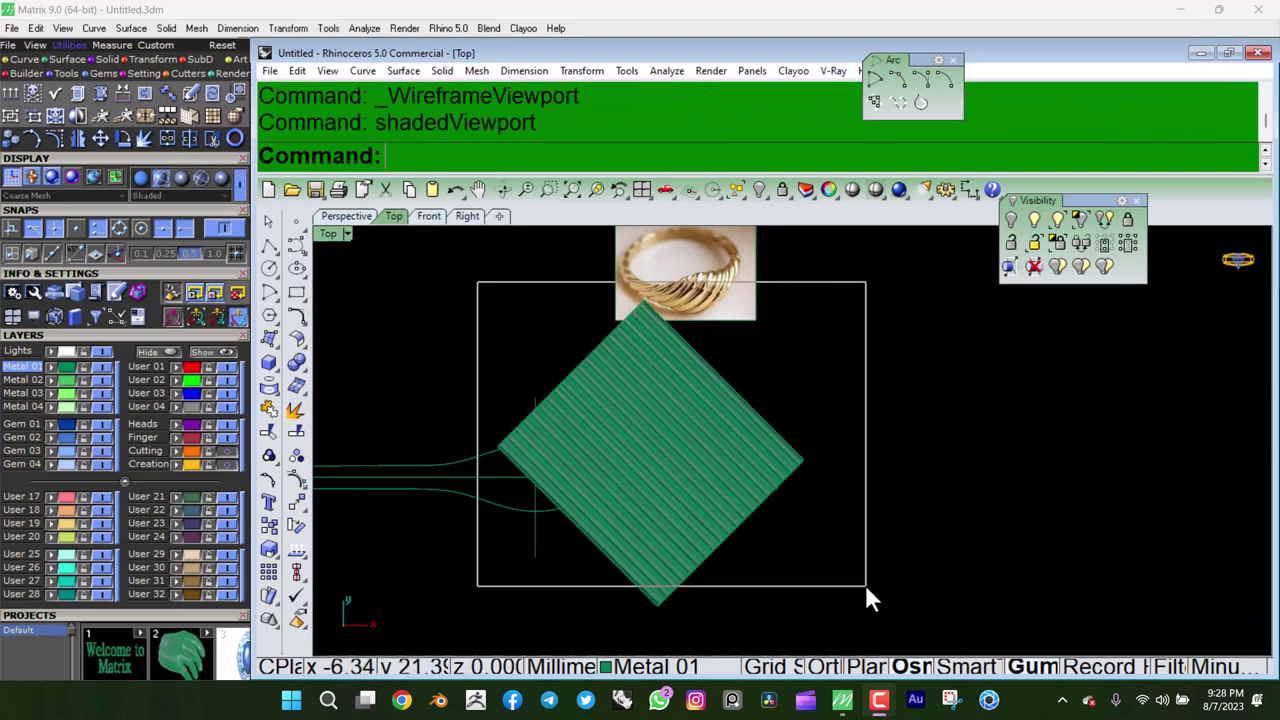
Select all the strand surfaces, excluding stray curves, and join them into one polysurface.
drag(867, 588, 930, 618)
scroll(535, 469, up, 5)
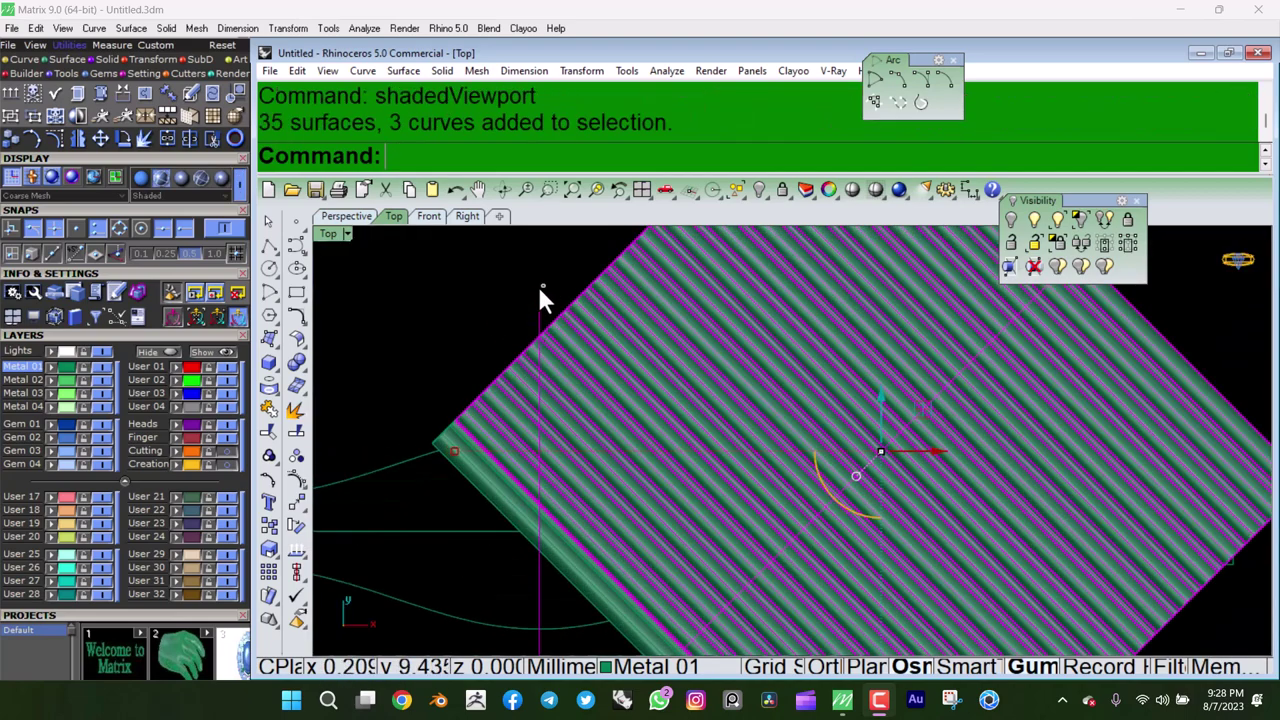
ctrl+click(537, 283)
shift+click(709, 606)
scroll(640, 508, down, 5)
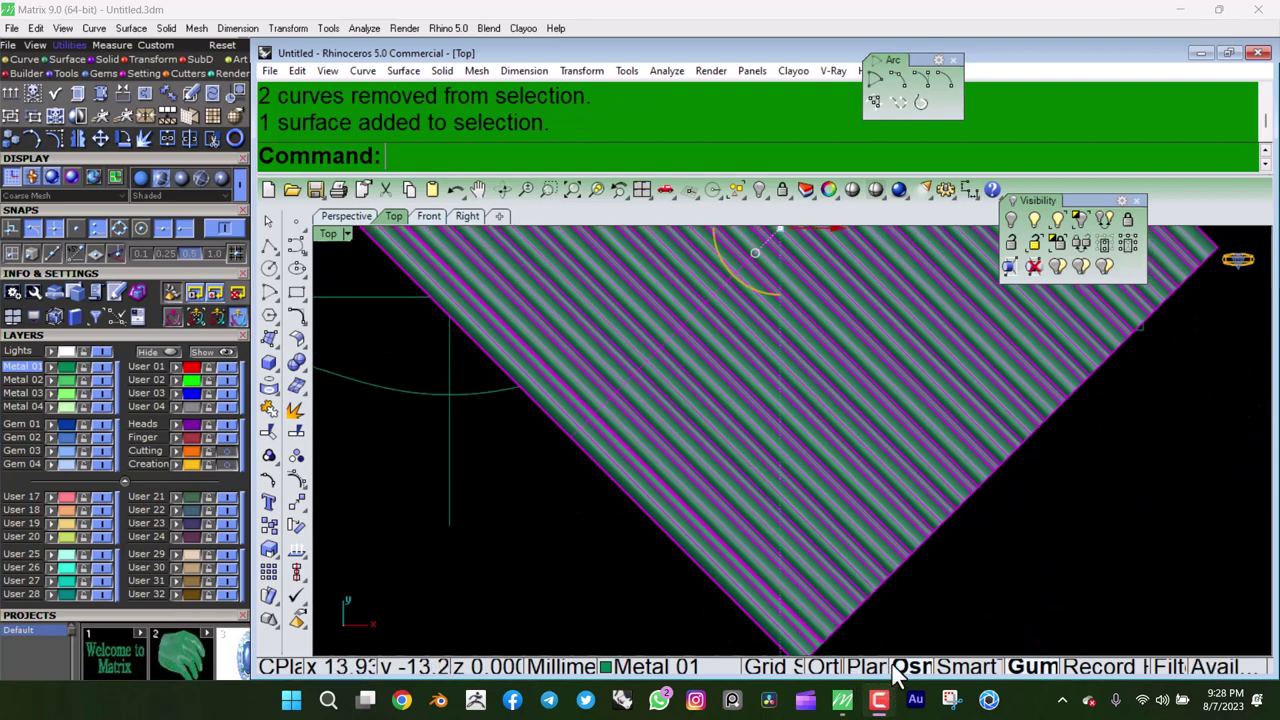
shift+click(866, 617)
right_drag(740, 537, 738, 593)
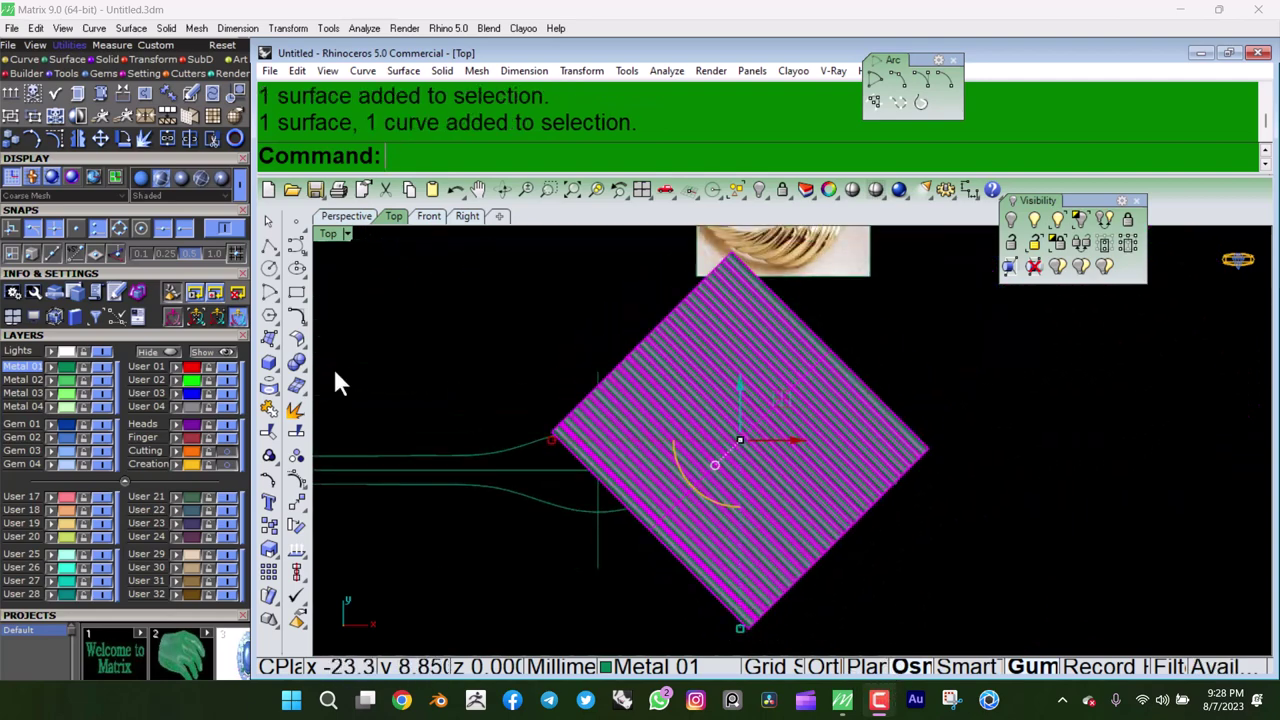
click(277, 410)
Lock the joined strand polysurface and delete the leftover construction curves.
click(699, 375)
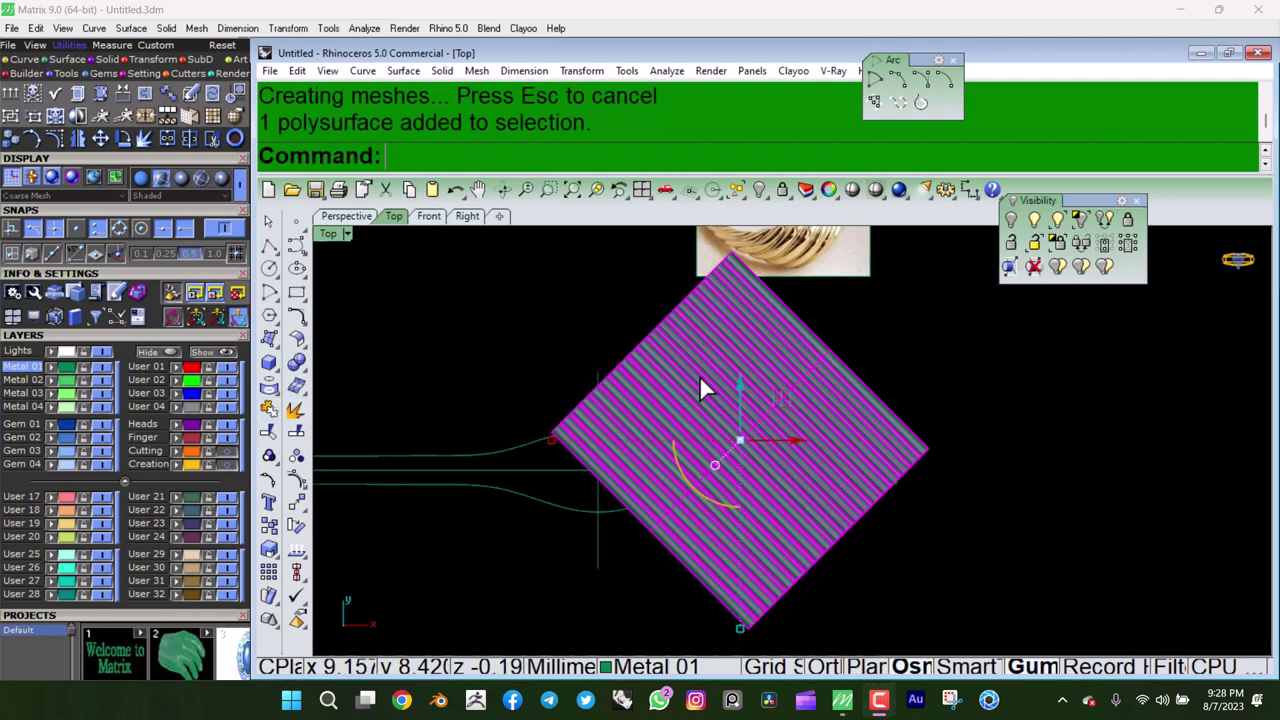
key(ctrl+h)
key(ctrl+z)
scroll(680, 470, up, 2)
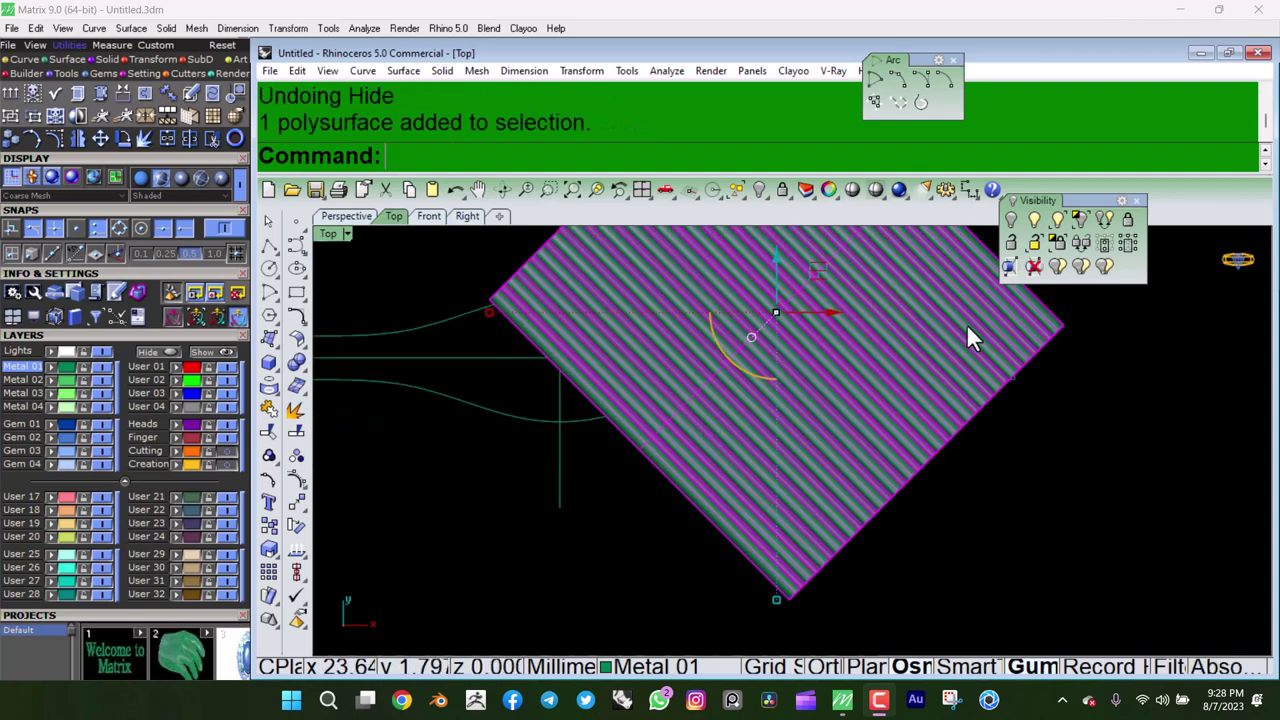
click(1127, 222)
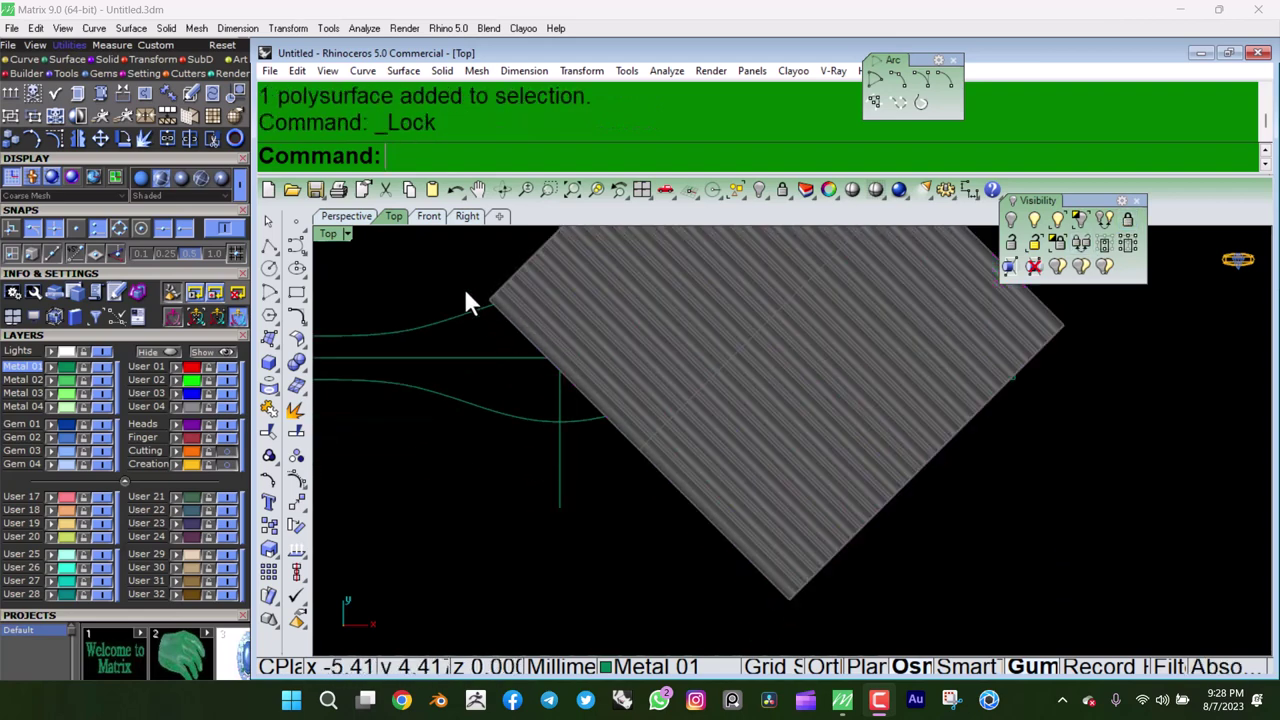
scroll(566, 388, down, 2)
scroll(518, 370, down, 3)
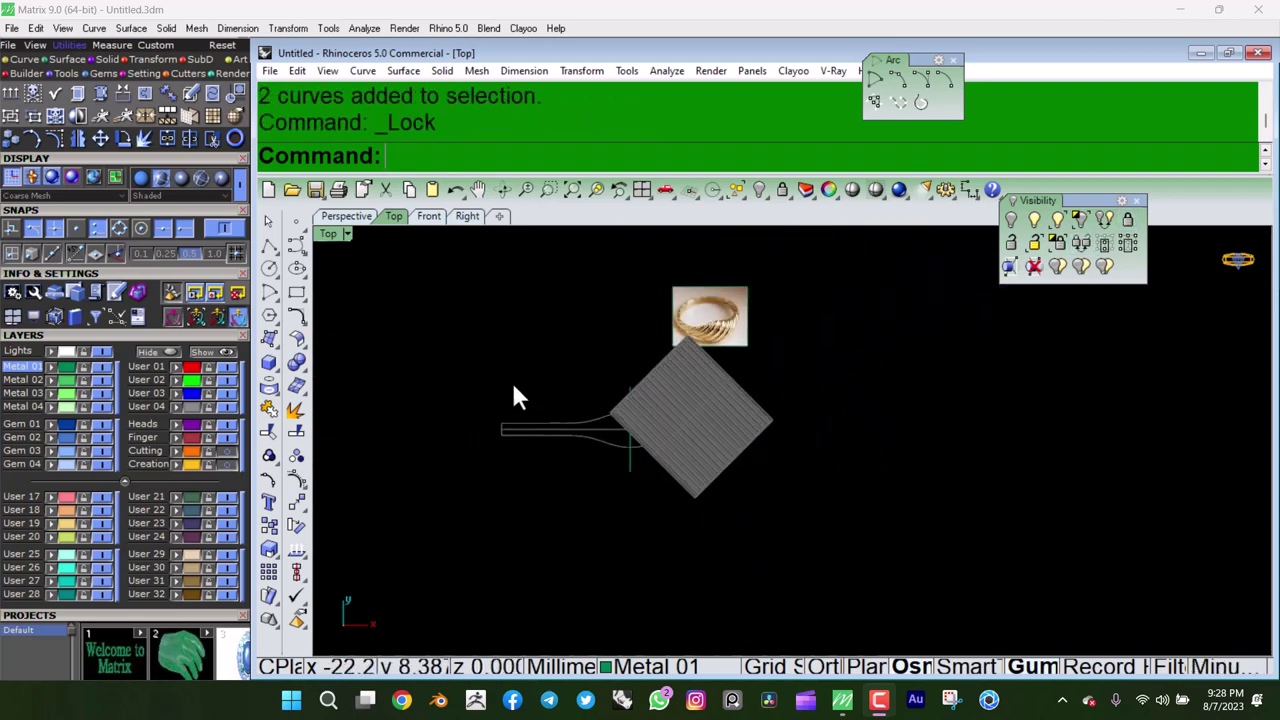
scroll(691, 410, up, 3)
key(Delete)
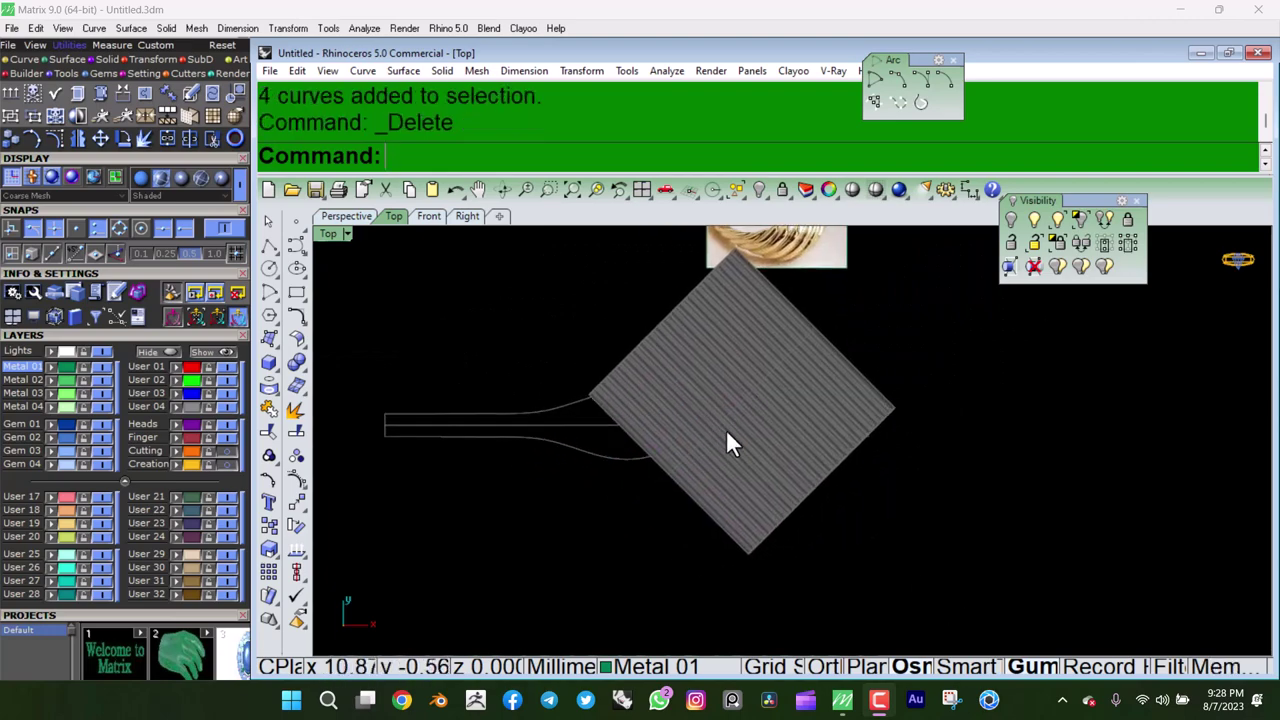
Unlock the strand polysurface and stretch it vertically with the gumball in Front view.
click(1121, 229)
click(728, 406)
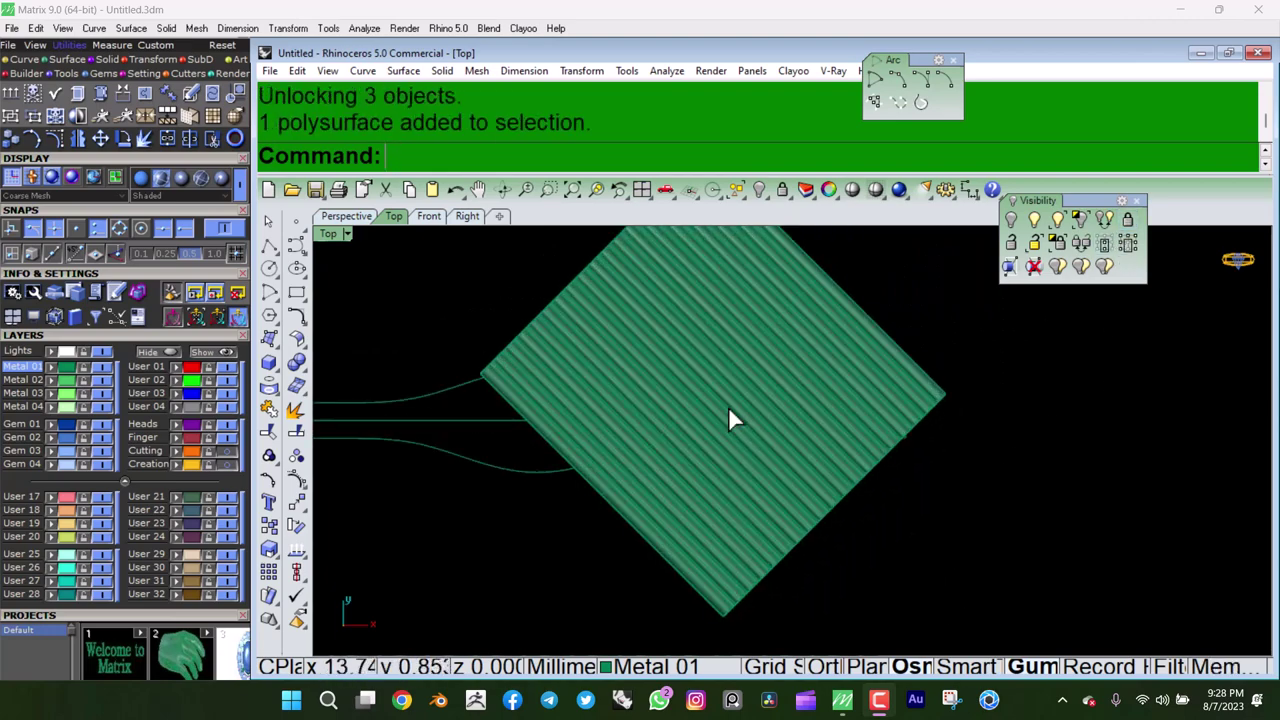
key(ctrl+F2)
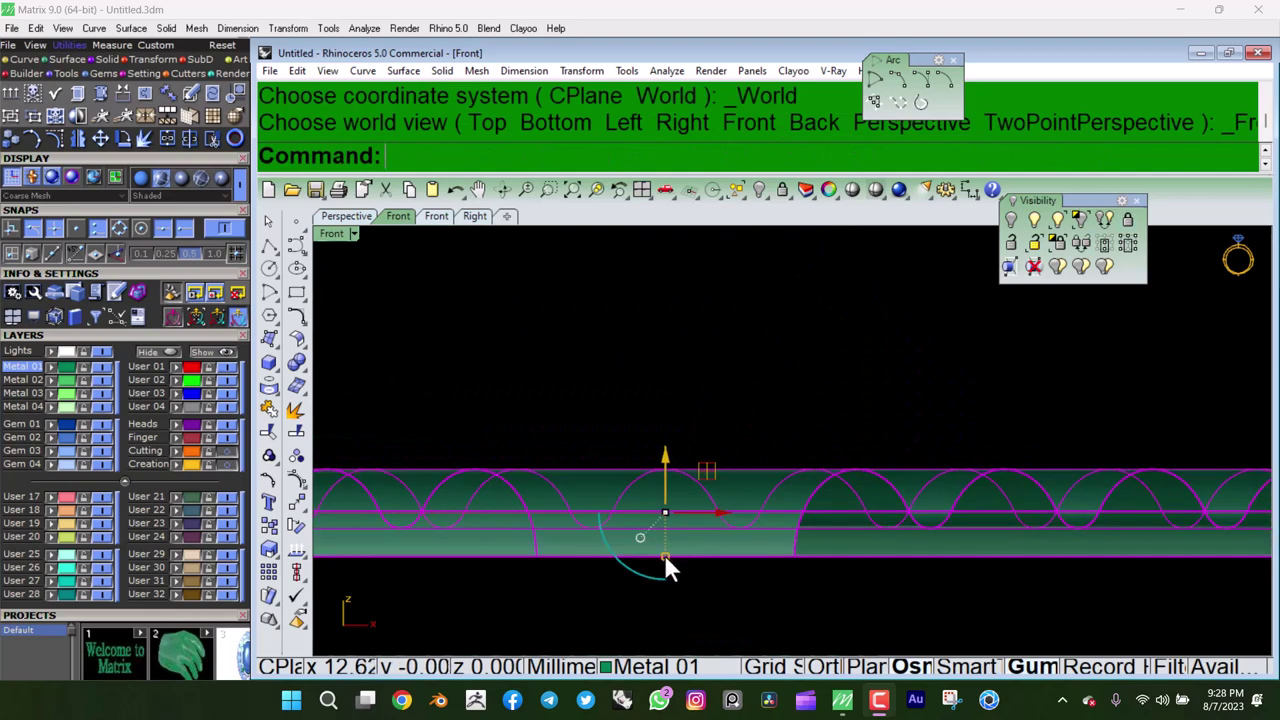
drag(667, 554, 666, 578)
click(891, 429)
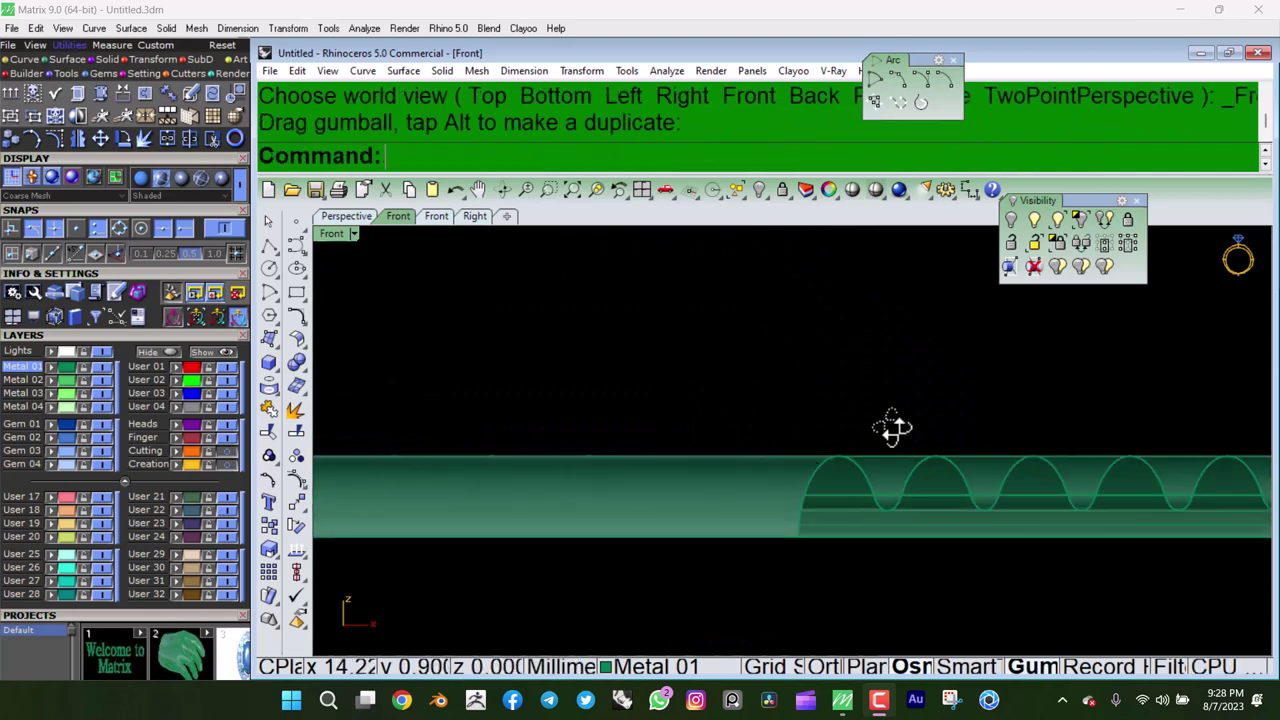
scroll(766, 449, up, 3)
ctrl+shift+right_drag(766, 449, 790, 432)
Return to Top view and show the strand polysurface in Wireframe display.
key(ctrl+F1)
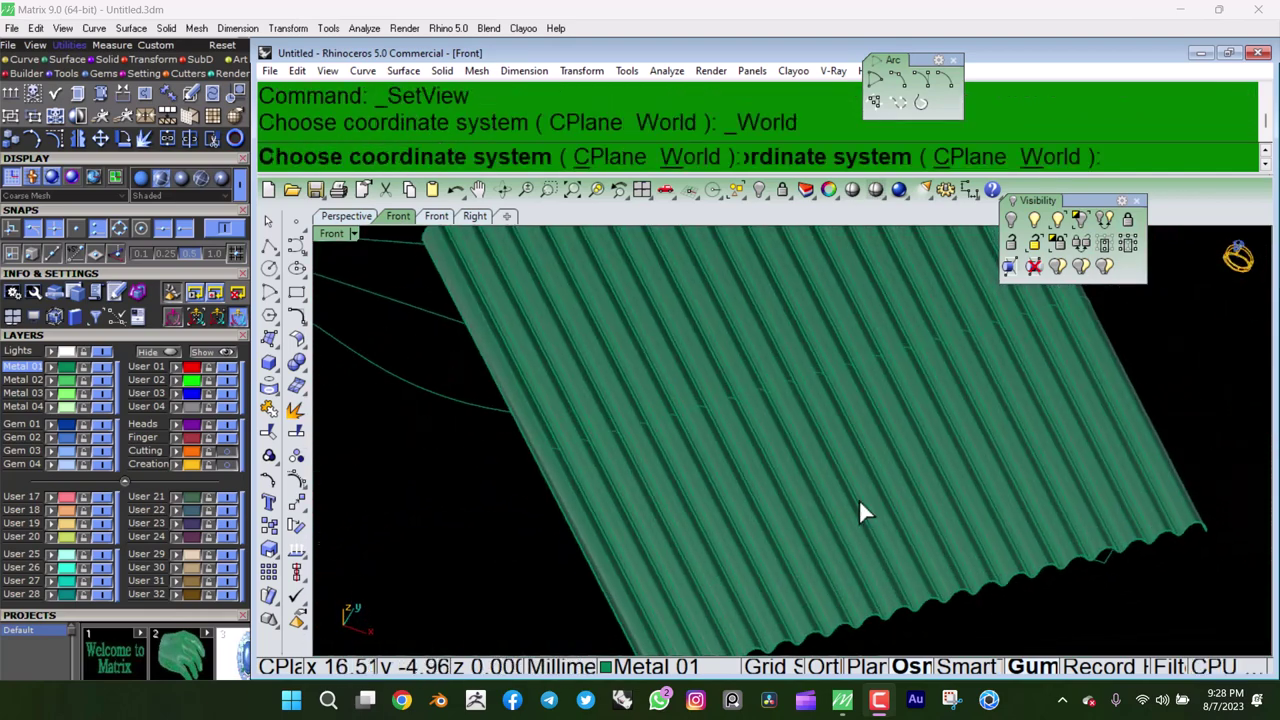
scroll(703, 483, down, 3)
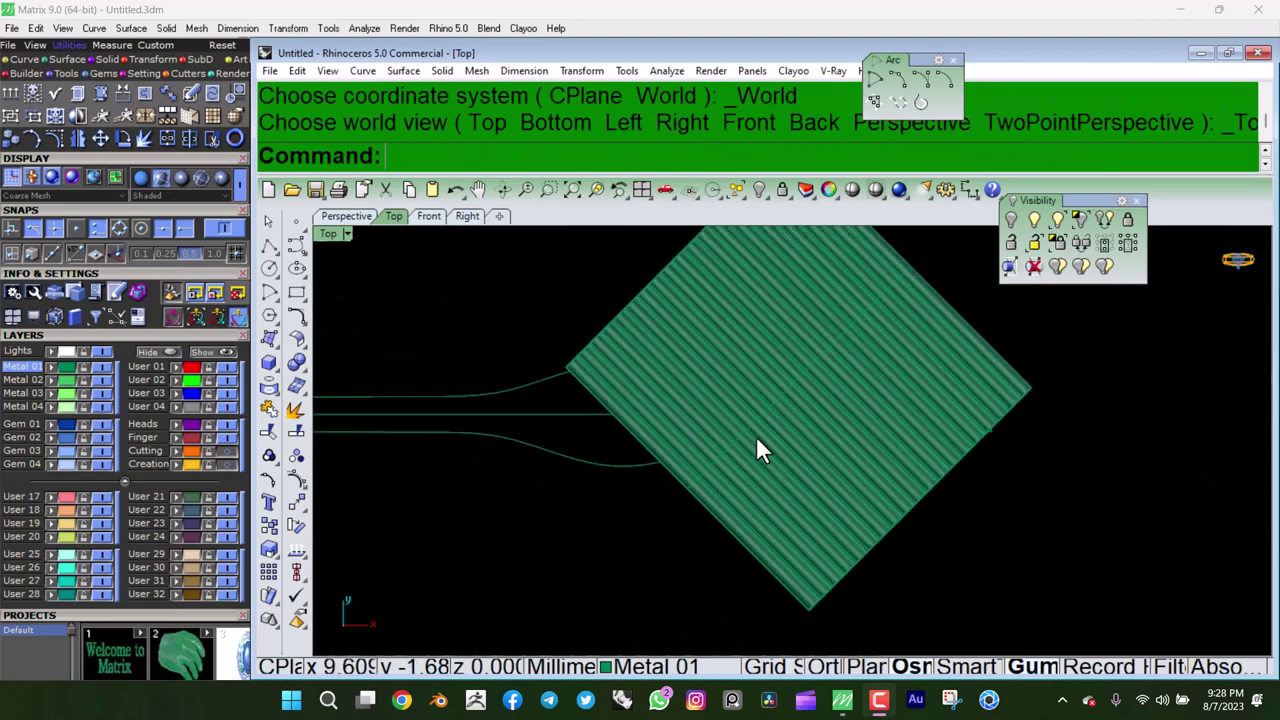
click(667, 426)
scroll(660, 427, up, 1)
key(ctrl+alt+w)
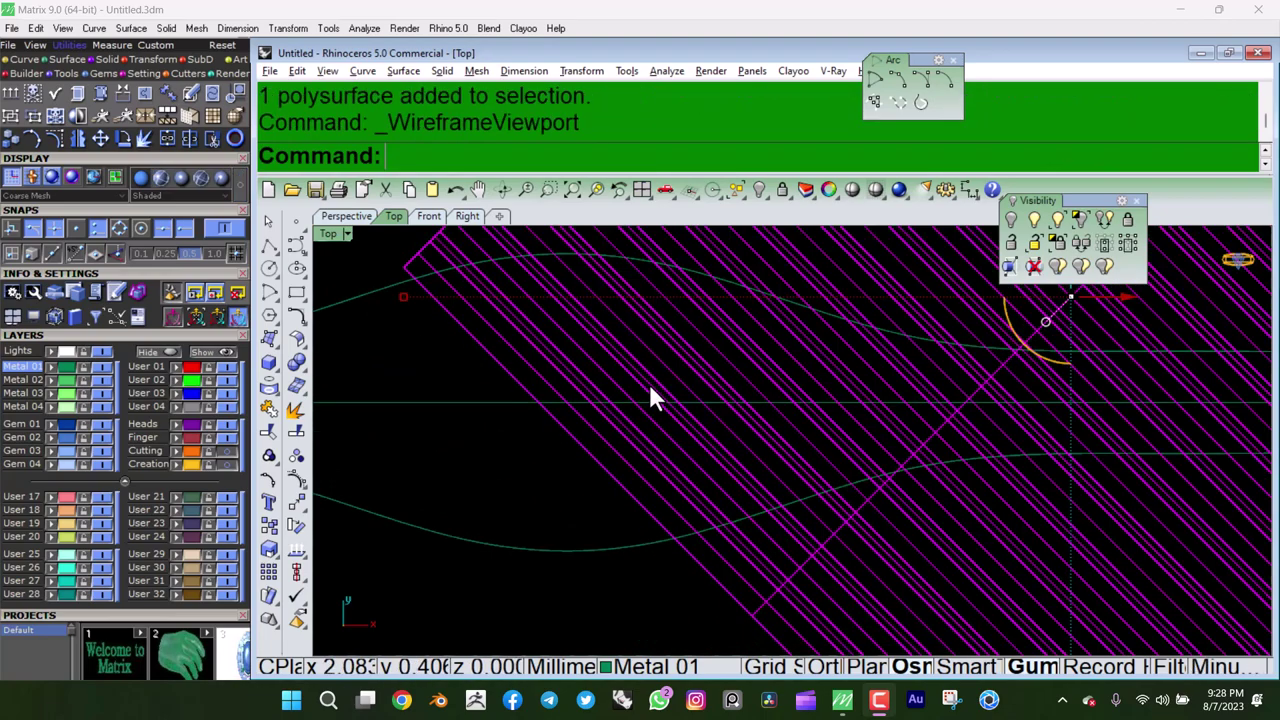
scroll(708, 370, down, 1)
scroll(798, 369, down, 1)
Explode the strand polysurface into separate surfaces and lock the thin edge strip.
key(Escape)
scroll(700, 405, down, 1)
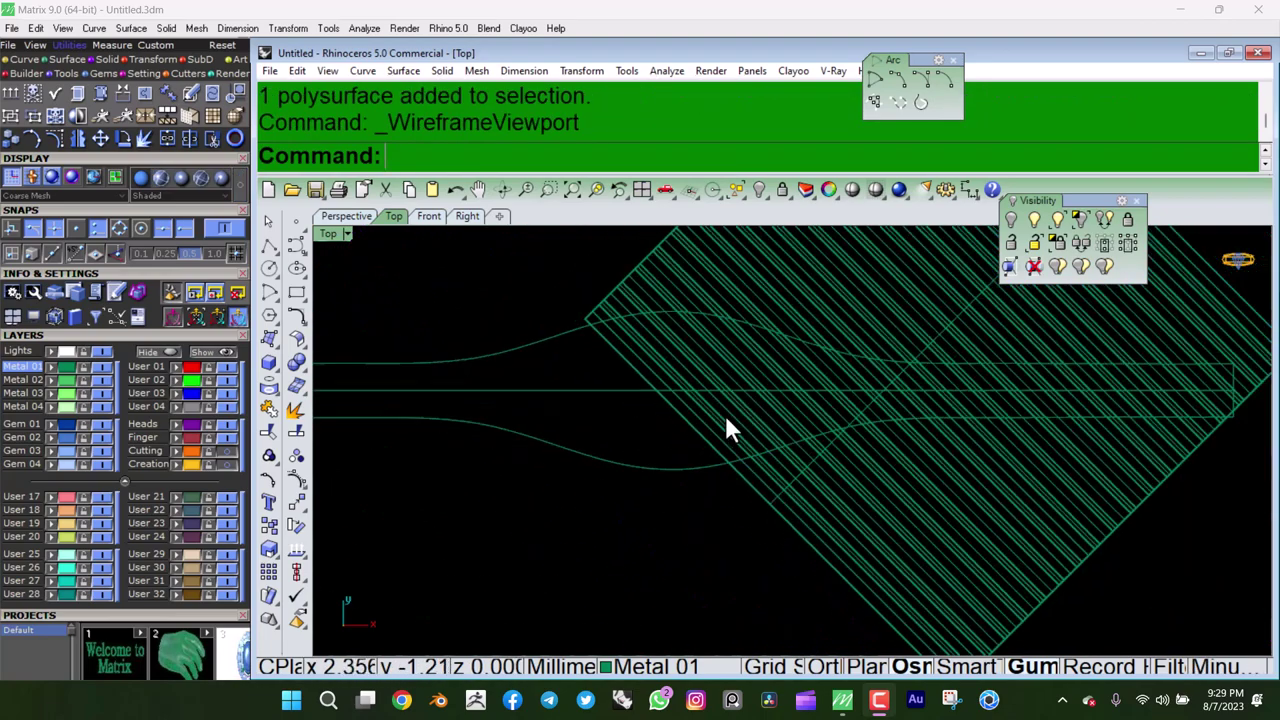
scroll(845, 430, down, 1)
scroll(808, 486, up, 1)
key(ctrl+alt+s)
scroll(790, 480, up, 1)
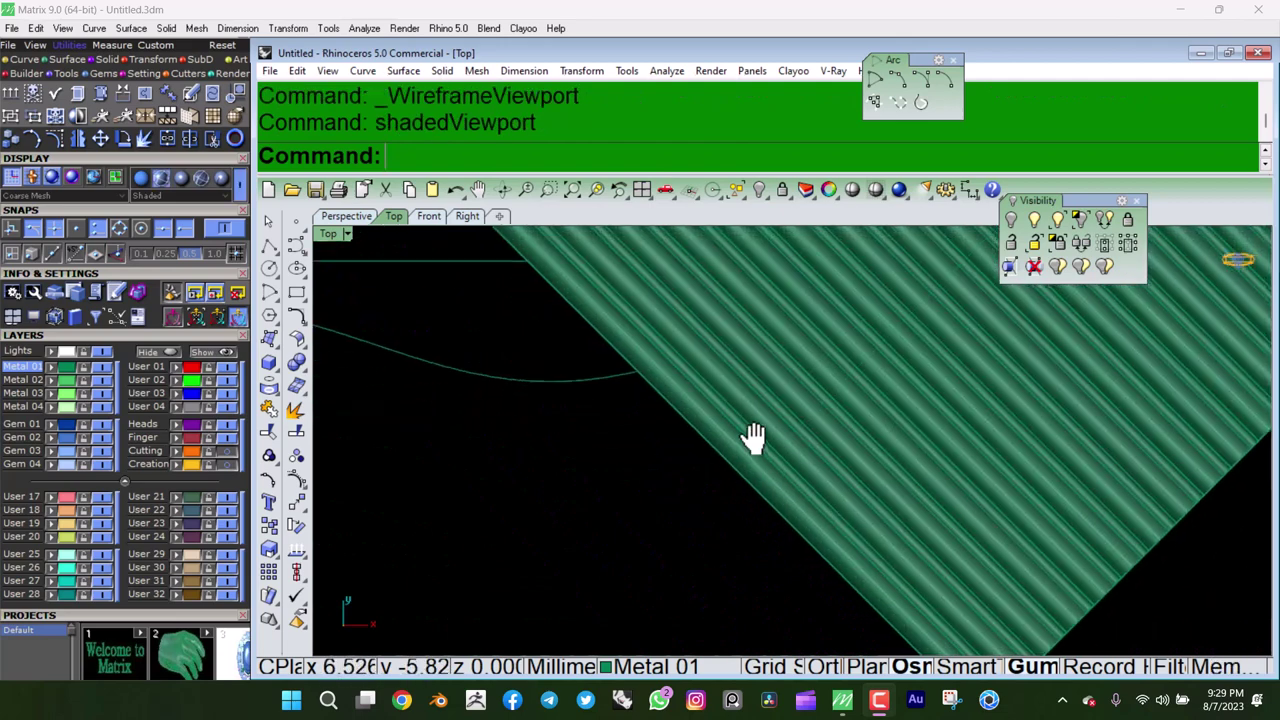
click(717, 434)
click(296, 409)
key(Escape)
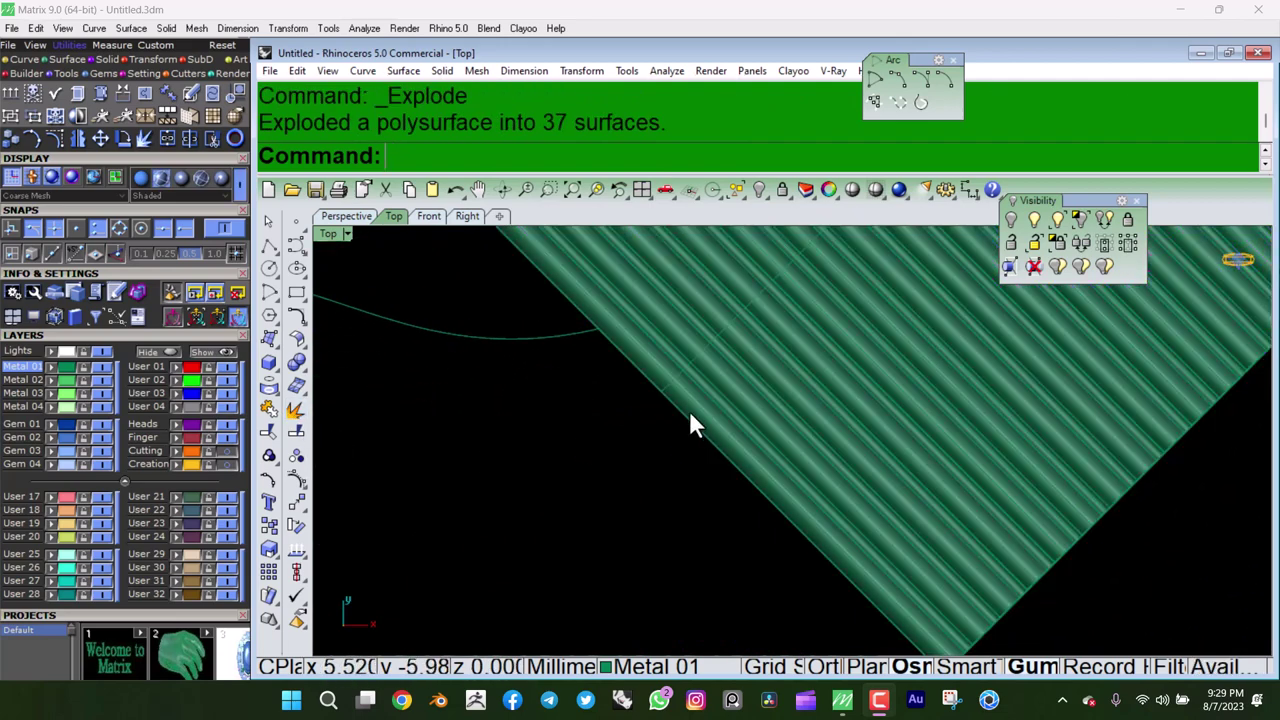
click(690, 416)
click(1128, 220)
Window-select the 36 strand surfaces and join them into one polysurface.
scroll(697, 346, down, 3)
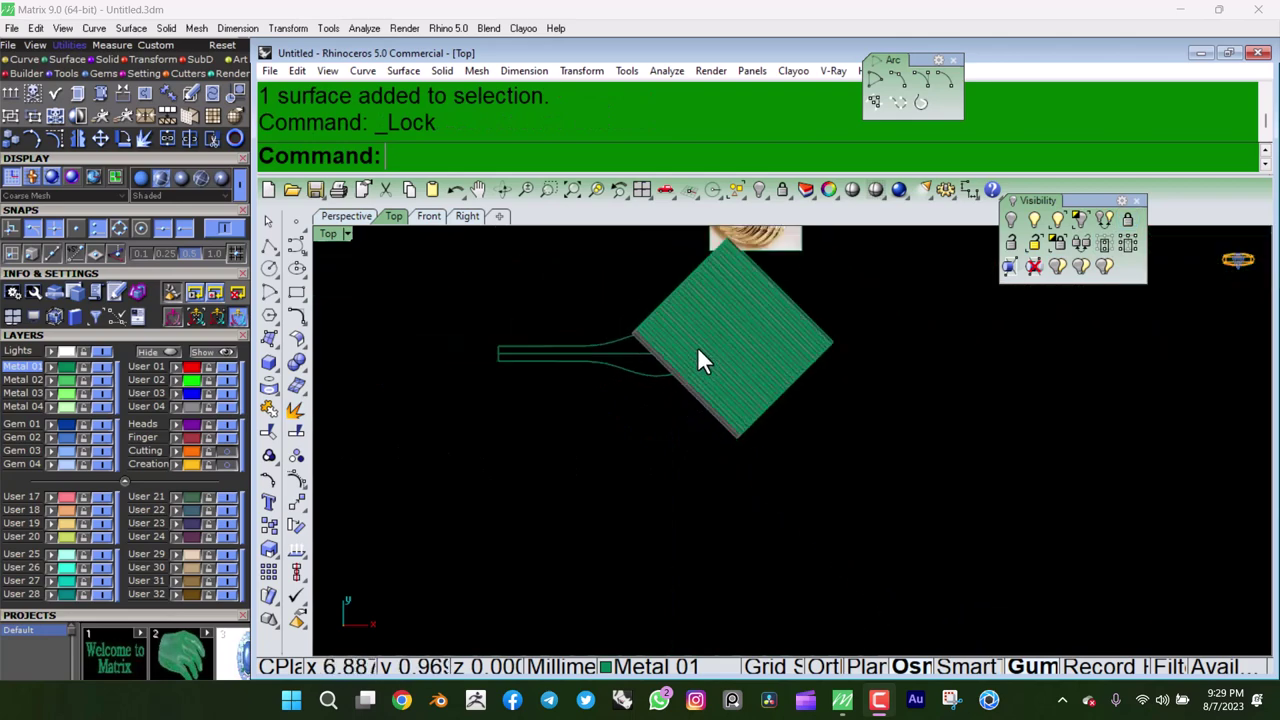
scroll(598, 290, down, 1)
drag(598, 292, 836, 472)
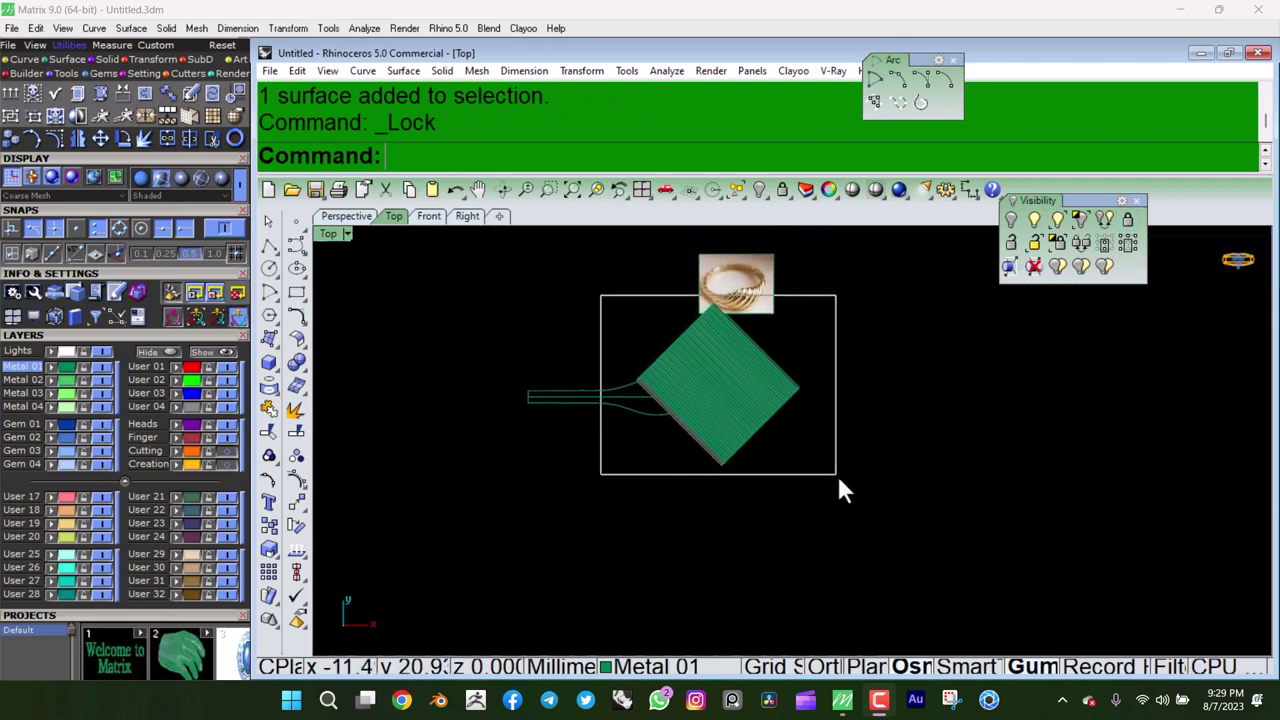
click(268, 410)
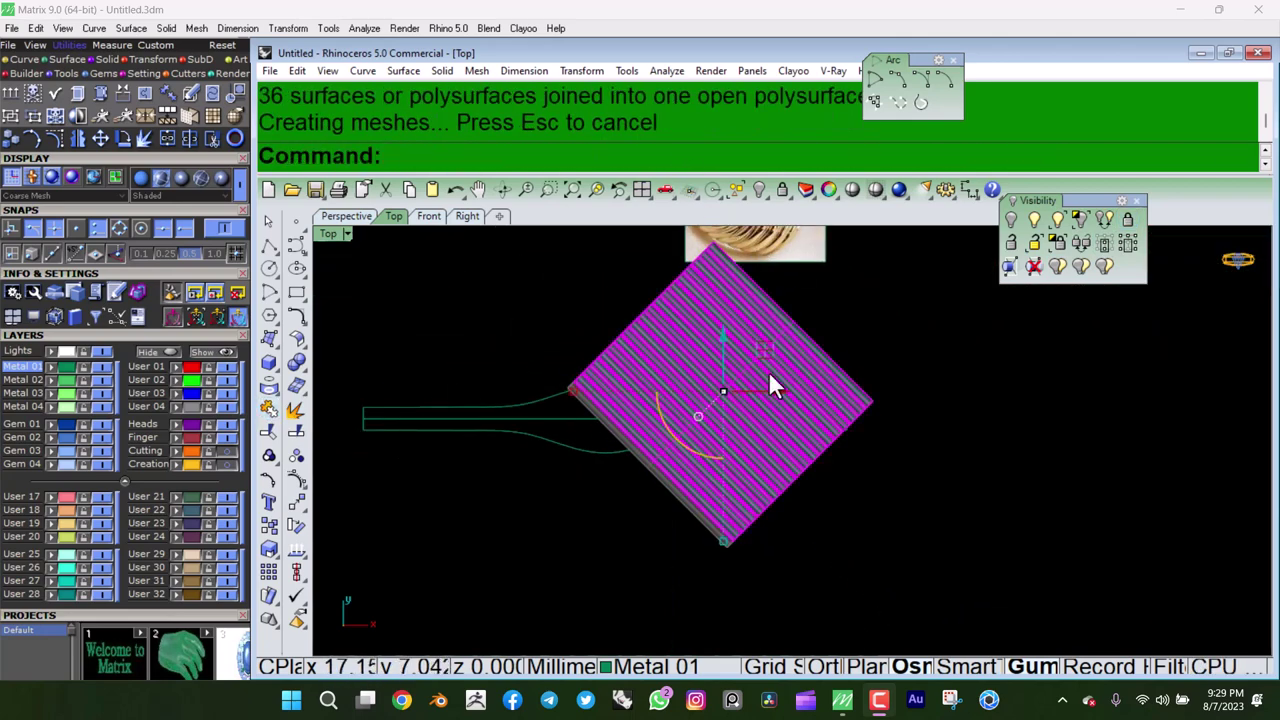
Mirror a copy of the strand panel from the origin to double its length.
right_drag(738, 410, 757, 410)
click(583, 71)
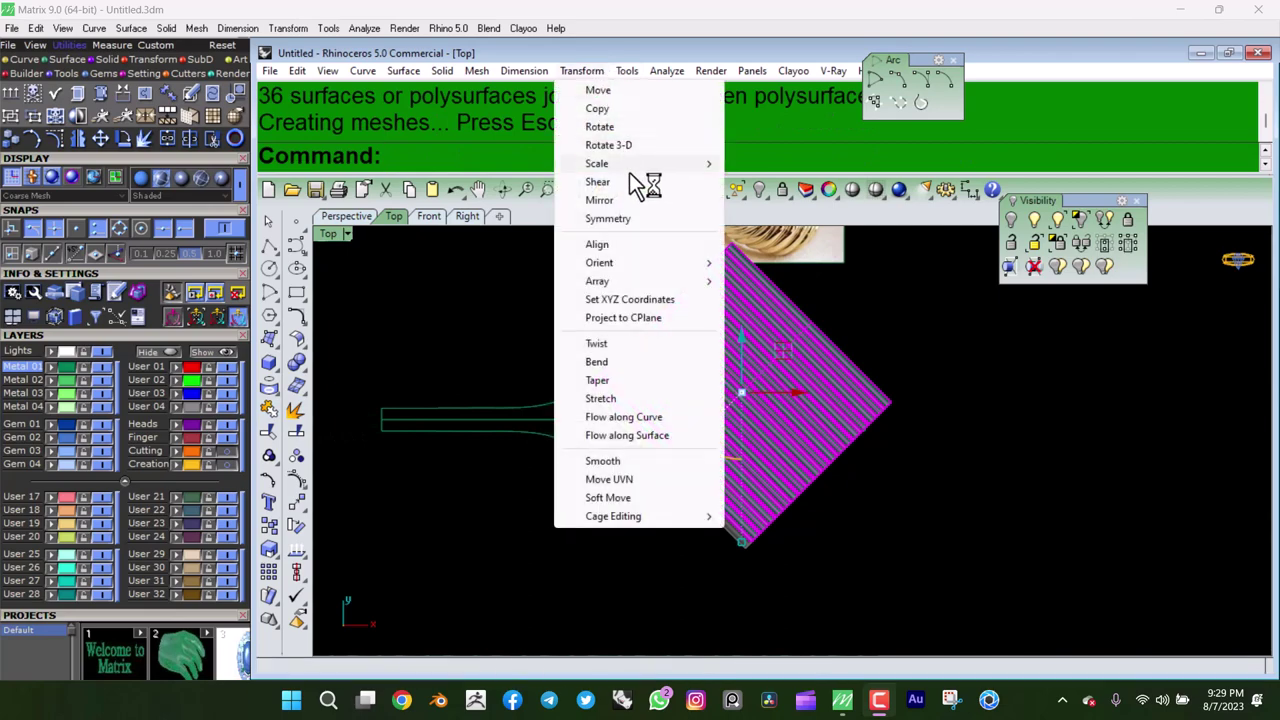
click(622, 200)
key(Return)
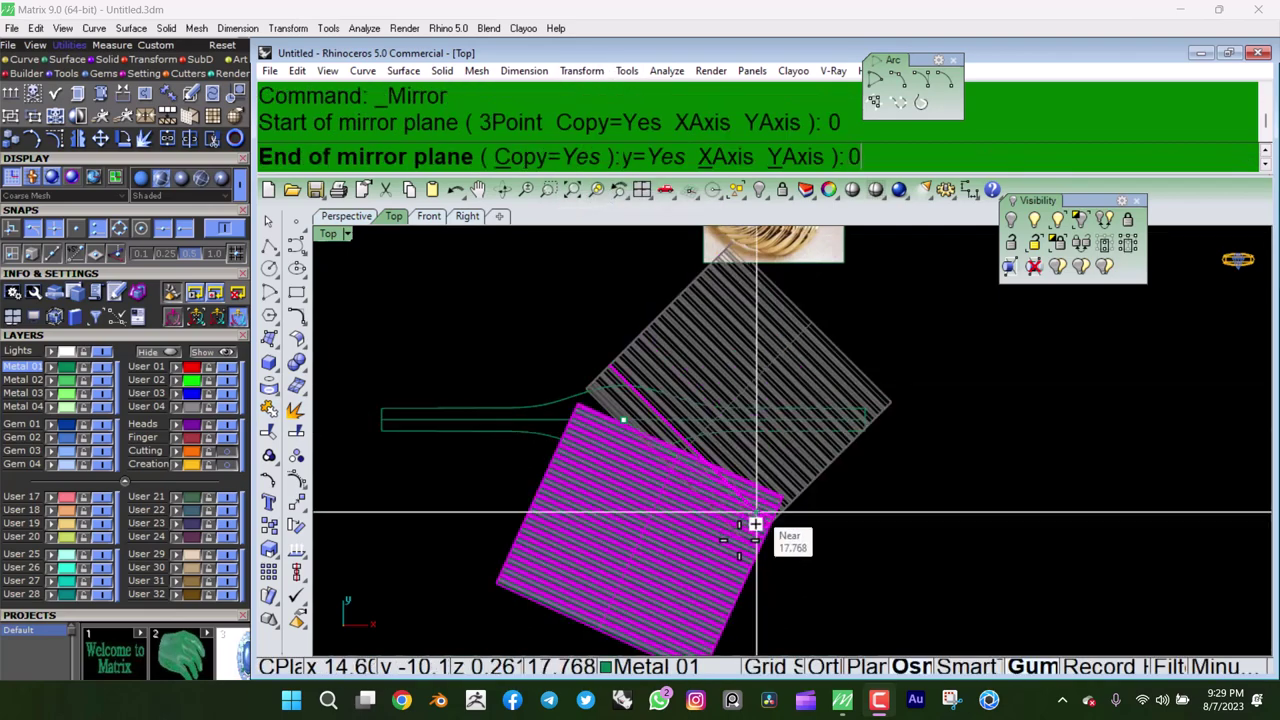
click(777, 573)
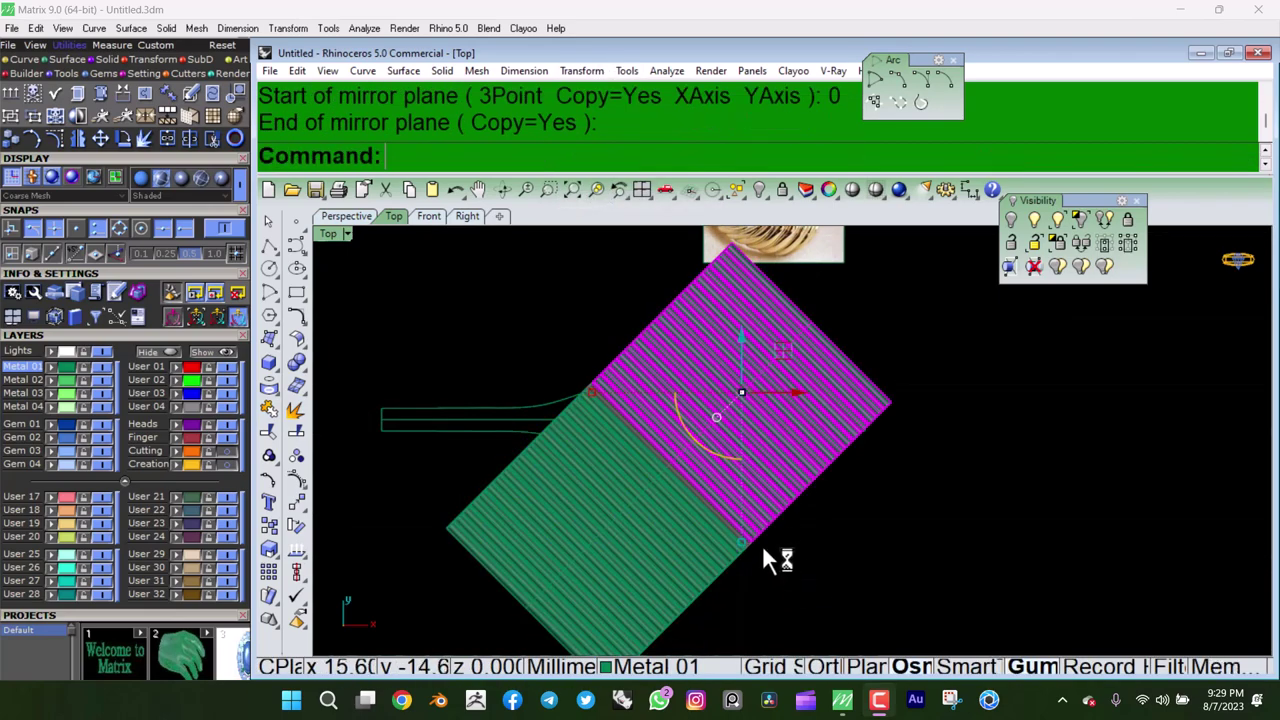
right_drag(757, 393, 810, 395)
key(Escape)
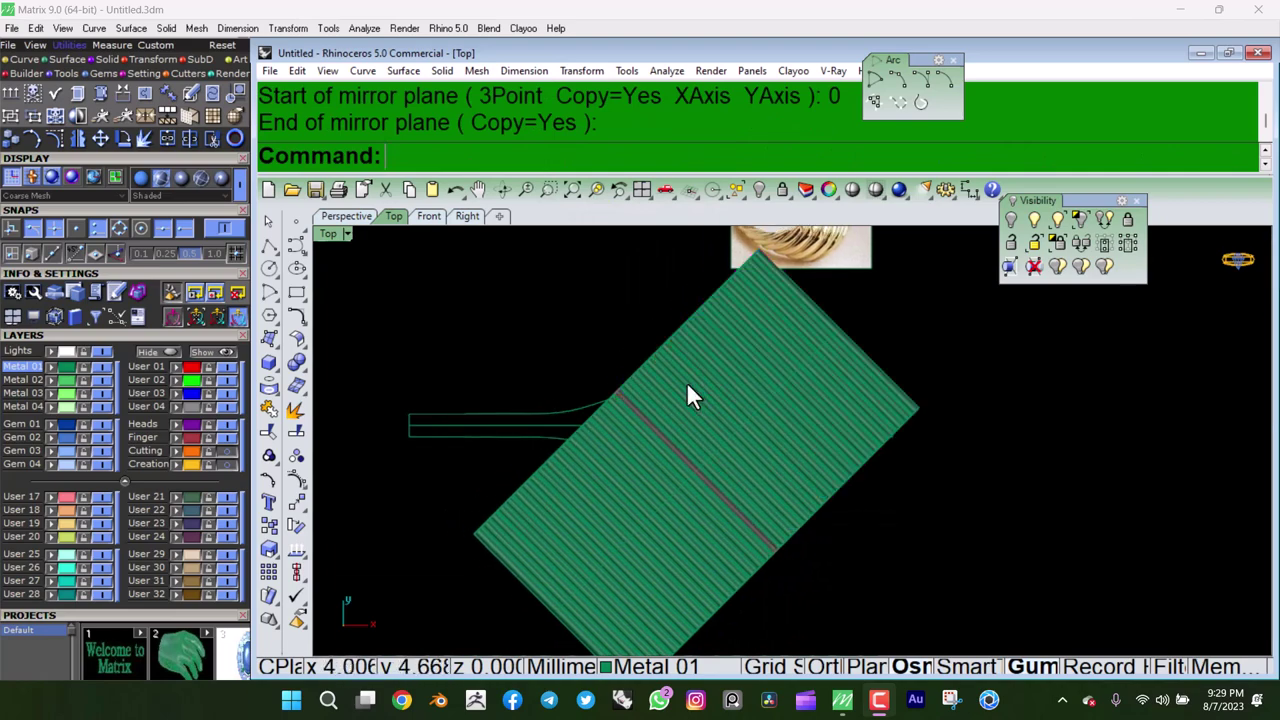
scroll(671, 403, down, 3)
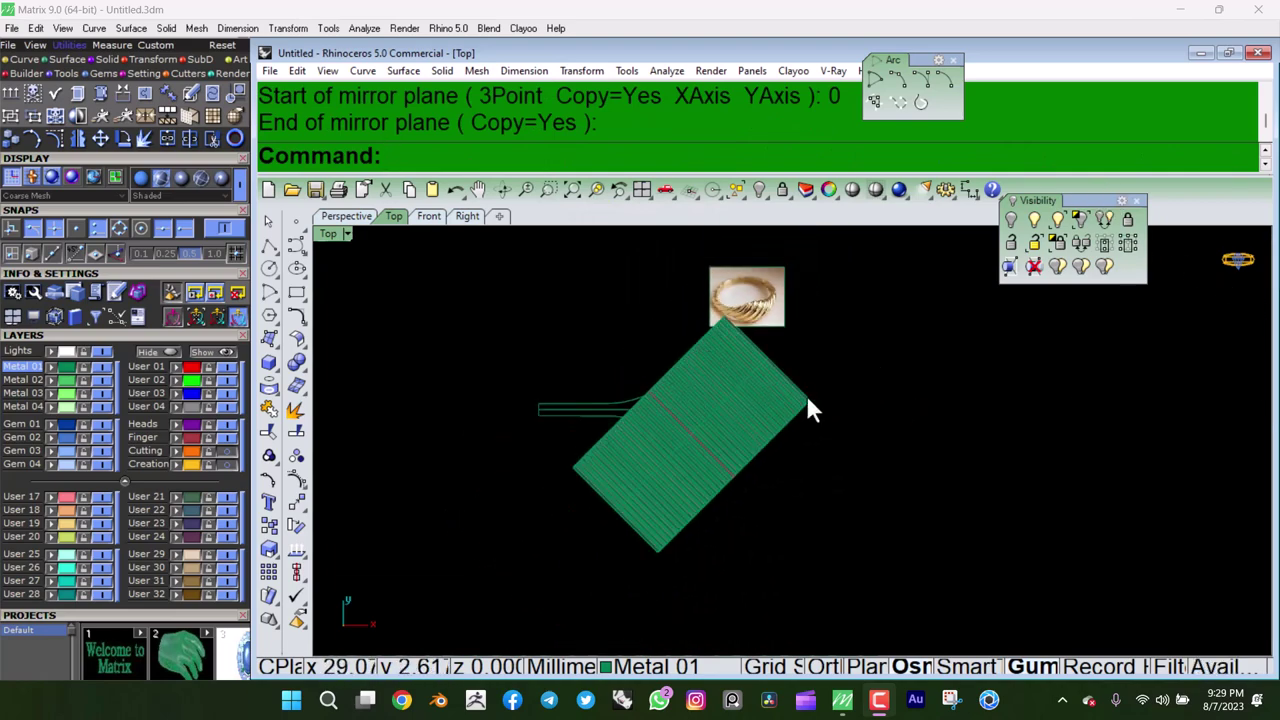
scroll(935, 409, up, 5)
key(ctrl+alt+w)
key(ctrl+alt+s)
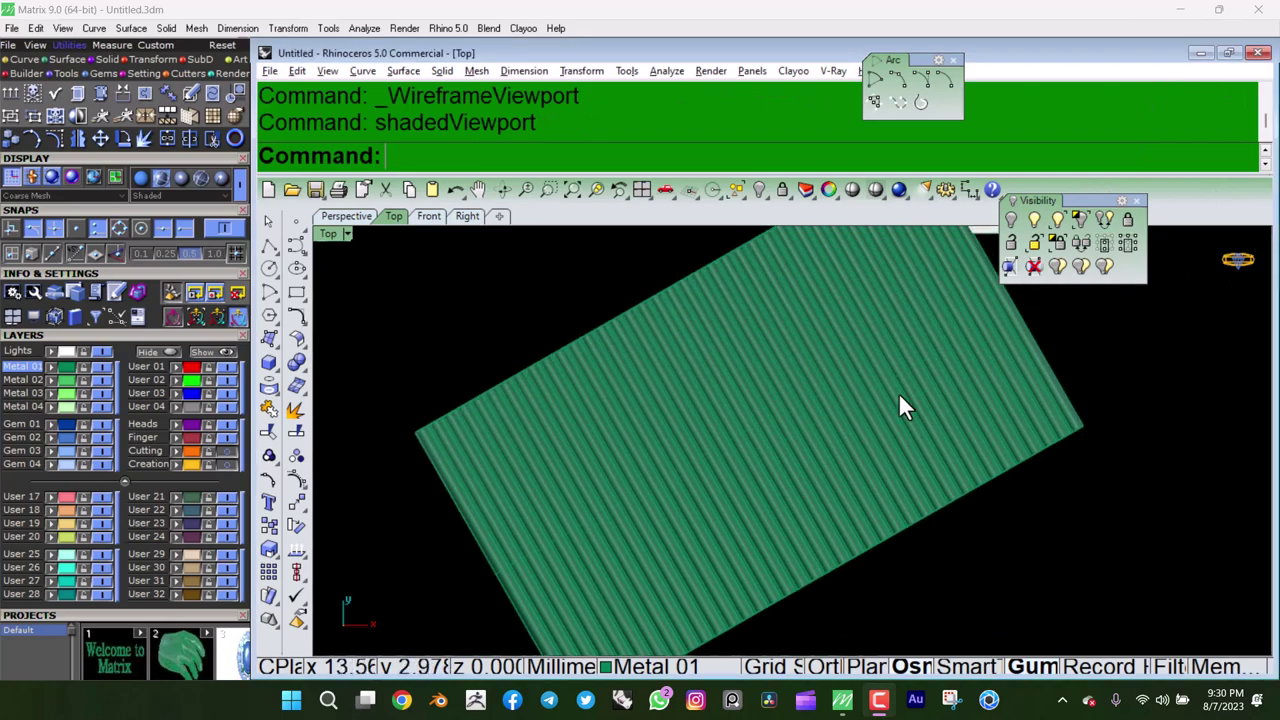
Select the strand panel polysurface, checking it in wireframe and a tilted shaded view.
key(ctrl+alt+w)
scroll(1158, 443, up, 2)
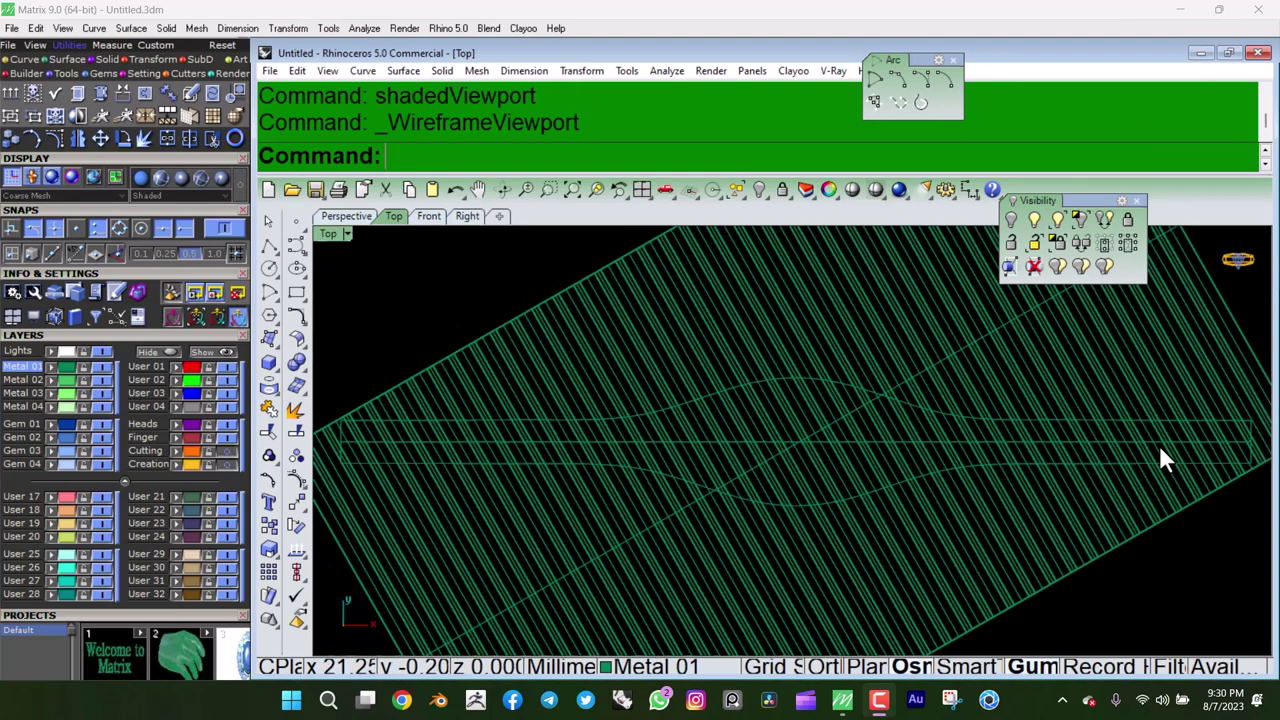
scroll(580, 432, up, 1)
scroll(415, 430, up, 2)
scroll(570, 450, down, 1)
right_drag(570, 450, 624, 447)
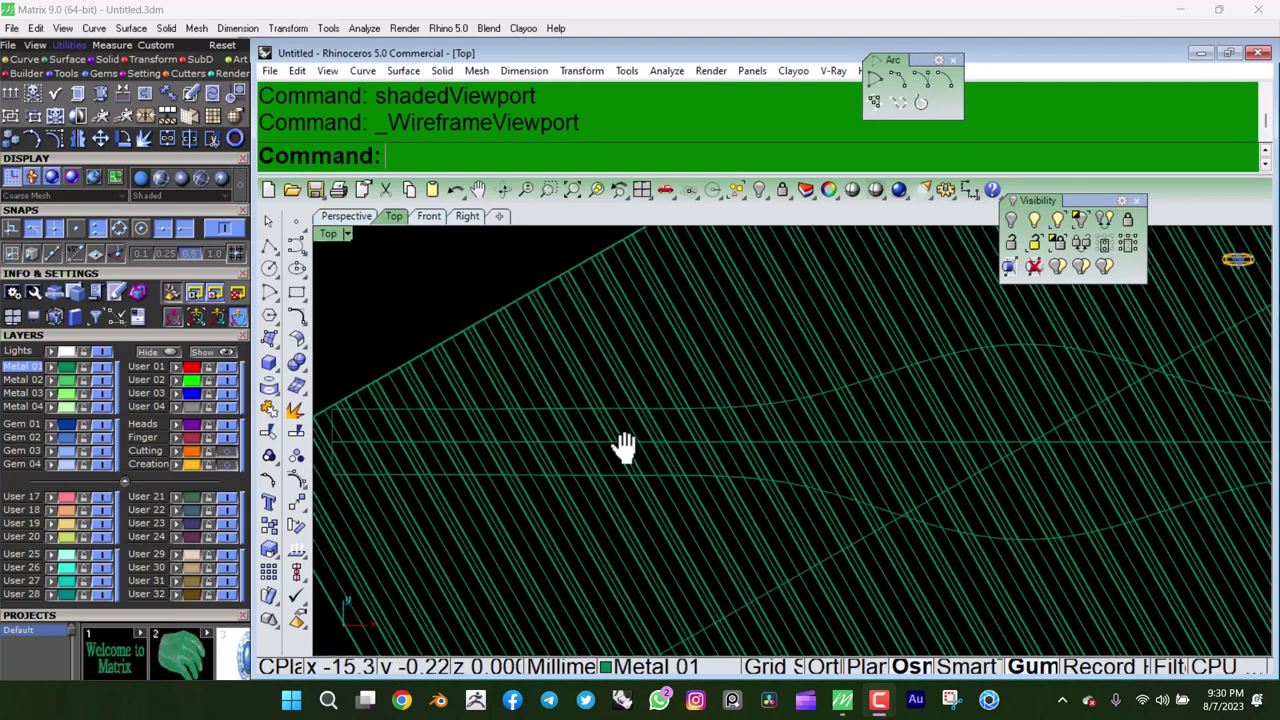
click(812, 397)
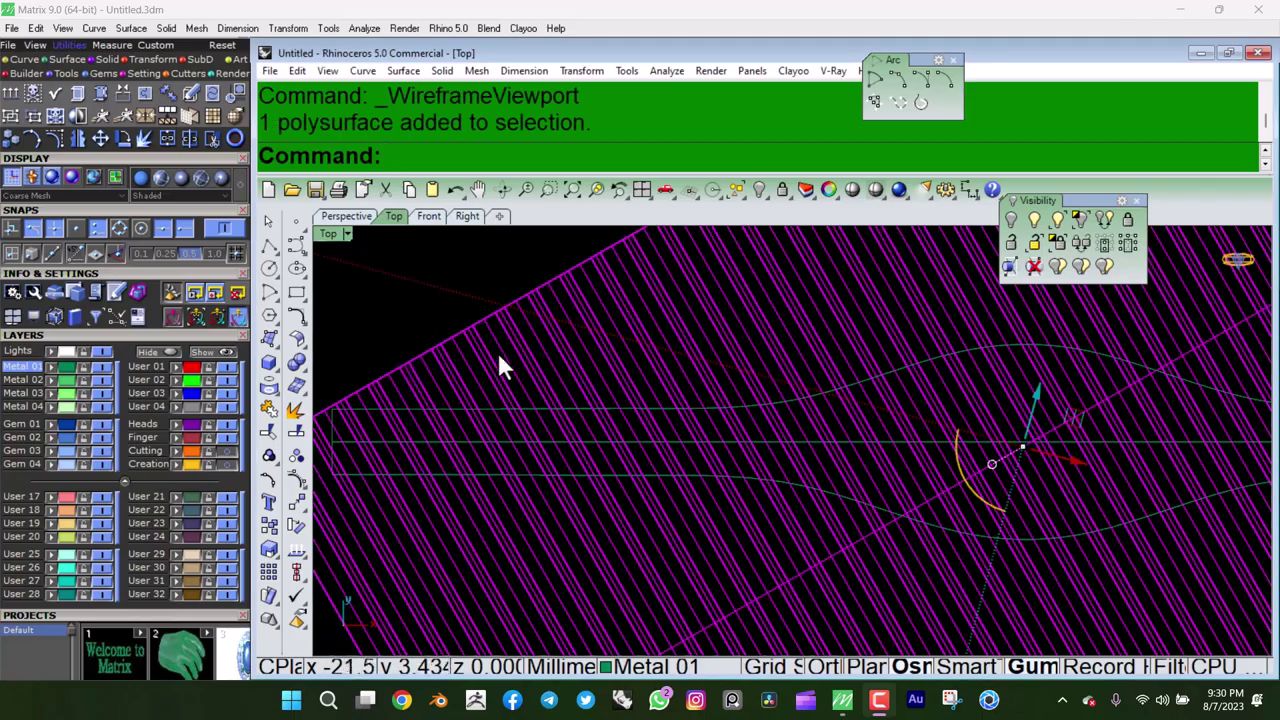
key(Escape)
click(748, 349)
key(ctrl+alt+s)
mouse_move(718, 345)
ctrl+shift+right_down()
mouse_move(839, 394)
mouse_move(868, 478)
mouse_move(722, 460)
mouse_move(845, 468)
ctrl+shift+right_up()
key(Escape)
click(868, 478)
key(Escape)
click(859, 465)
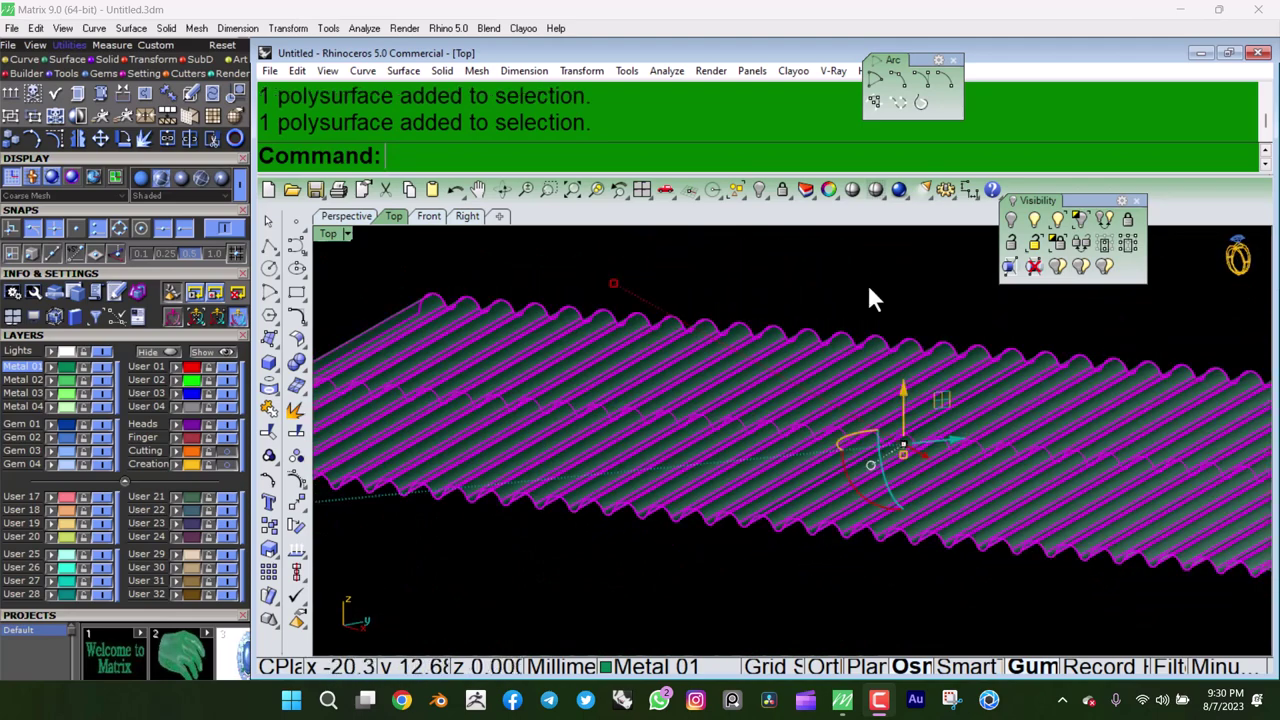
Undo the previous offset and re-offset the strands as solids 0.8 deep.
key(ctrl+z)
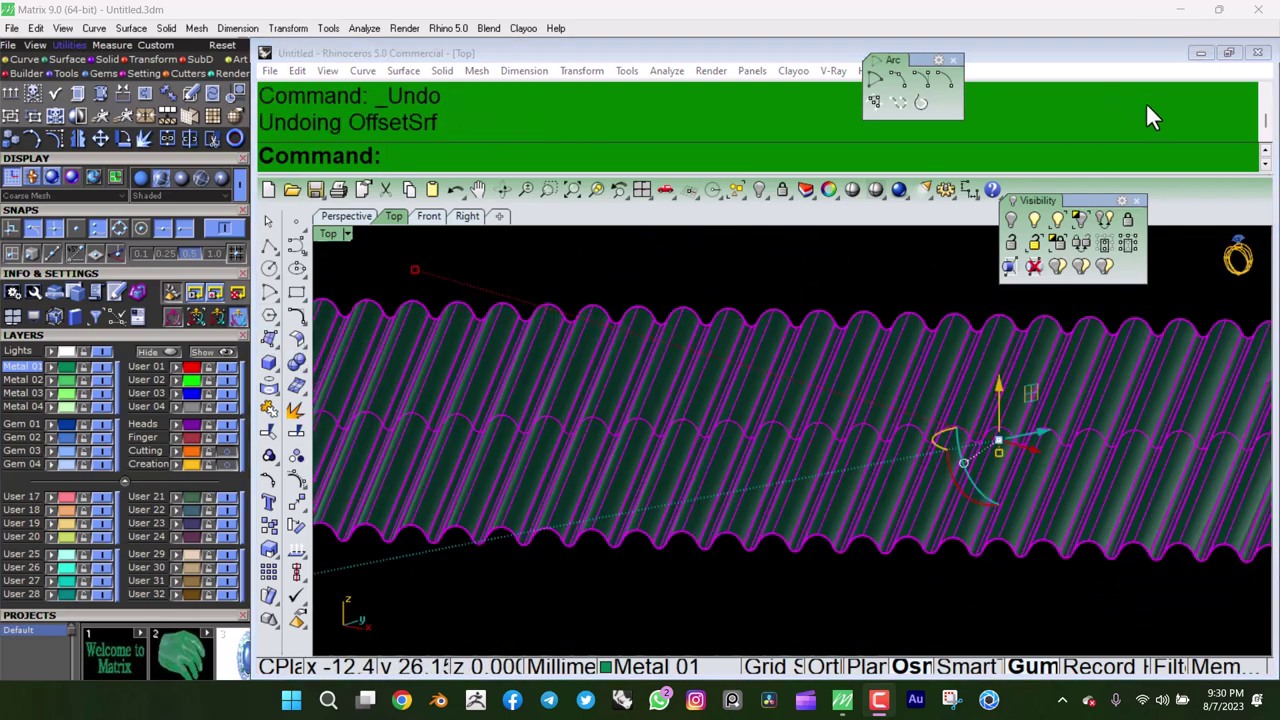
click(306, 345)
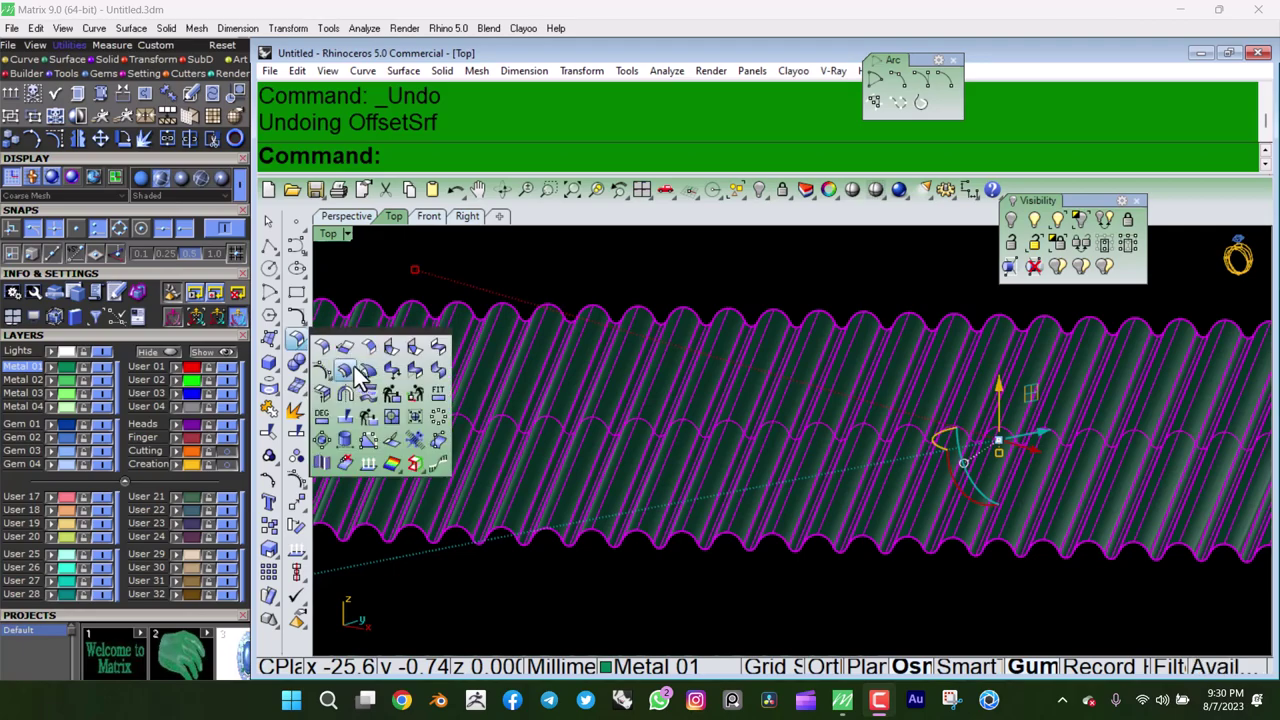
click(358, 380)
text(8)
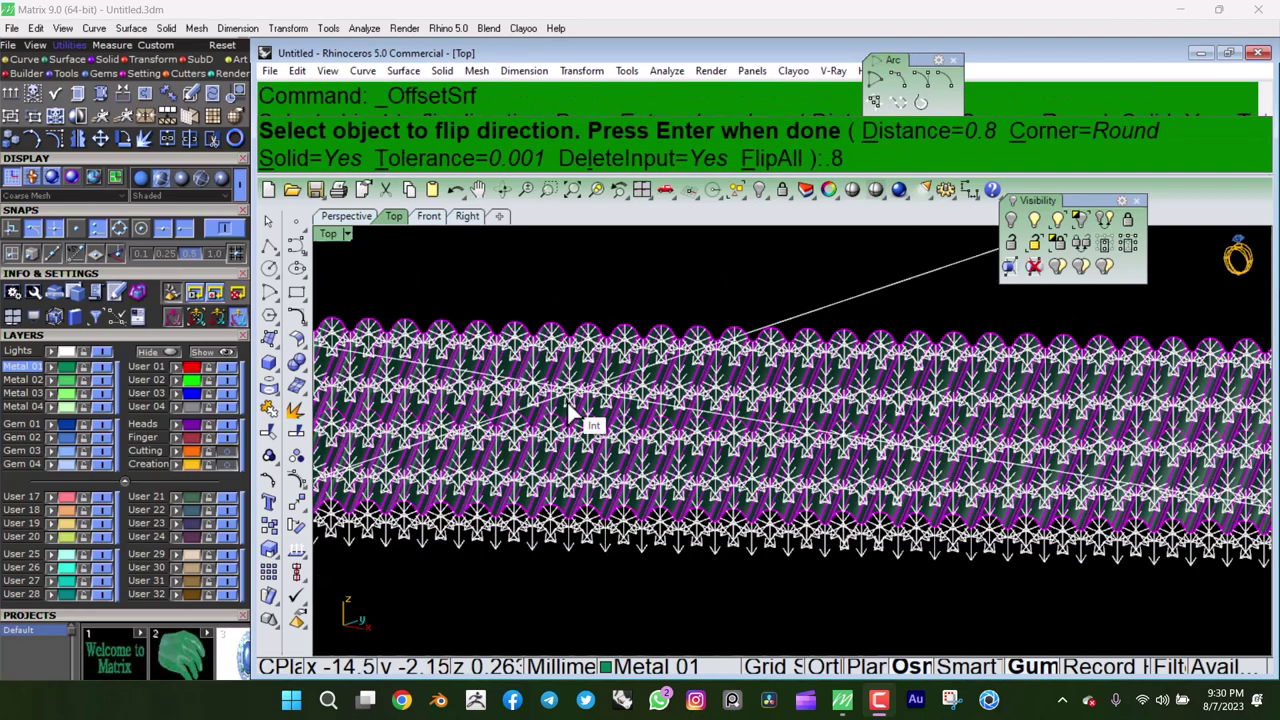
key(Return)
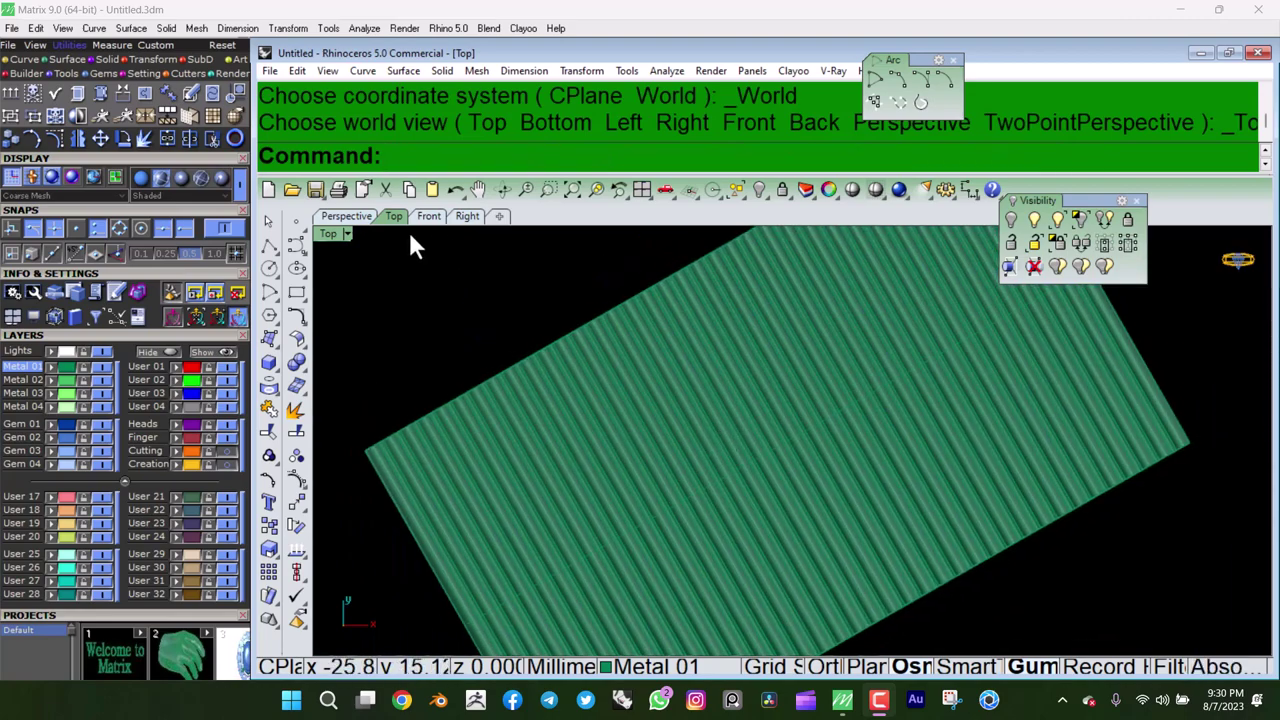
Switch the viewport to Wireframe and select the strand block.
click(336, 237)
click(412, 53)
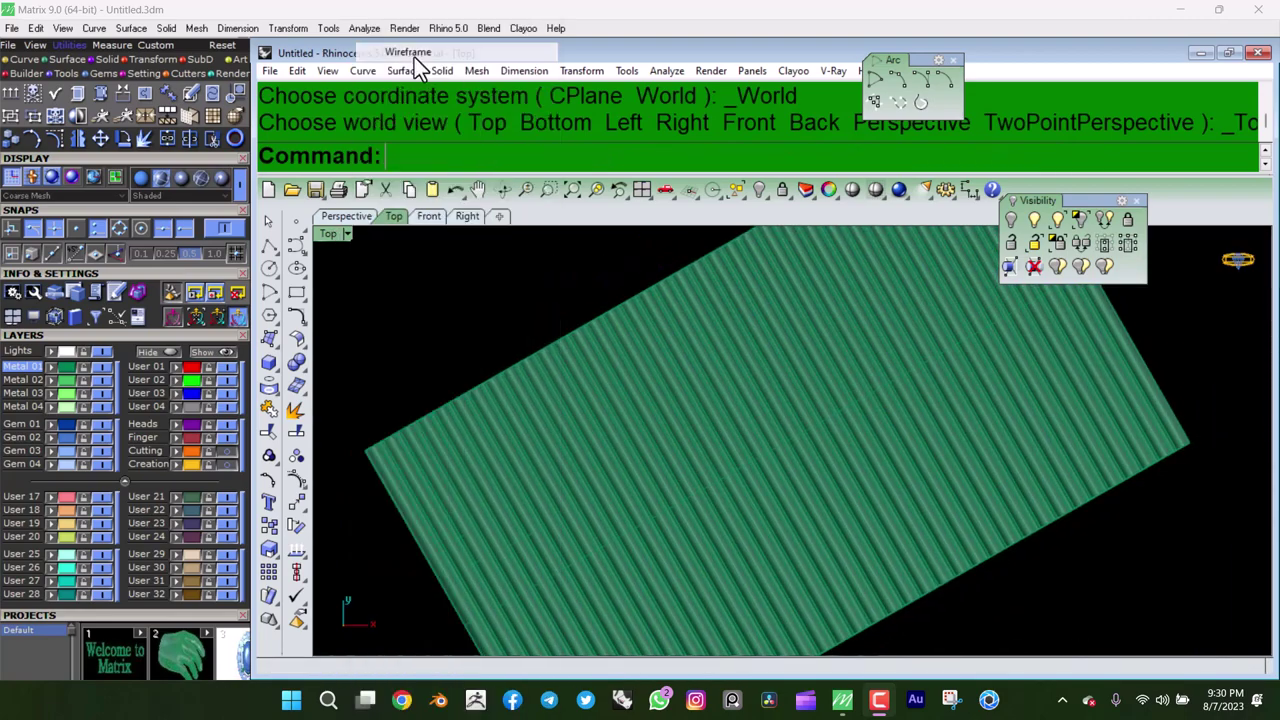
scroll(737, 440, up, 3)
click(752, 392)
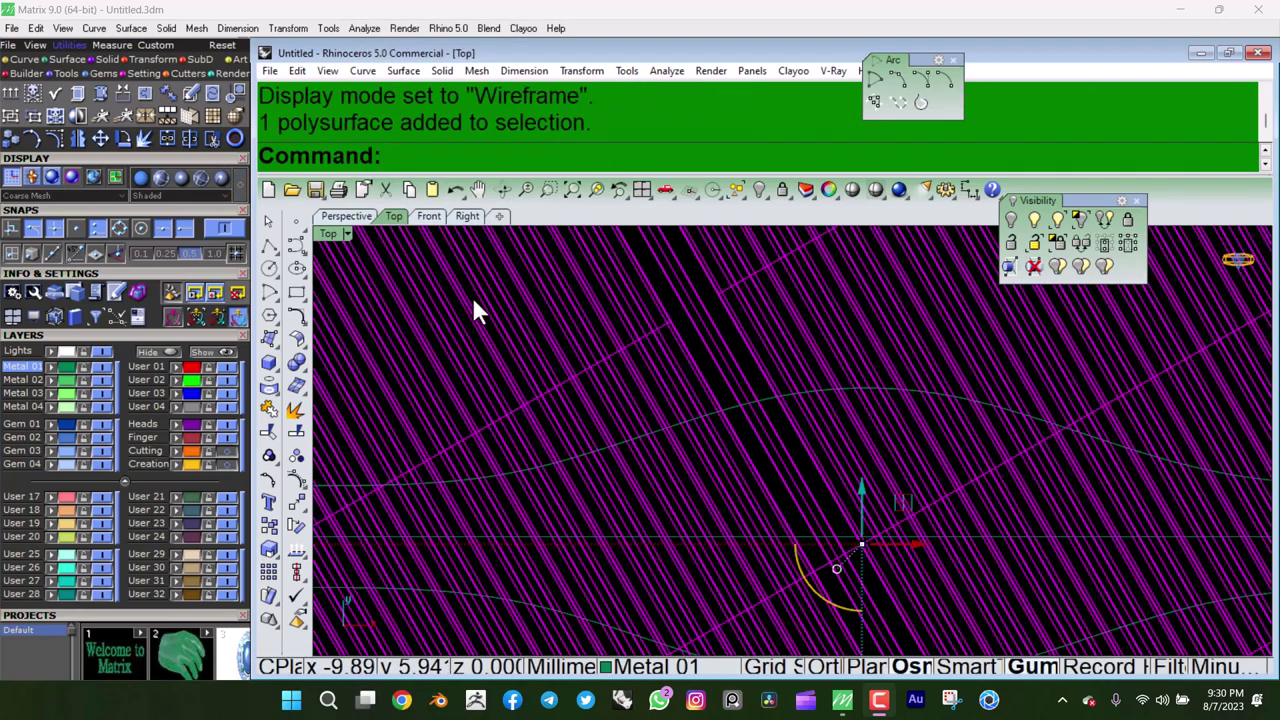
WireCut the strand block through with the wavy band outline and delete the outer piece.
text(Wi)
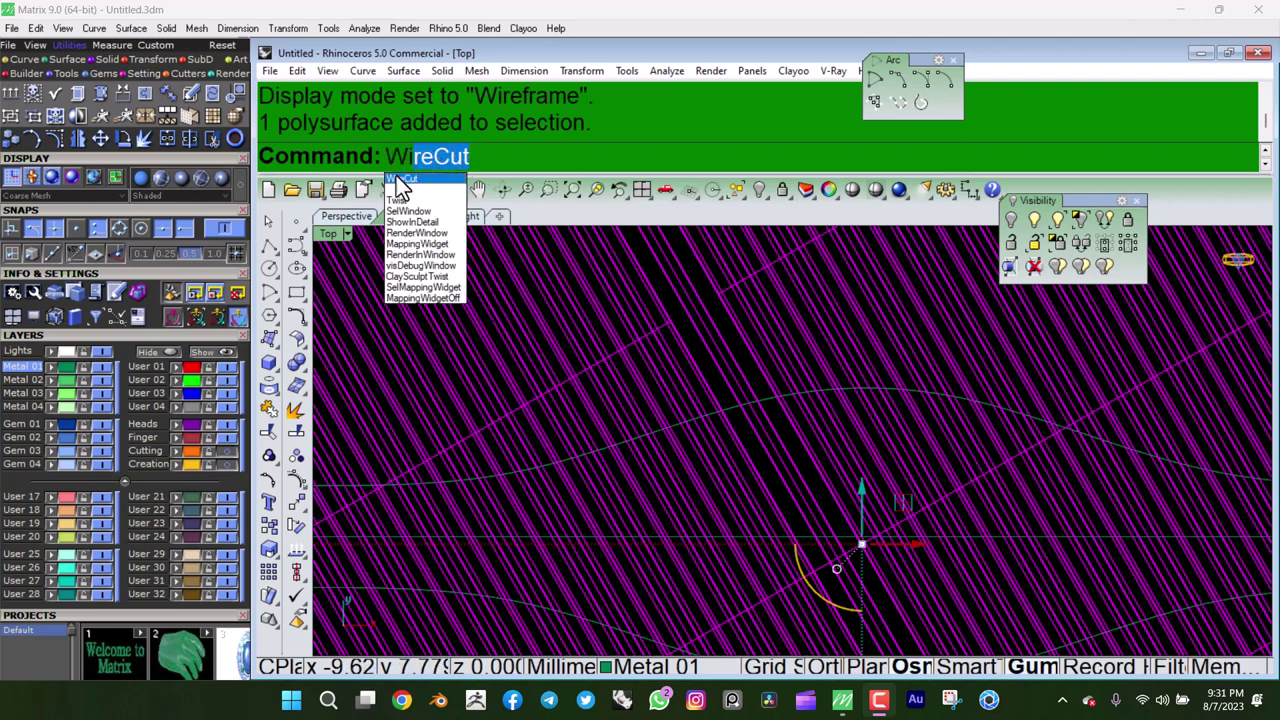
click(396, 176)
click(730, 403)
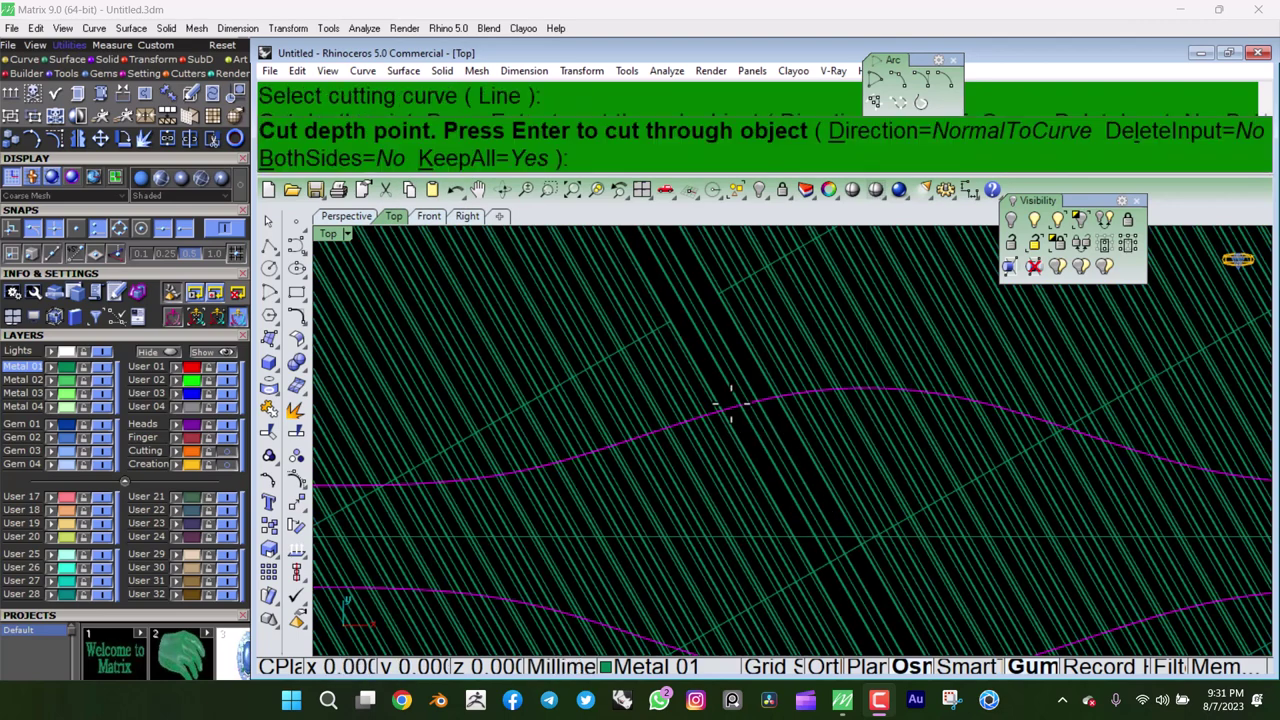
key(Return)
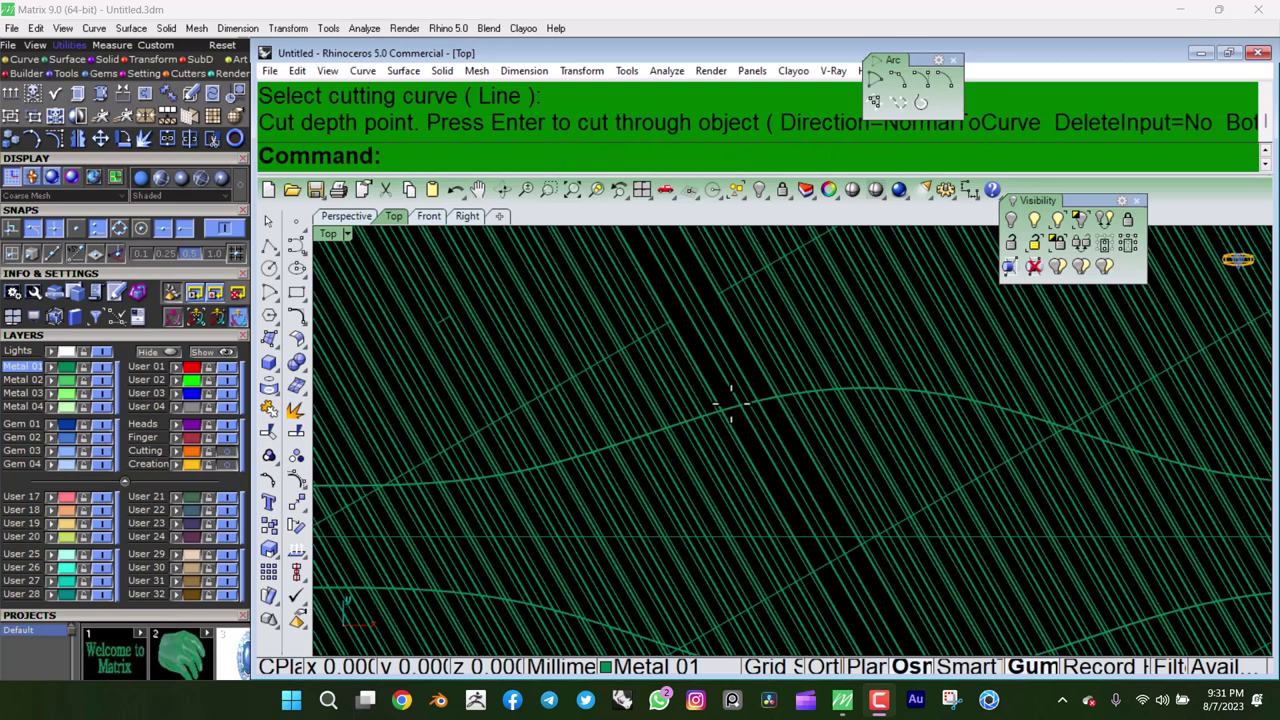
click(746, 366)
scroll(744, 358, down, 3)
scroll(744, 358, down, 2)
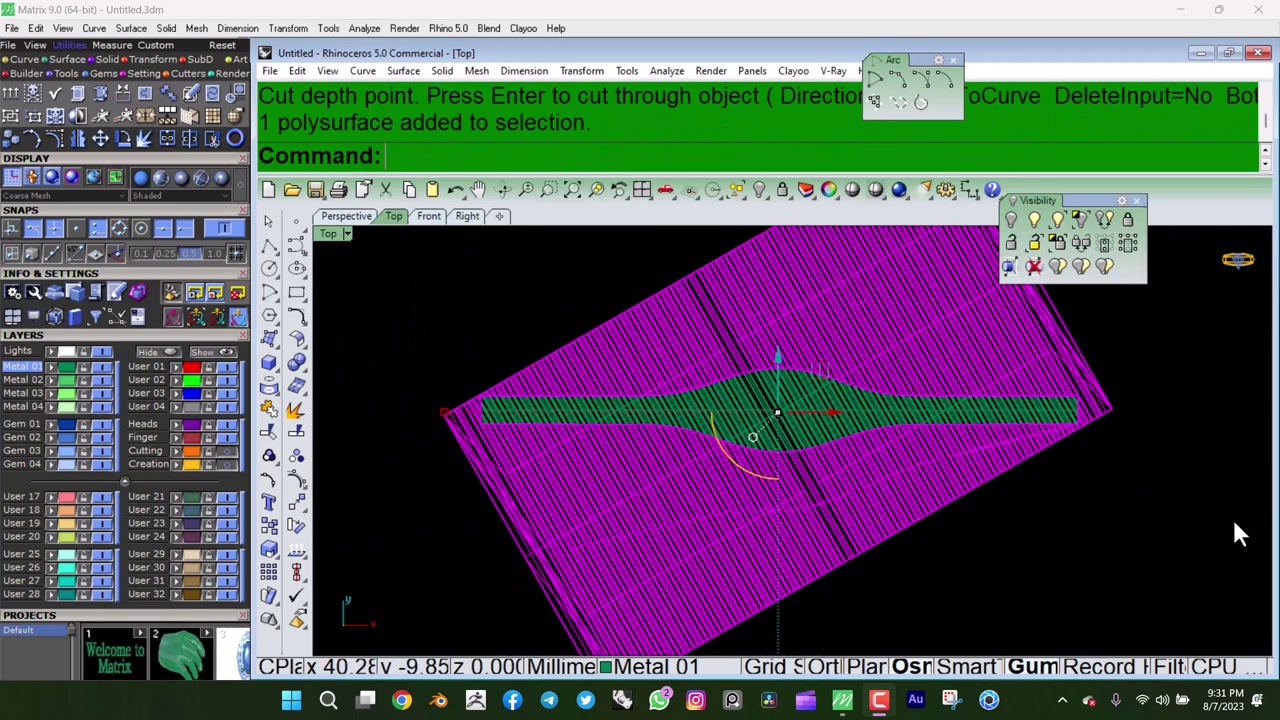
key(Delete)
scroll(774, 406, up, 3)
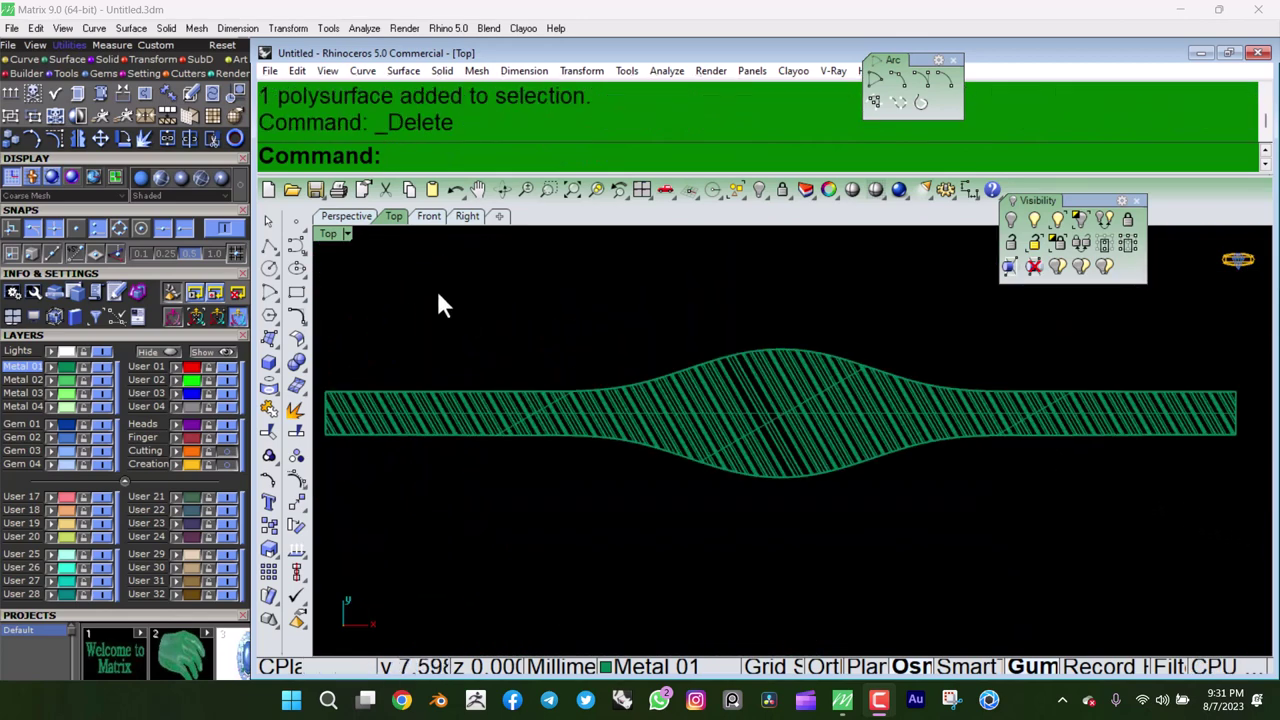
Set the viewport to Shaded and orbit the band to an oblique angle.
click(330, 233)
click(395, 70)
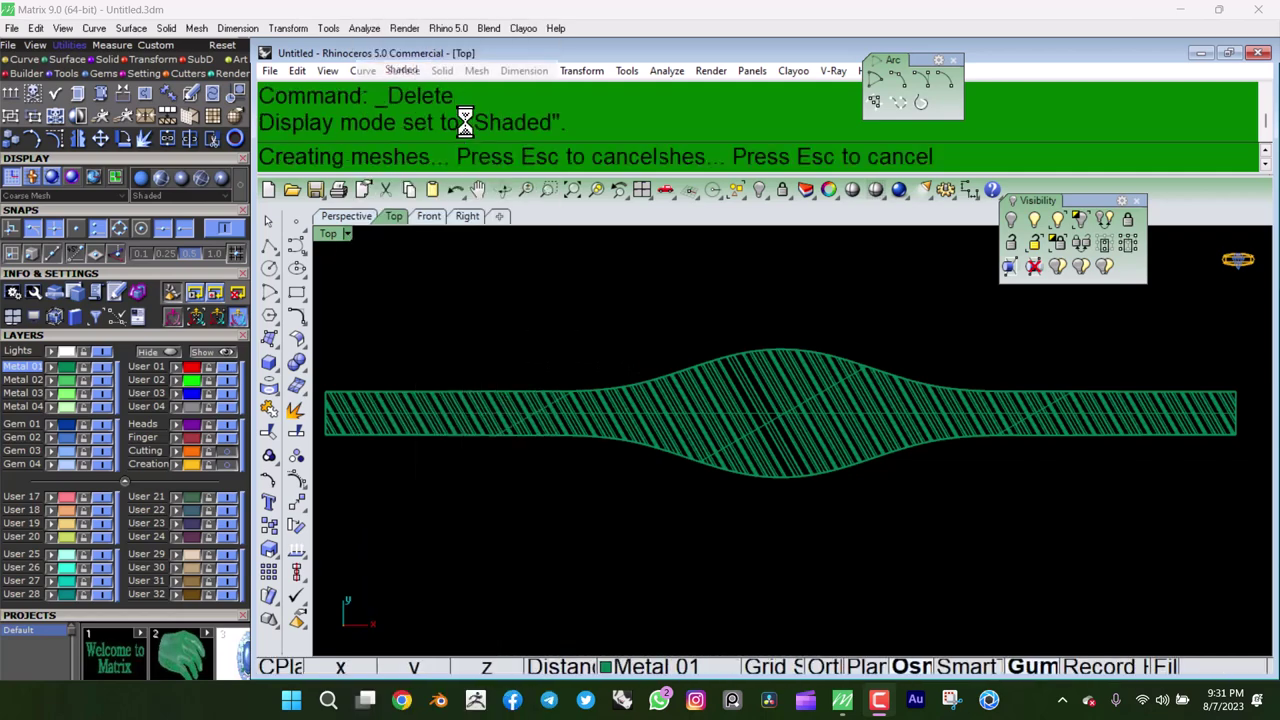
scroll(805, 485, up, 2)
ctrl+shift+right_drag(805, 485, 534, 257)
Switch to Plastic display and orbit around the band to inspect its twisted ridges.
click(330, 233)
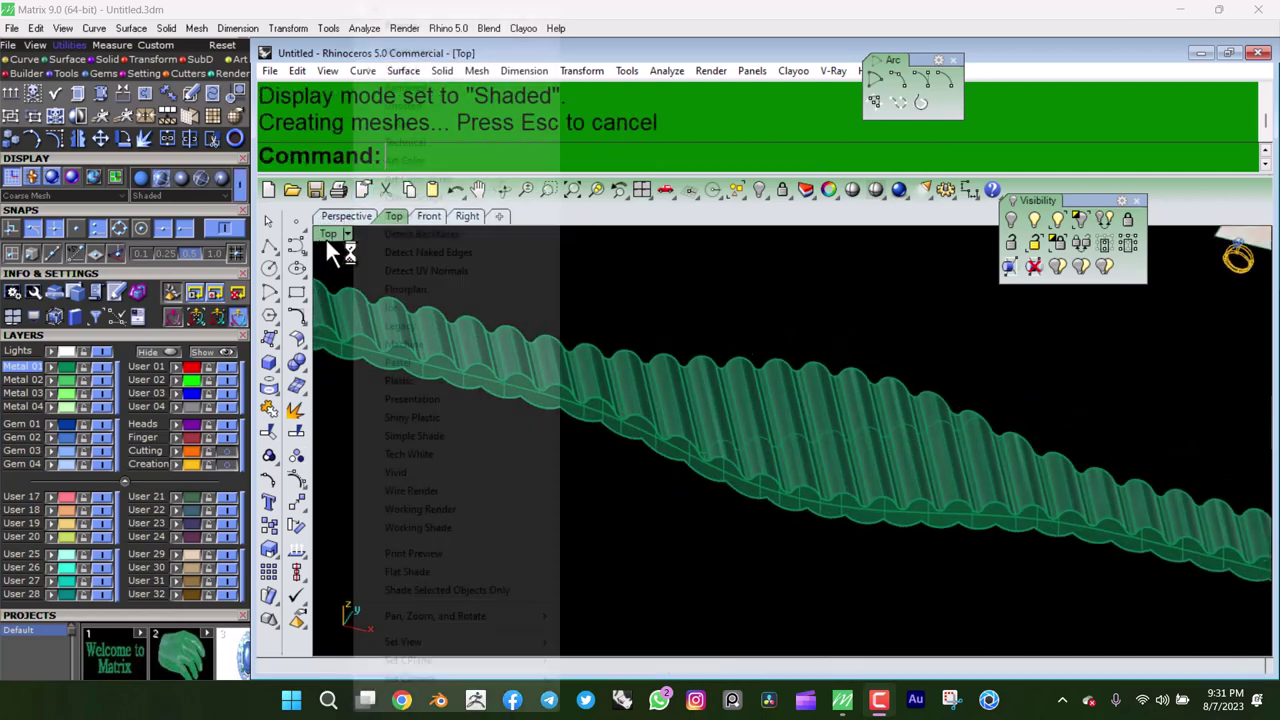
click(400, 380)
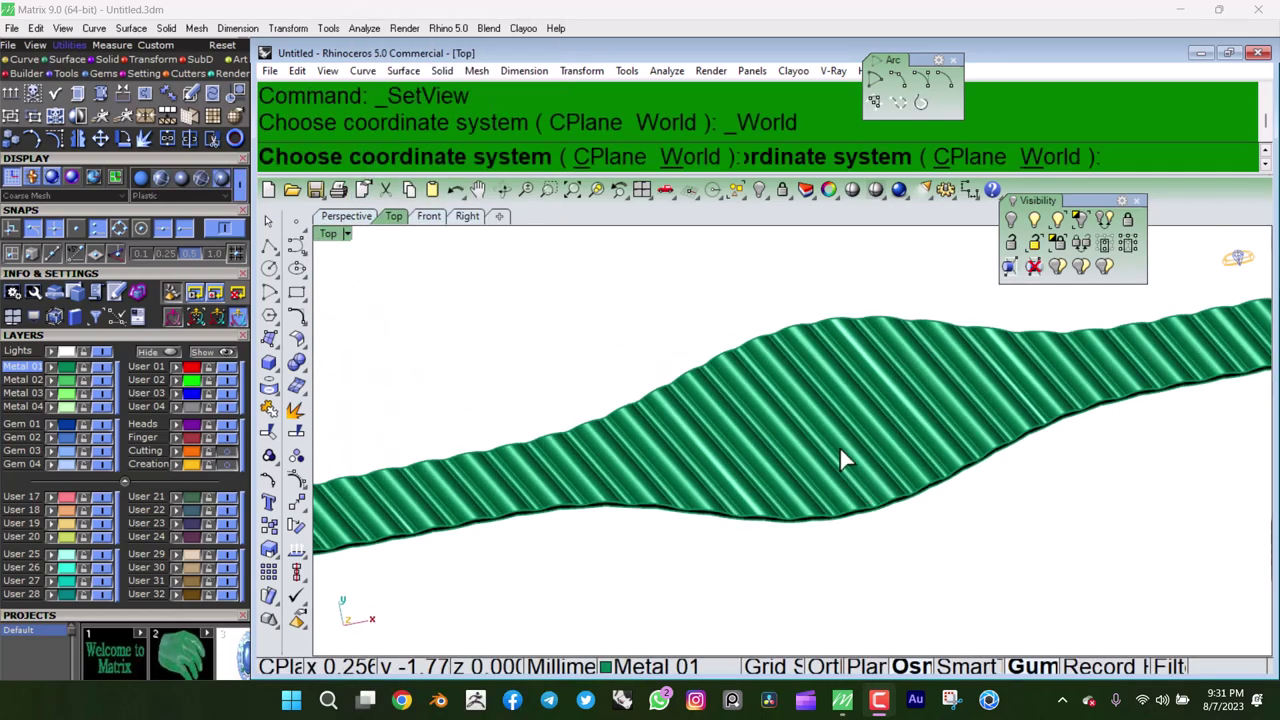
mouse_move(838, 445)
ctrl+shift+right_down()
mouse_move(880, 449)
mouse_move(800, 309)
mouse_move(817, 434)
mouse_move(507, 432)
mouse_move(414, 520)
mouse_move(849, 471)
mouse_move(843, 414)
mouse_move(857, 420)
mouse_move(814, 557)
mouse_move(766, 520)
mouse_move(785, 390)
mouse_move(849, 323)
mouse_move(880, 480)
mouse_move(1146, 449)
mouse_move(893, 450)
mouse_move(846, 508)
mouse_move(723, 476)
ctrl+shift+right_up()
right_click(822, 471)
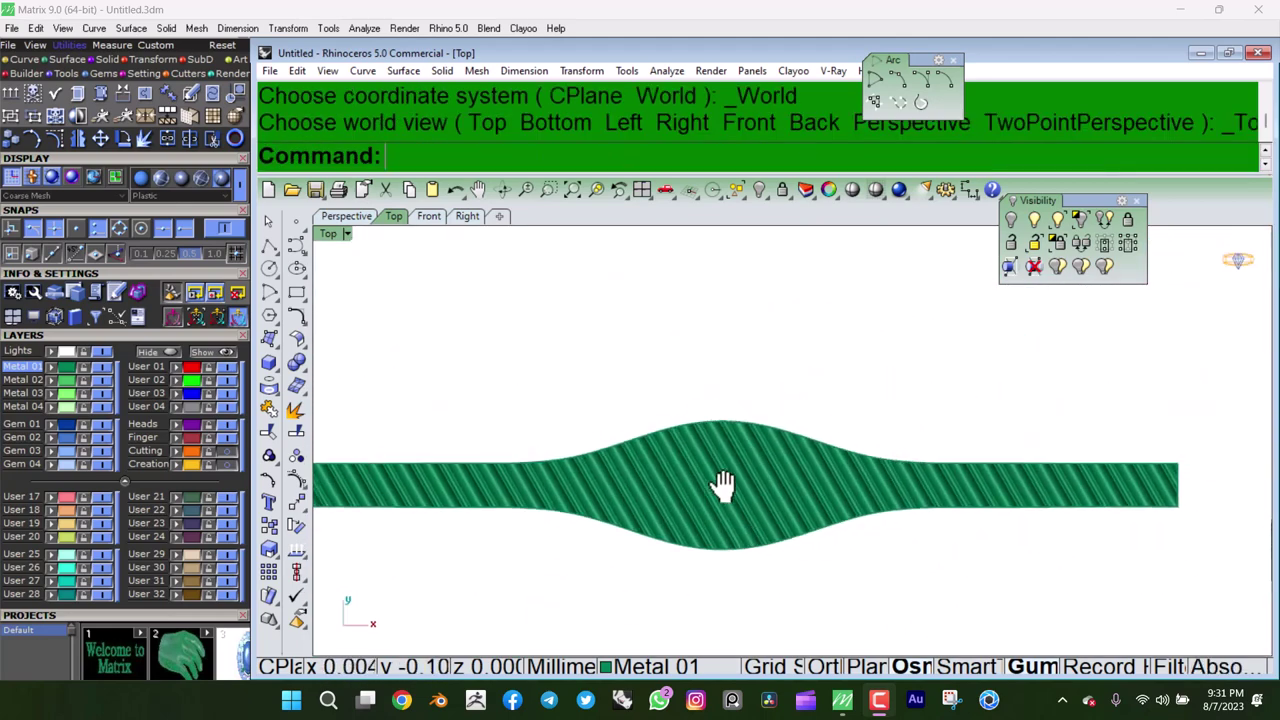
scroll(894, 484, up, 3)
mouse_move(895, 476)
ctrl+shift+right_down()
mouse_move(1057, 514)
mouse_move(877, 394)
mouse_move(705, 432)
ctrl+shift+right_up()
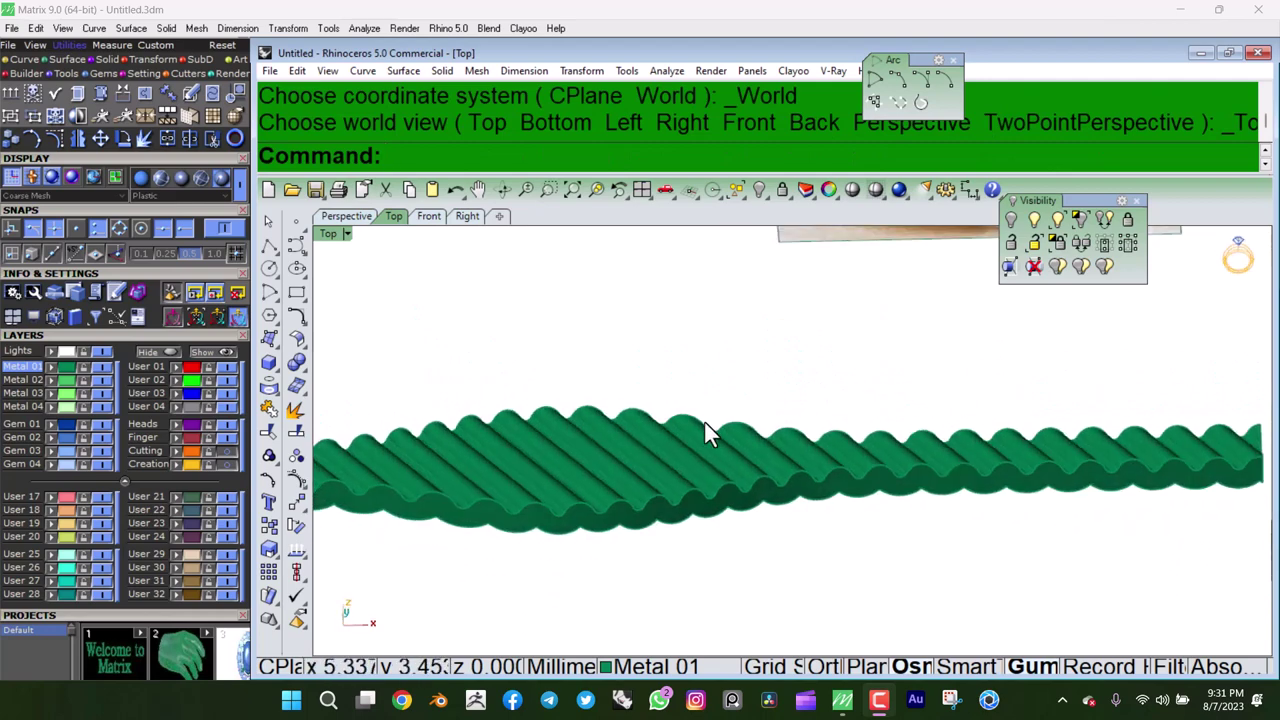
ctrl+shift+right_drag(944, 418, 870, 410)
Return to the Top view and lock the trimmed strand band.
key(ctrl+alt+w)
key(ctrl+alt+s)
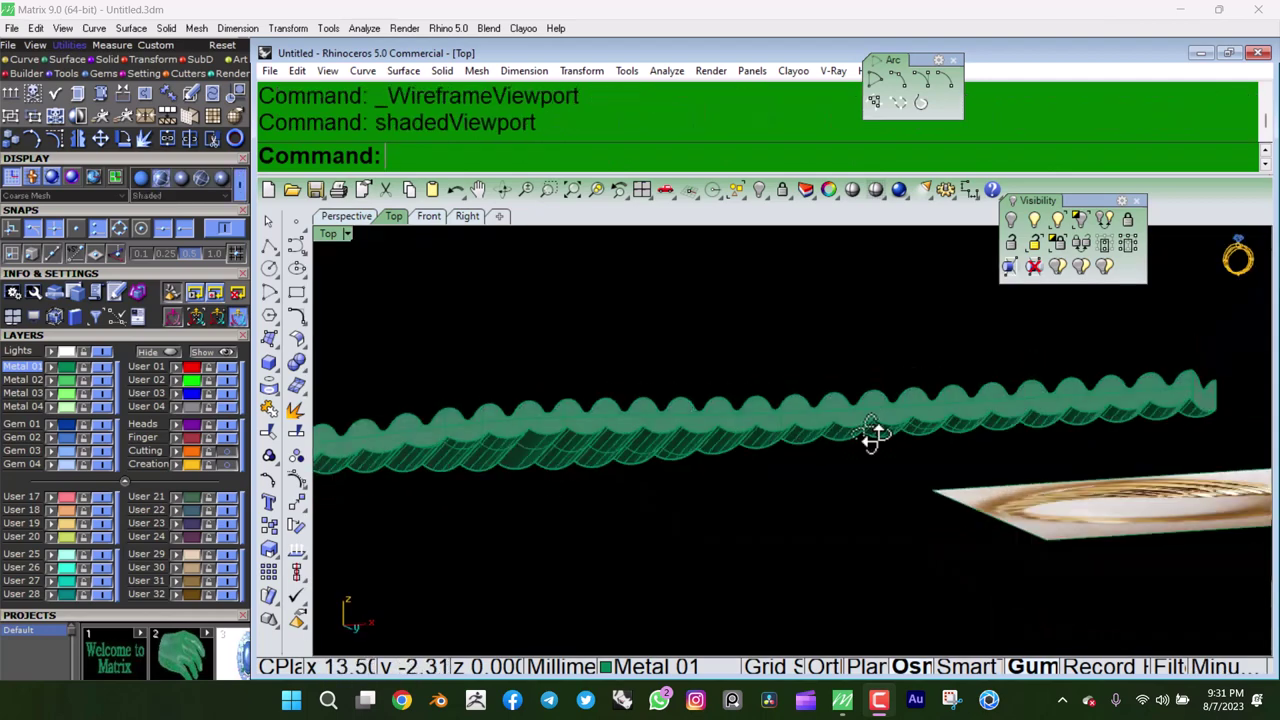
key(F2)
click(668, 473)
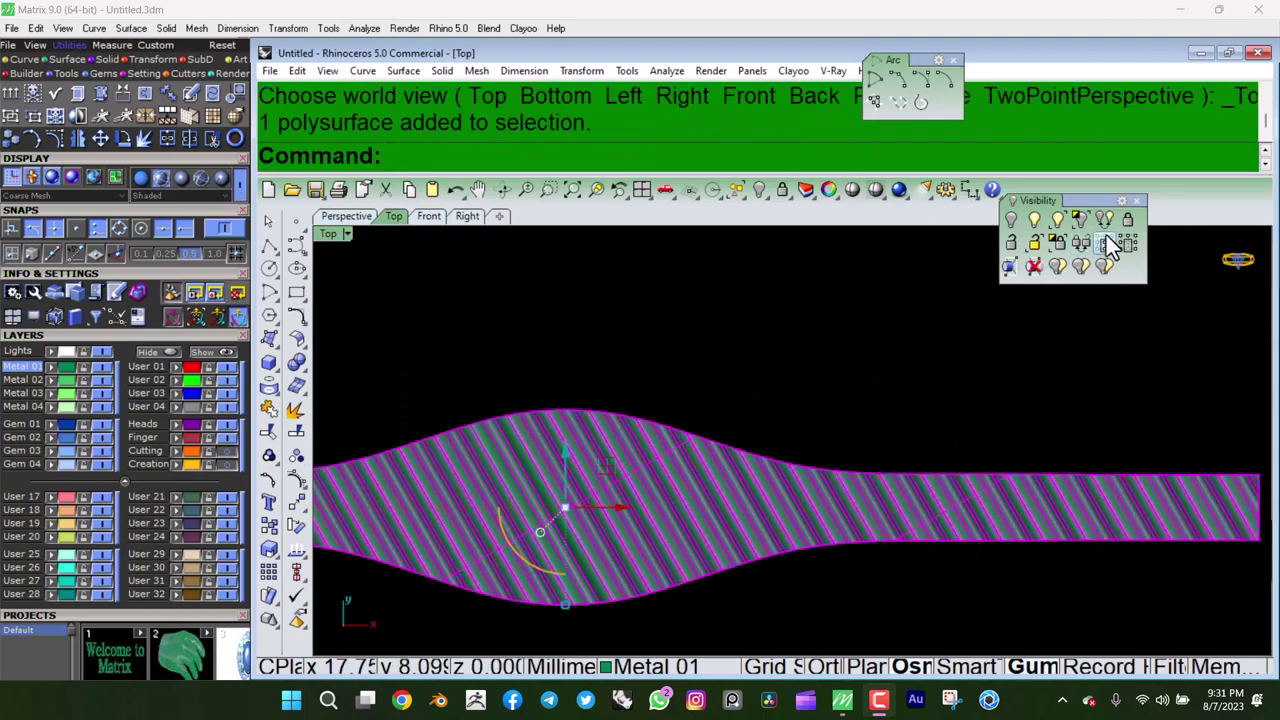
click(1127, 219)
Select the band's two outline curves and delete them.
drag(432, 372, 1040, 580)
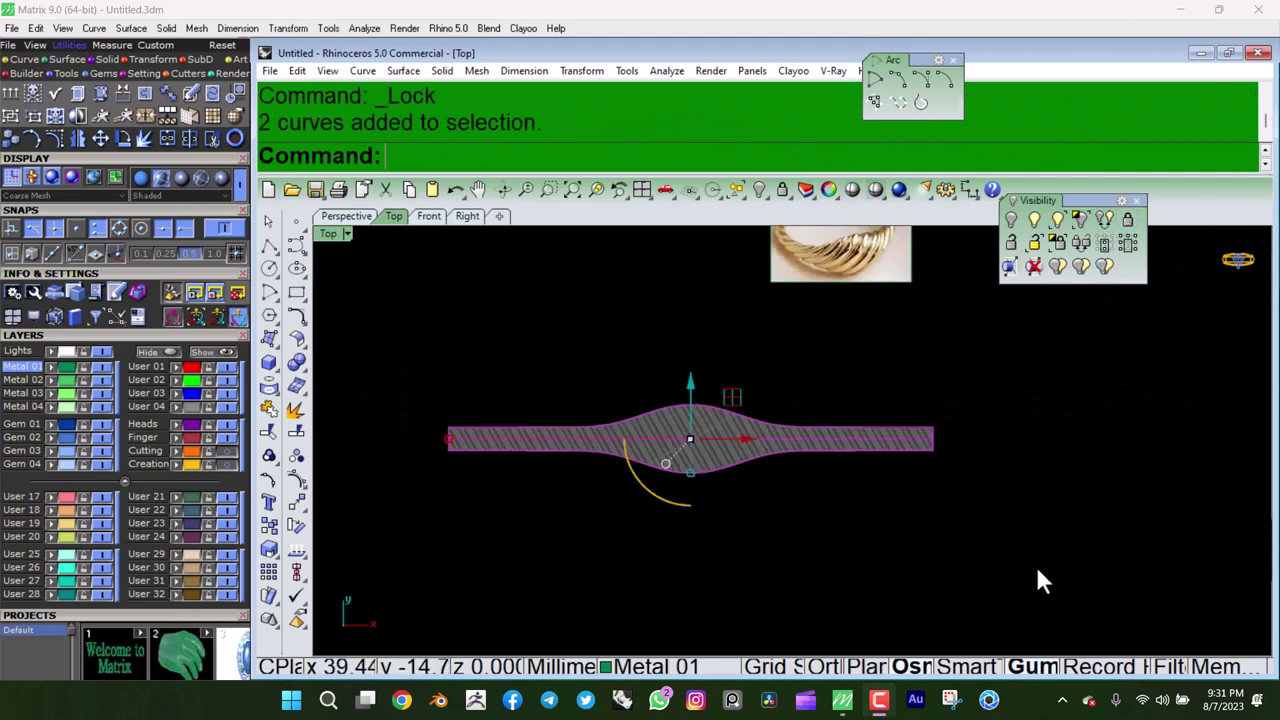
scroll(720, 500, up, 5)
ctrl+shift+right_drag(734, 490, 760, 376)
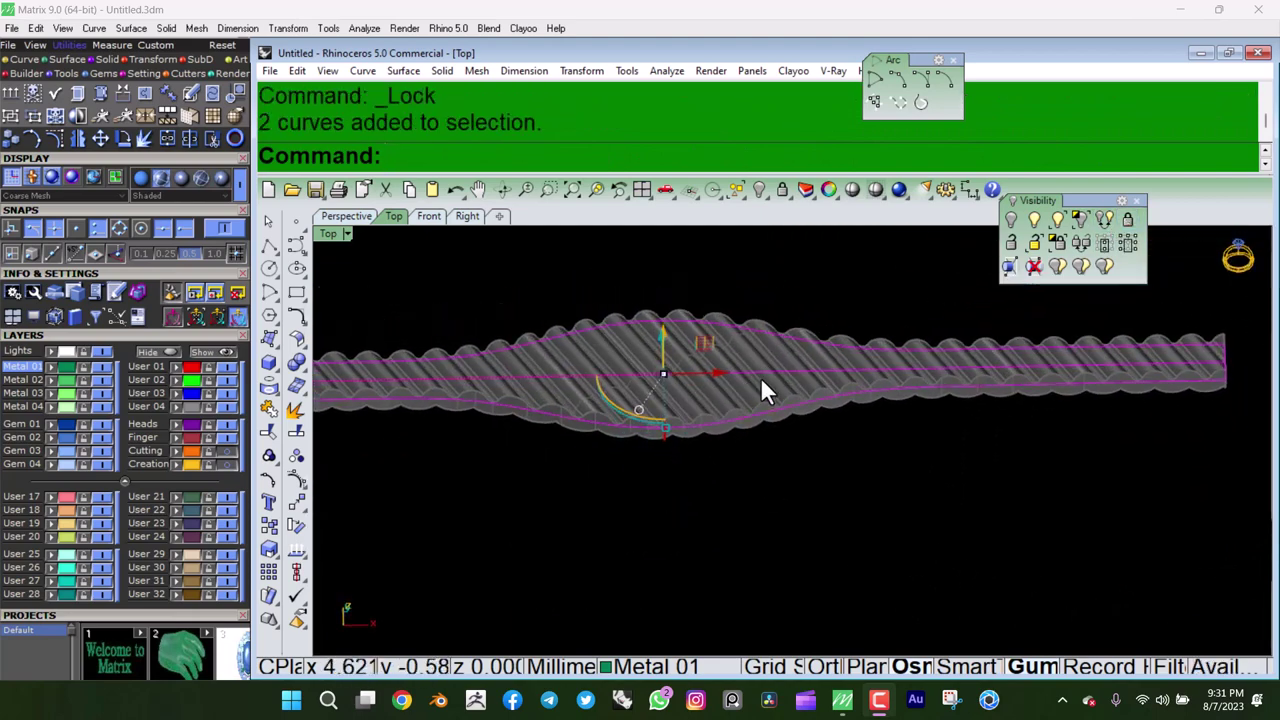
ctrl+click(758, 371)
key(Delete)
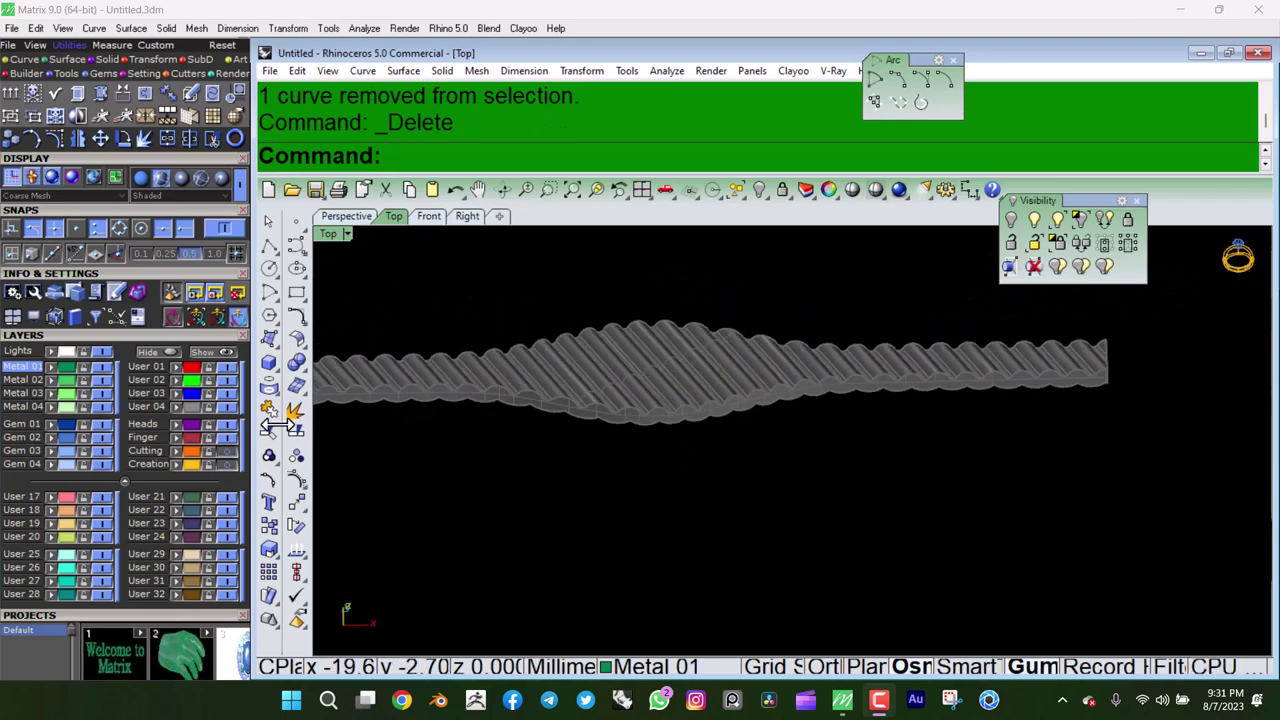
Turn on the Cutting and Creation layers to show the orange curve and gold band surface.
click(224, 450)
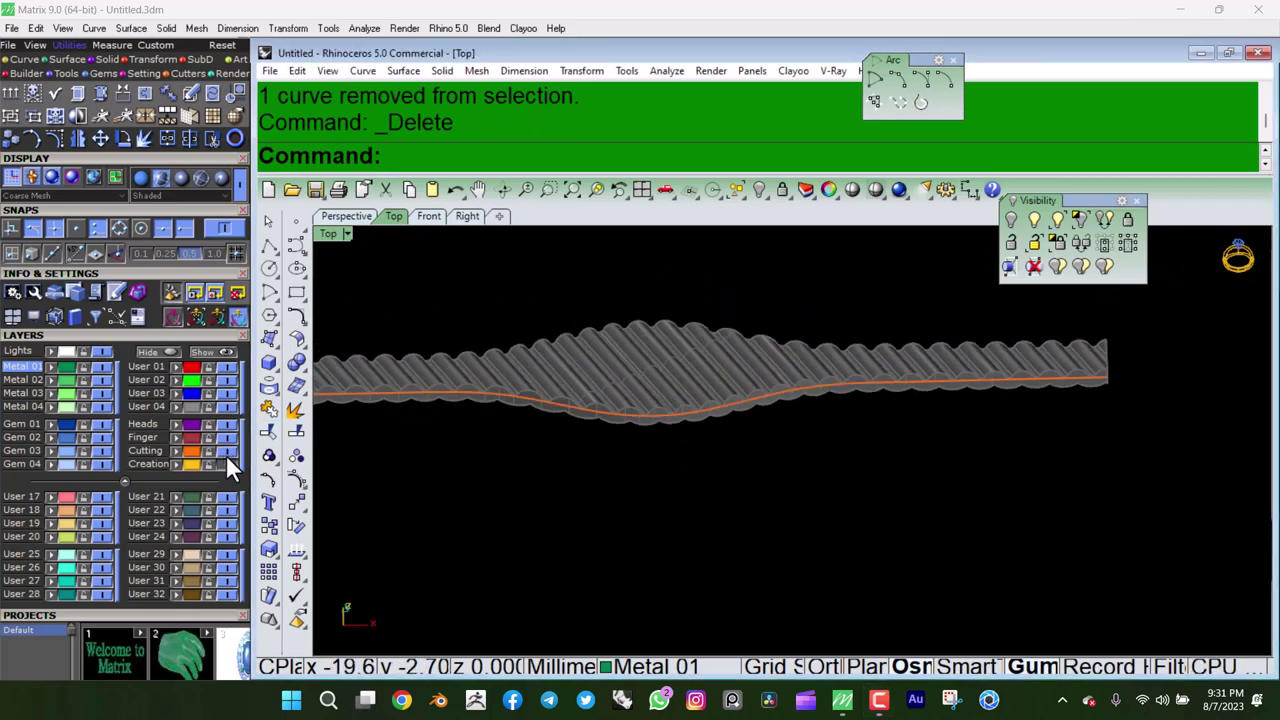
click(226, 463)
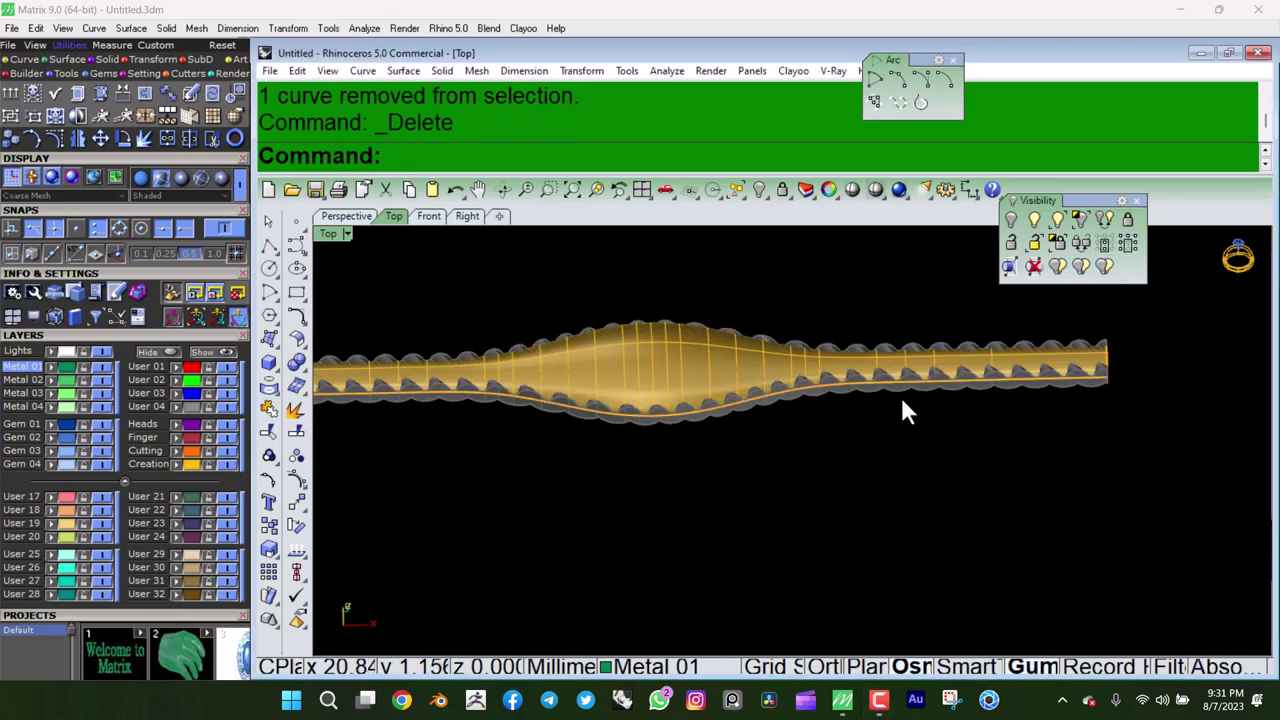
mouse_move(903, 409)
right_down()
mouse_move(908, 448)
mouse_move(729, 389)
mouse_move(1008, 453)
mouse_move(1023, 514)
mouse_move(1037, 443)
right_up()
scroll(766, 397, up, 3)
click(767, 384)
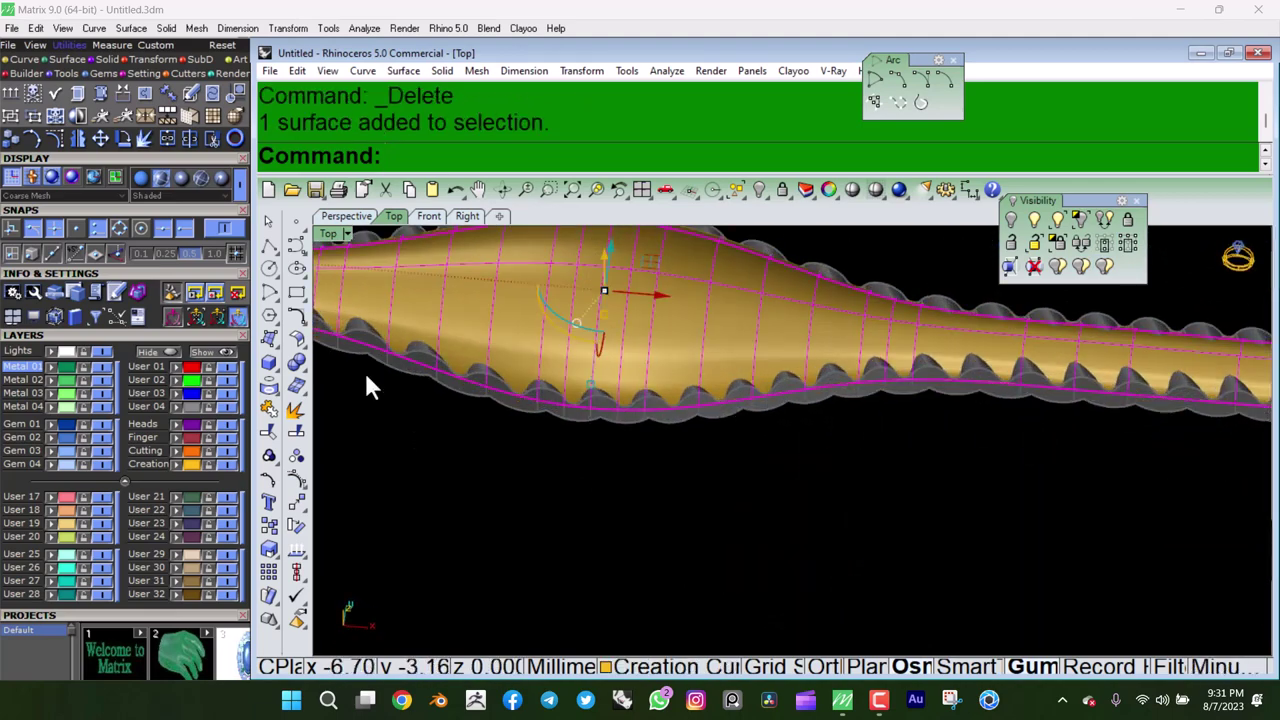
key(Escape)
Unlock and select the strand band, then switch to the Front view.
right_click(1131, 220)
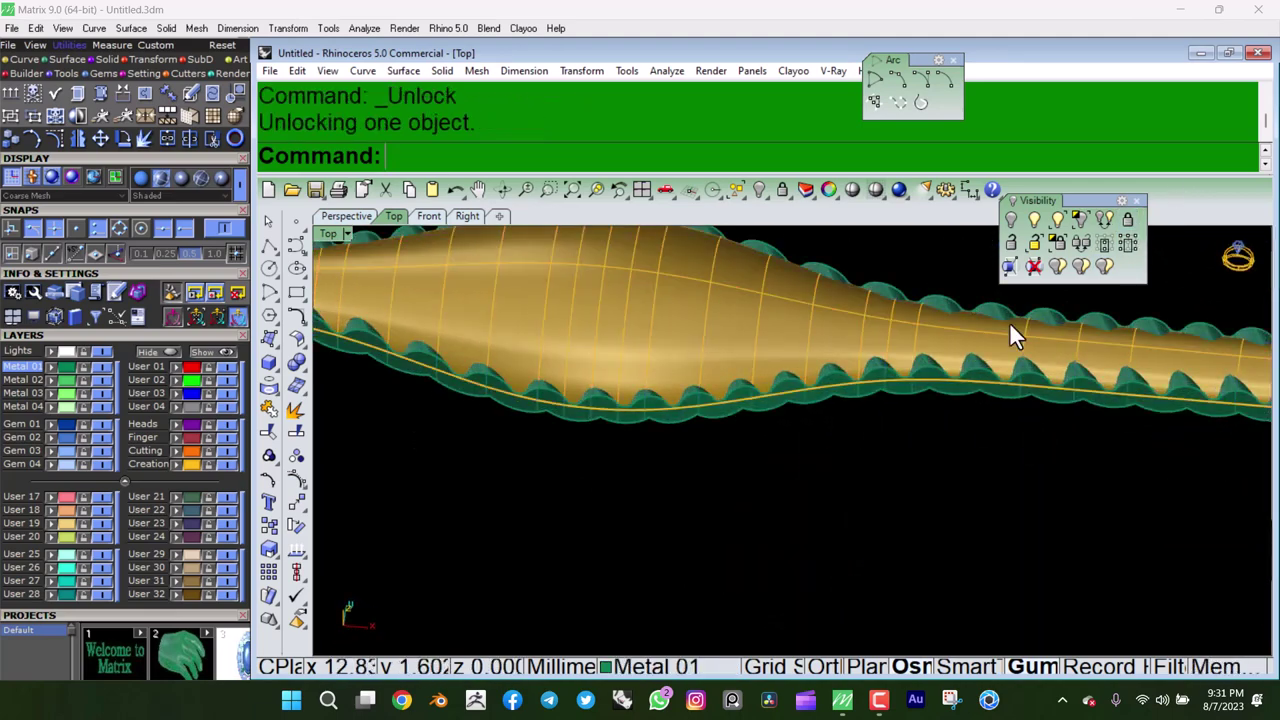
click(882, 364)
key(ctrl+F2)
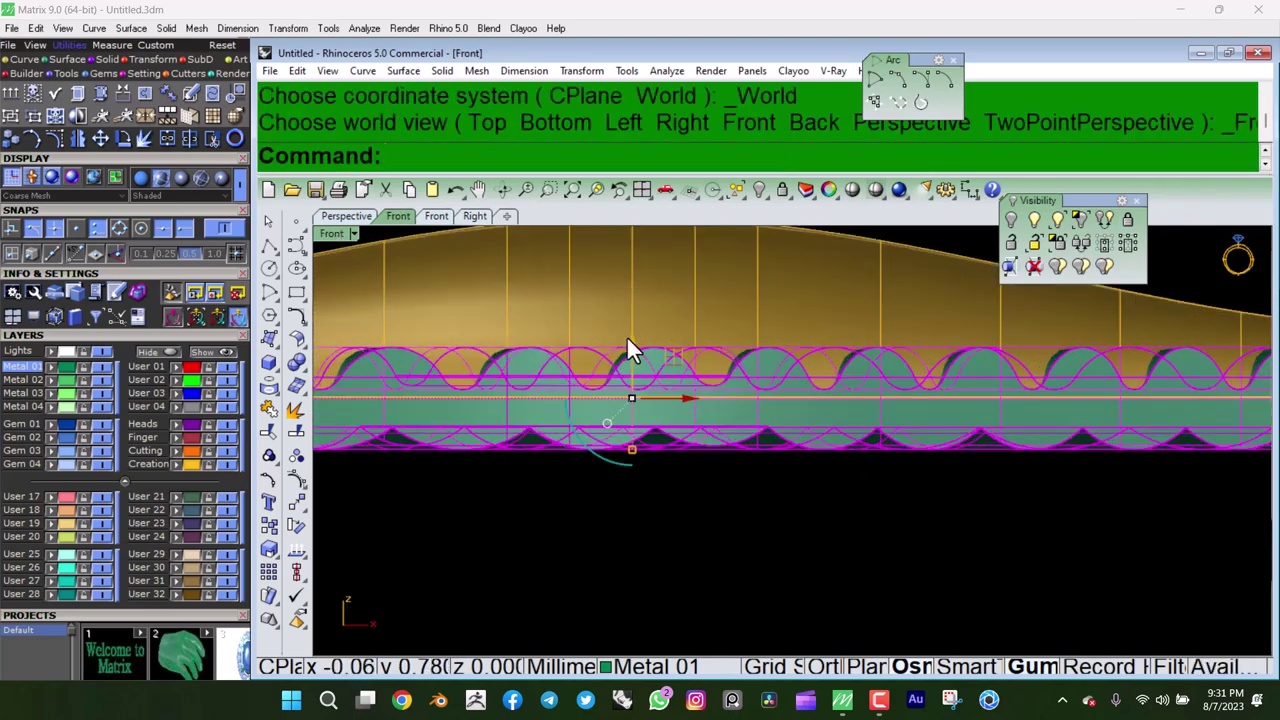
Move the strand band slightly downward with the gumball and reselect it.
drag(632, 358, 631, 396)
scroll(660, 412, up, 4)
click(636, 438)
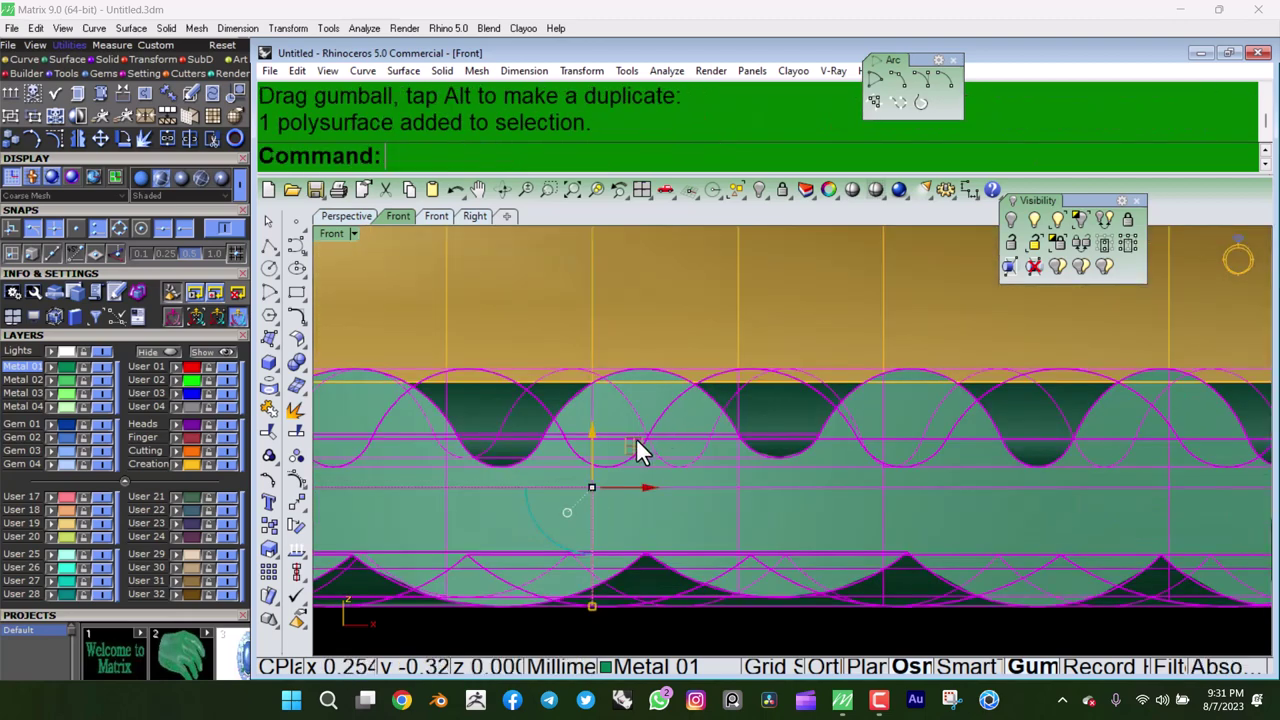
drag(592, 450, 594, 451)
mouse_move(594, 451)
ctrl+shift+right_down()
mouse_move(765, 478)
mouse_move(834, 462)
mouse_move(980, 488)
mouse_move(883, 467)
mouse_move(1074, 485)
mouse_move(925, 495)
ctrl+shift+right_up()
click(925, 495)
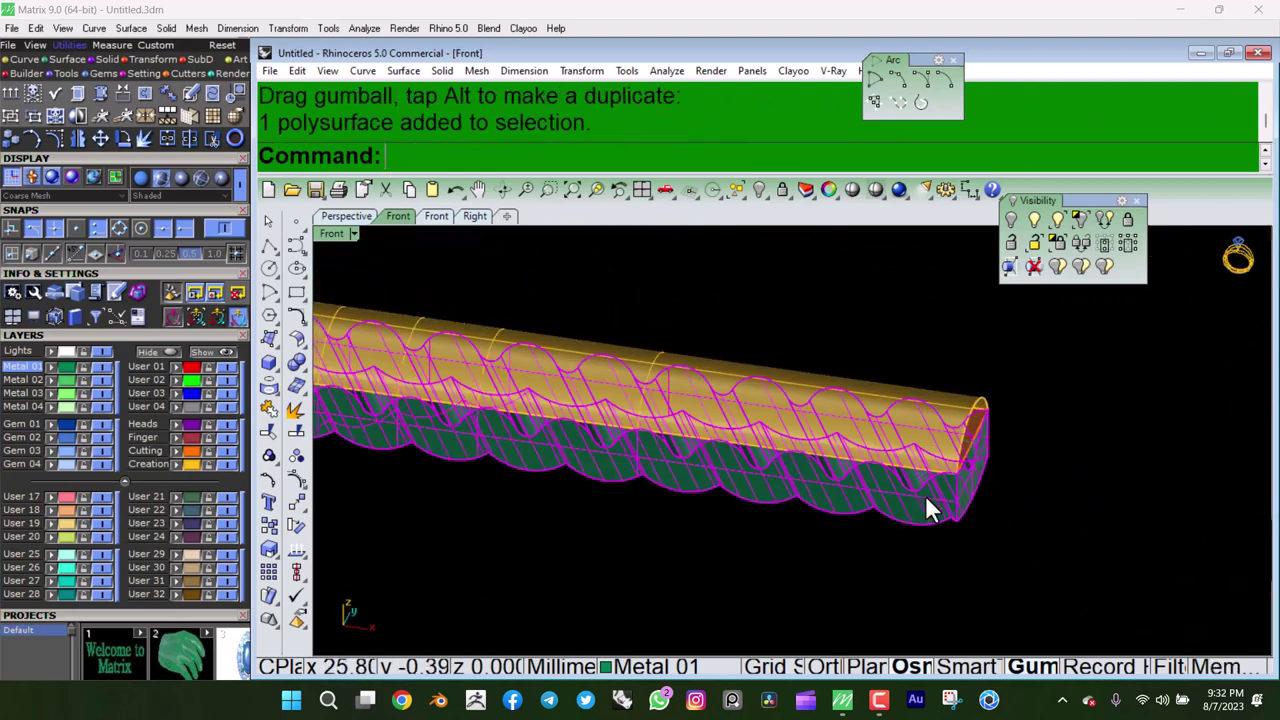
Run Flow Along Surface, picking the flat base surface then the gold band as target.
click(584, 72)
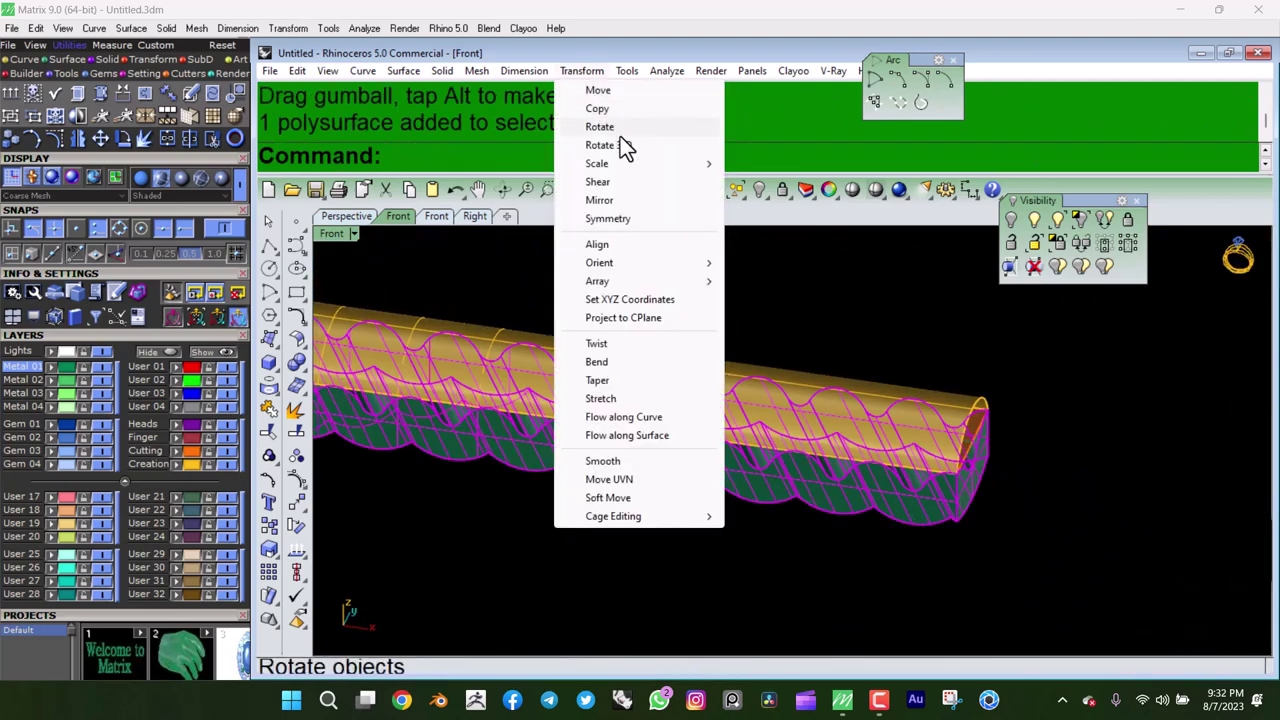
click(637, 435)
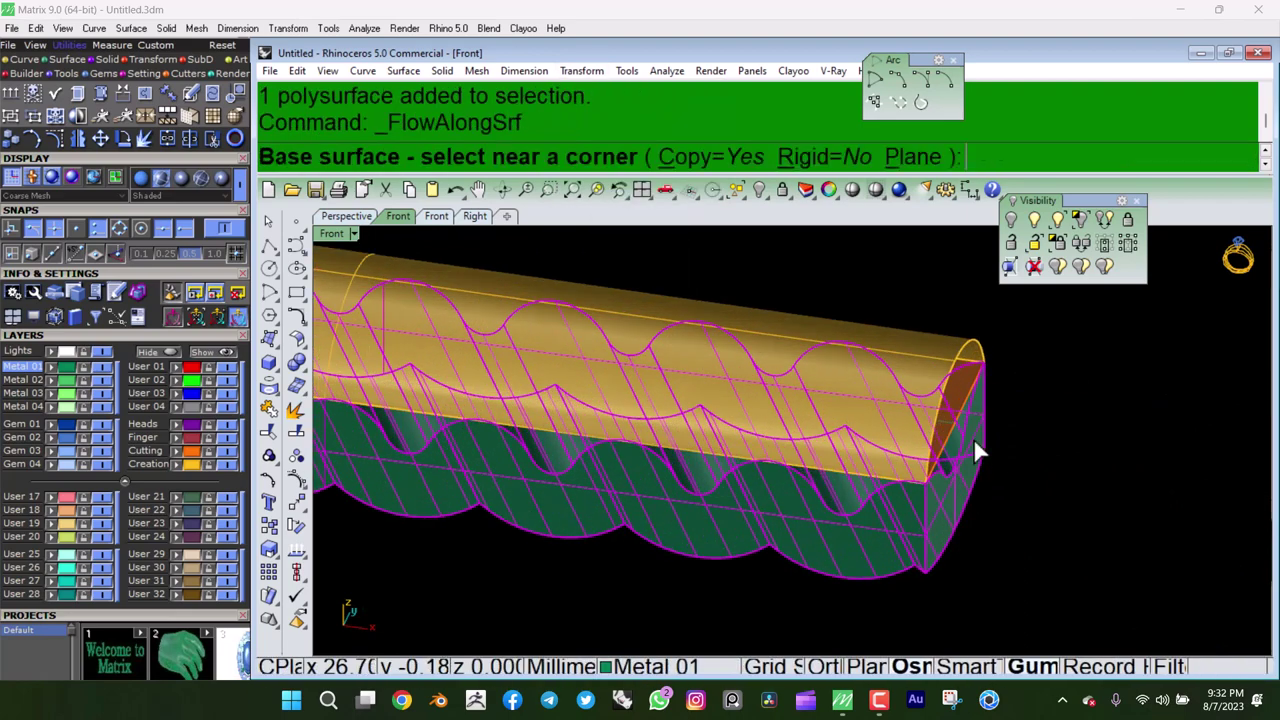
click(965, 382)
ctrl+shift+right_drag(965, 382, 945, 382)
click(944, 357)
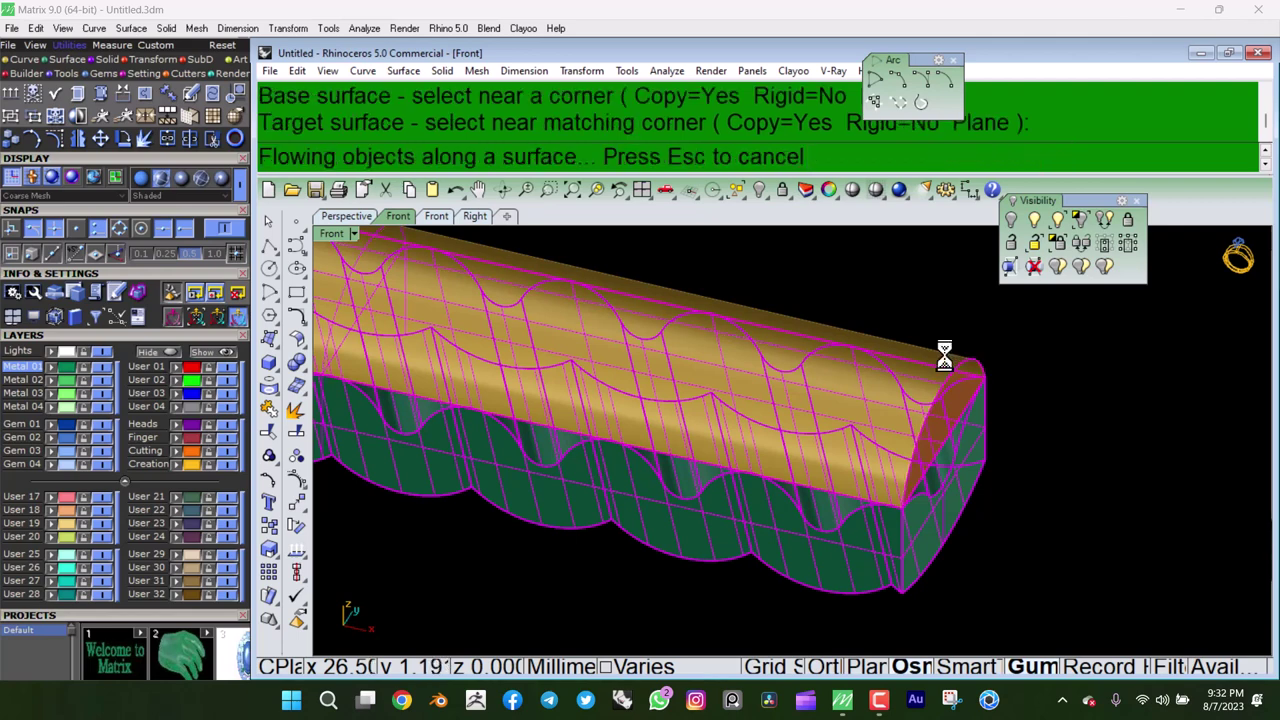
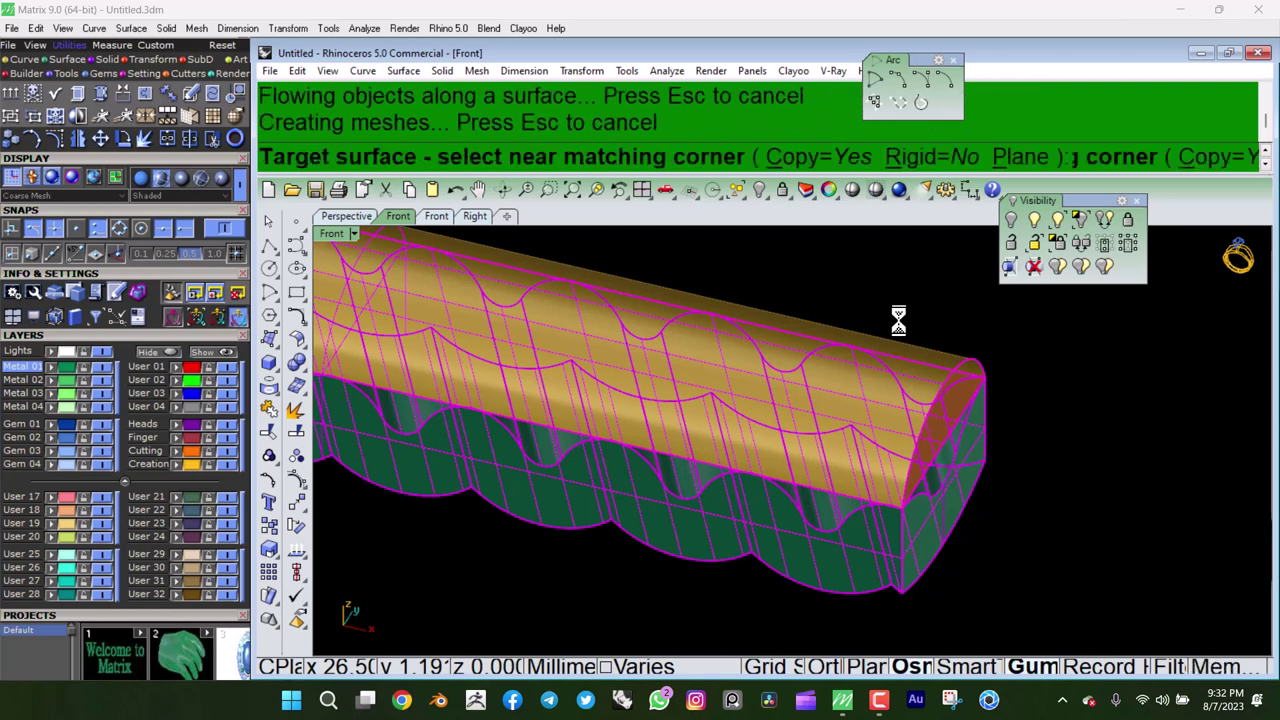
Turn off the Creation layer to hide the guide surface.
mouse_move(903, 339)
right_down()
mouse_move(878, 465)
mouse_move(560, 403)
right_up()
key(Escape)
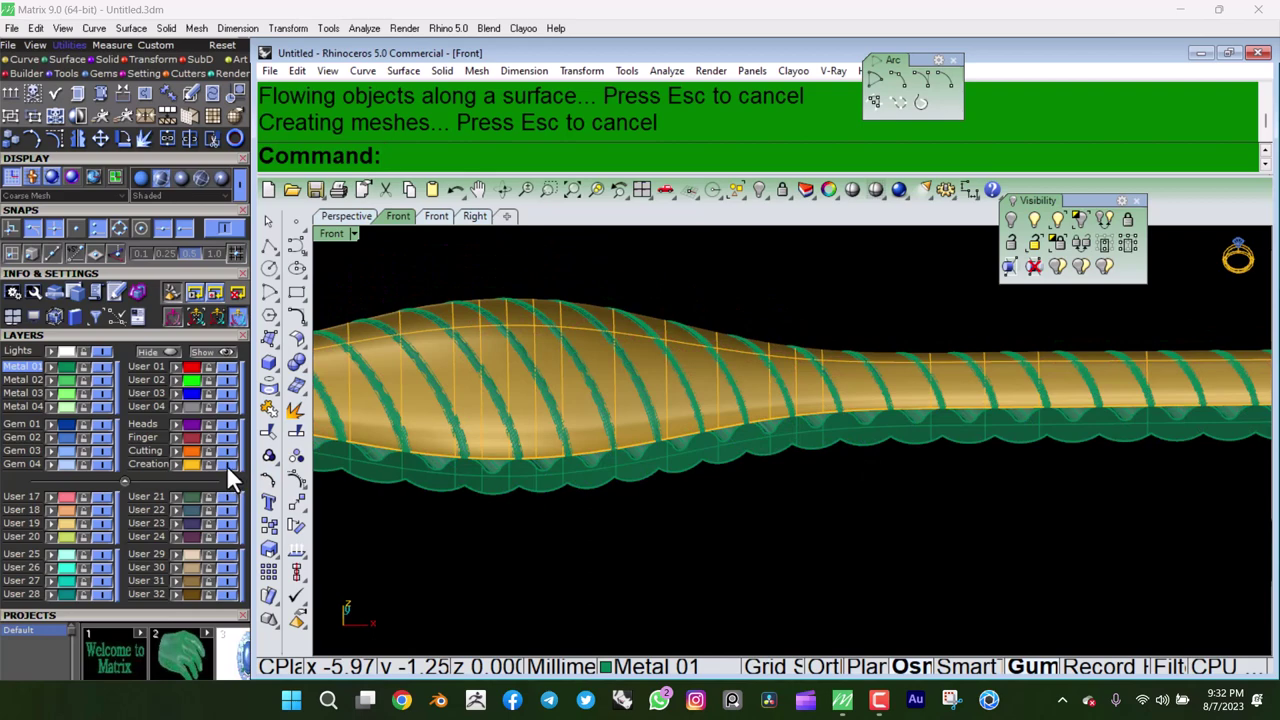
click(226, 464)
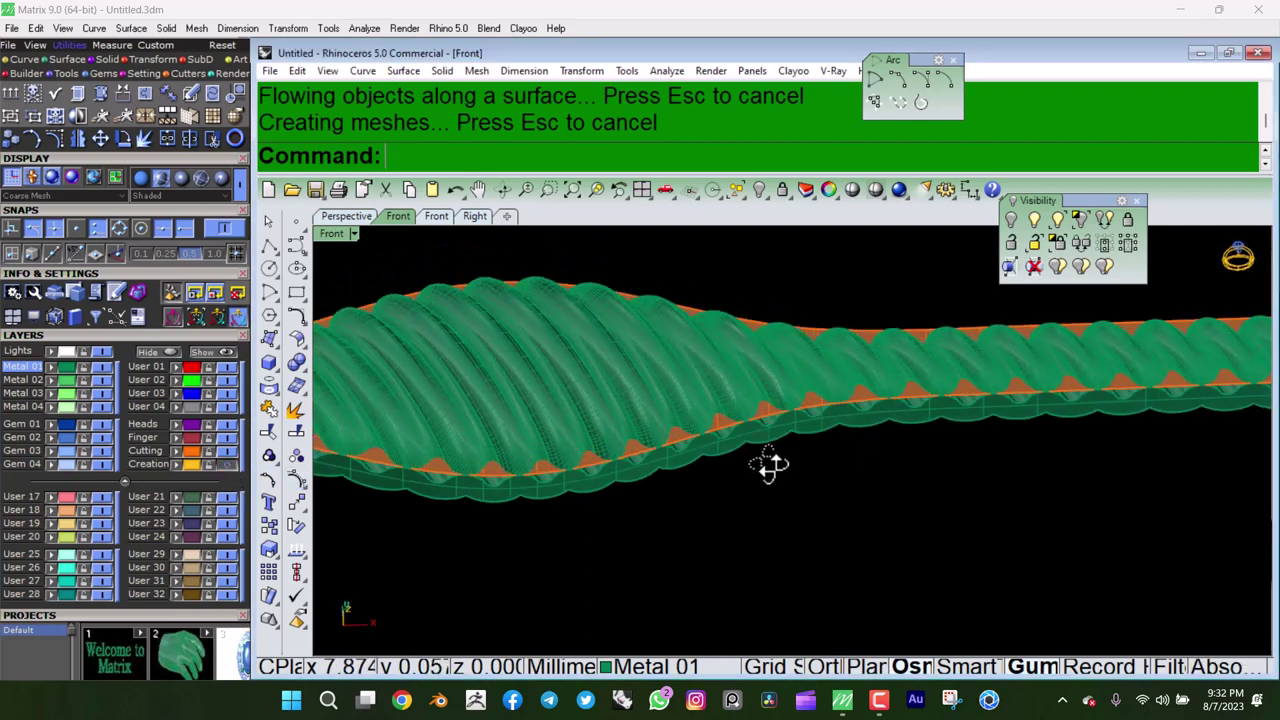
Move the leftover source polysurface to the User 21 layer and view from the top.
mouse_move(766, 463)
right_down()
mouse_move(763, 512)
mouse_move(700, 427)
right_up()
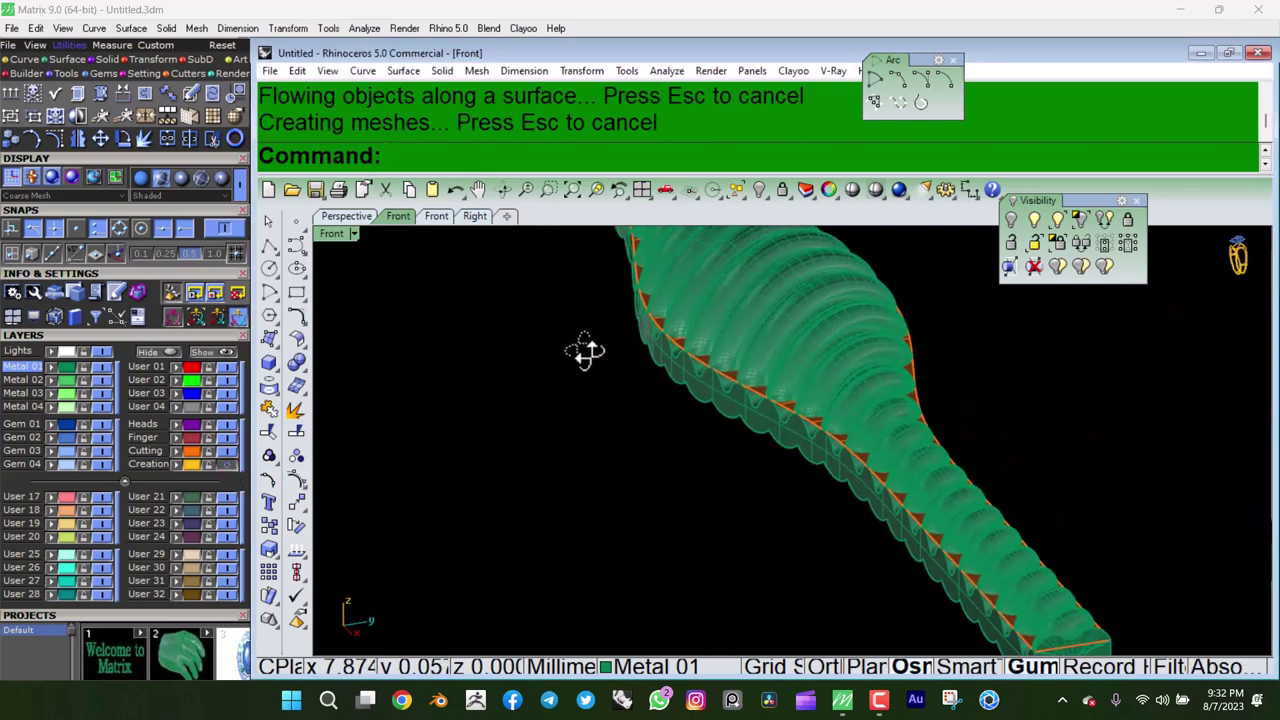
click(701, 420)
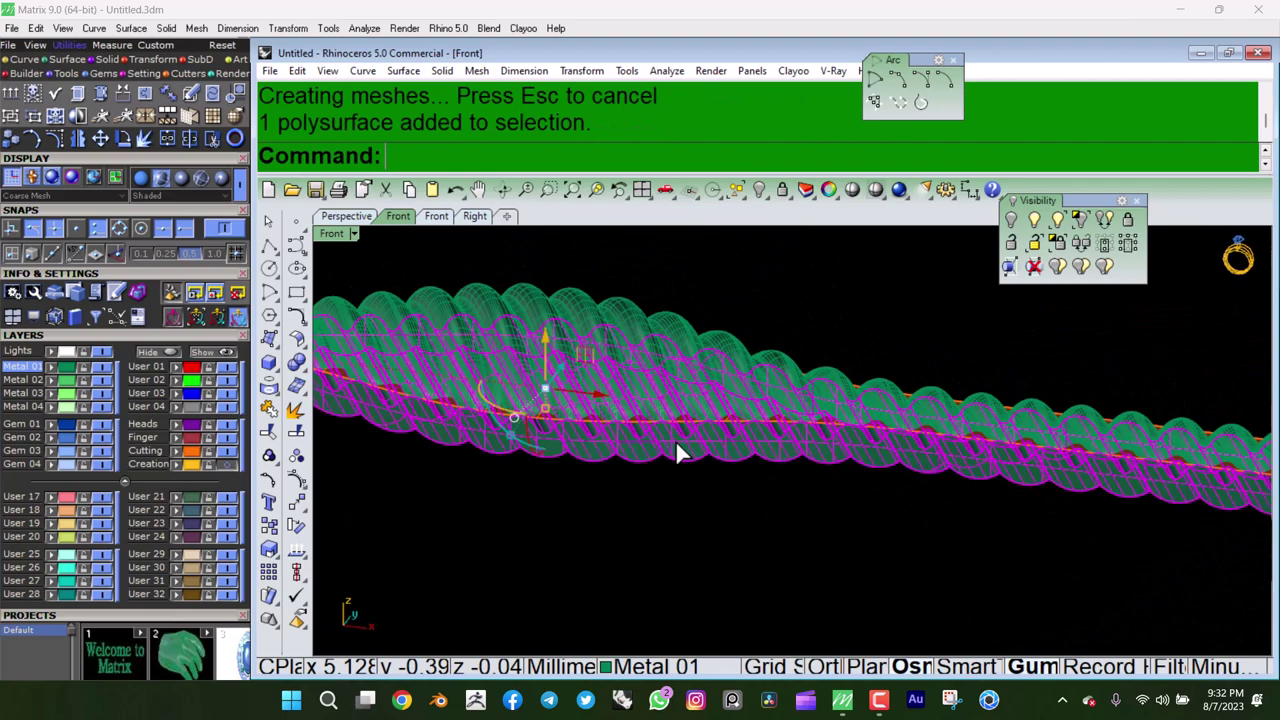
click(176, 497)
click(230, 497)
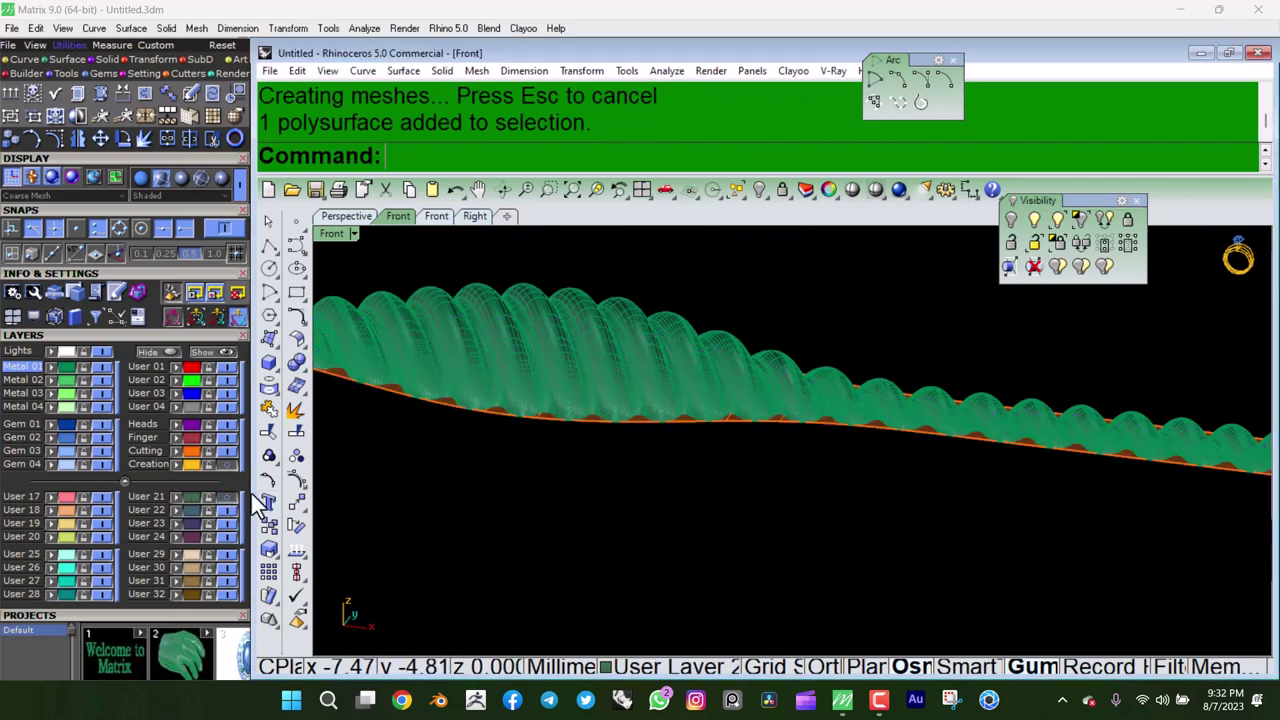
right_drag(848, 423, 870, 455)
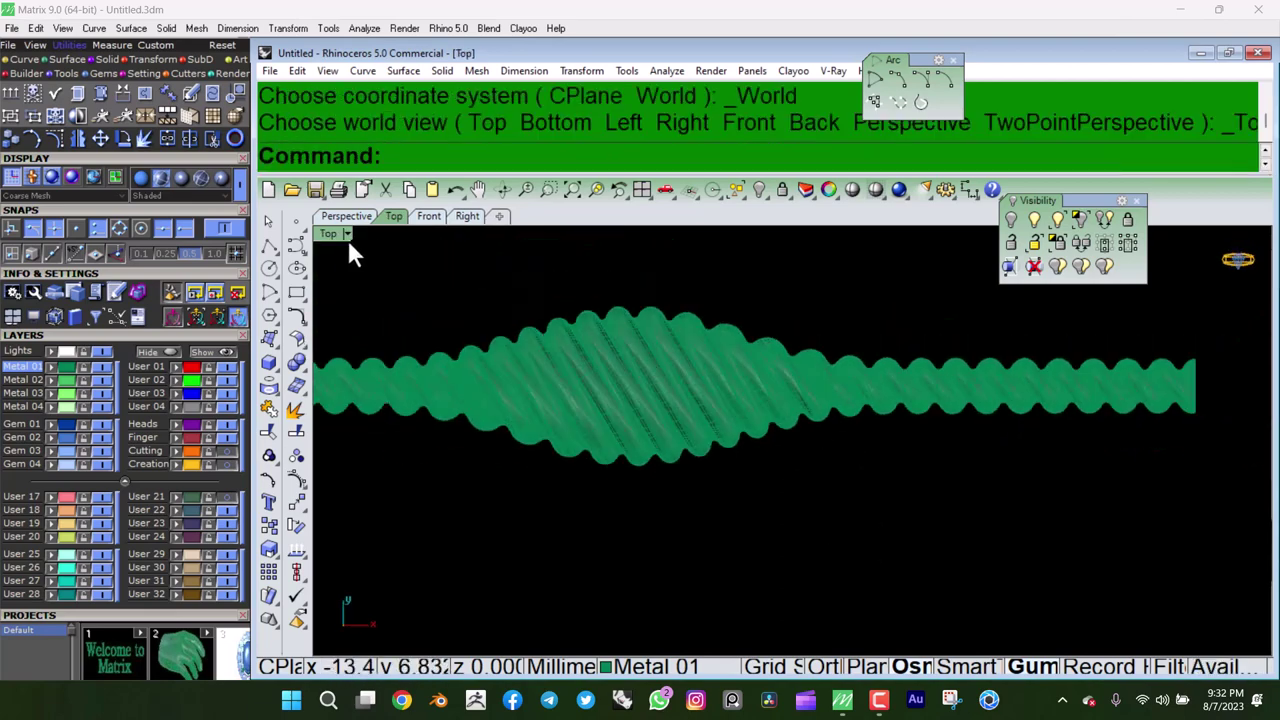
click(347, 236)
click(411, 379)
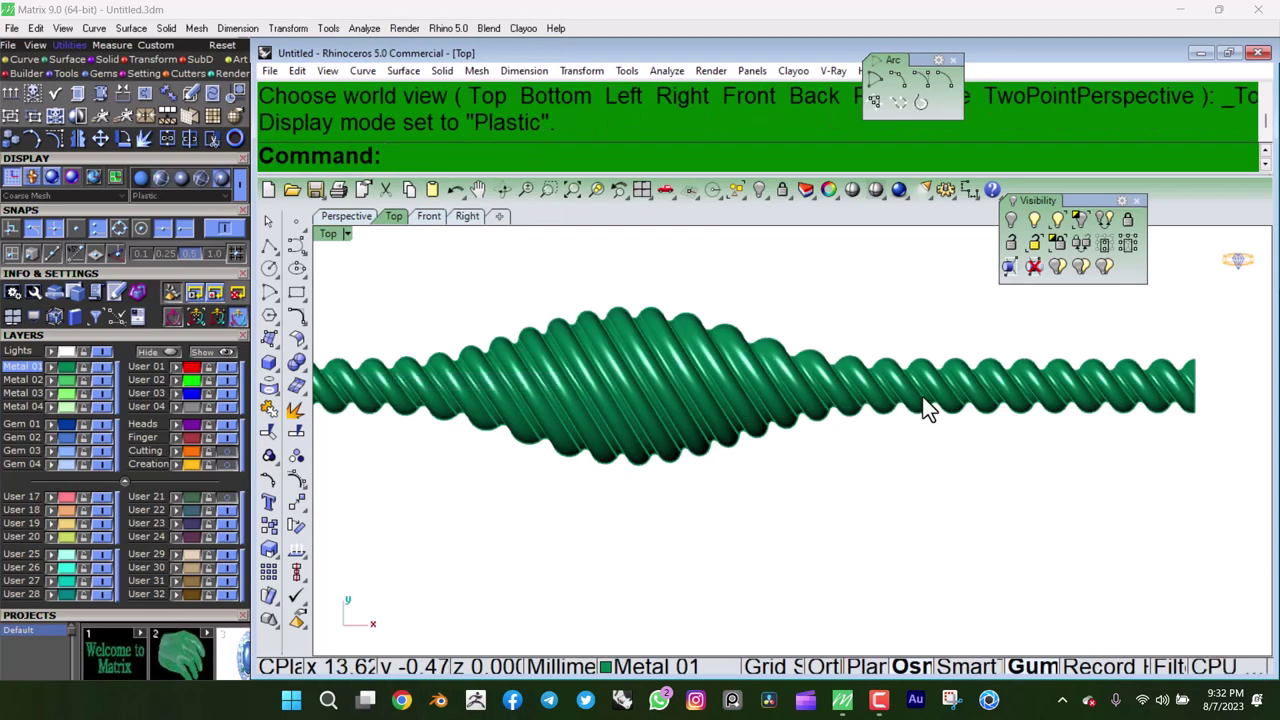
scroll(923, 397, down, 2)
scroll(898, 372, down, 2)
mouse_move(898, 372)
ctrl+shift+right_down()
mouse_move(909, 457)
mouse_move(771, 320)
mouse_move(557, 367)
mouse_move(331, 357)
mouse_move(714, 414)
mouse_move(806, 531)
mouse_move(805, 374)
mouse_move(889, 289)
mouse_move(743, 420)
mouse_move(1000, 457)
mouse_move(1108, 408)
mouse_move(794, 468)
mouse_move(817, 426)
mouse_move(869, 482)
mouse_move(884, 459)
mouse_move(609, 371)
mouse_move(471, 351)
mouse_move(943, 380)
mouse_move(944, 341)
mouse_move(840, 474)
mouse_move(800, 297)
ctrl+shift+right_up()
key(ctrl+alt+w)
key(ctrl+alt+s)
Unhide the circle curve with ShowSelected, picking it among the overlapping candidates.
click(714, 468)
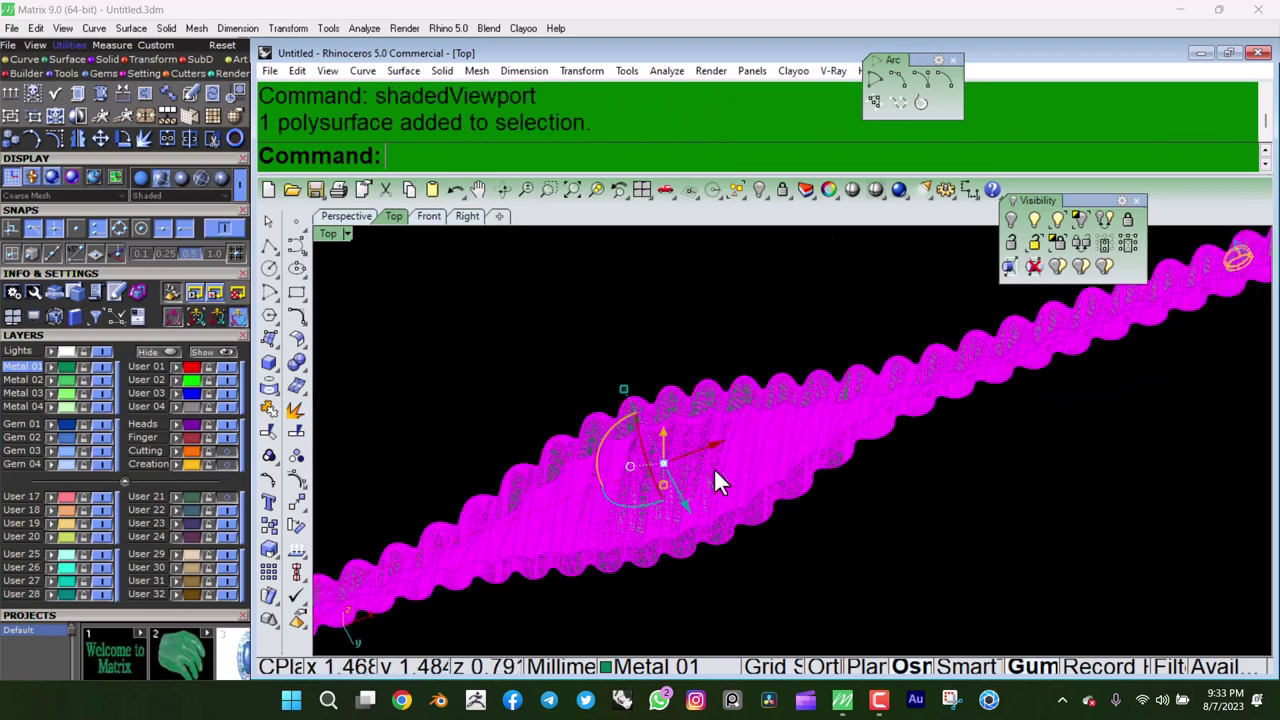
click(720, 459)
key(Escape)
key(ctrl+shift+h)
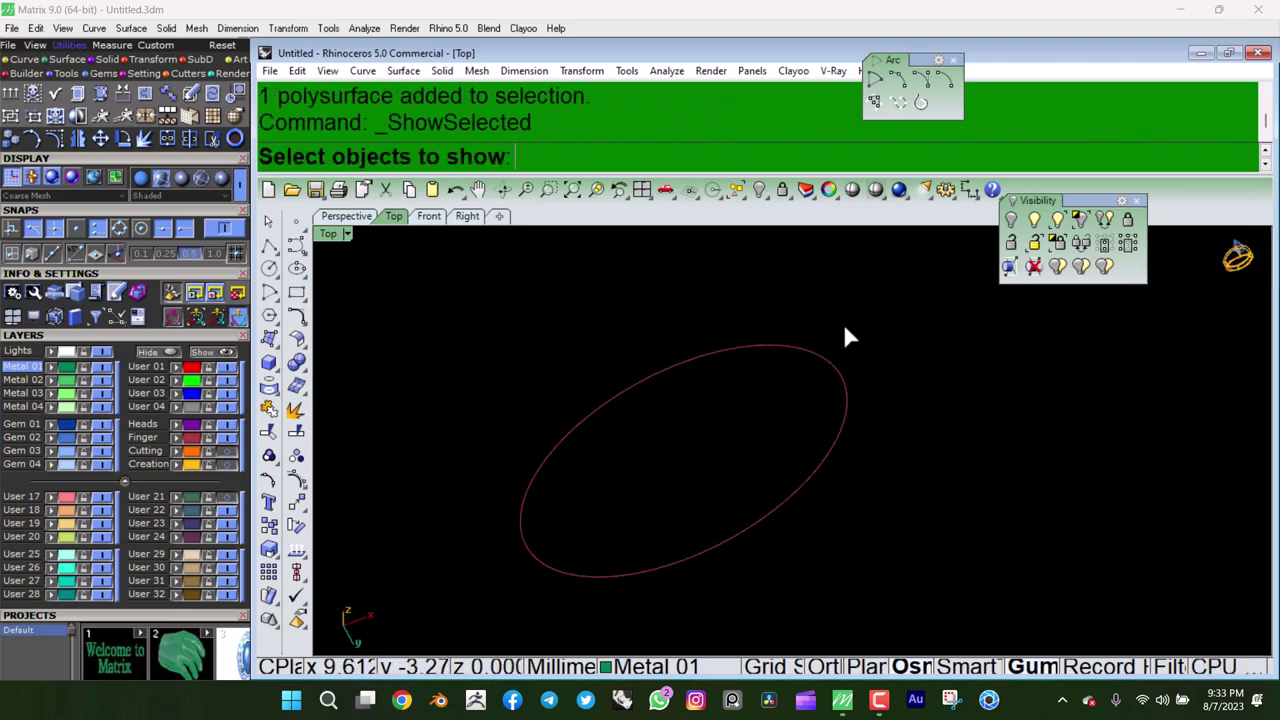
key(Return)
mouse_move(846, 423)
ctrl+shift+right_down()
mouse_move(773, 289)
mouse_move(814, 471)
mouse_move(800, 434)
mouse_move(851, 443)
mouse_move(783, 365)
mouse_move(728, 328)
mouse_move(737, 471)
mouse_move(660, 411)
mouse_move(716, 383)
mouse_move(707, 414)
mouse_move(727, 428)
ctrl+shift+right_up()
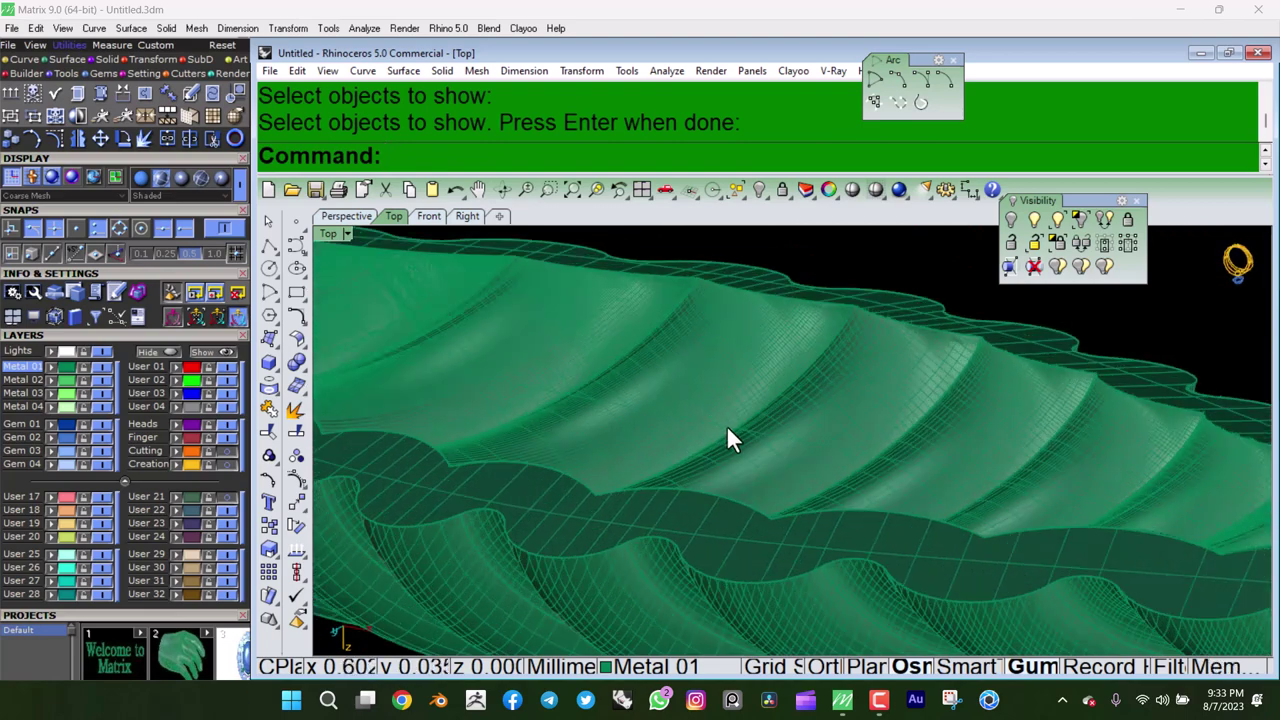
click(727, 428)
click(775, 472)
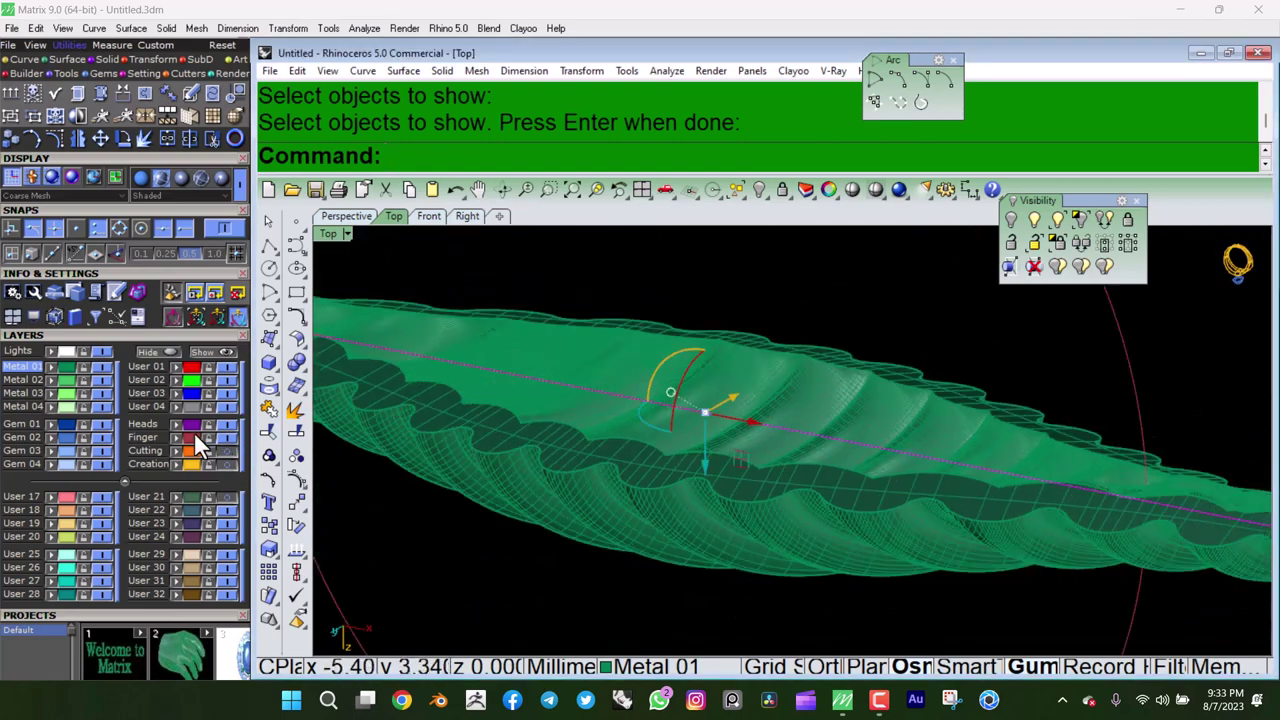
Select the twisted rope and bring up the Transform menu.
mouse_move(760, 440)
ctrl+shift+right_down()
mouse_move(800, 478)
mouse_move(787, 537)
mouse_move(803, 477)
mouse_move(791, 477)
ctrl+shift+right_up()
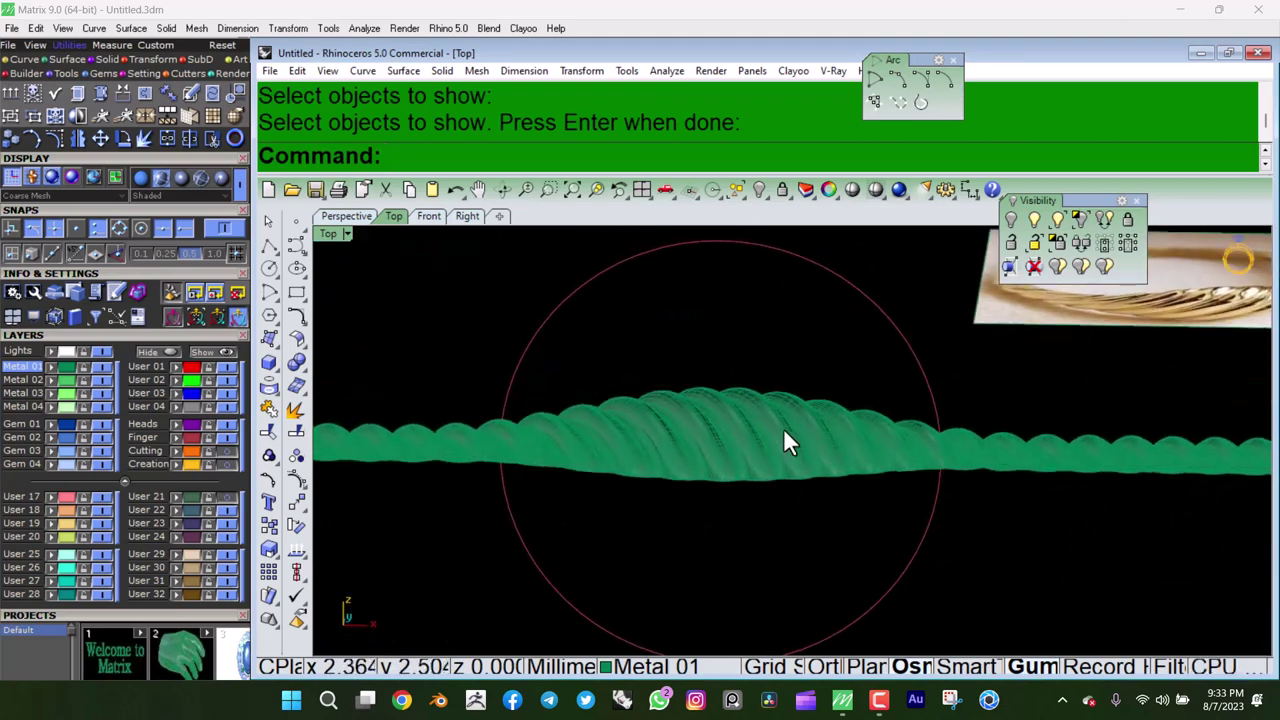
click(783, 430)
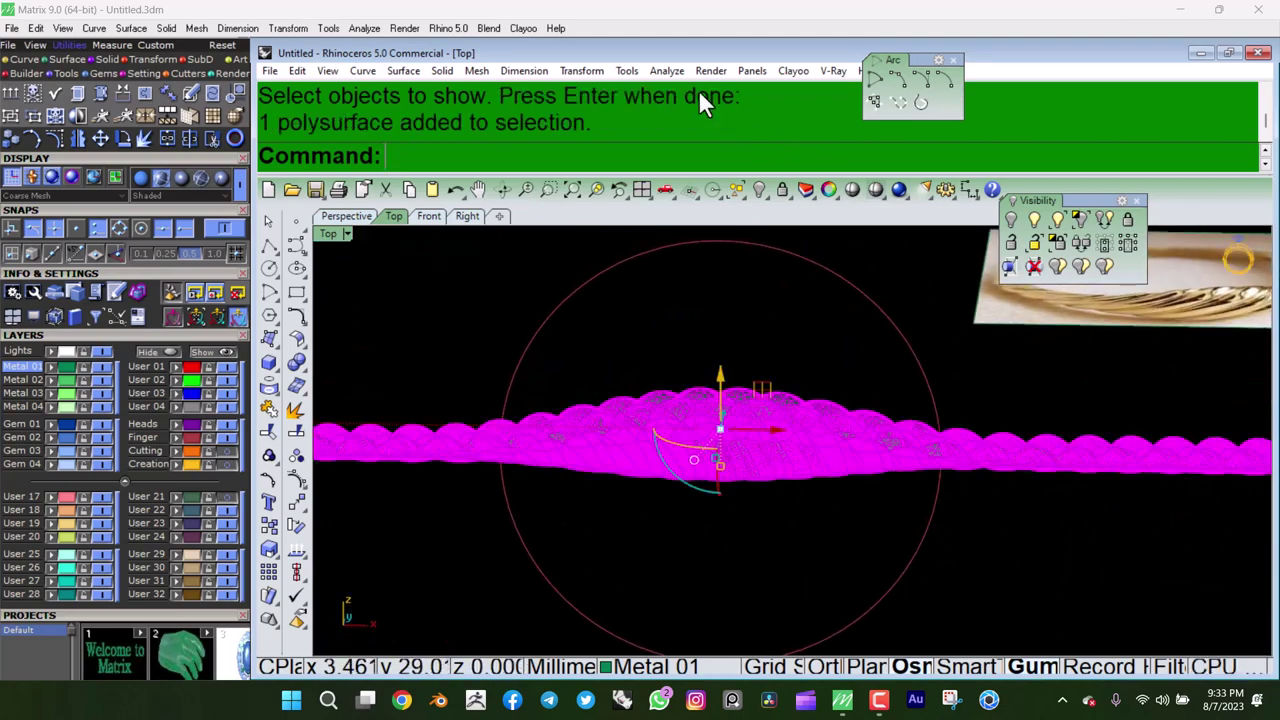
click(584, 72)
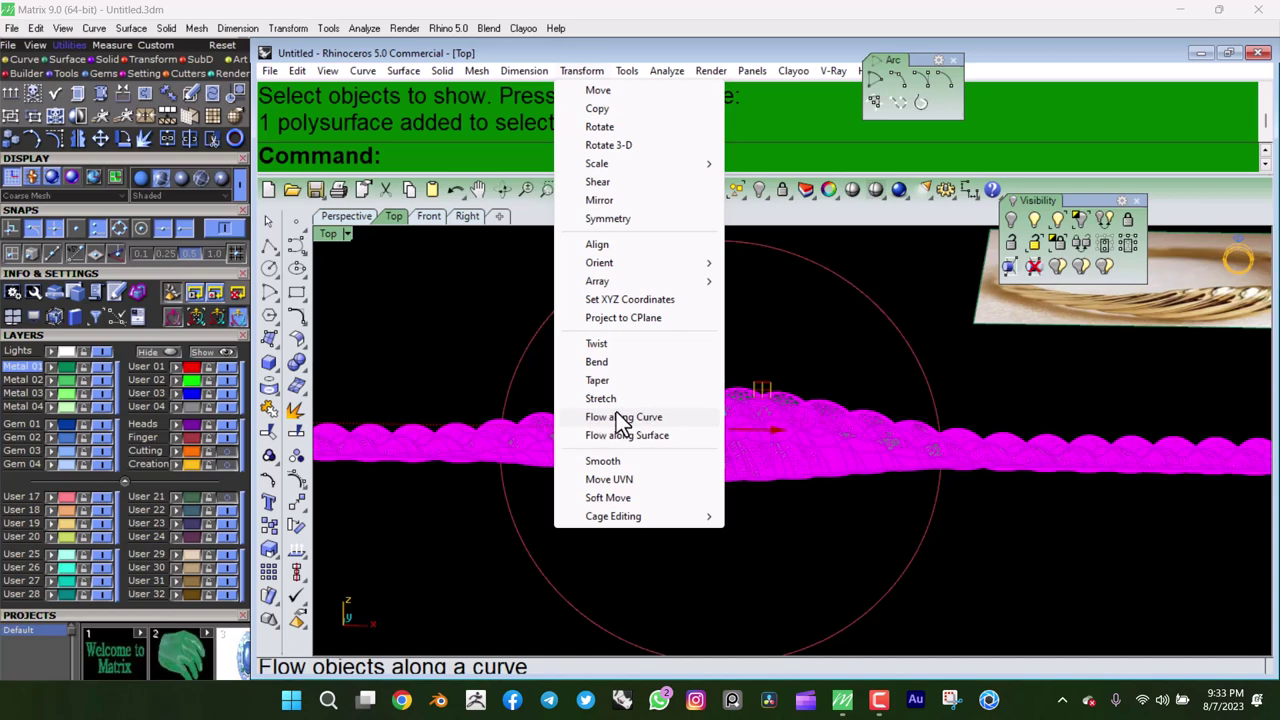
Start Flow along Curve on the rope, then cancel it with Esc.
click(605, 425)
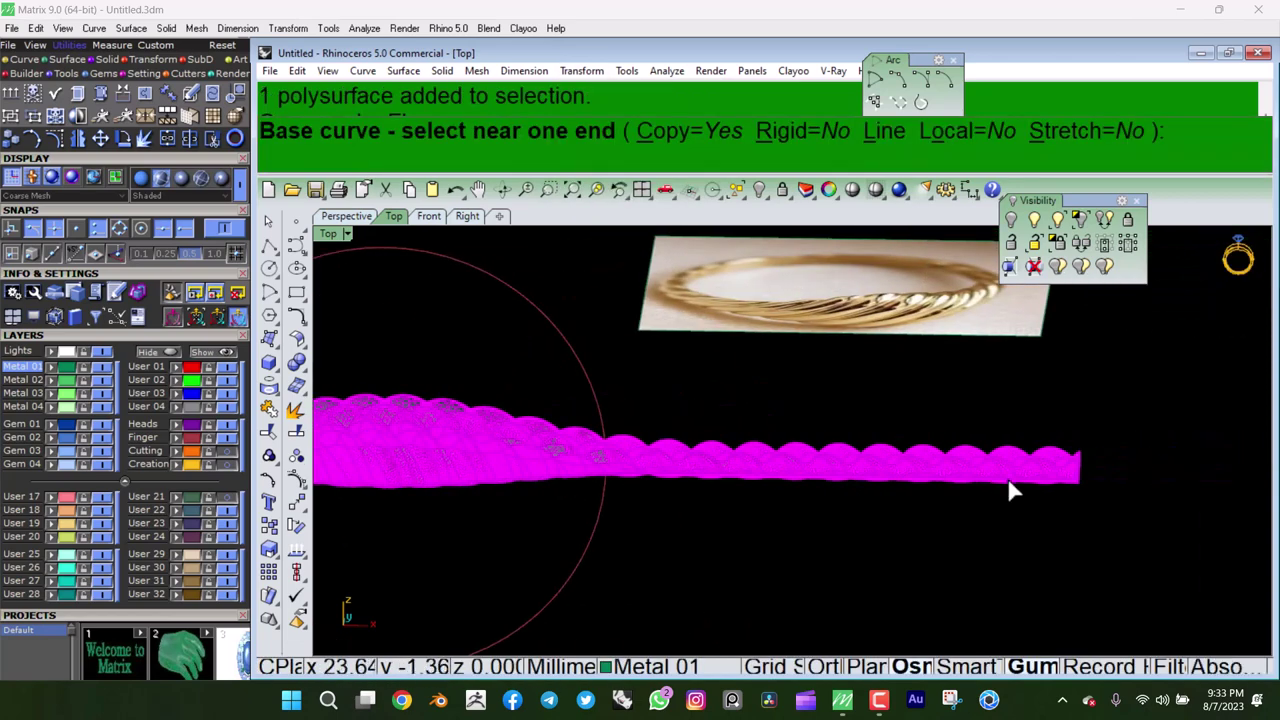
mouse_move(1008, 491)
right_down()
mouse_move(960, 472)
mouse_move(903, 405)
mouse_move(869, 444)
right_up()
key(Escape)
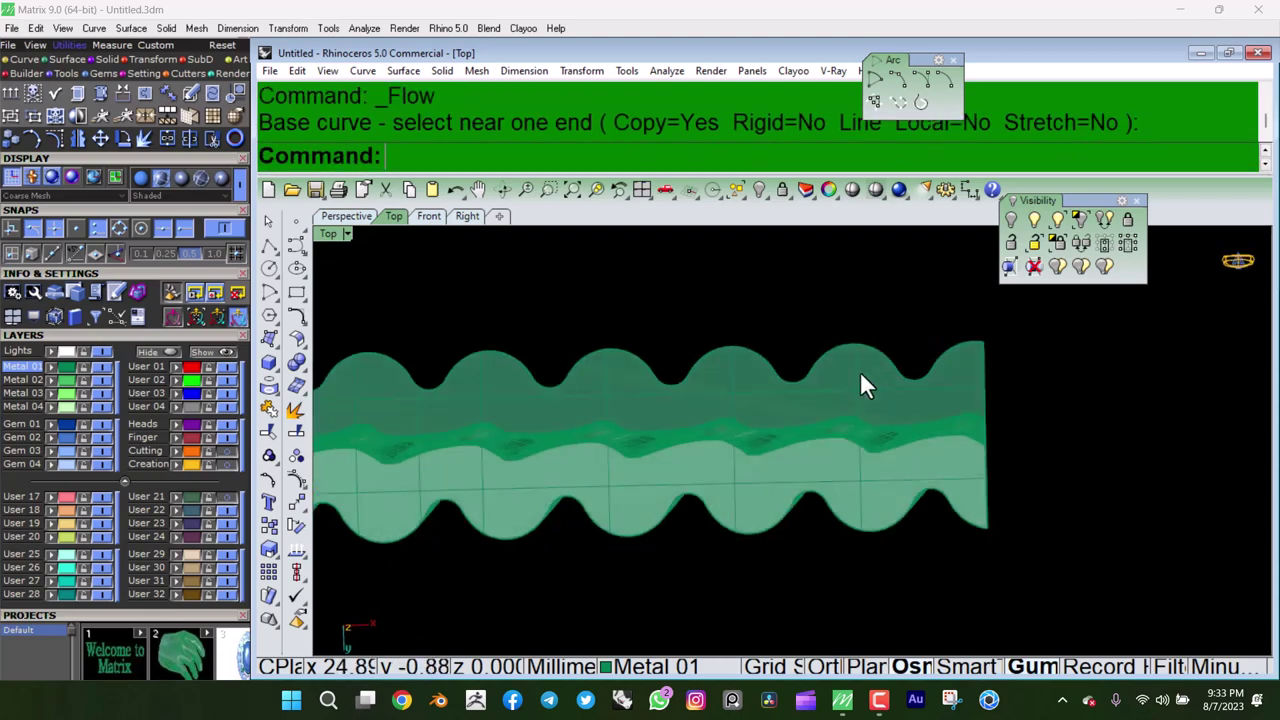
Select the flat plane surface beneath the rope and switch to the Front view.
mouse_move(860, 371)
shift+right_down()
mouse_move(923, 368)
mouse_move(758, 402)
mouse_move(947, 365)
mouse_move(704, 393)
shift+right_up()
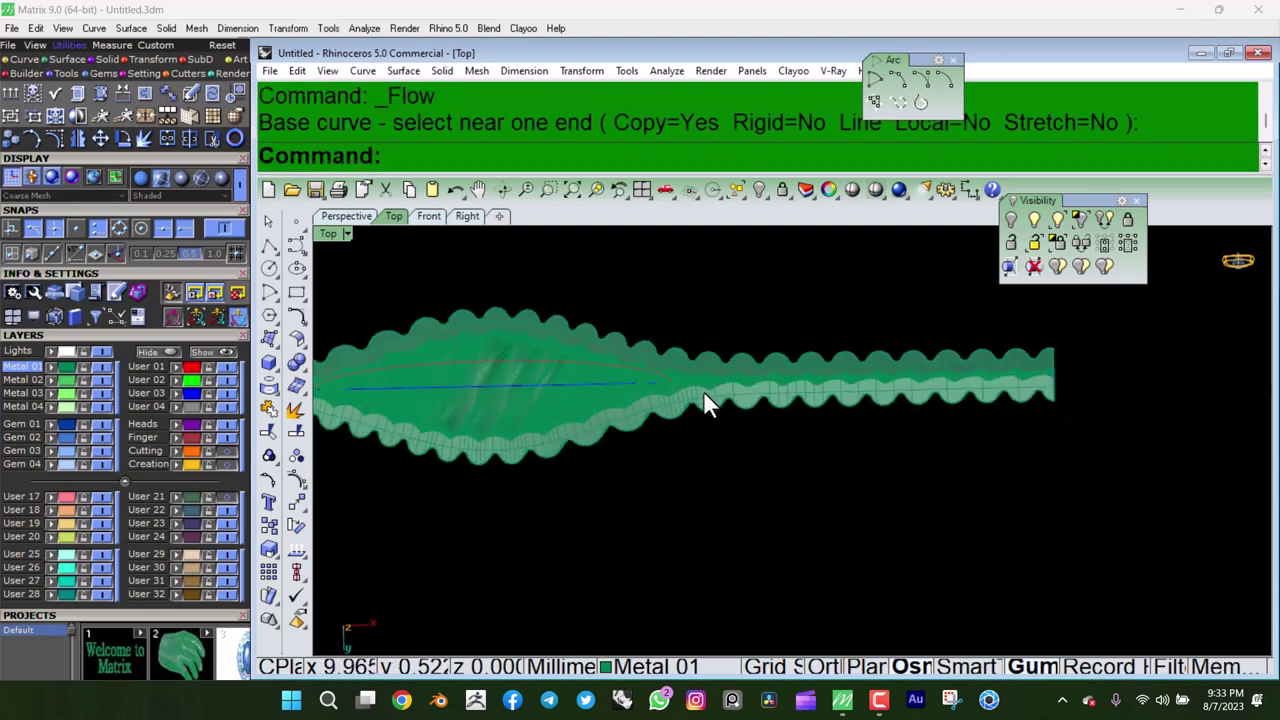
click(623, 381)
mouse_move(625, 381)
ctrl+shift+right_down()
mouse_move(1028, 343)
mouse_move(1061, 408)
mouse_move(1024, 371)
mouse_move(831, 385)
mouse_move(914, 486)
mouse_move(797, 403)
ctrl+shift+right_up()
click(472, 438)
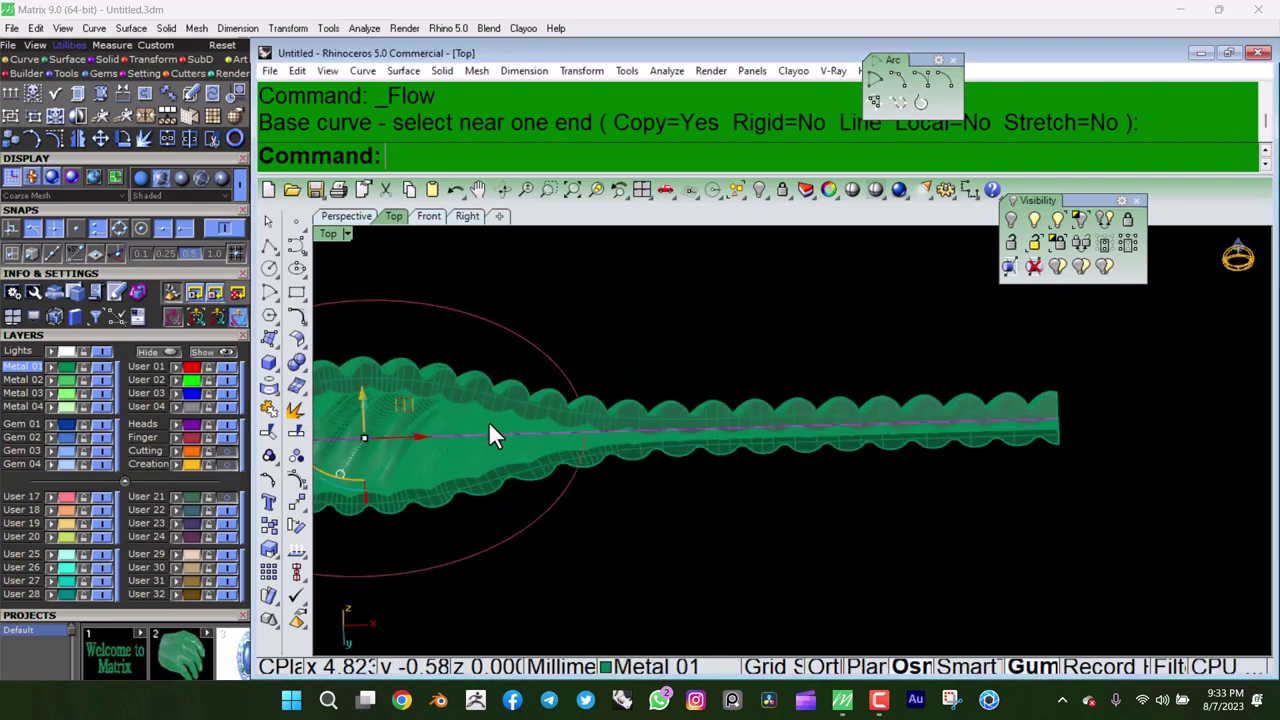
key(ctrl+F2)
mouse_move(921, 432)
ctrl+shift+right_down()
mouse_move(786, 423)
mouse_move(951, 449)
mouse_move(1057, 429)
mouse_move(1018, 433)
mouse_move(1004, 453)
mouse_move(1000, 437)
ctrl+shift+right_up()
Extrude the flat plane into a solid box, delete the plane, and select the rope.
click(808, 293)
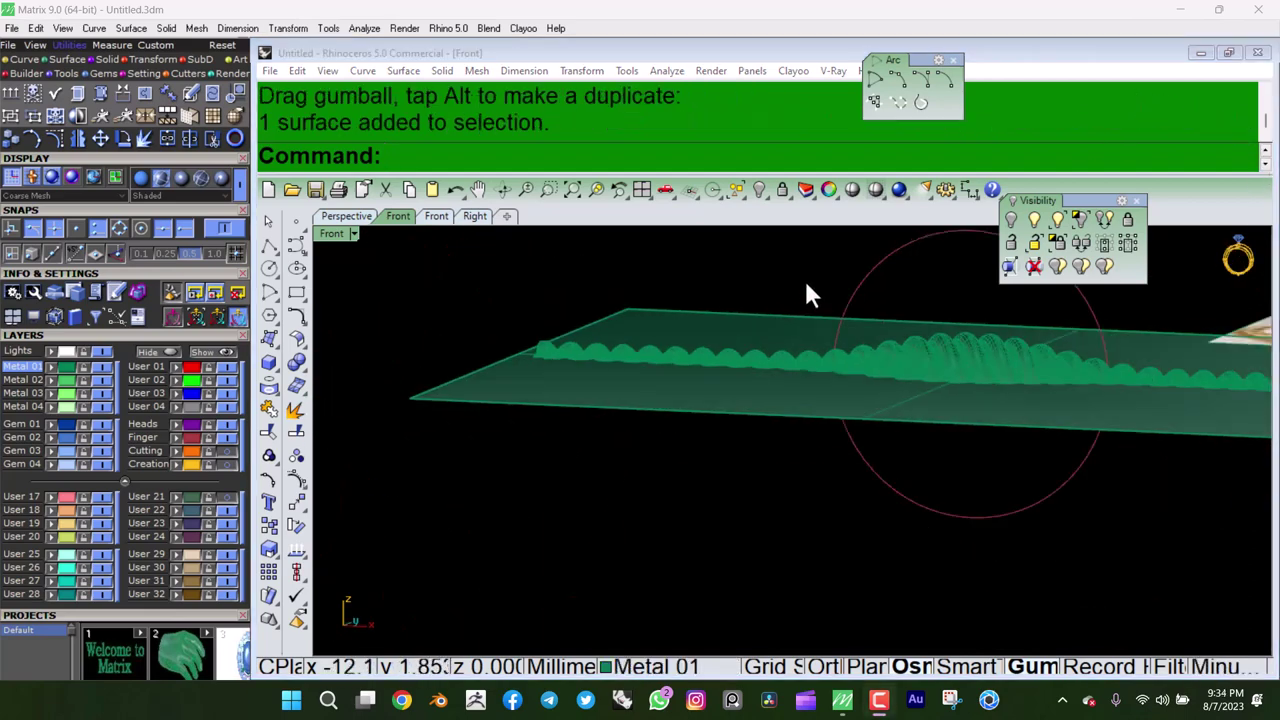
mouse_move(808, 293)
ctrl+shift+right_down()
mouse_move(986, 366)
mouse_move(1017, 354)
mouse_move(920, 400)
ctrl+shift+right_up()
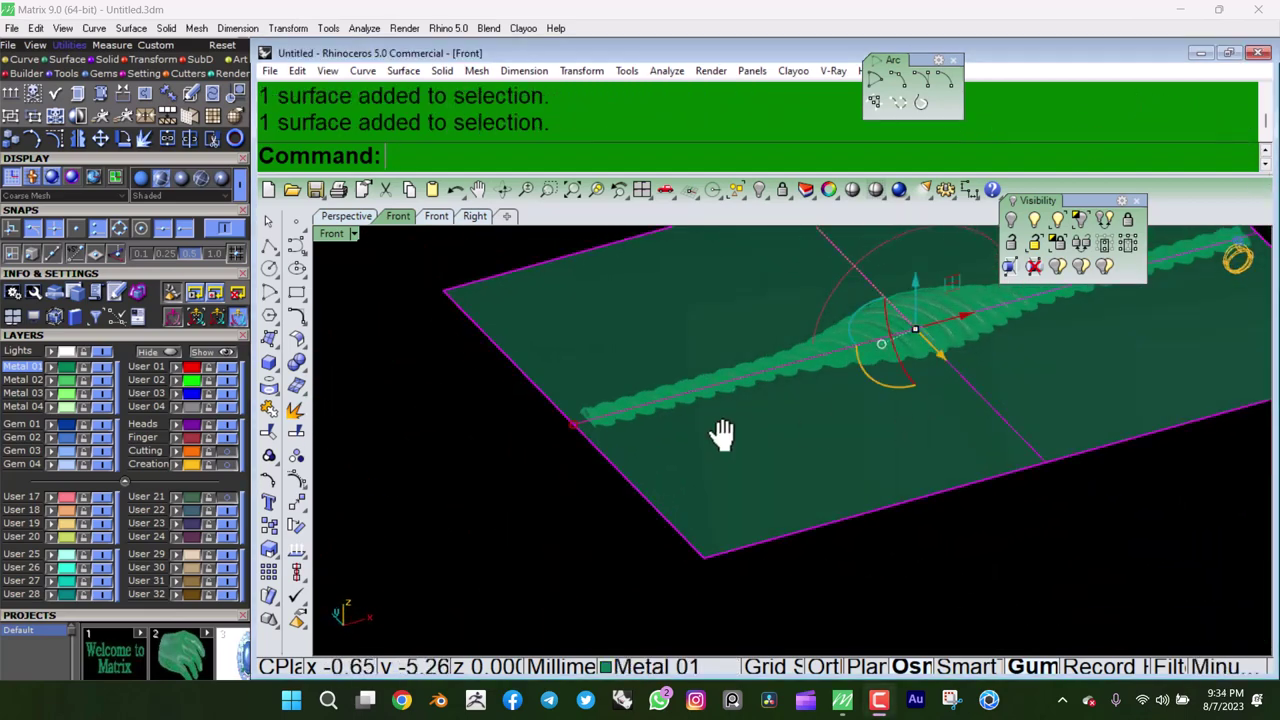
ctrl+shift+right_drag(722, 433, 837, 389)
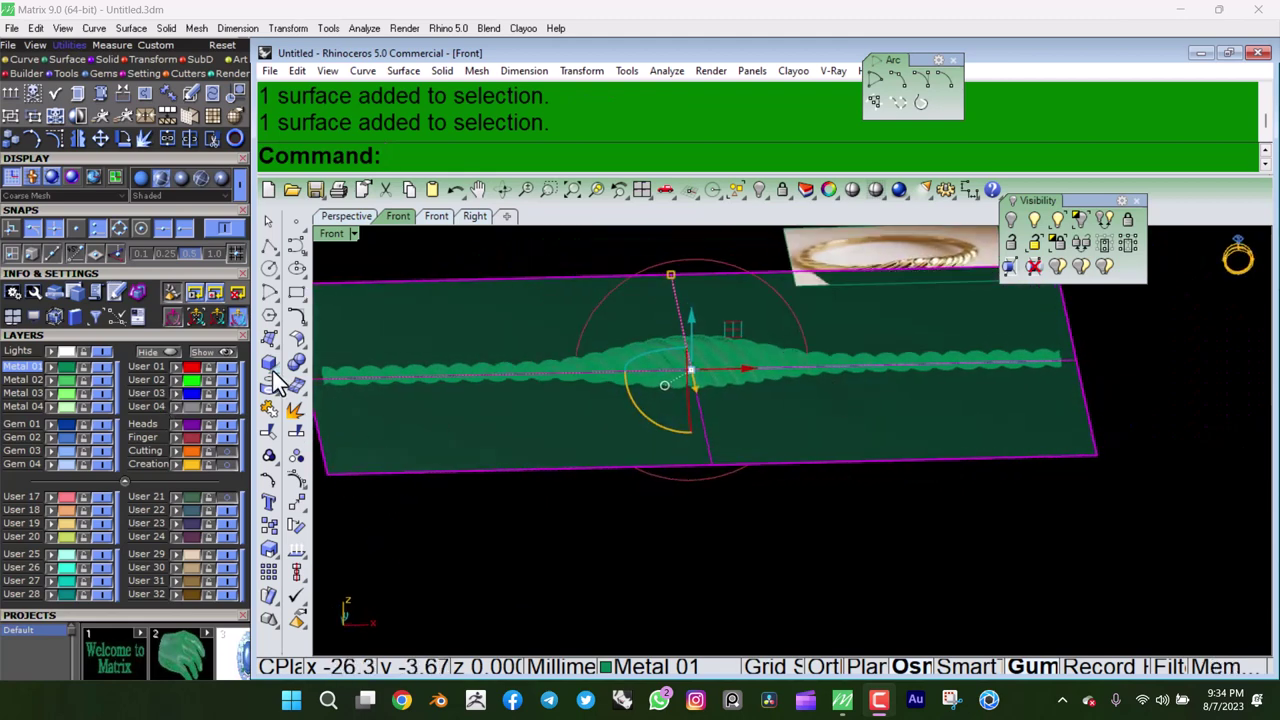
right_click(445, 480)
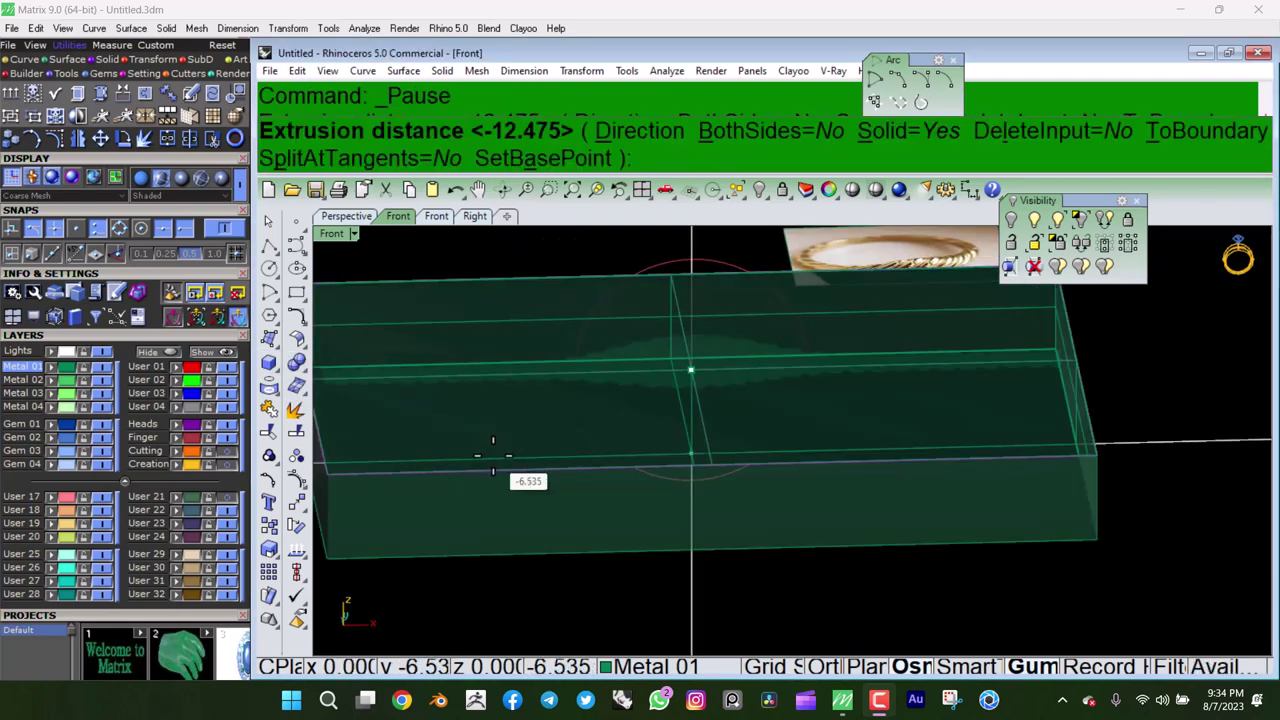
right_click(540, 455)
key(Delete)
mouse_move(894, 400)
ctrl+shift+right_down()
mouse_move(637, 374)
mouse_move(657, 394)
mouse_move(868, 377)
mouse_move(723, 350)
ctrl+shift+right_up()
click(716, 350)
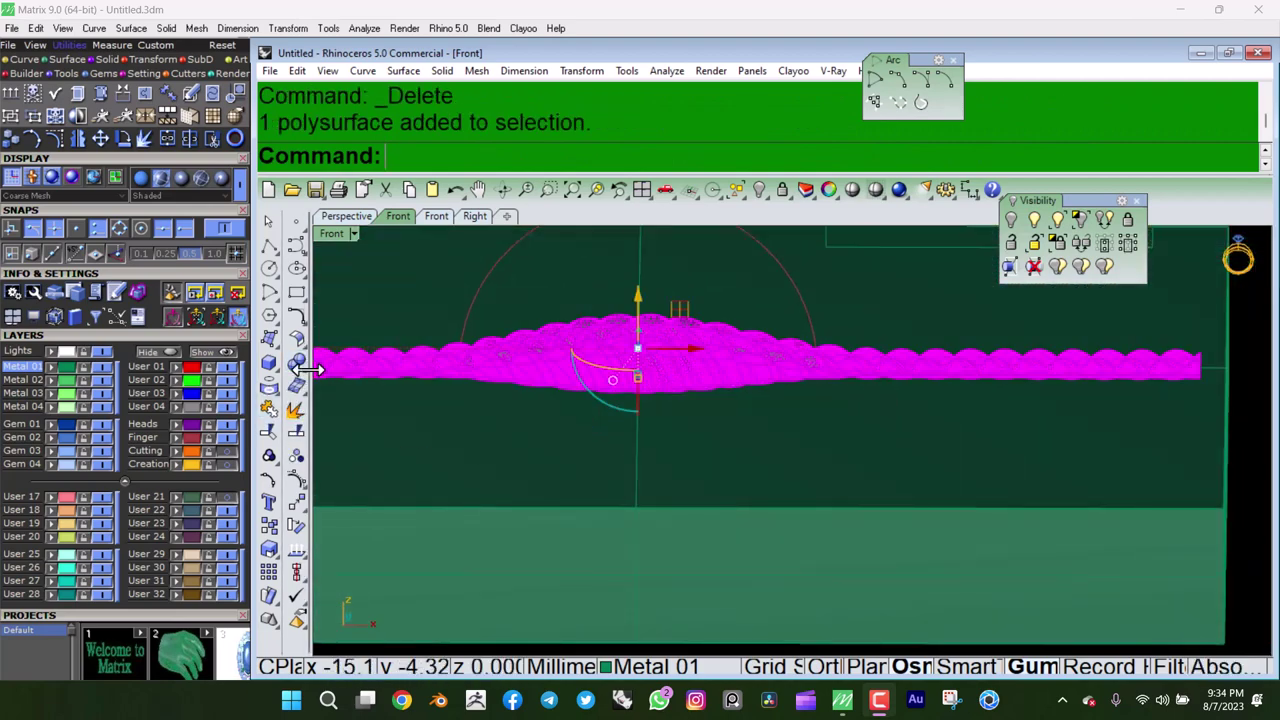
Run BooleanDifference subtracting the box from the rope; the cut fails.
click(341, 376)
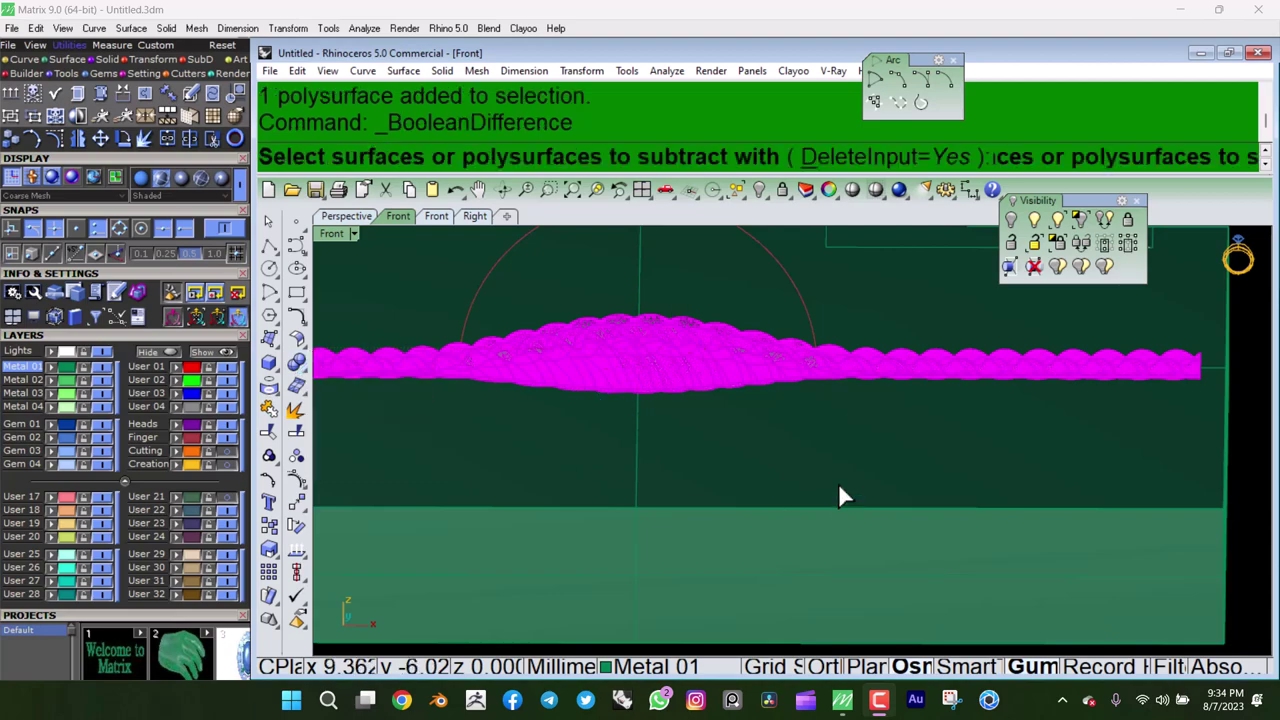
click(838, 472)
mouse_move(838, 472)
ctrl+shift+right_down()
mouse_move(862, 409)
mouse_move(875, 443)
mouse_move(1200, 20)
ctrl+shift+right_up()
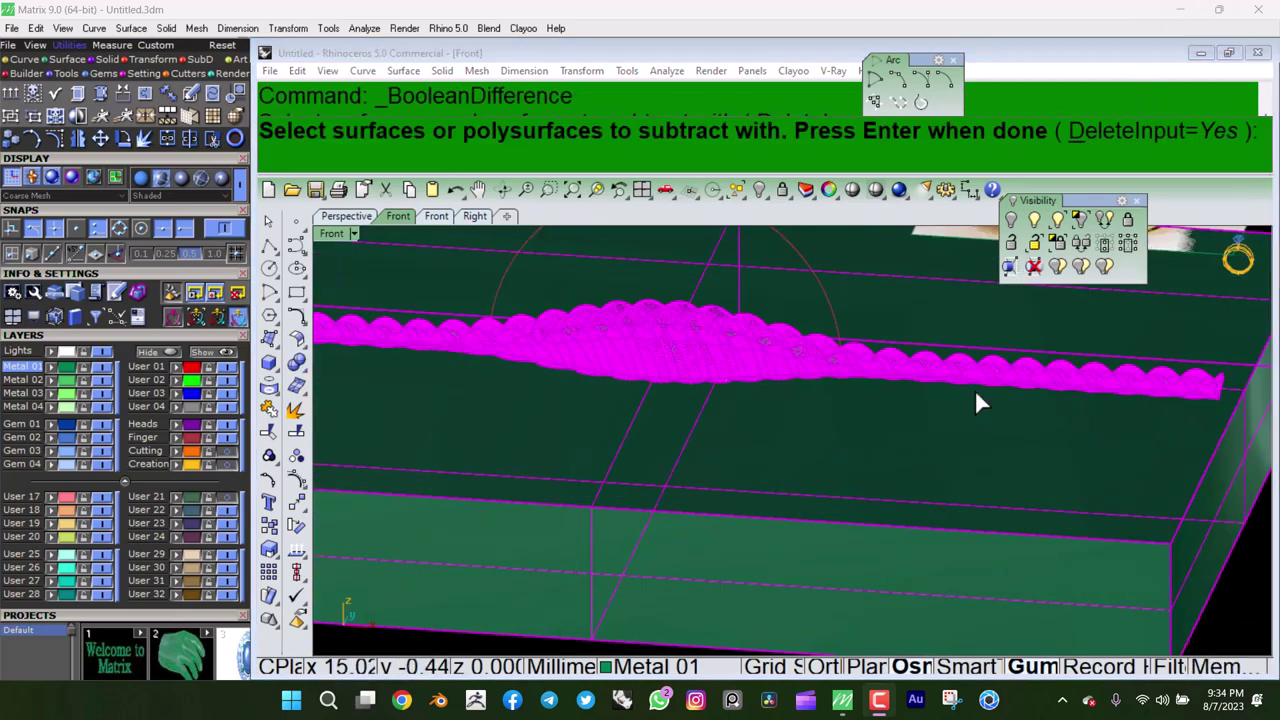
key(Return)
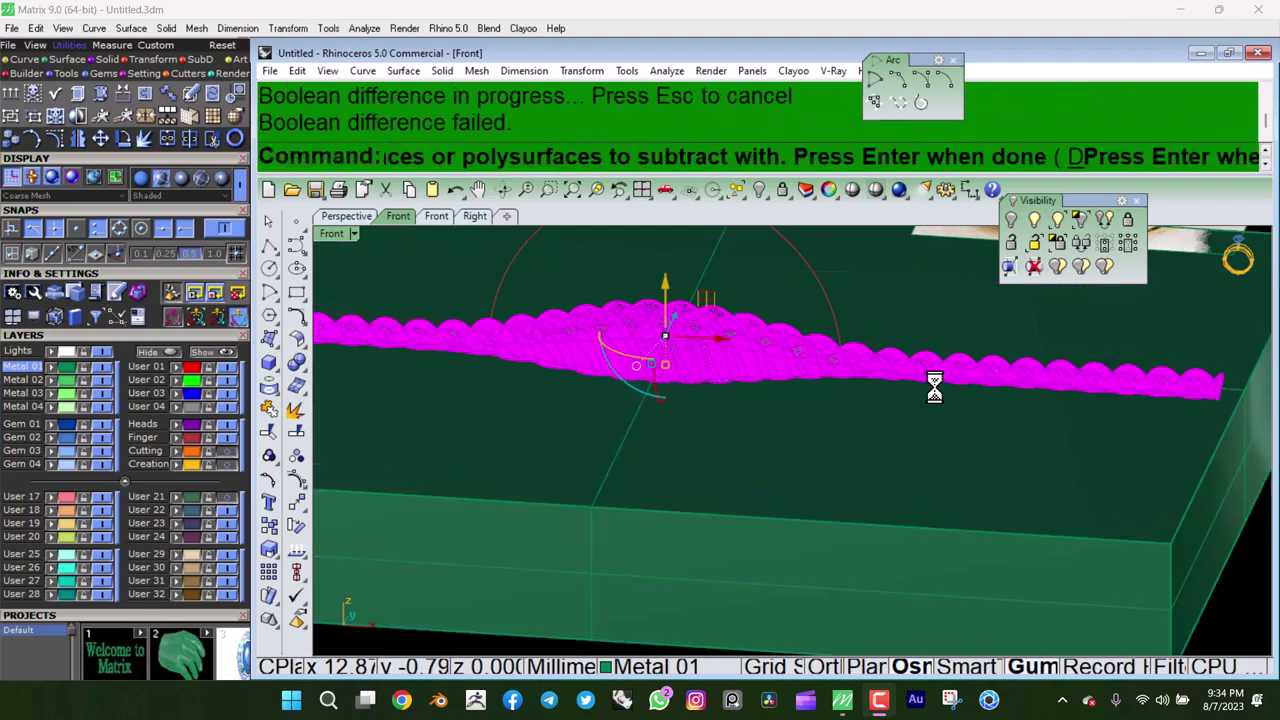
Deselect and inspect the uncut rope, then return to the Front view.
click(991, 410)
scroll(1020, 400, up, 3)
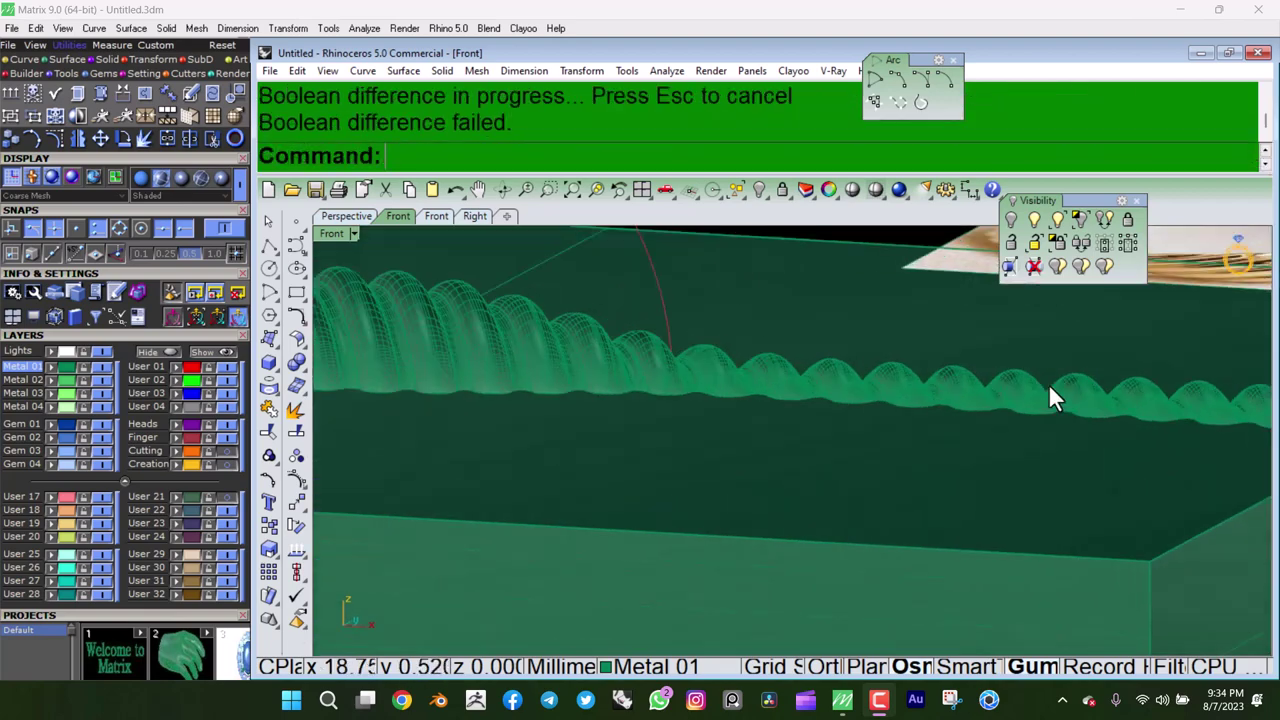
mouse_move(960, 450)
right_down()
mouse_move(908, 466)
mouse_move(1100, 463)
mouse_move(997, 449)
mouse_move(985, 465)
mouse_move(1064, 464)
mouse_move(950, 513)
mouse_move(1102, 518)
right_up()
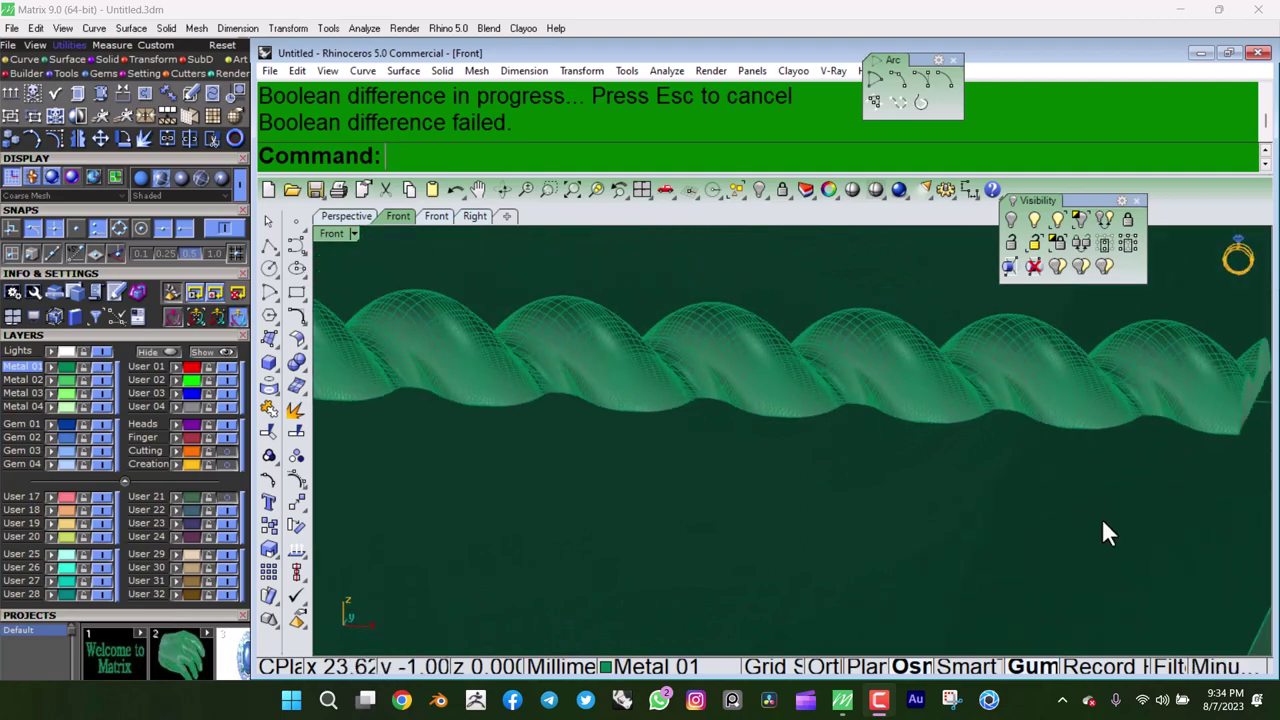
key(ctrl+F2)
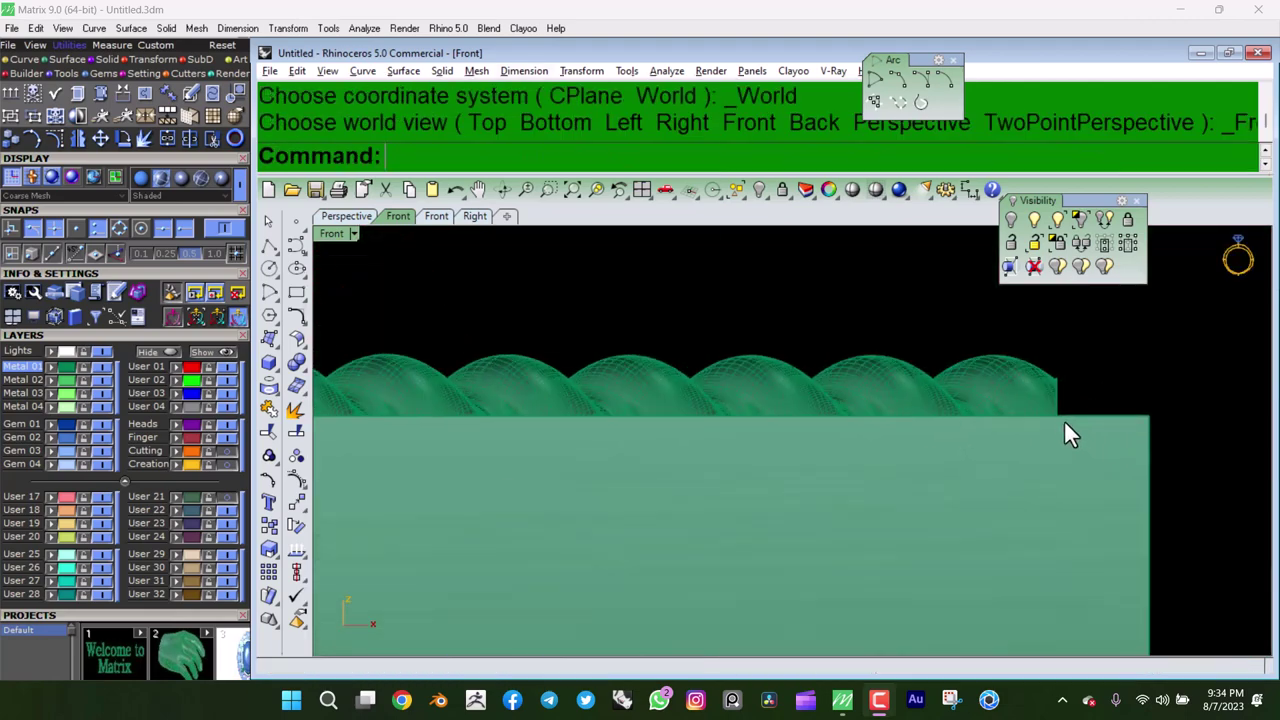
Select the row of domes and drag them up away from the box with the gumball.
scroll(1090, 390, up, 3)
scroll(850, 520, down, 1)
click(852, 537)
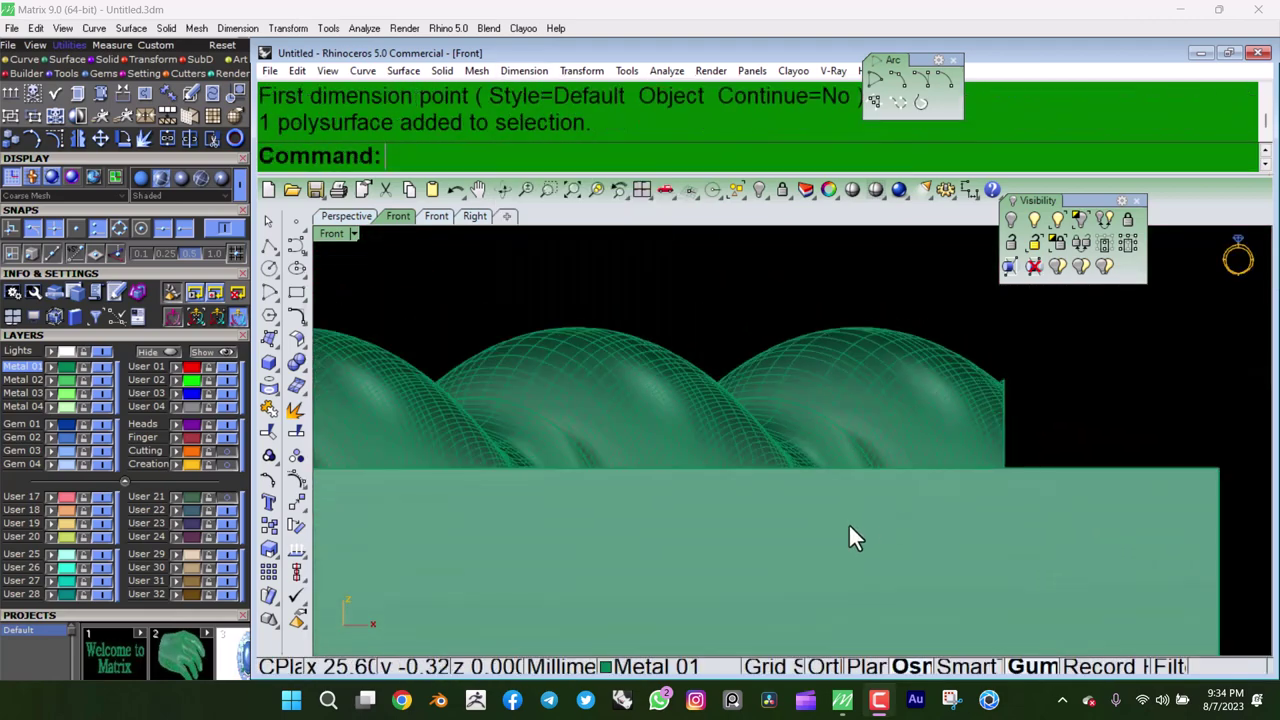
scroll(1000, 500, down, 3)
click(1096, 475)
scroll(925, 470, down, 2)
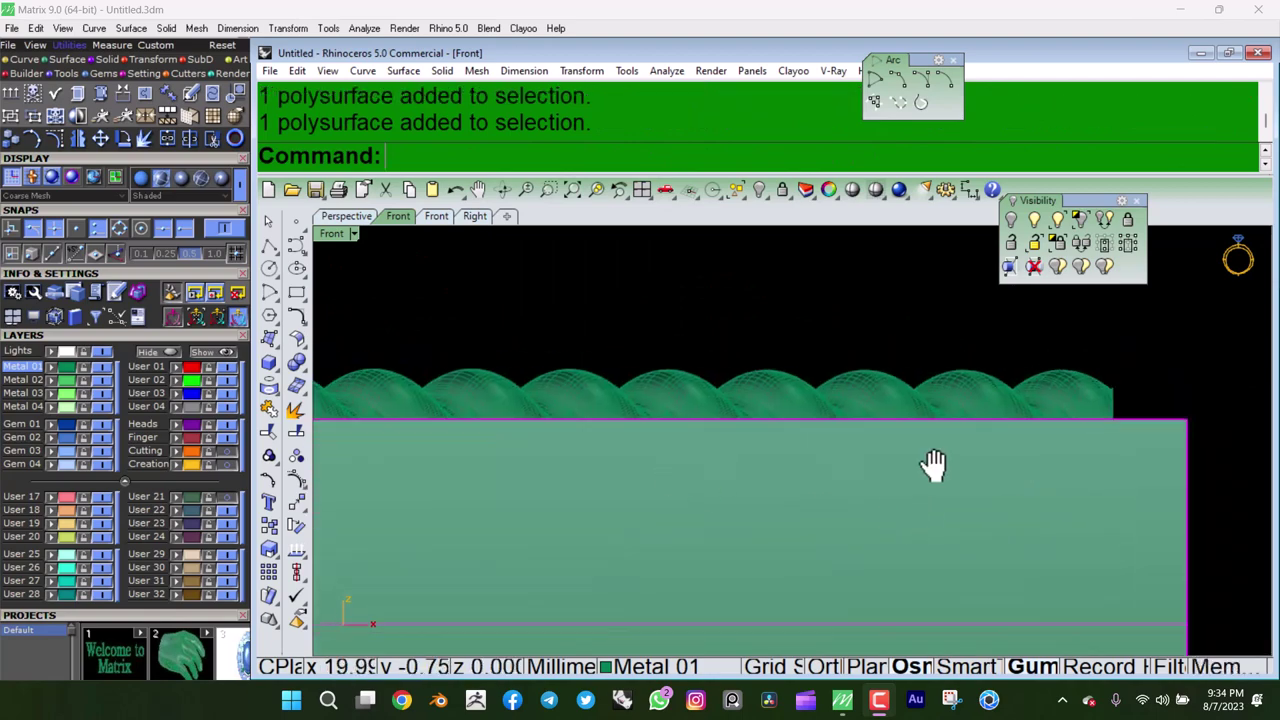
scroll(800, 440, down, 2)
click(706, 395)
scroll(772, 404, up, 3)
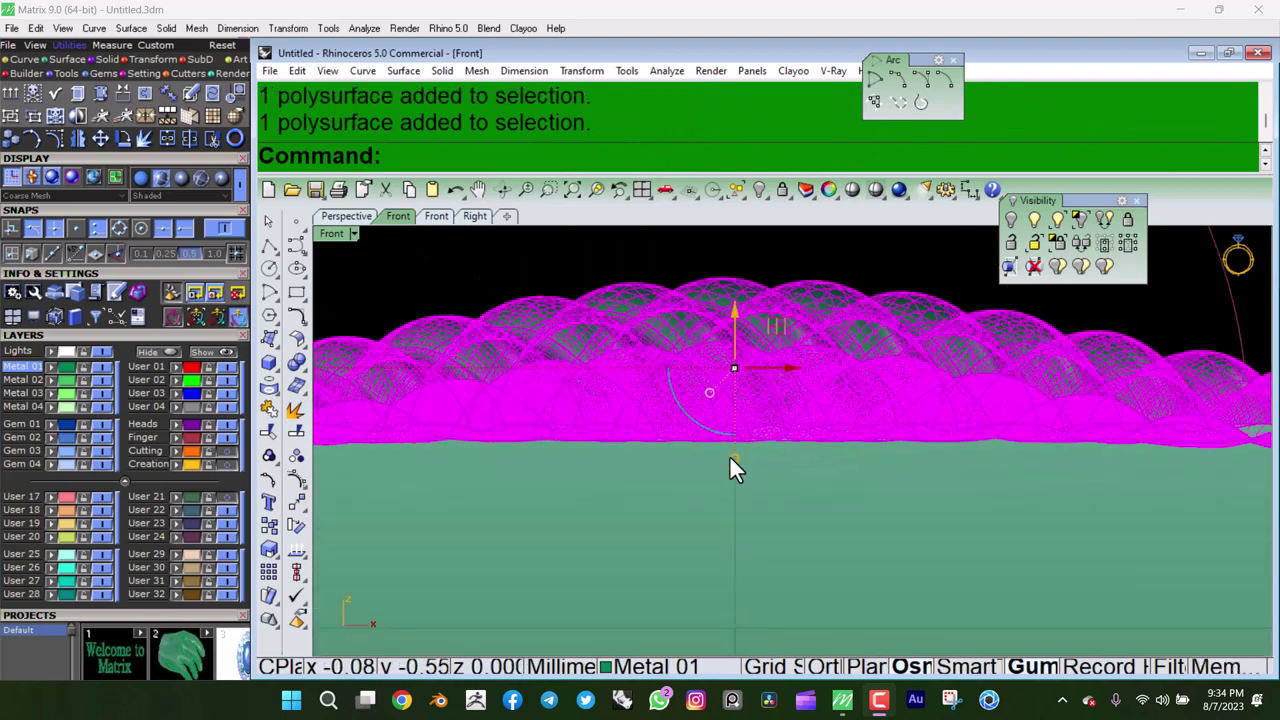
drag(731, 458, 731, 482)
key(Escape)
Undo the dome move and the box deletion, then redo the deletion.
scroll(895, 383, down, 3)
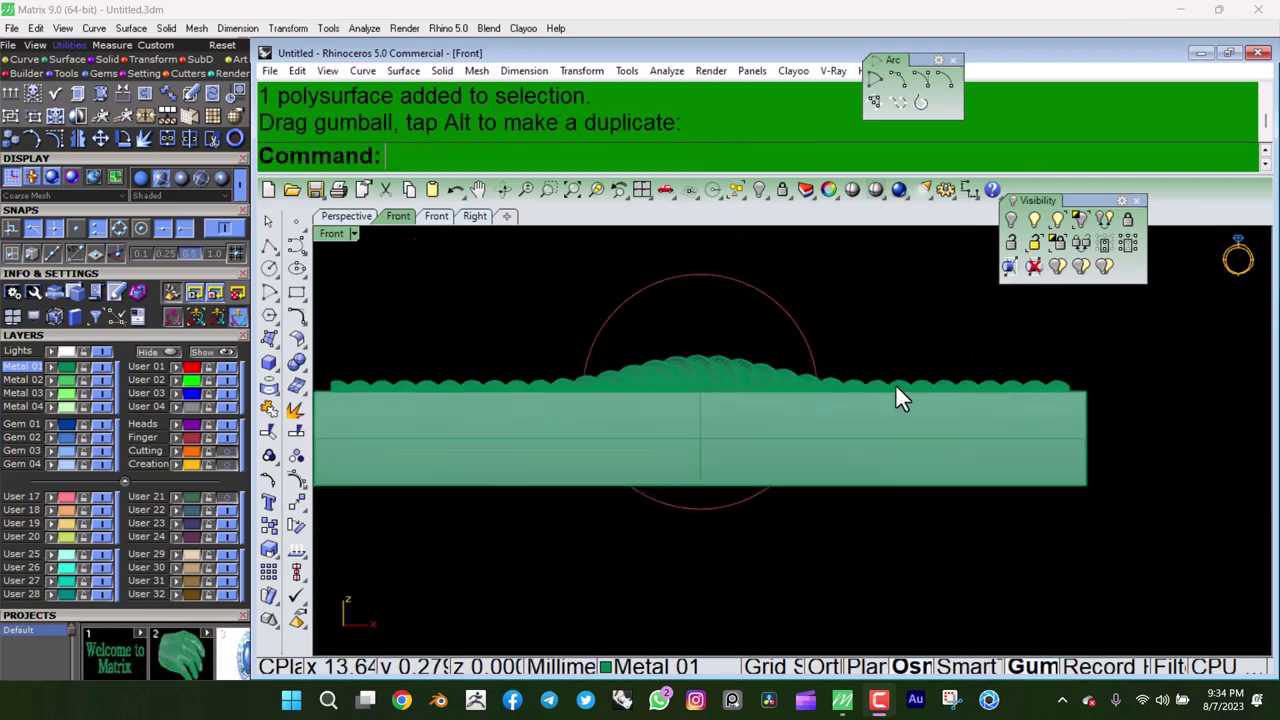
scroll(1006, 438, up, 1)
key(ctrl+z)
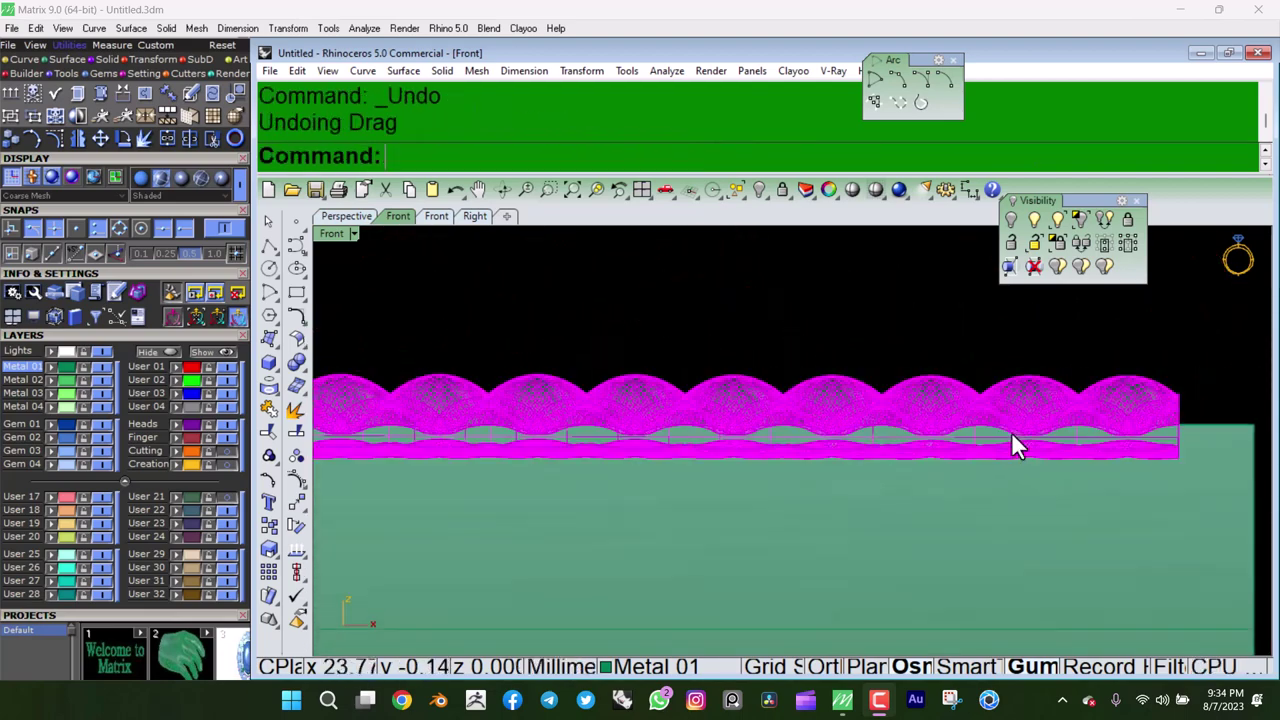
key(ctrl+z)
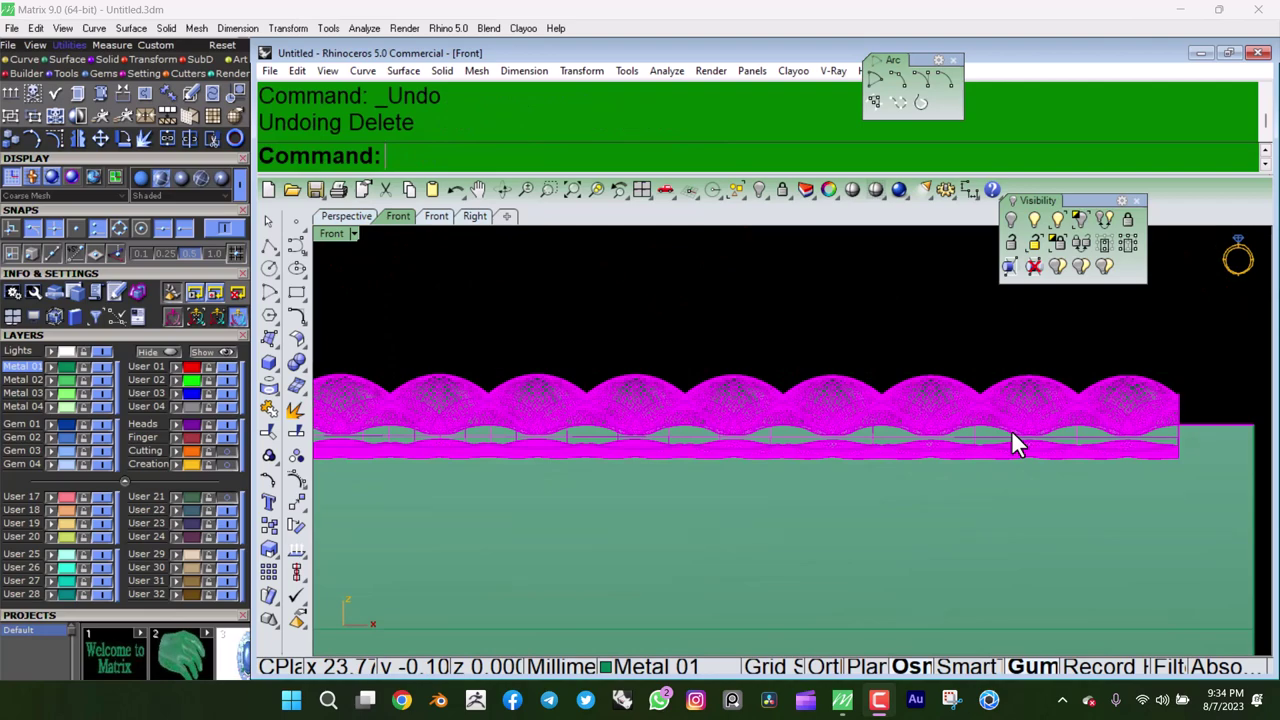
scroll(1005, 425, down, 1)
scroll(1030, 410, up, 2)
key(ctrl+y)
scroll(1060, 420, up, 1)
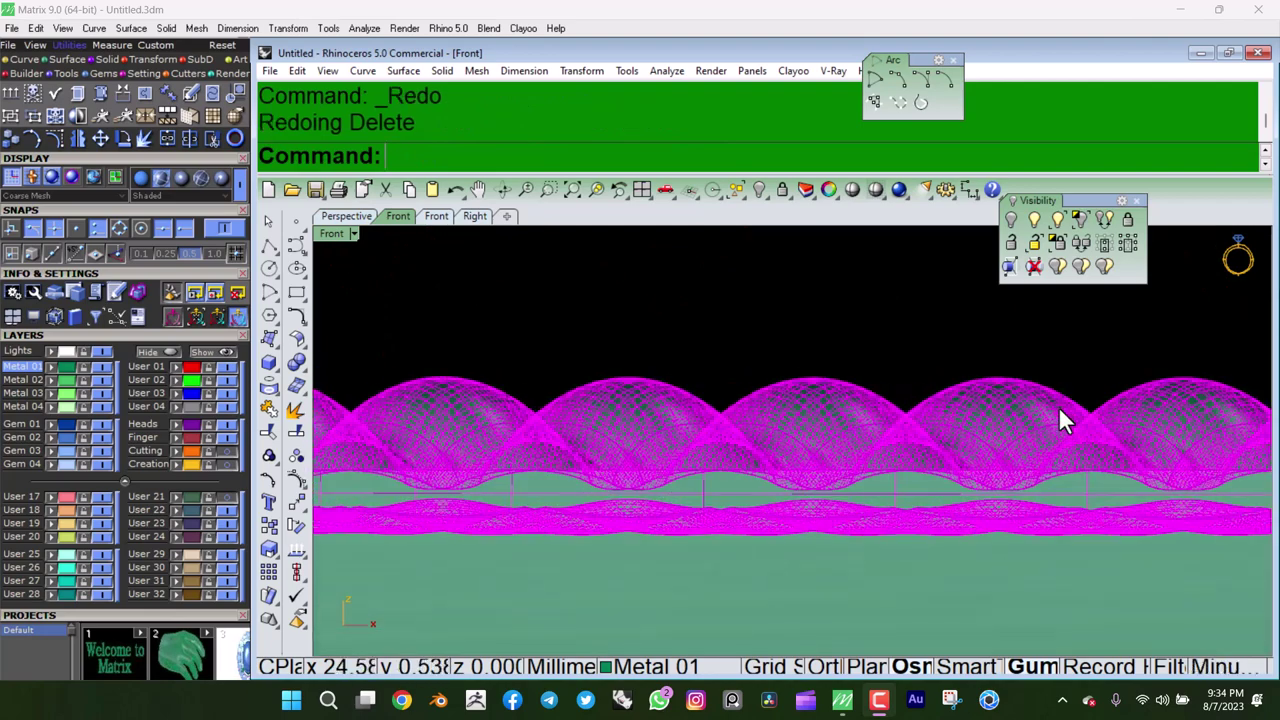
key(Escape)
key(ctrl+y)
scroll(1055, 415, down, 1)
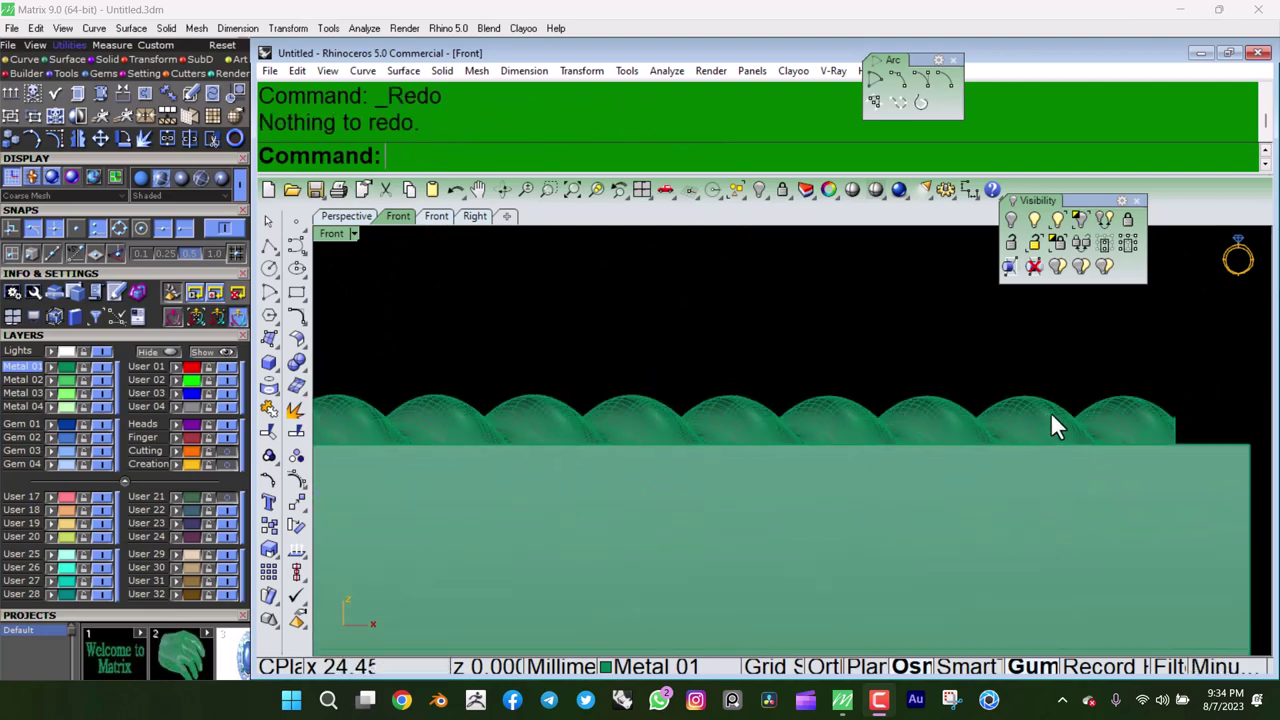
Nudge the rope slightly upward with the gumball and reselect it.
click(1074, 380)
mouse_move(1063, 414)
ctrl+shift+right_down()
mouse_move(432, 380)
mouse_move(677, 365)
ctrl+shift+right_up()
drag(652, 361, 699, 391)
key(Escape)
mouse_move(699, 391)
ctrl+shift+right_down()
mouse_move(1040, 458)
mouse_move(909, 443)
ctrl+shift+right_up()
click(980, 406)
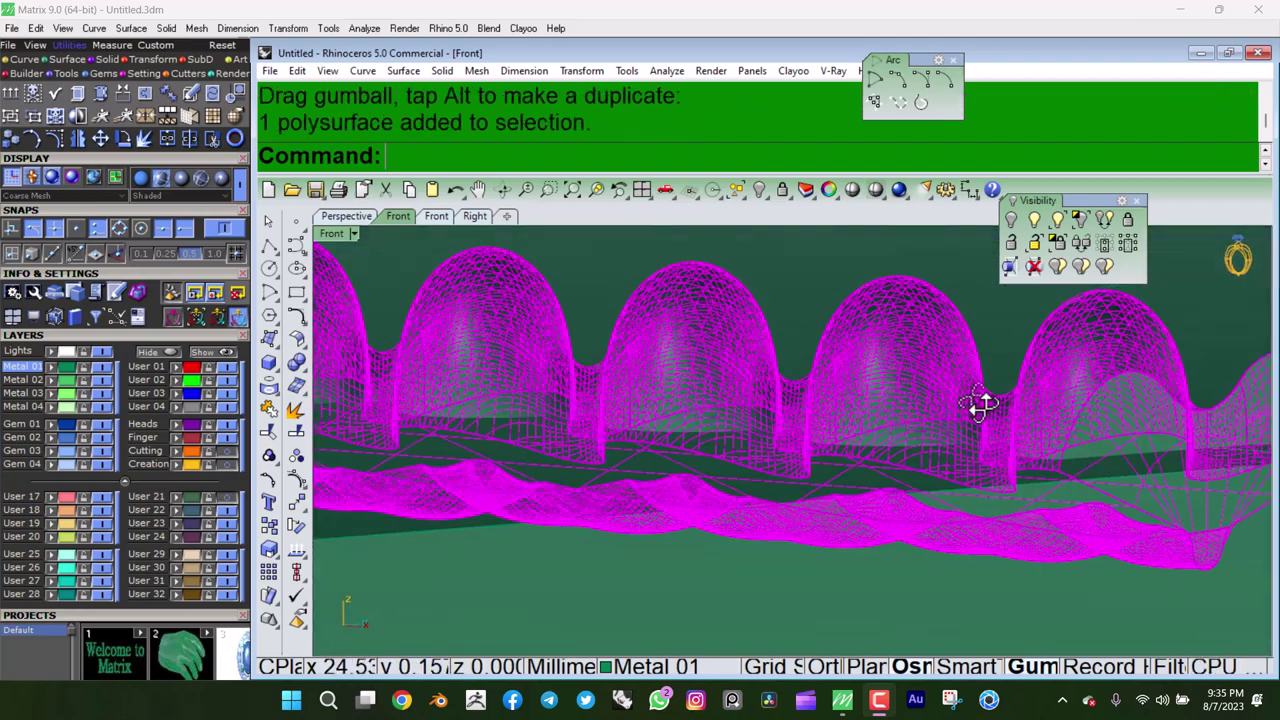
Move the rope straight down into the box with Ortho, then subtract the box via Solid > Difference.
text(VF)
key(Return)
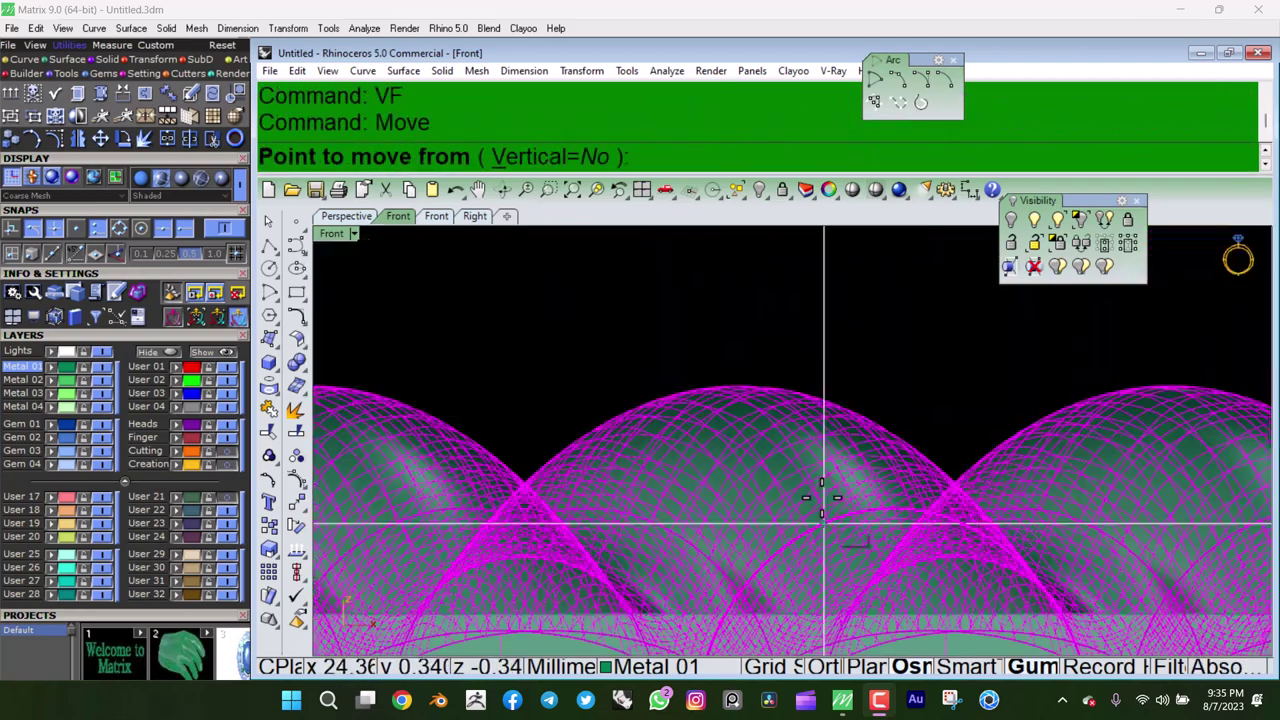
key(F8)
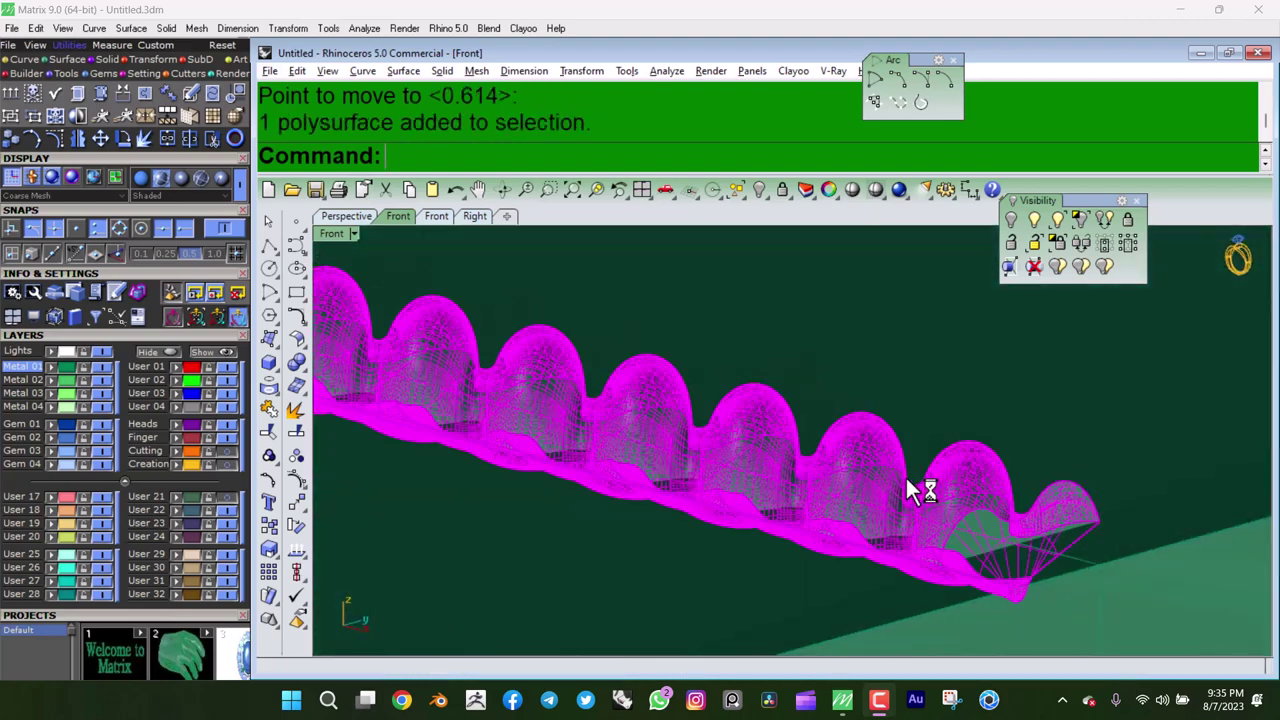
key(alt+s)
key(d)
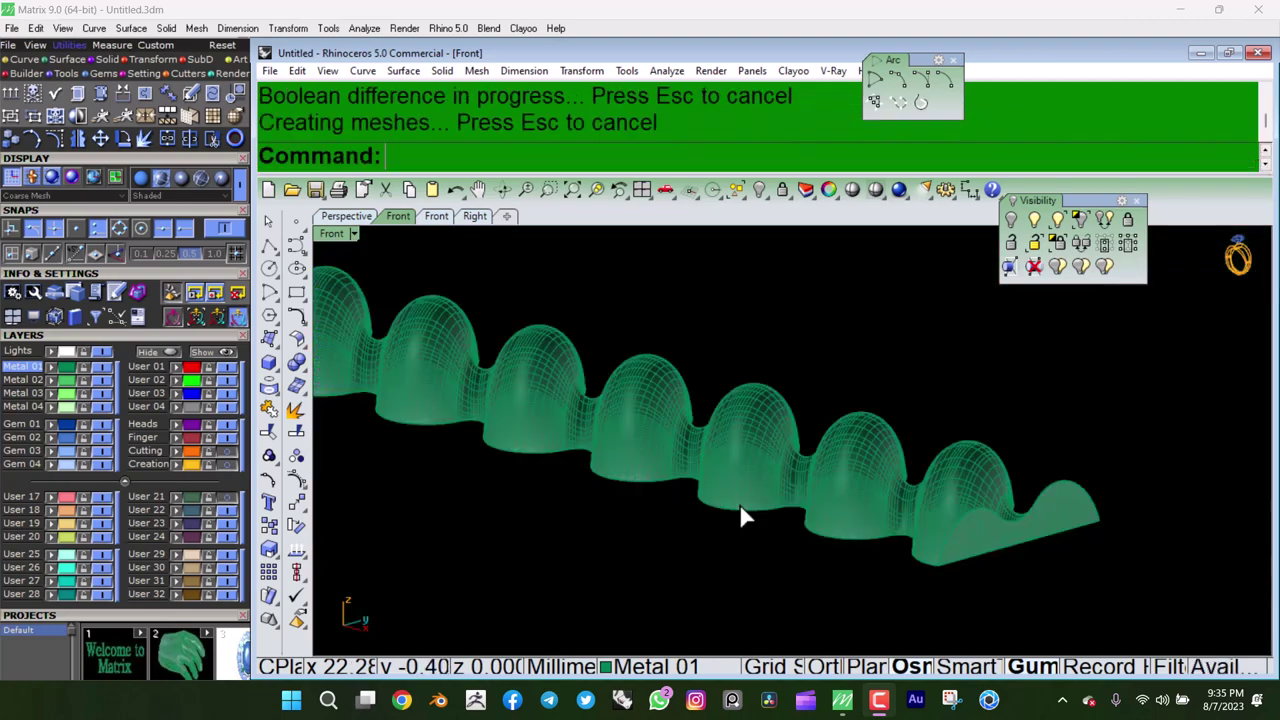
mouse_move(740, 515)
right_down()
mouse_move(843, 423)
mouse_move(900, 471)
mouse_move(752, 475)
mouse_move(797, 543)
mouse_move(823, 380)
mouse_move(808, 429)
mouse_move(879, 483)
mouse_move(947, 480)
mouse_move(878, 454)
right_up()
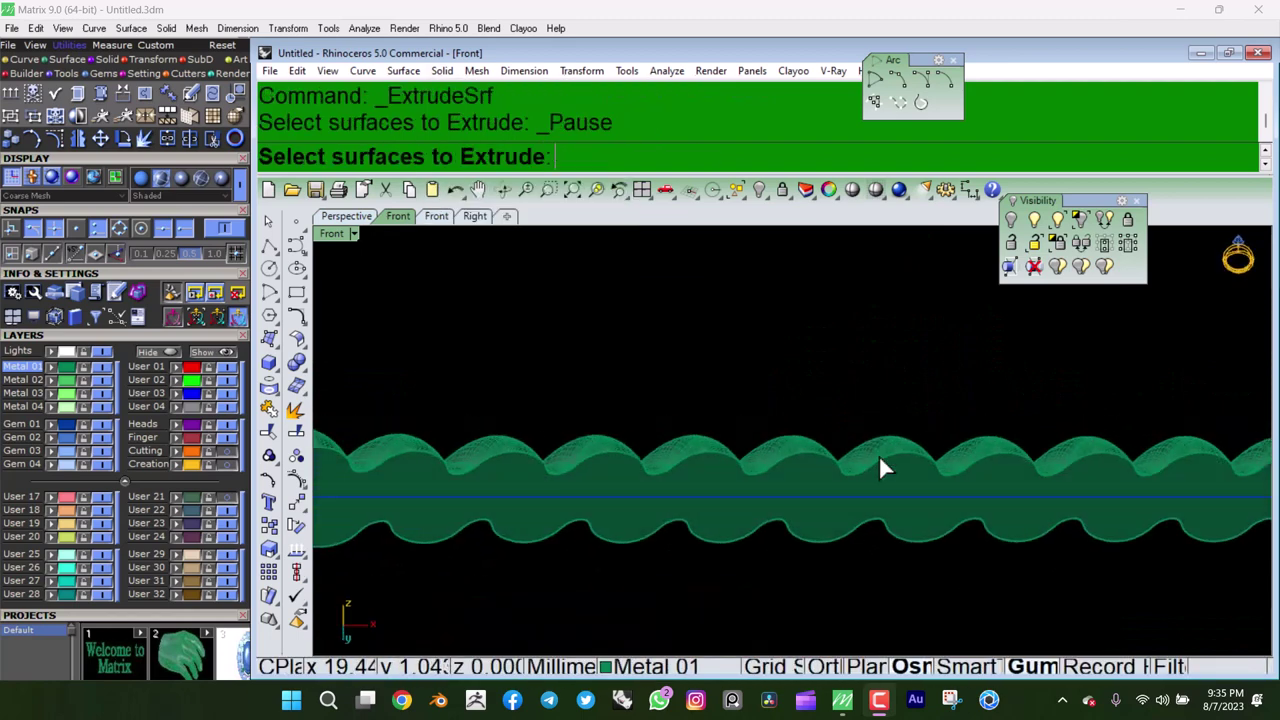
Extrude the rope's flat cut base surface 0.3 into a solid.
click(880, 464)
right_click(880, 467)
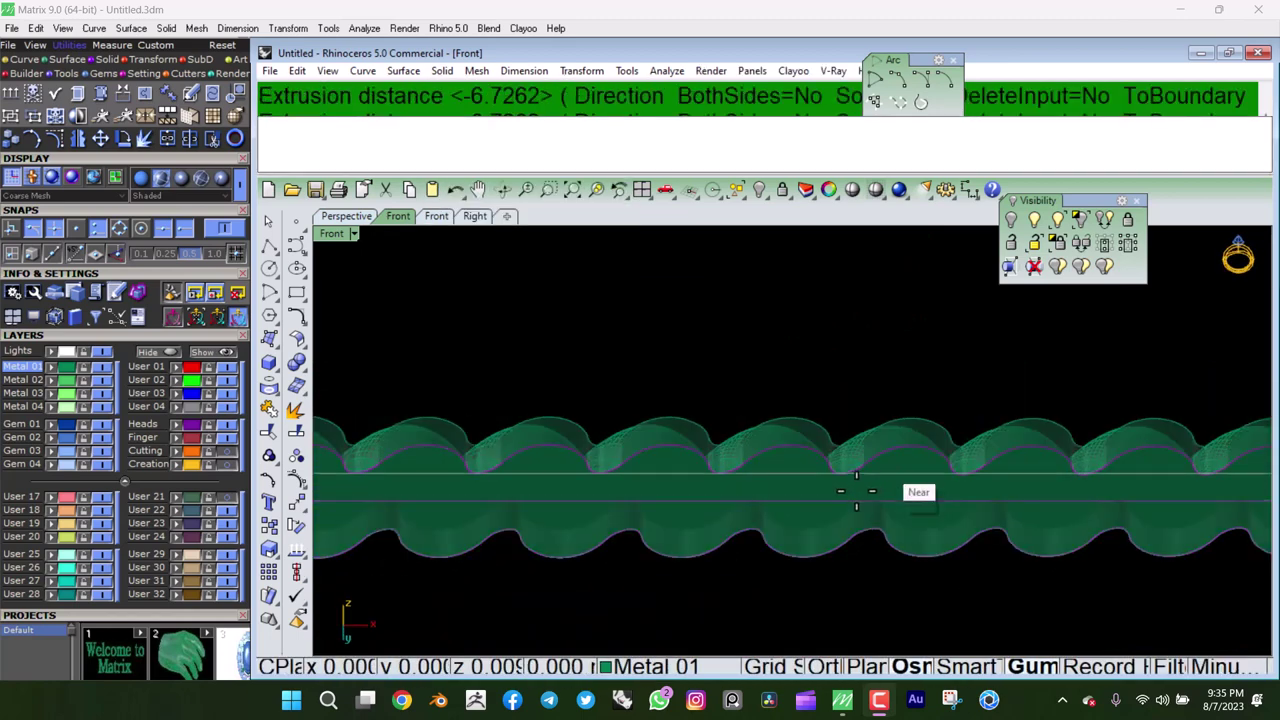
key(ctrl+F2)
scroll(830, 497, up, 1)
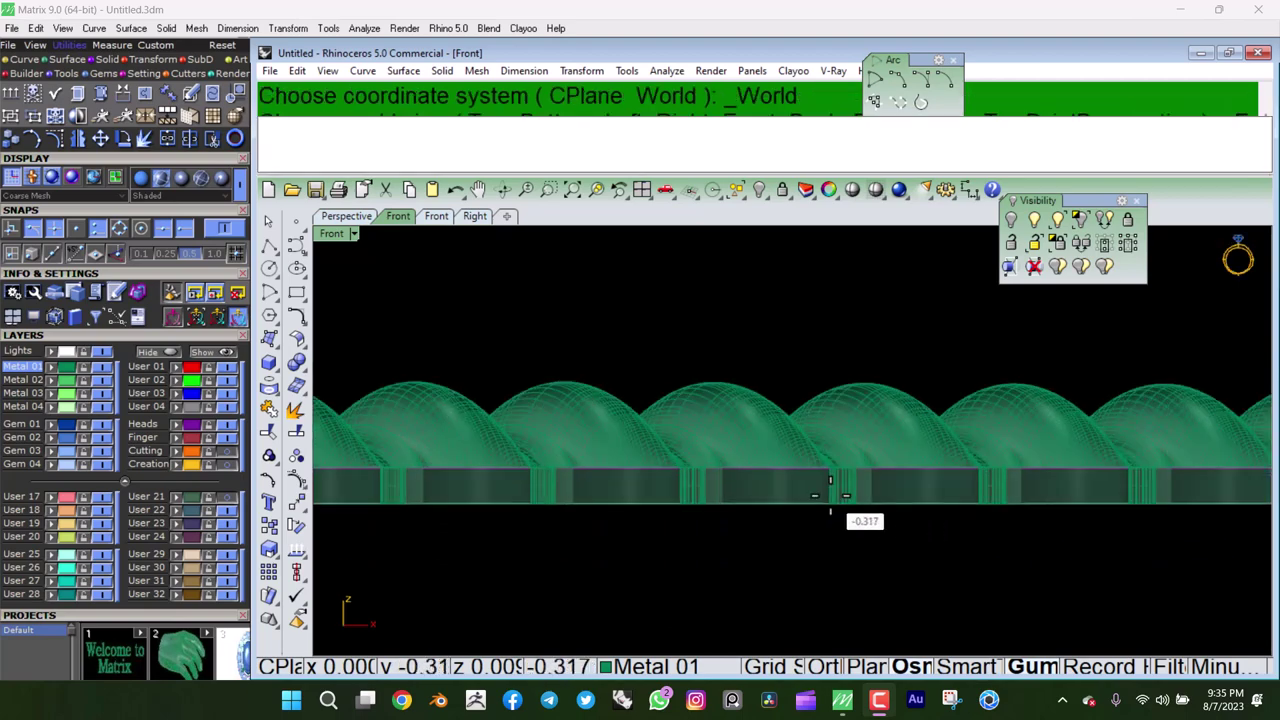
text(.3)
key(Return)
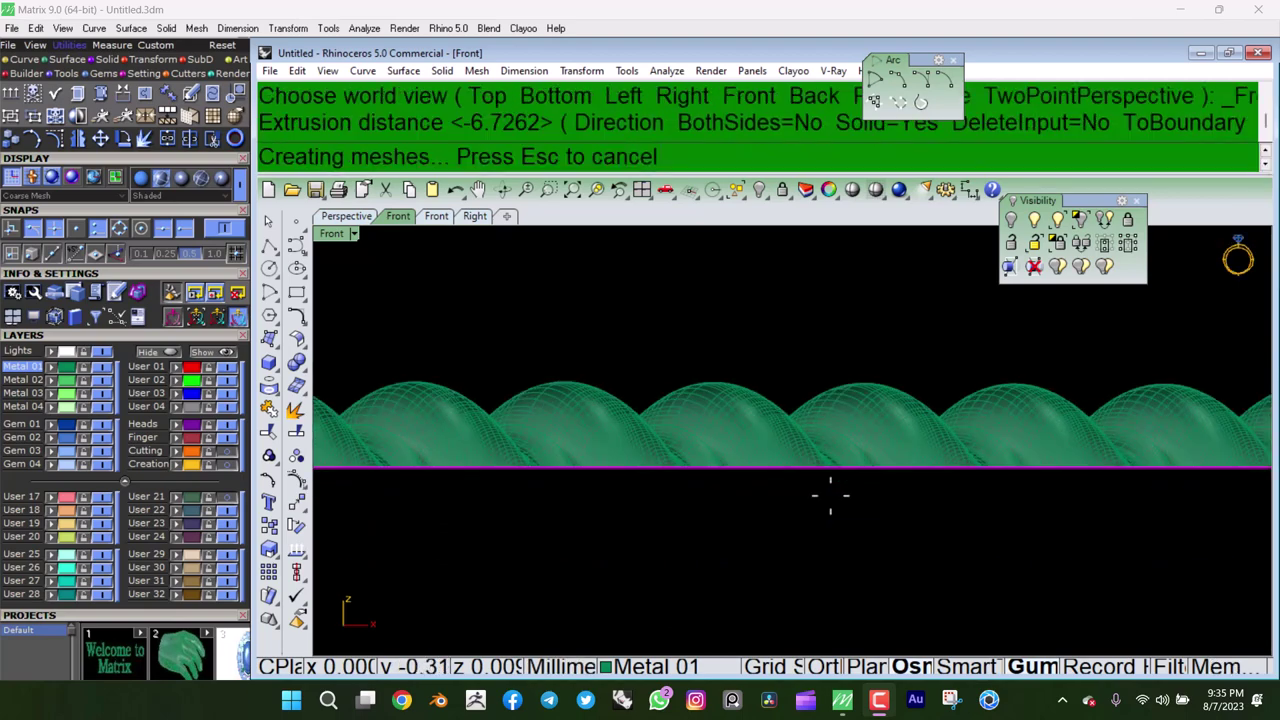
mouse_move(819, 476)
right_down()
mouse_move(814, 554)
mouse_move(806, 468)
right_up()
key(ctrl+z)
key(Return)
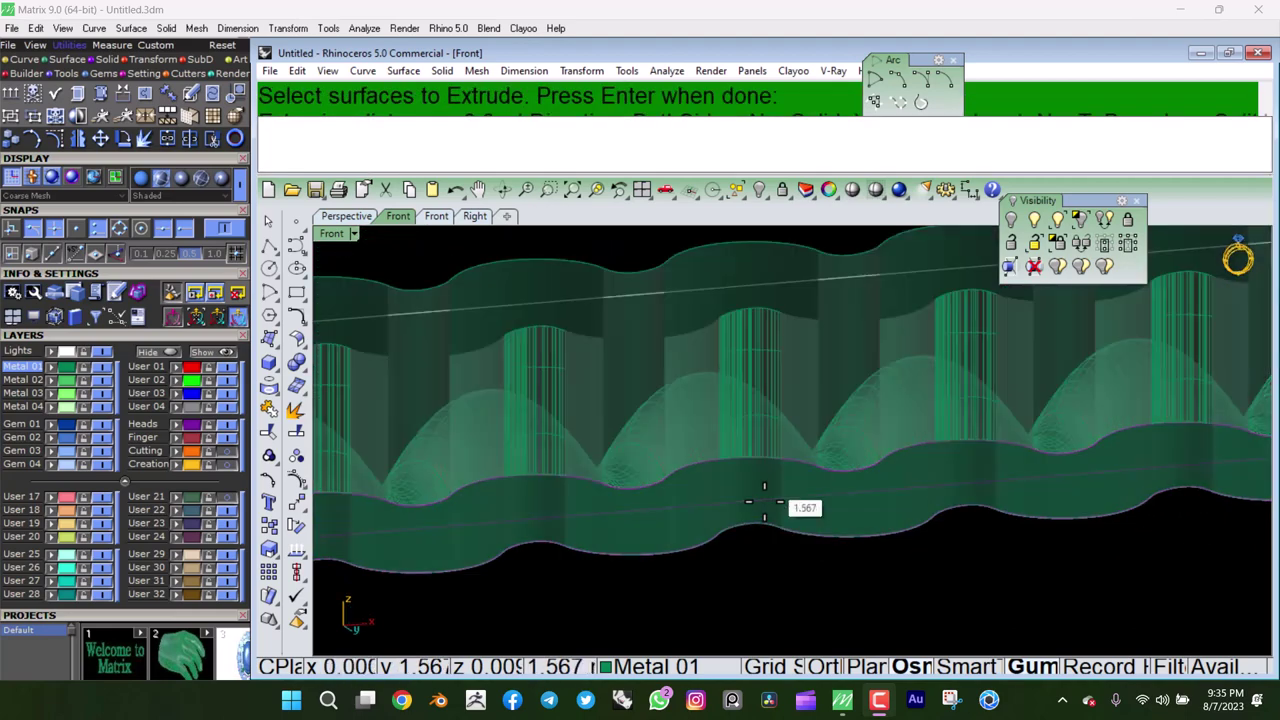
key(Return)
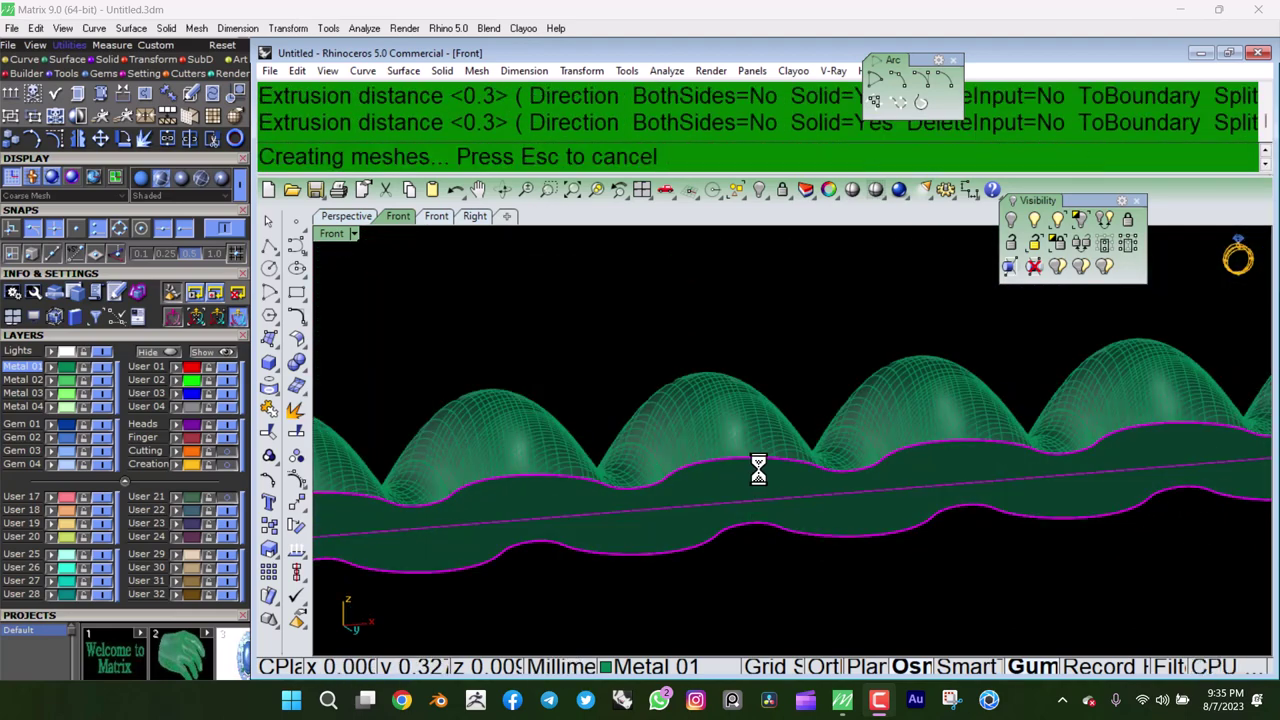
Select the wavy rope body with the strip and group them with G.
click(774, 485)
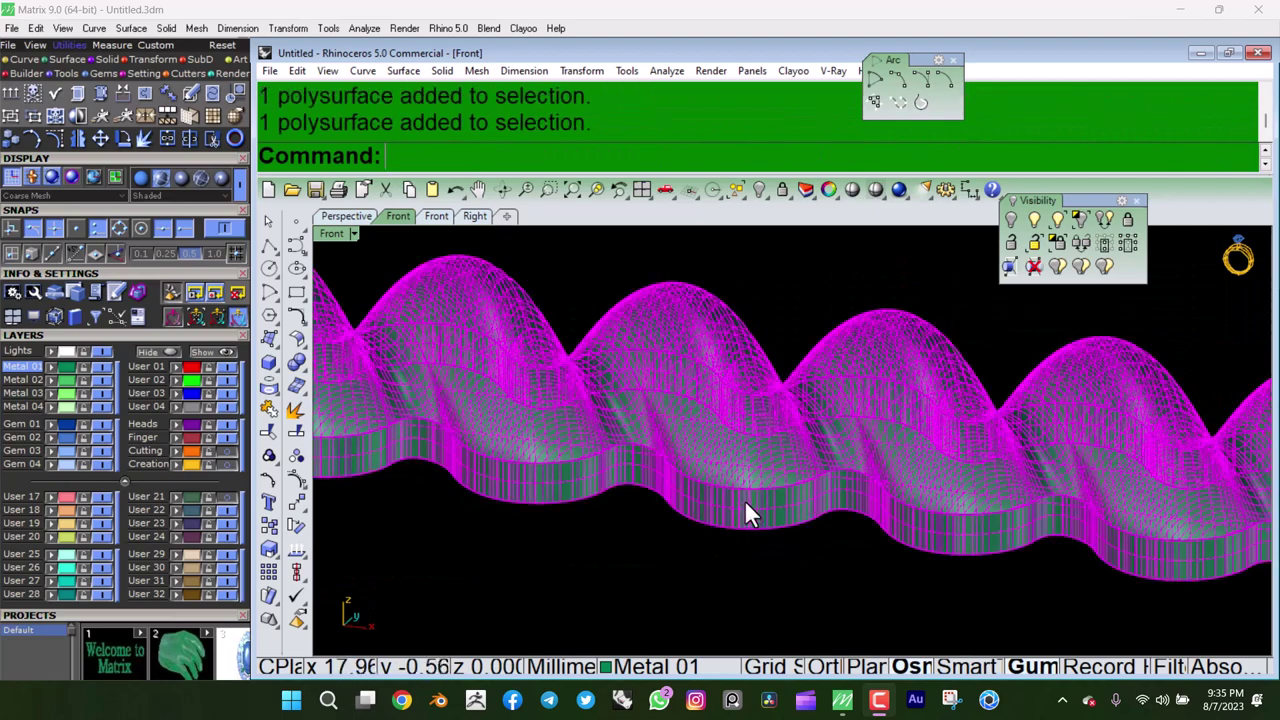
text(g)
key(Return)
Switch to the Top view, select the rope and base strip, and choose Transform > Flow along Curve.
key(ctrl+F2)
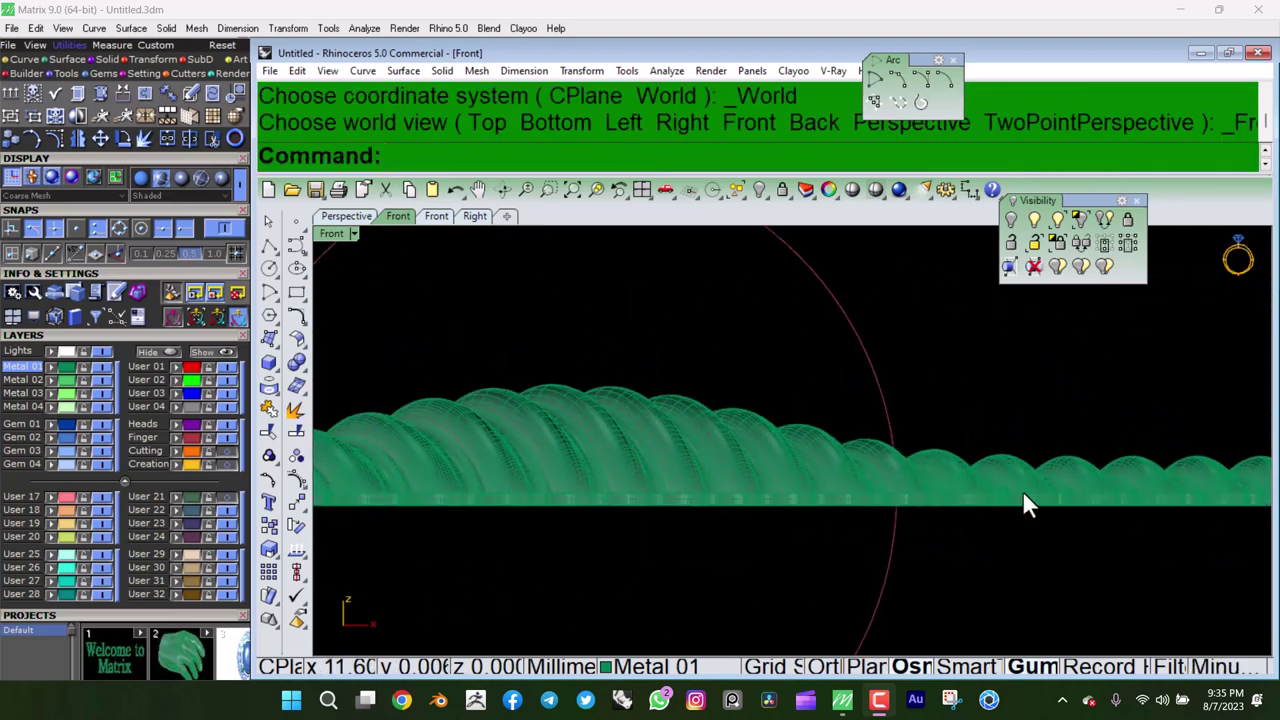
mouse_move(1110, 476)
ctrl+shift+right_down()
mouse_move(916, 320)
mouse_move(846, 497)
mouse_move(794, 580)
mouse_move(871, 503)
mouse_move(960, 470)
ctrl+shift+right_up()
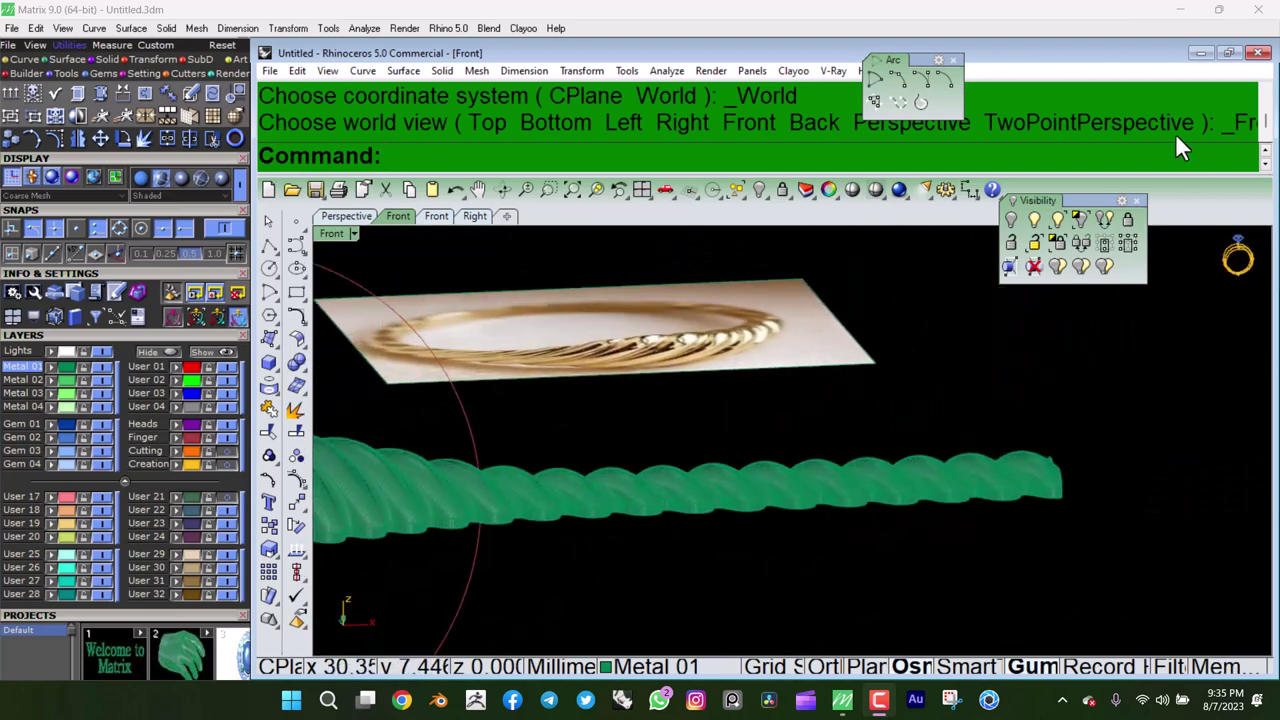
mouse_move(909, 437)
ctrl+shift+right_down()
mouse_move(654, 374)
mouse_move(720, 409)
mouse_move(752, 630)
mouse_move(866, 460)
mouse_move(1006, 537)
mouse_move(980, 646)
mouse_move(902, 281)
ctrl+shift+right_up()
key(ctrl+F1)
click(749, 407)
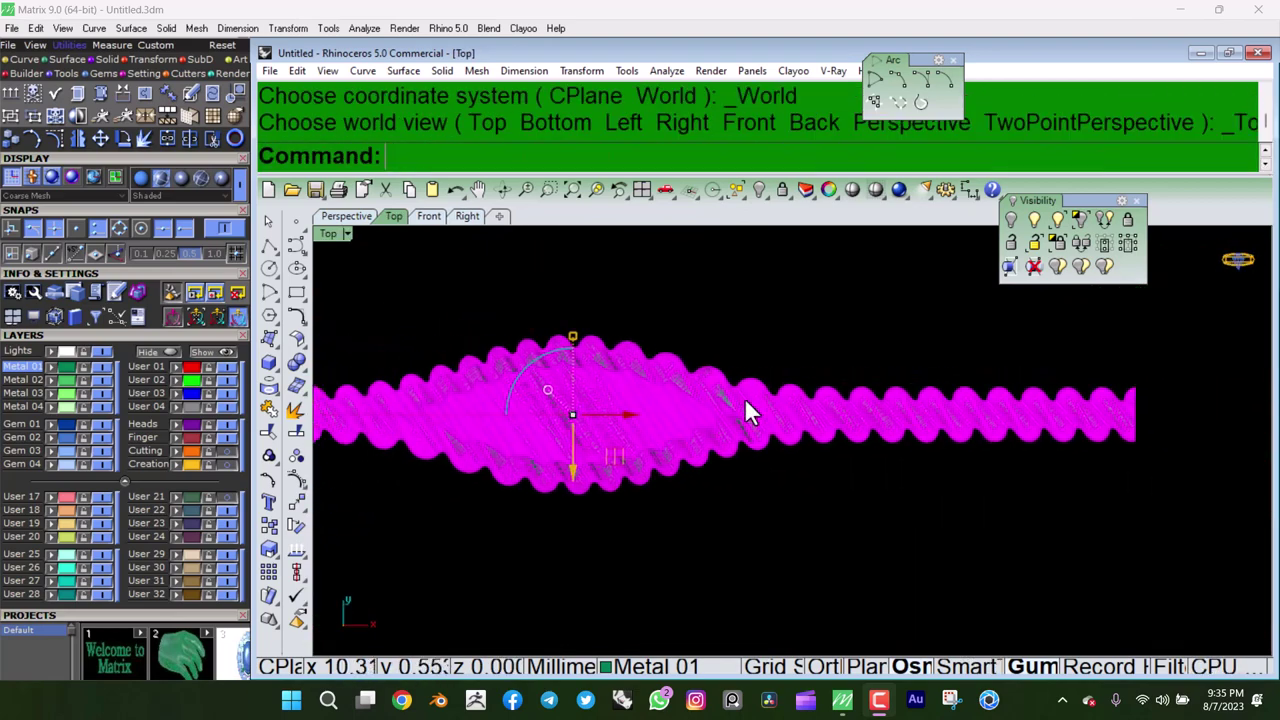
mouse_move(750, 412)
ctrl+shift+right_down()
mouse_move(771, 400)
mouse_move(749, 380)
mouse_move(846, 406)
mouse_move(824, 432)
ctrl+shift+right_up()
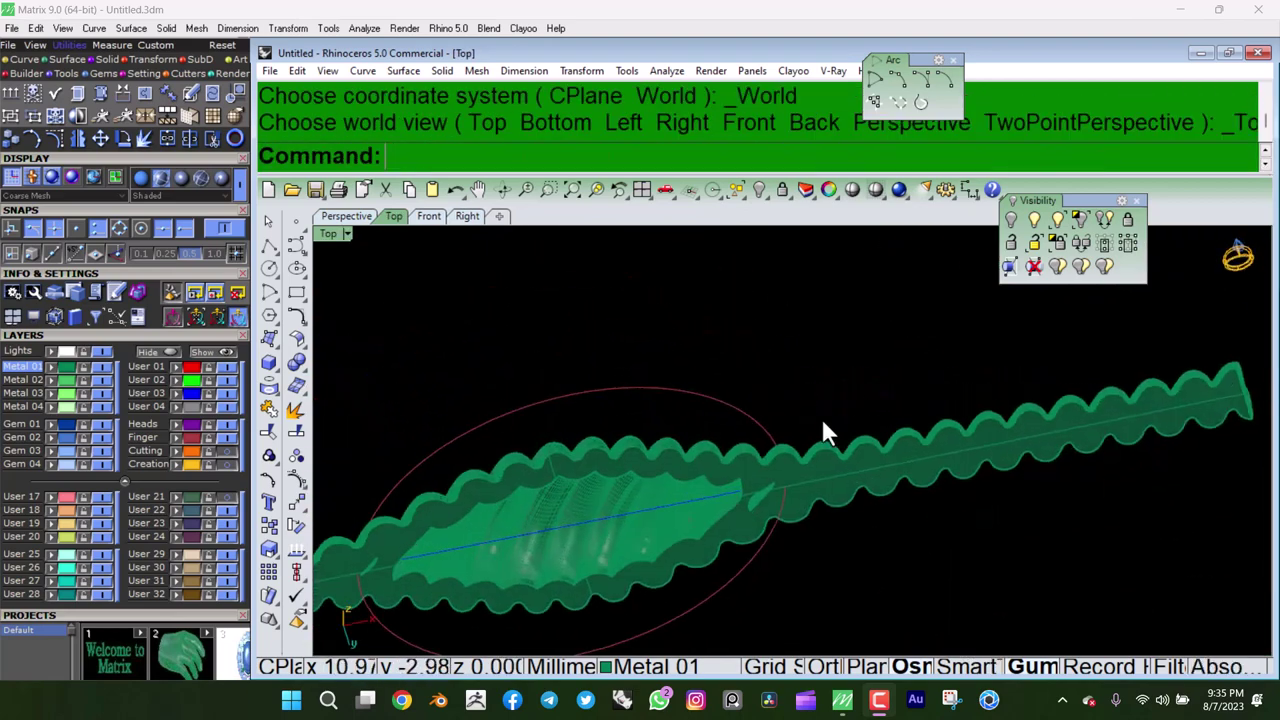
click(715, 463)
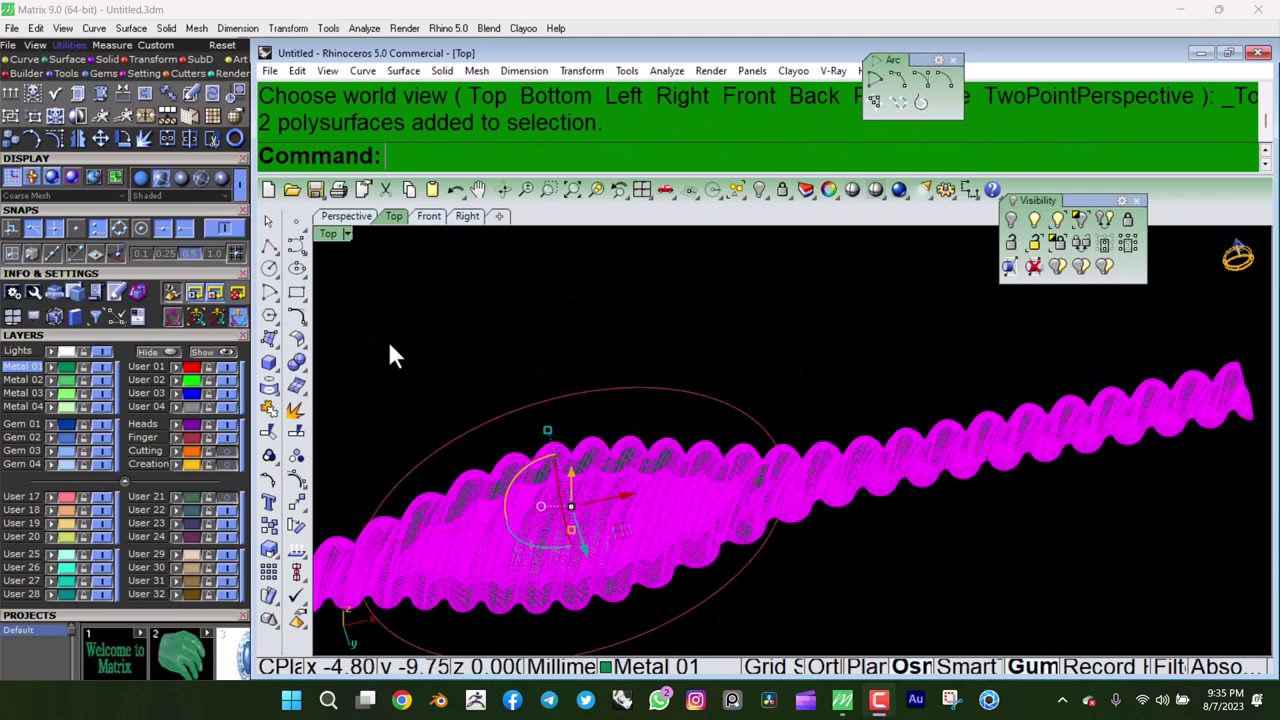
click(579, 70)
click(640, 417)
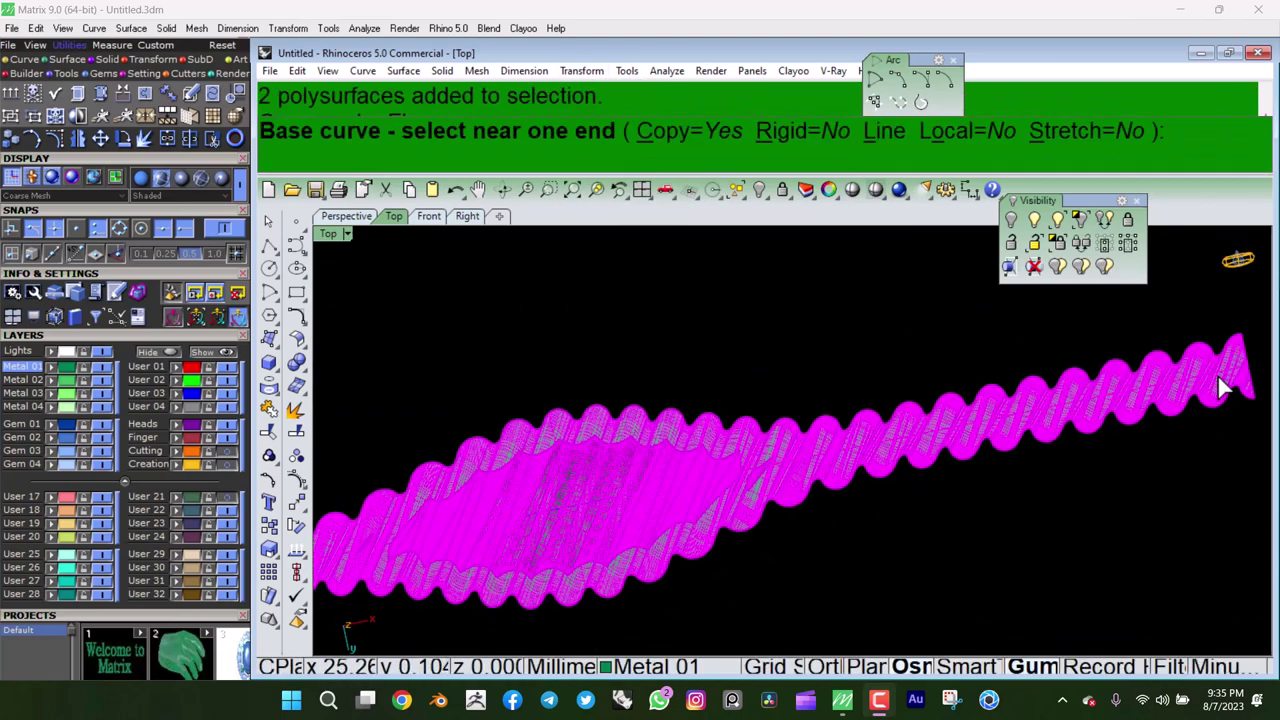
Flow the rope onto the circle, using the straight line near one end as base curve.
ctrl+shift+right_drag(842, 421, 760, 505)
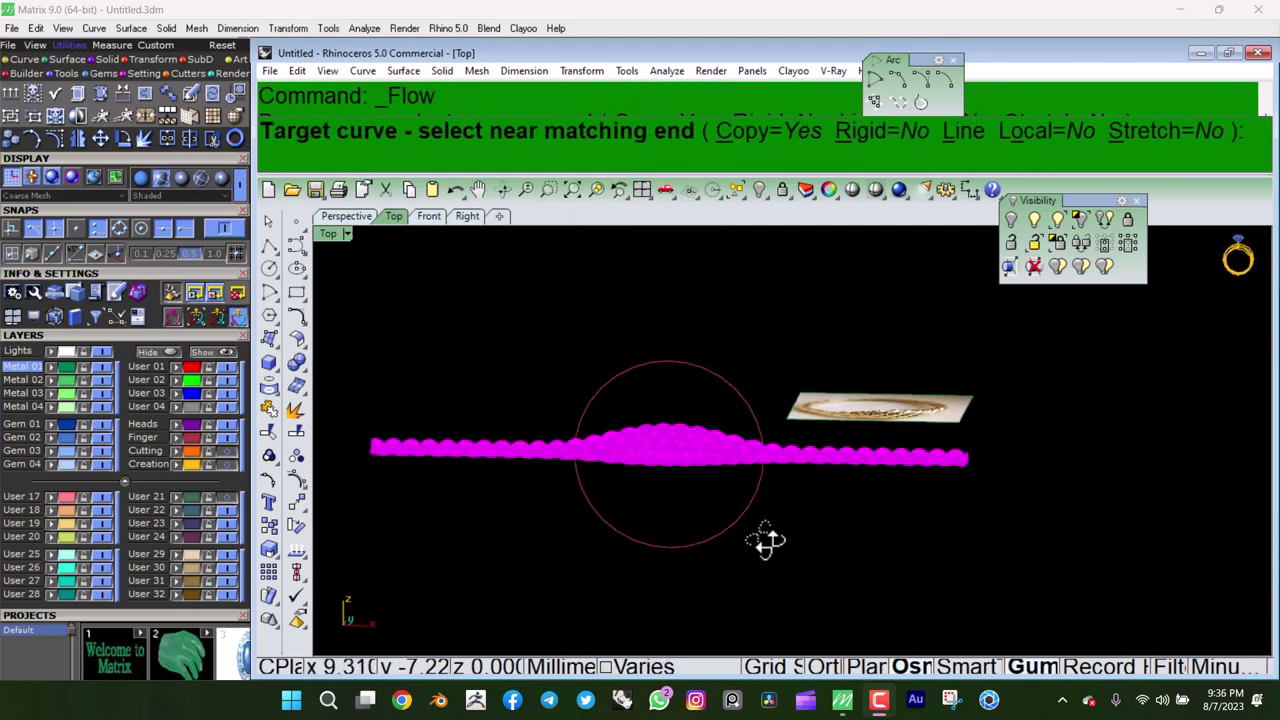
click(710, 544)
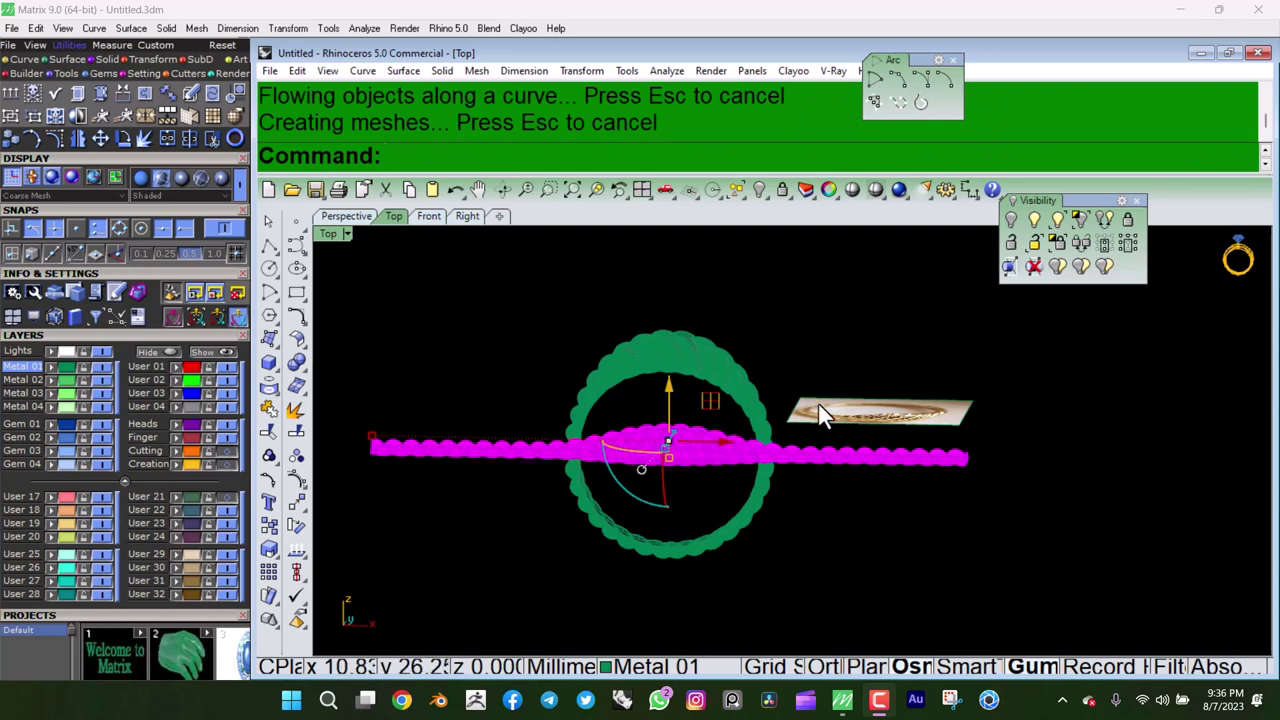
right_drag(725, 430, 757, 593)
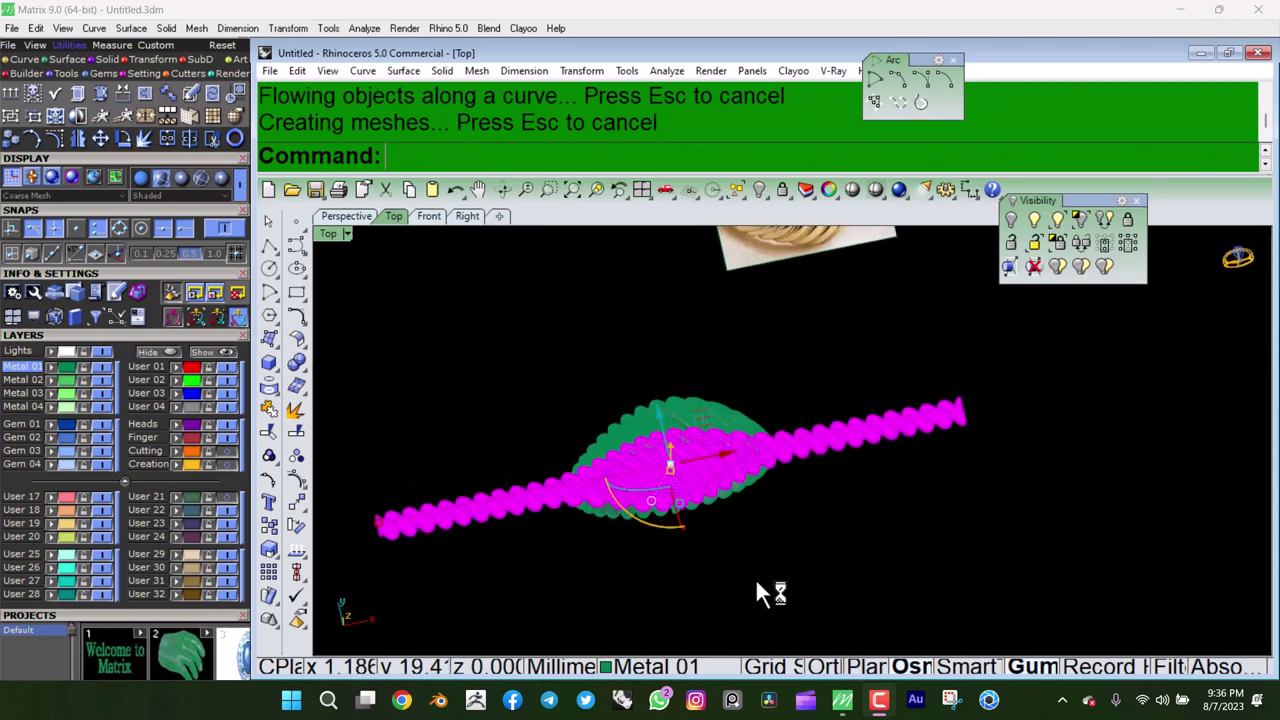
key(ctrl+y)
mouse_move(813, 423)
right_down()
mouse_move(571, 383)
mouse_move(857, 400)
right_up()
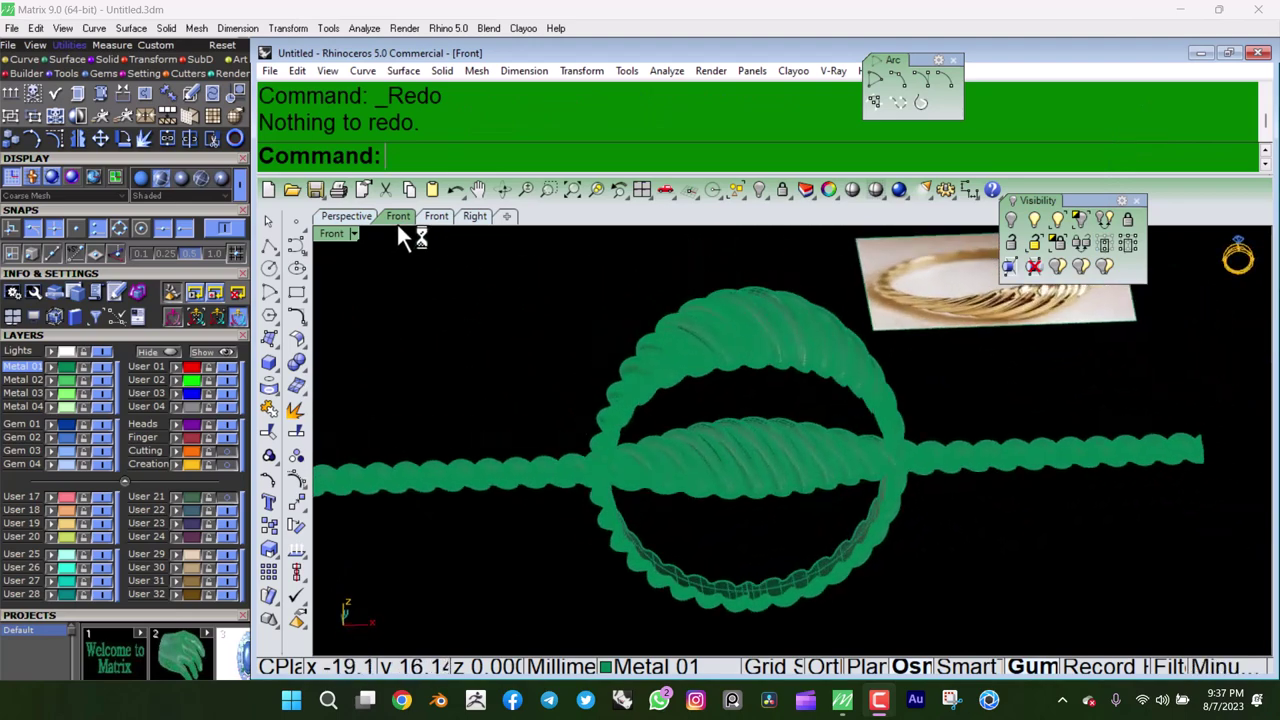
Switch the viewport to Plastic display so the ring shades purple.
click(332, 233)
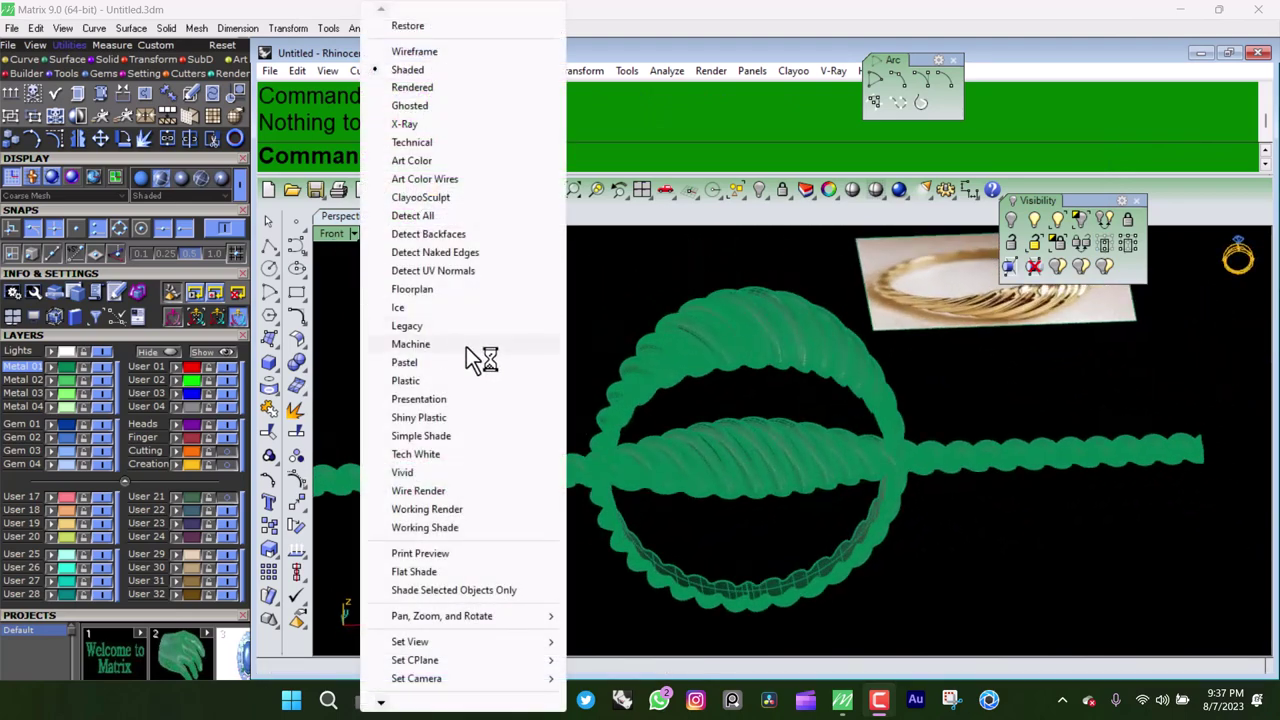
click(421, 383)
click(731, 363)
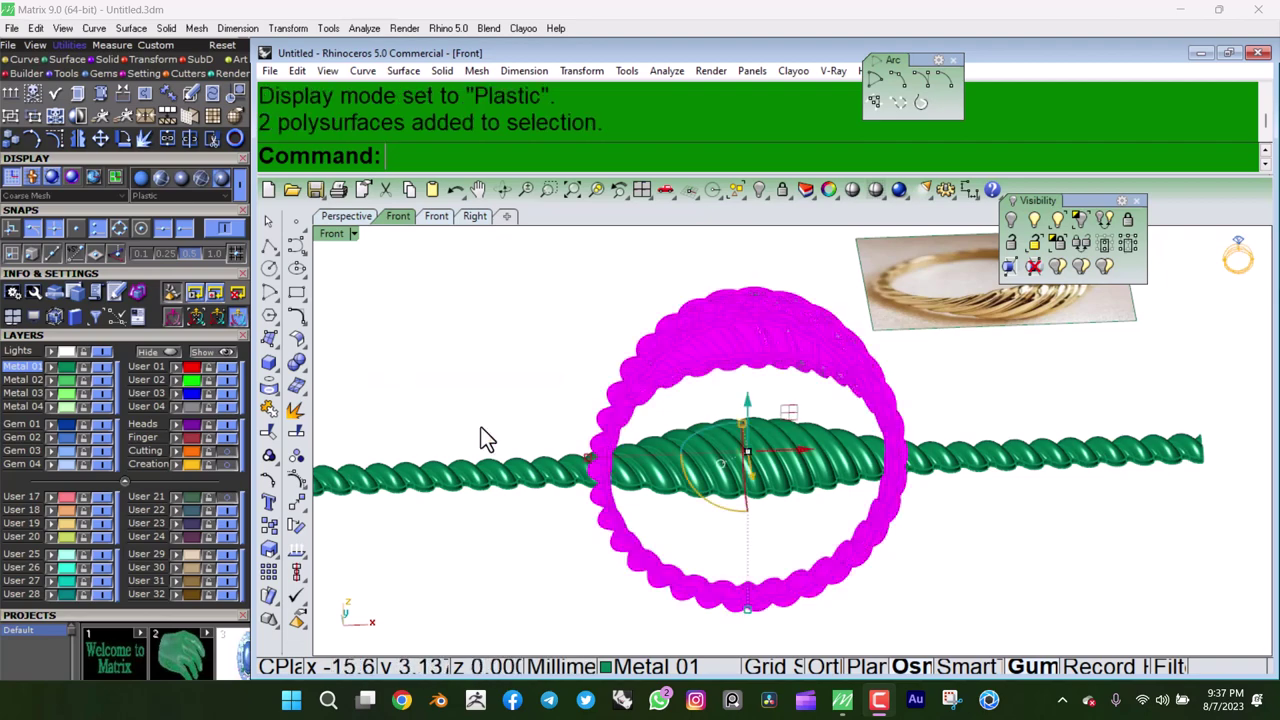
key(Escape)
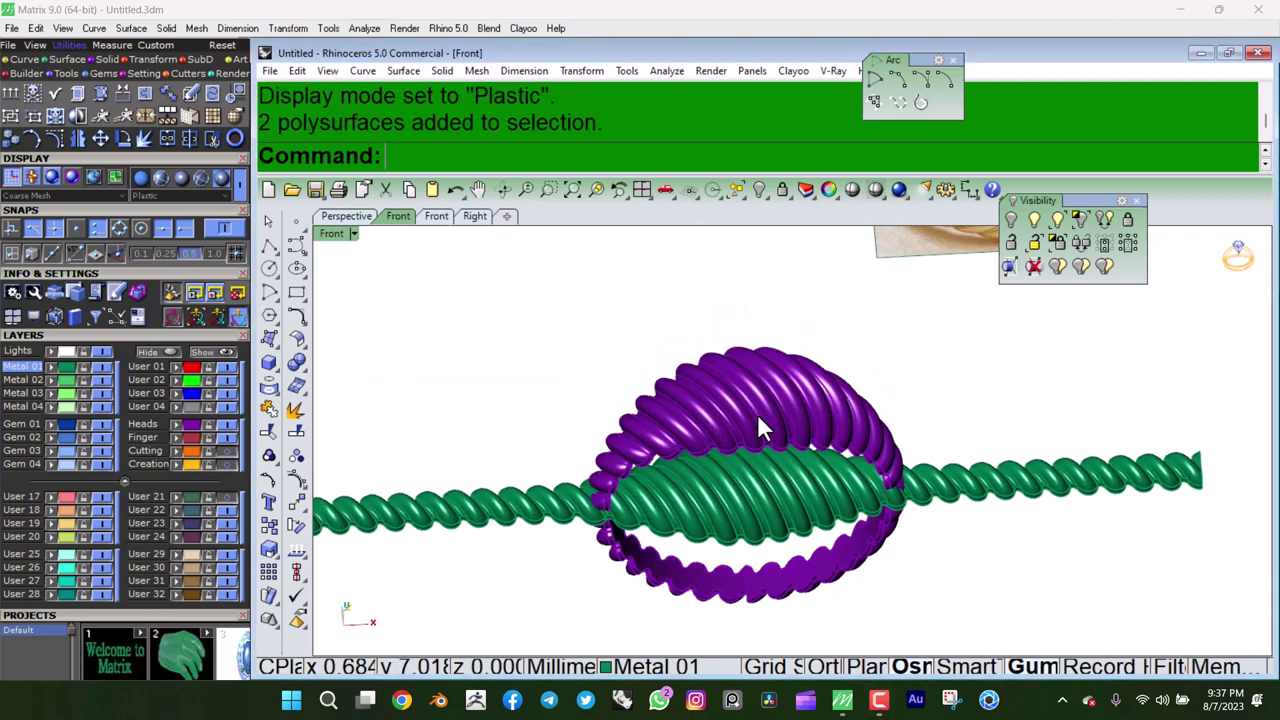
Orbit the view around the shaded ring, then centre it larger in the viewport.
mouse_move(757, 413)
right_down()
mouse_move(875, 465)
mouse_move(700, 457)
mouse_move(600, 435)
mouse_move(741, 432)
mouse_move(616, 422)
right_up()
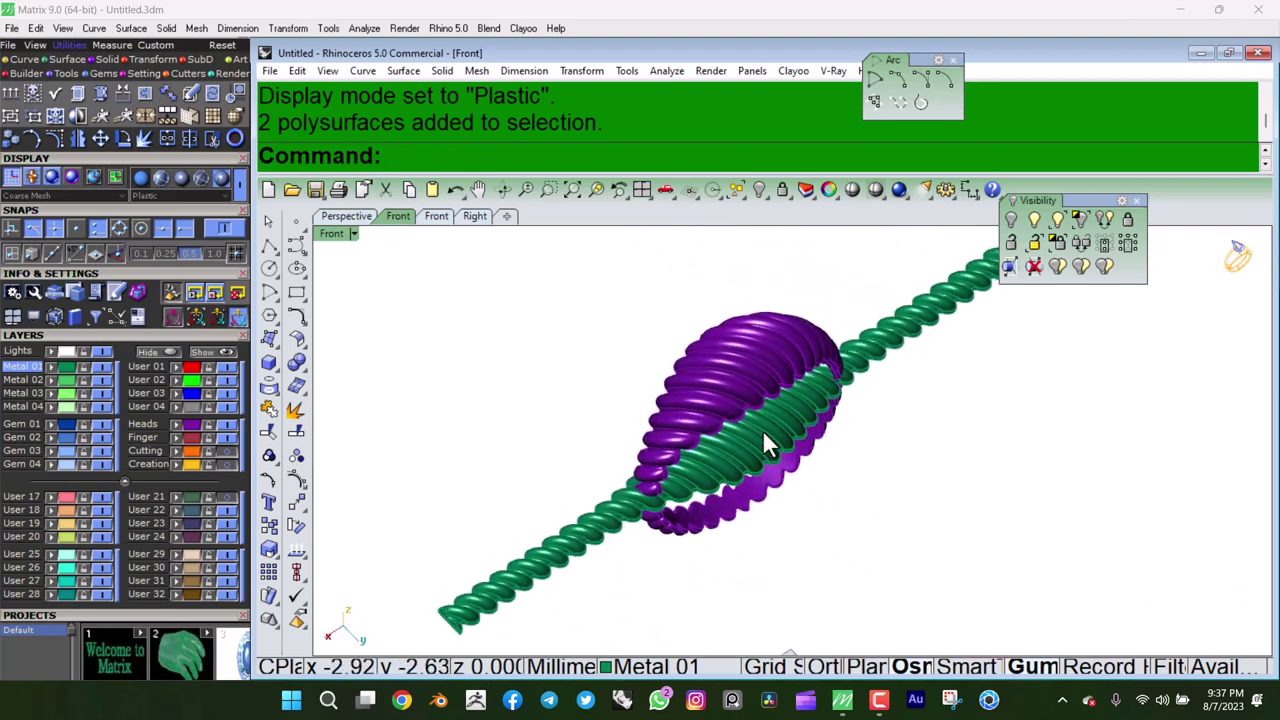
key(ctrl+a)
mouse_move(765, 437)
right_down()
mouse_move(943, 509)
mouse_move(363, 556)
right_up()
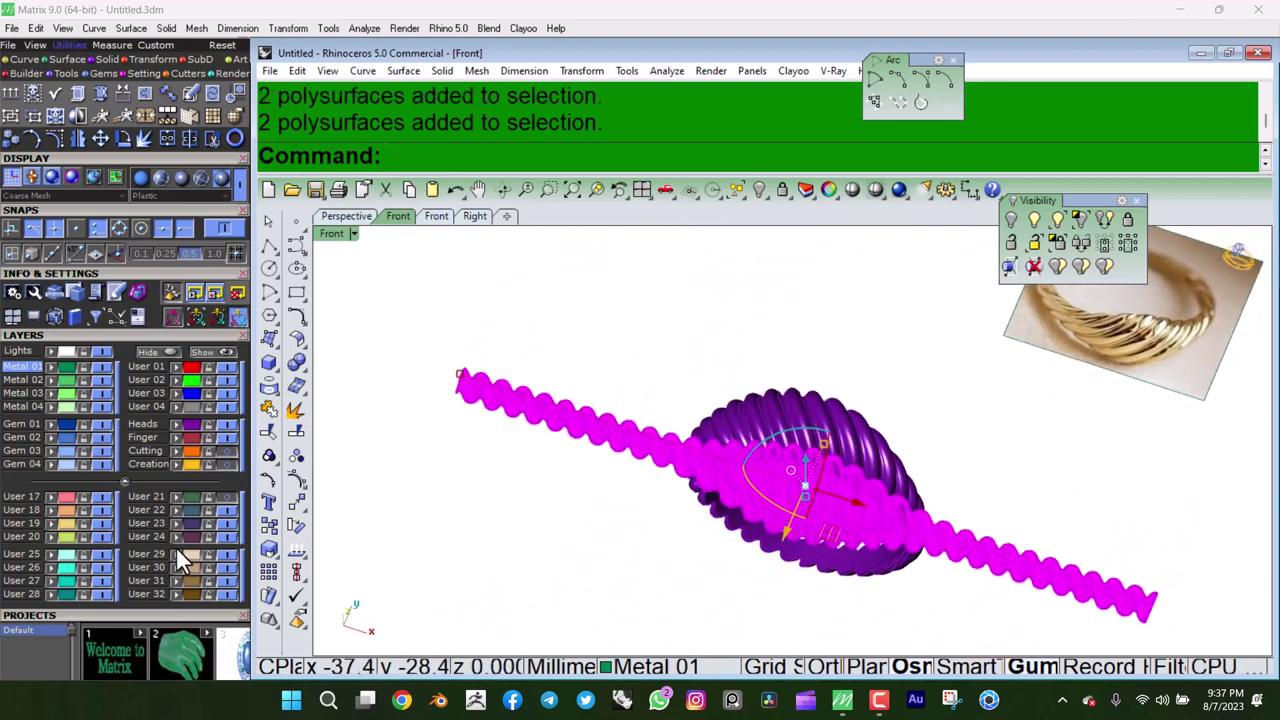
key(Escape)
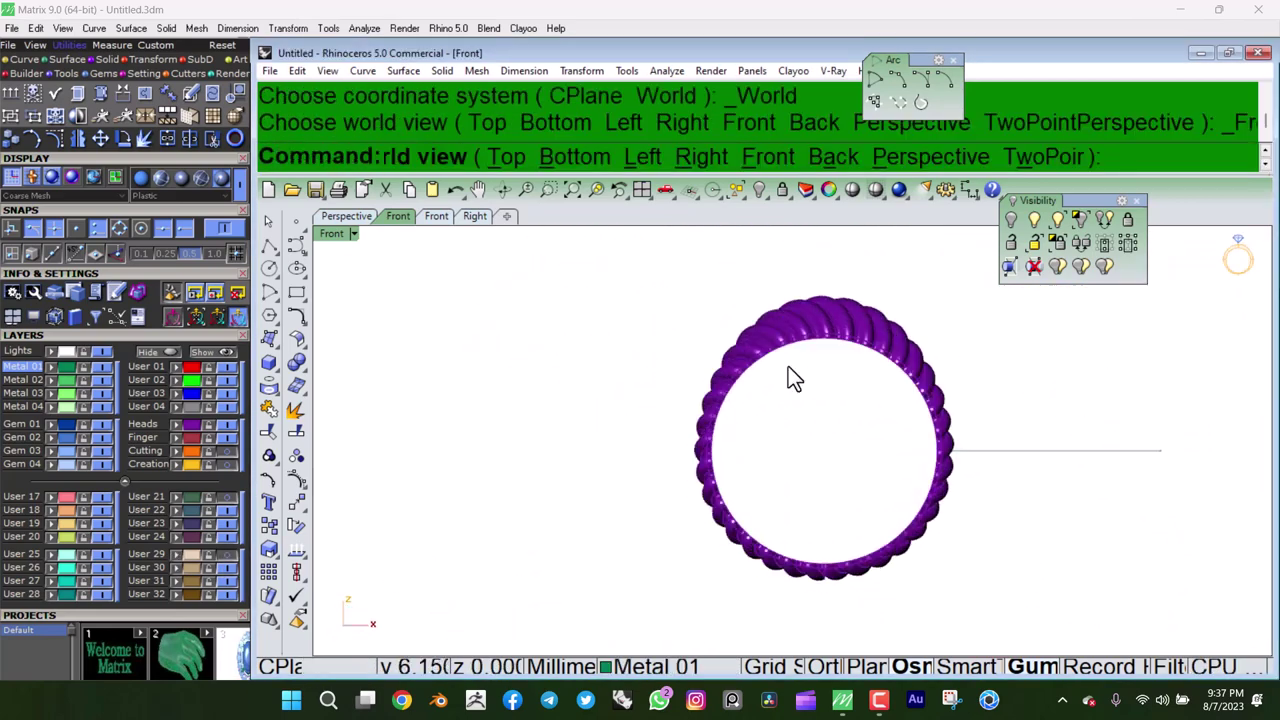
right_drag(795, 378, 823, 446)
Change to a top view and zoom and orbit to see the twisted band obliquely.
scroll(800, 390, up, 2)
scroll(825, 528, down, 2)
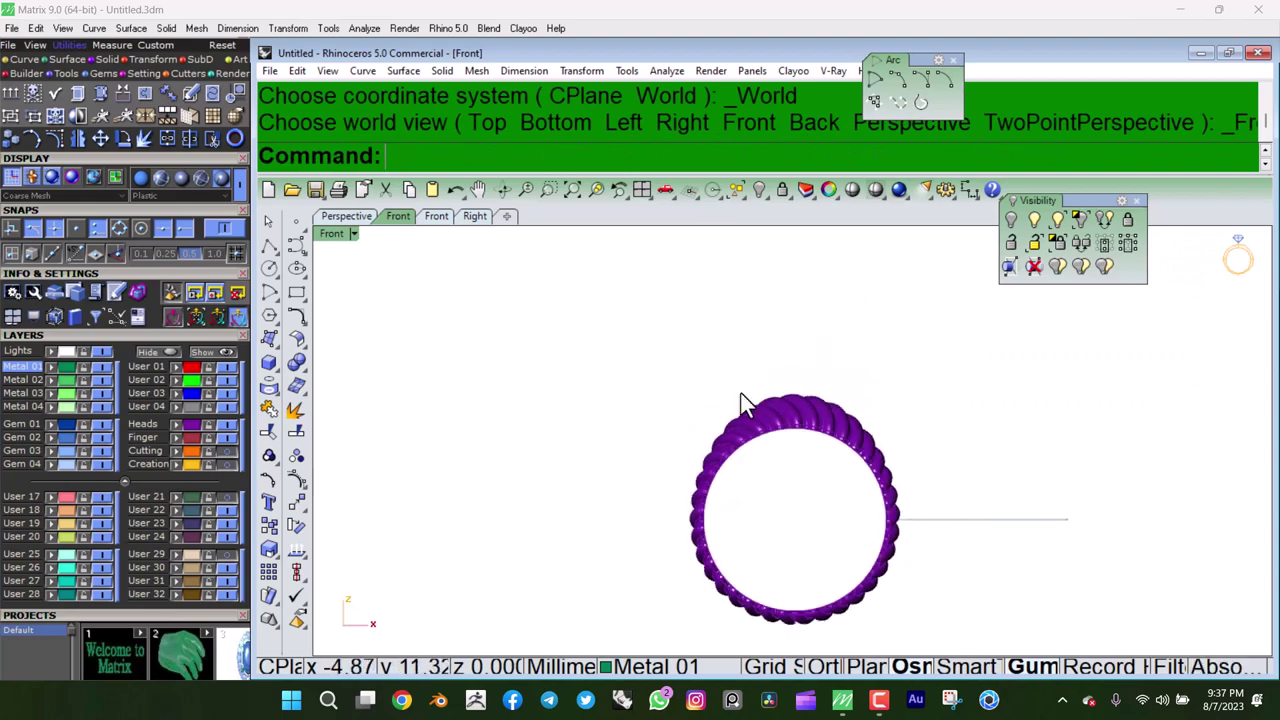
key(ctrl+F1)
scroll(789, 456, up, 3)
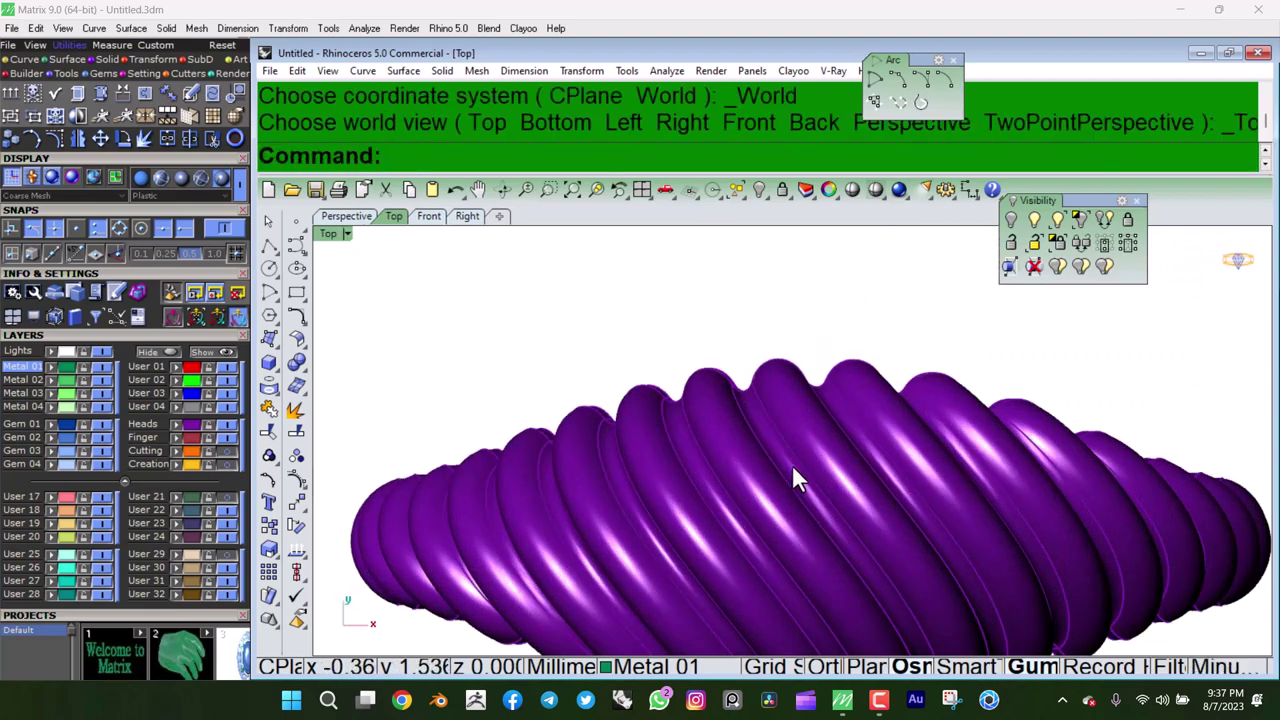
mouse_move(792, 464)
ctrl+shift+right_down()
mouse_move(451, 414)
mouse_move(680, 443)
mouse_move(846, 508)
mouse_move(780, 420)
mouse_move(585, 396)
ctrl+shift+right_up()
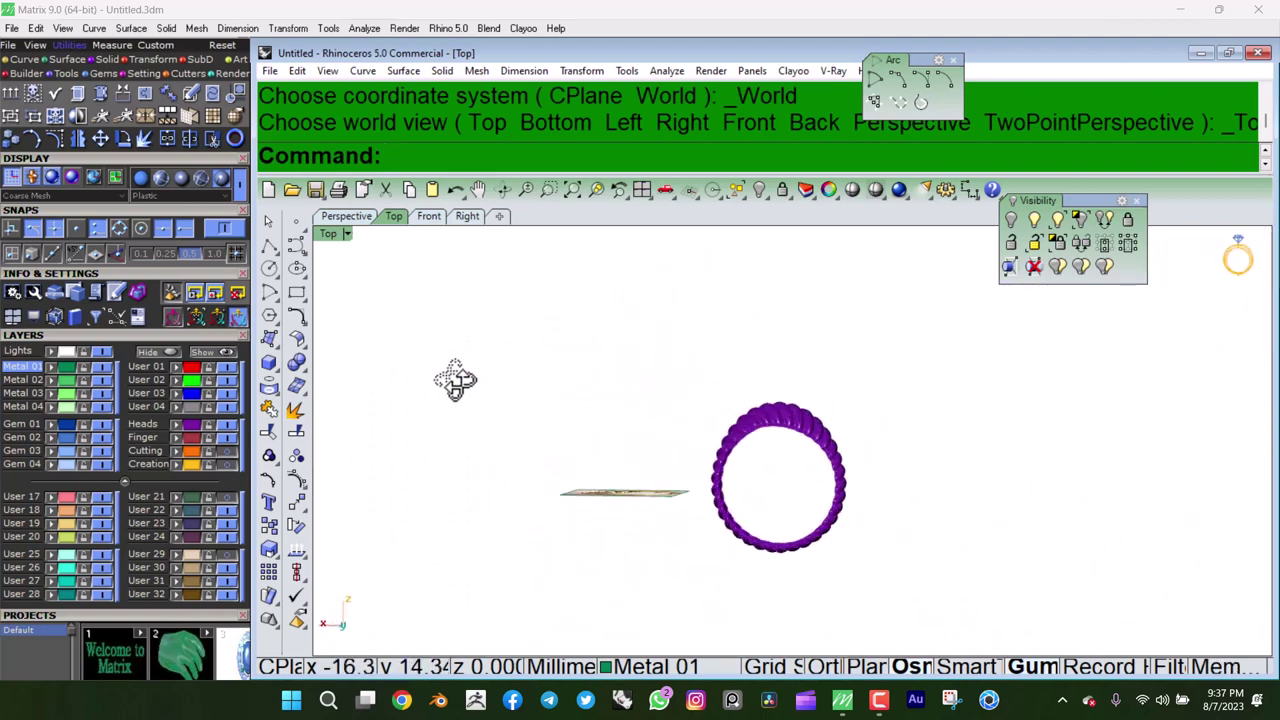